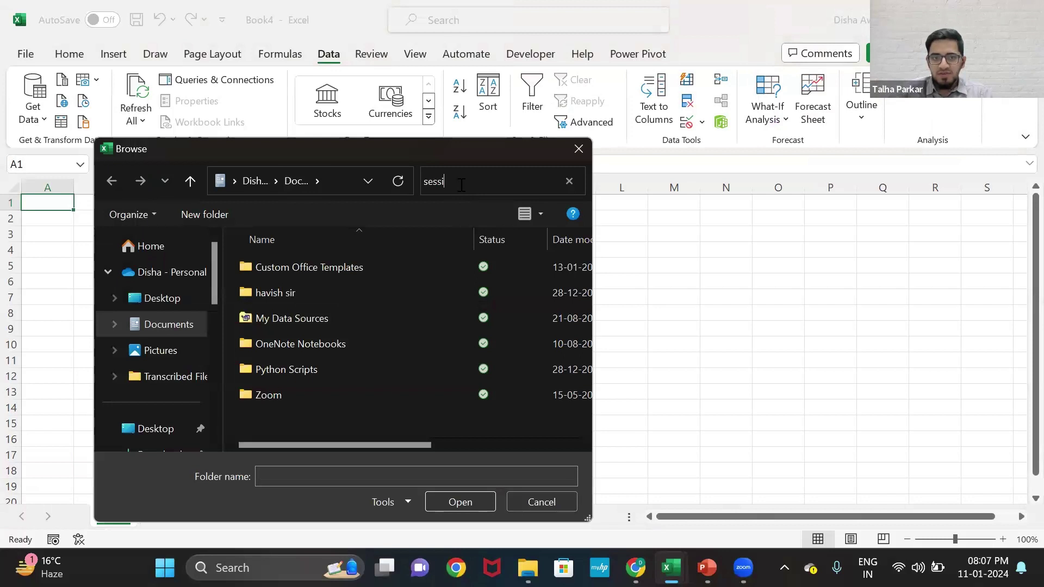
Try to find the source folder by searching Documents for "session", and cancel the folder selection.
{"action": "type", "text": "on"}
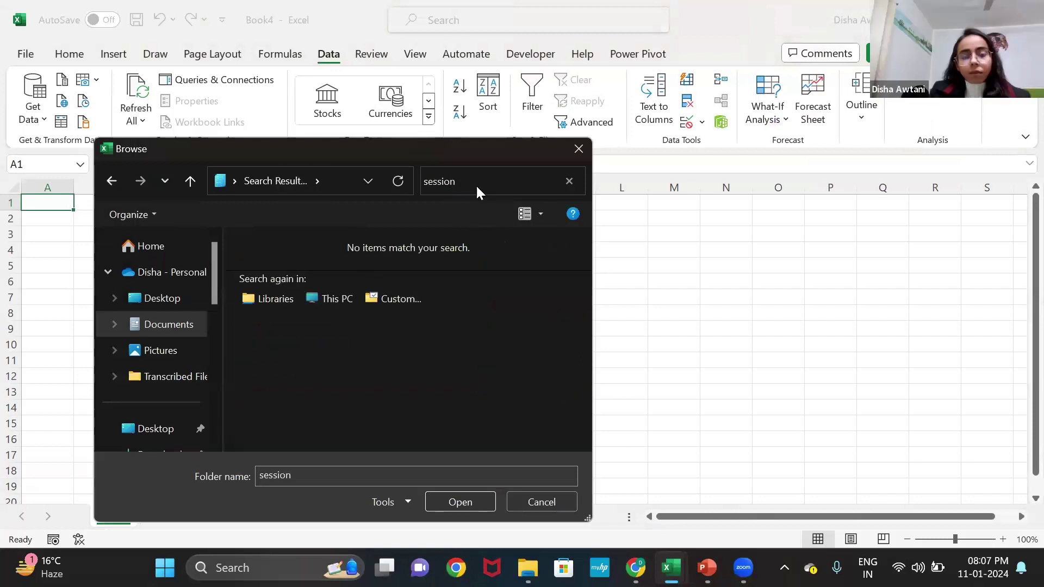
{"action": "left_click", "coordinate": [578, 148]}
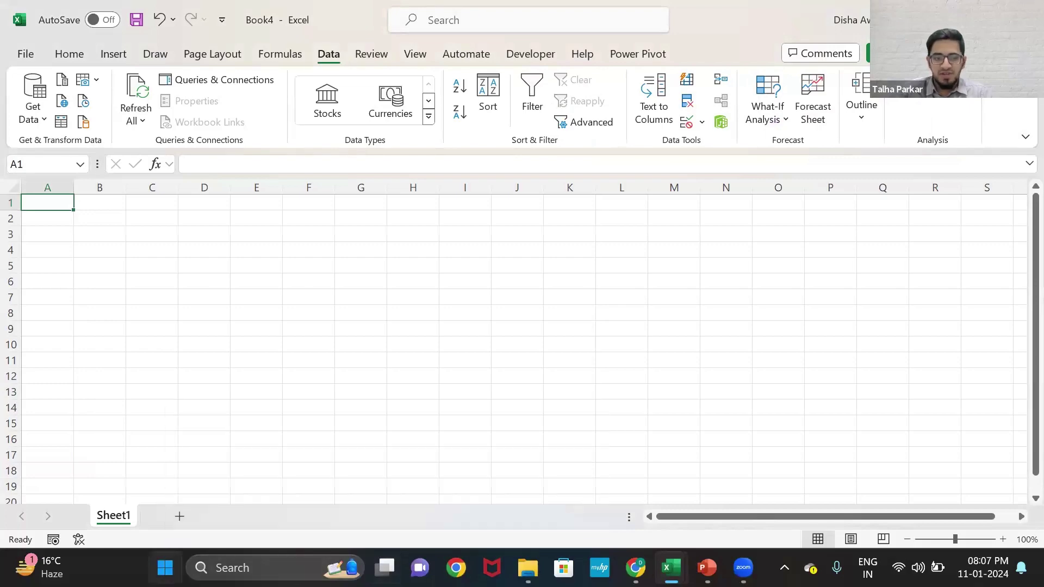
Search the computer for "session", open the session data folder and view its Feb 2008 workbook.
{"action": "left_click", "coordinate": [164, 568]}
{"action": "type", "text": "ession"}
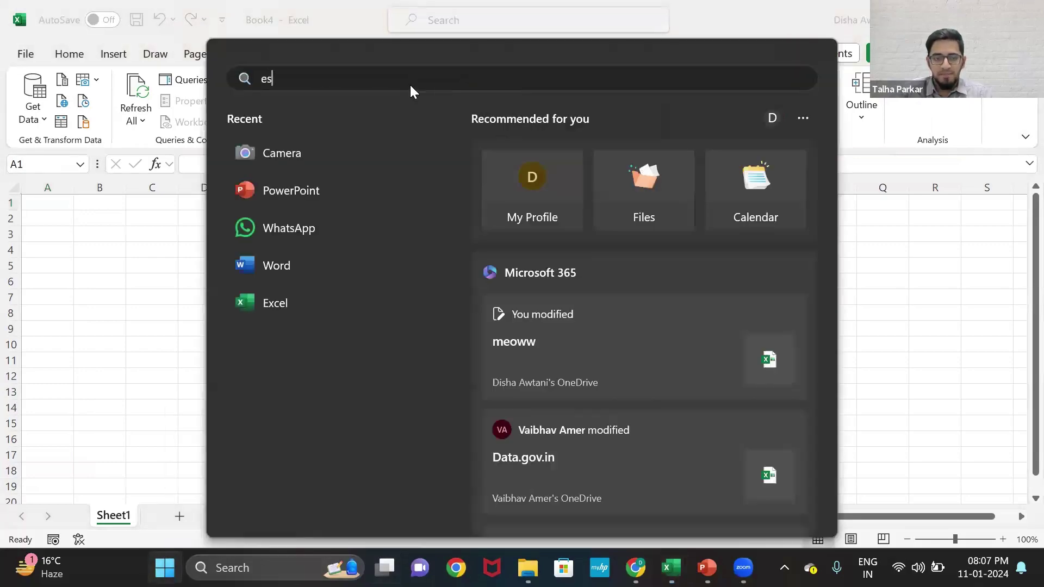
{"action": "key", "text": "BackSpace"}
{"action": "key", "text": "BackSpace"}
{"action": "key", "text": "BackSpace"}
{"action": "key", "text": "BackSpace"}
{"action": "key", "text": "BackSpace"}
{"action": "key", "text": "BackSpace"}
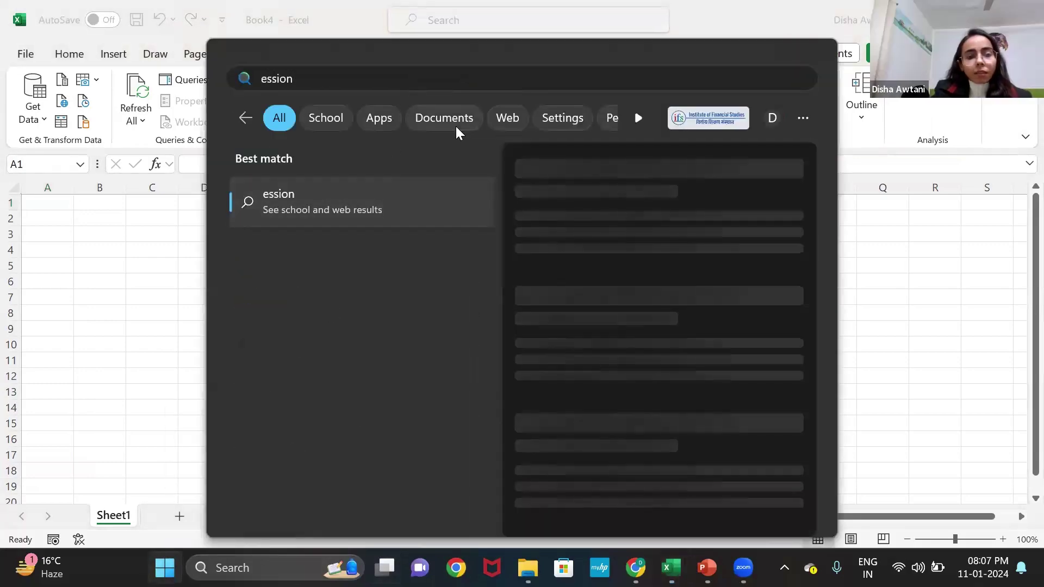
{"action": "type", "text": "session"}
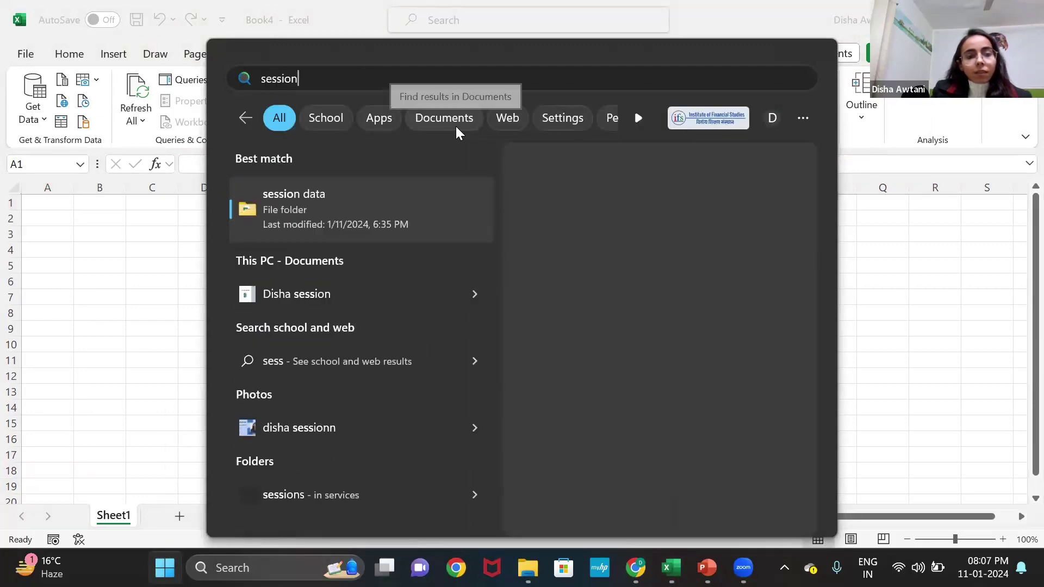
{"action": "left_click", "coordinate": [414, 202]}
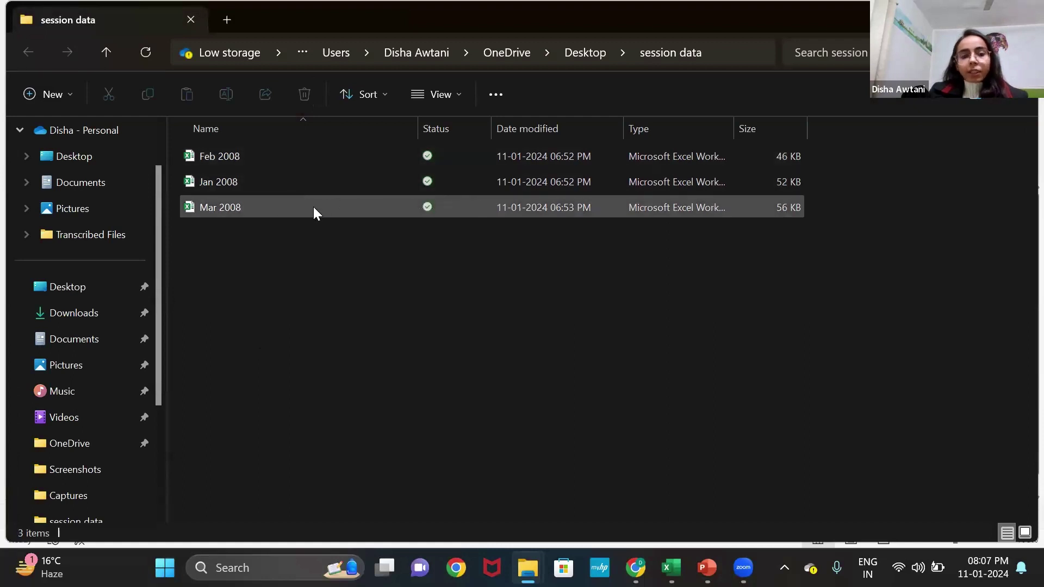
{"action": "left_click", "coordinate": [295, 159]}
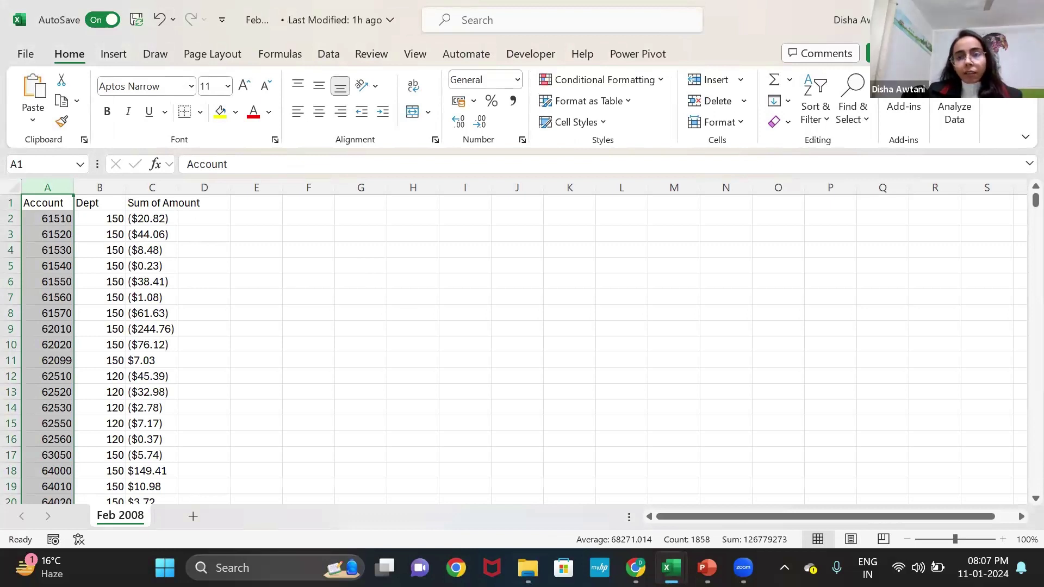
Return to the blank Book4 workbook and start a data import from a folder.
{"action": "key", "text": "ctrl+n"}
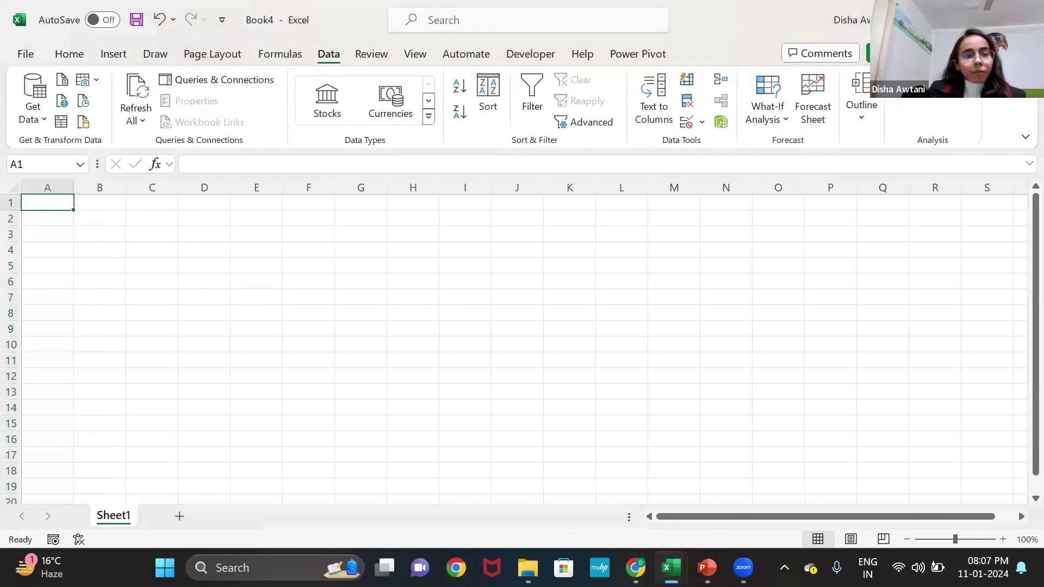
{"action": "left_click", "coordinate": [33, 107]}
{"action": "mouse_move", "coordinate": [71, 144]}
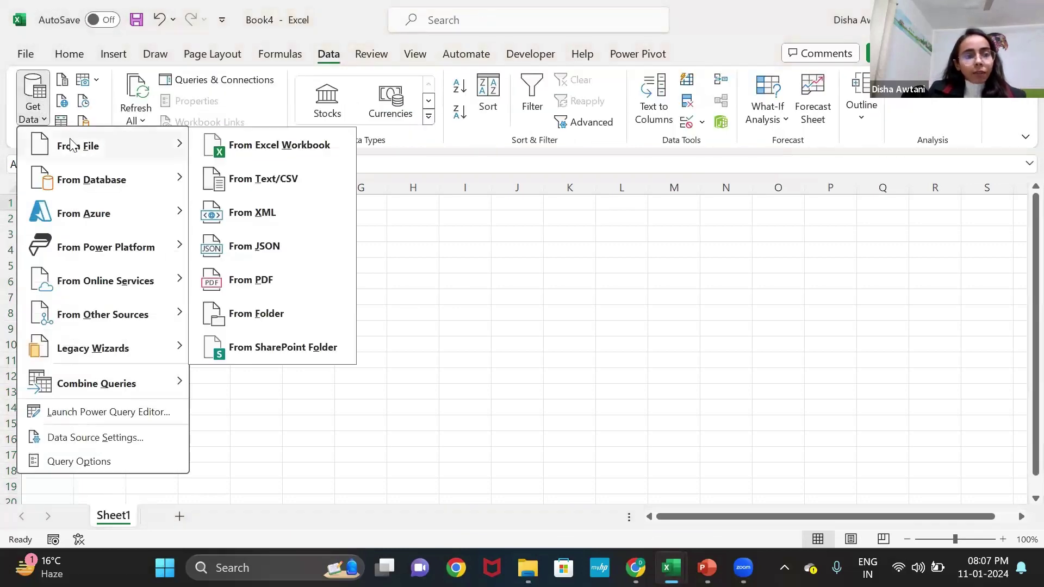
{"action": "left_click", "coordinate": [309, 310]}
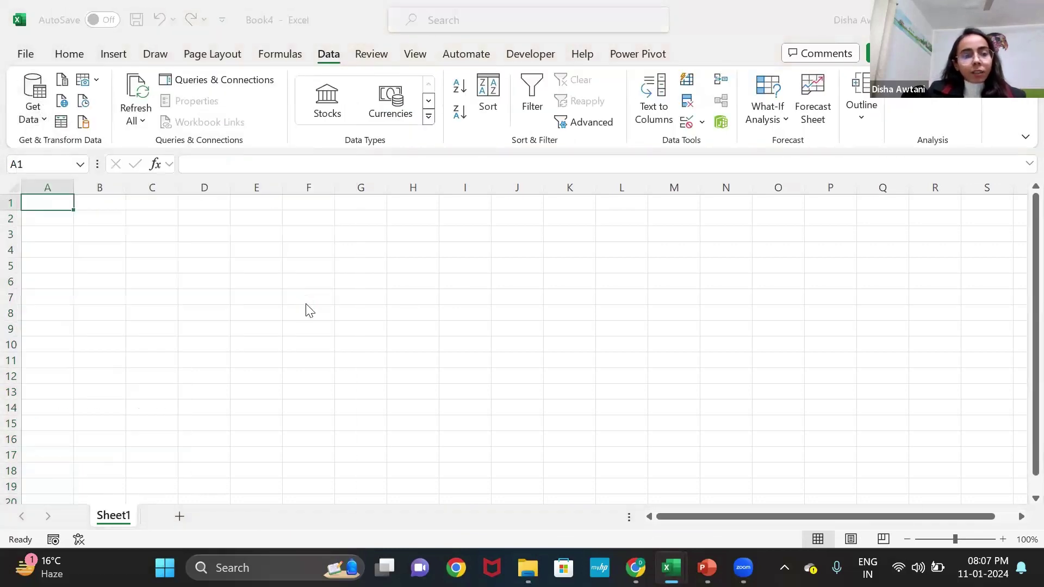
Search Home for "session", choose the session data folder as the source and open its file list for transformation.
{"action": "left_click", "coordinate": [453, 185]}
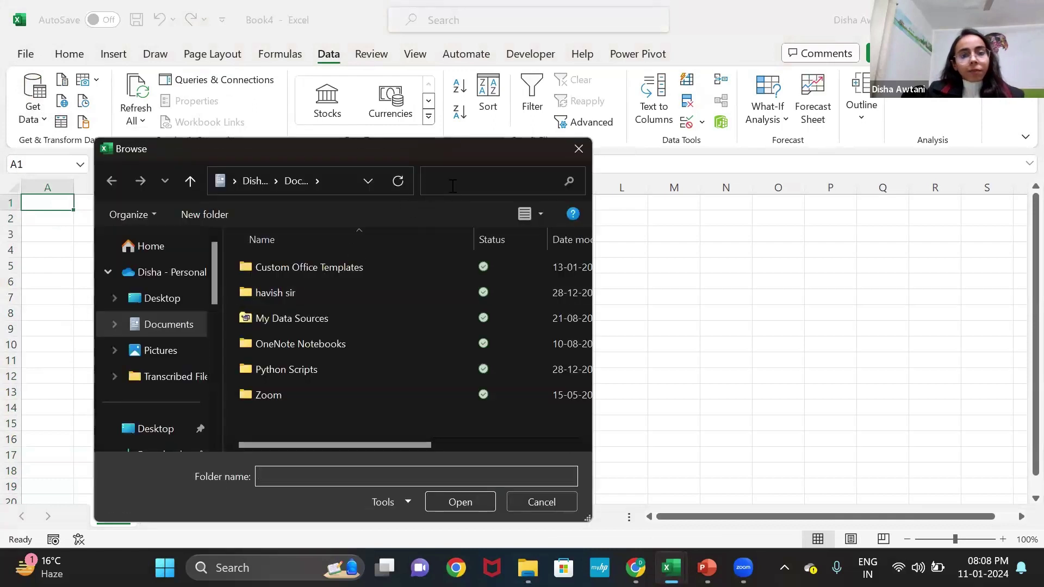
{"action": "type", "text": "session"}
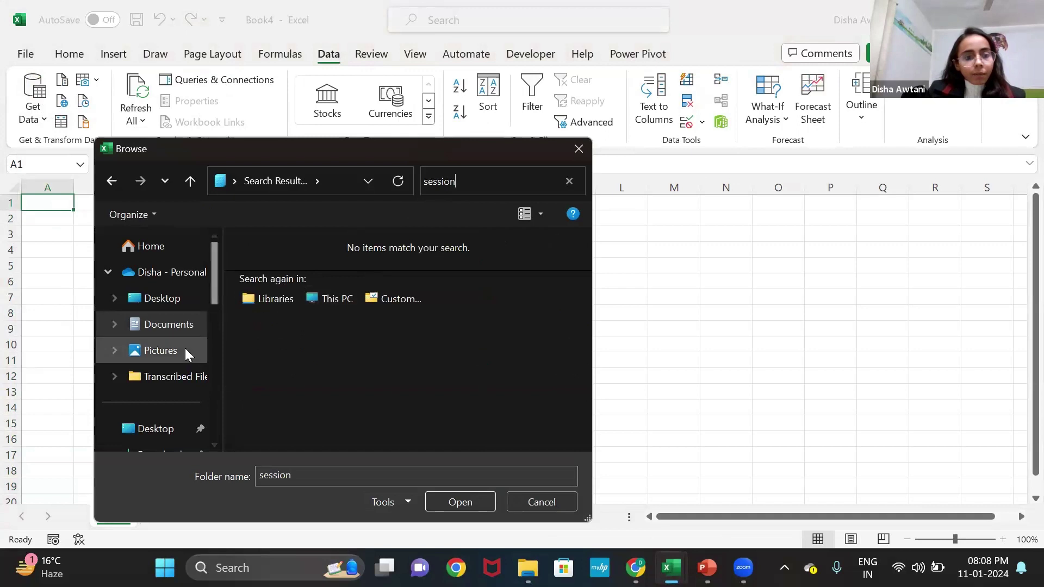
{"action": "left_click", "coordinate": [167, 245]}
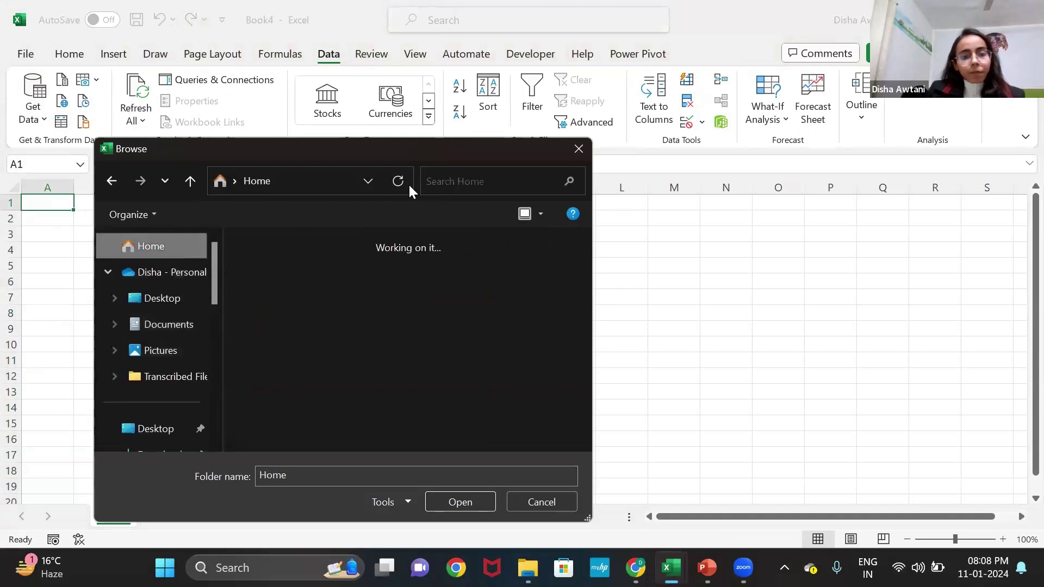
{"action": "left_click", "coordinate": [444, 184]}
{"action": "type", "text": "session"}
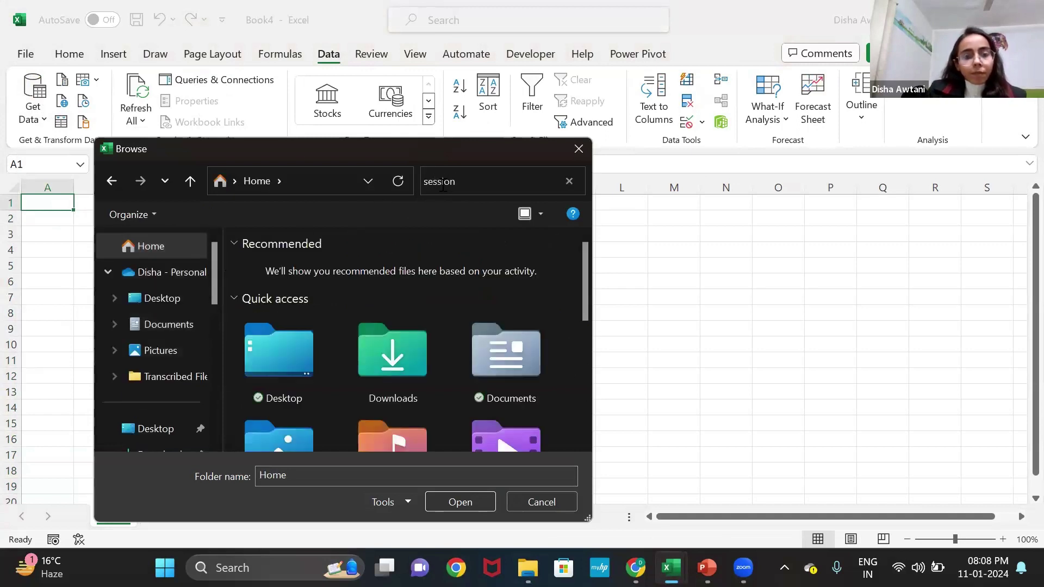
{"action": "left_click", "coordinate": [397, 268]}
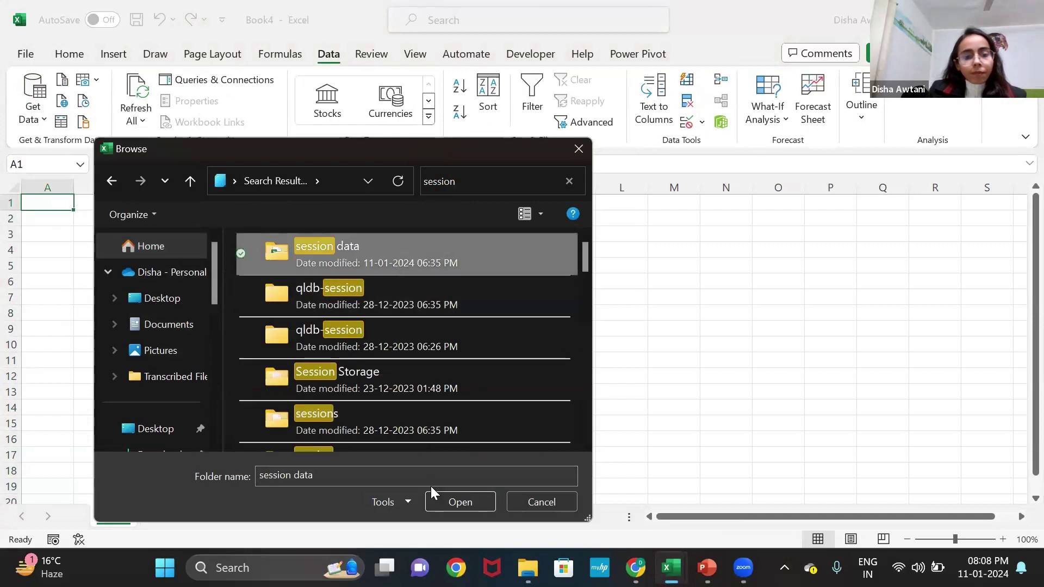
{"action": "left_click", "coordinate": [436, 504]}
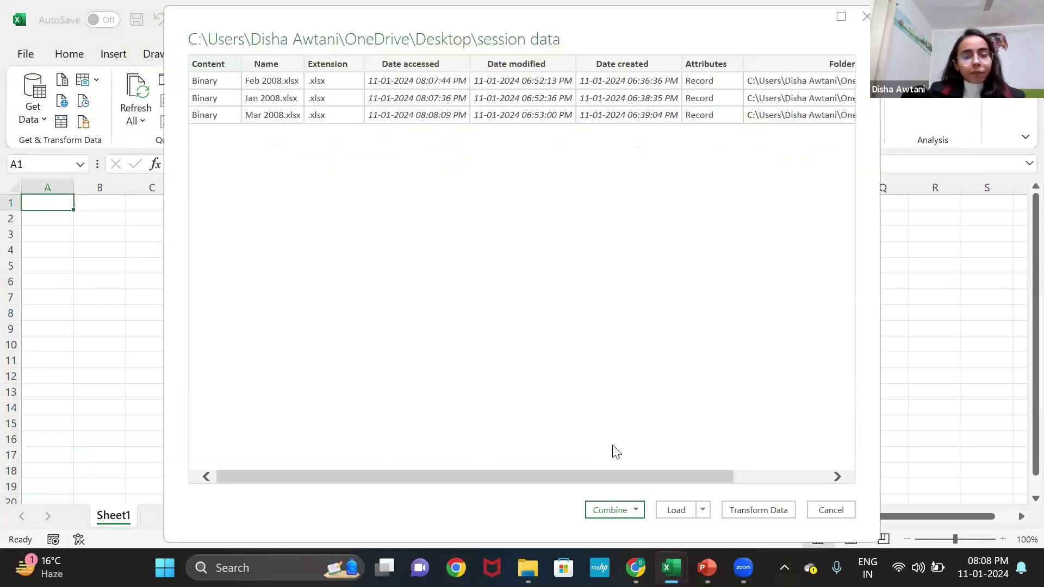
{"action": "left_click", "coordinate": [758, 510]}
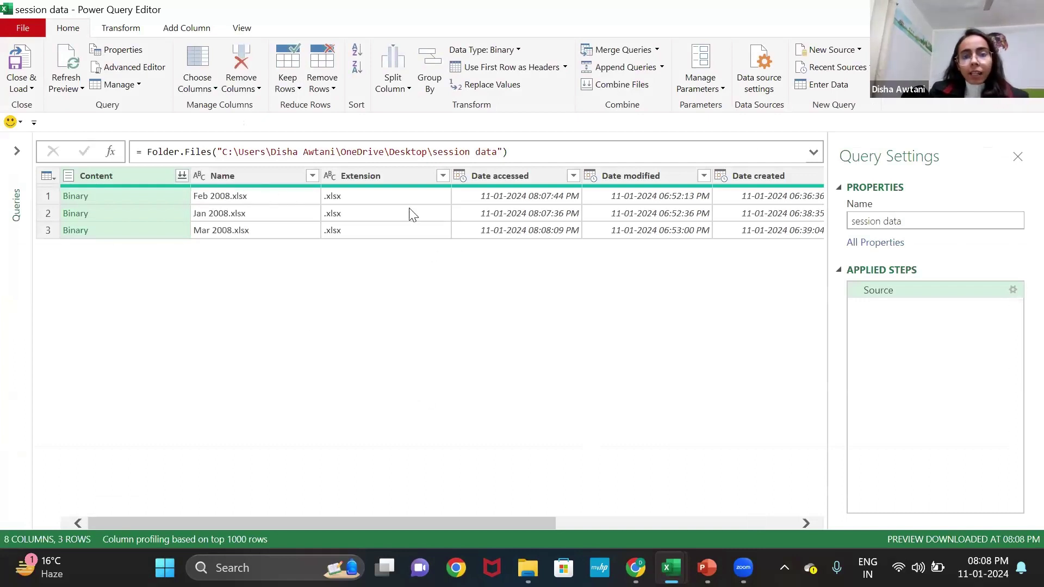
Remove every column of the session data query except Content.
{"action": "scroll", "coordinate": [412, 213], "scroll_direction": "right", "scroll_amount": 2}
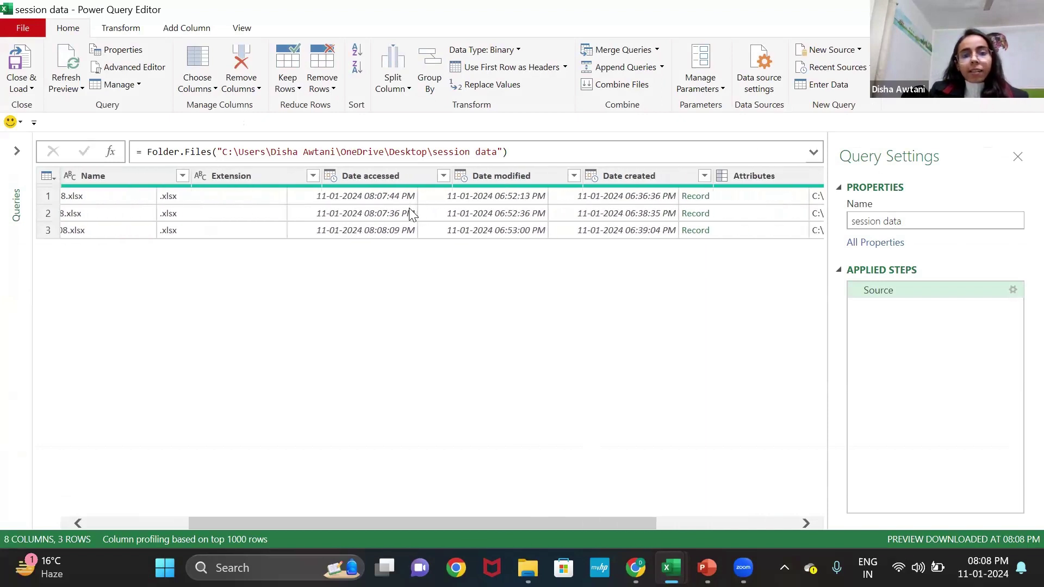
{"action": "scroll", "coordinate": [412, 214], "scroll_direction": "right", "scroll_amount": 2}
{"action": "scroll", "coordinate": [412, 214], "scroll_direction": "left", "scroll_amount": 5}
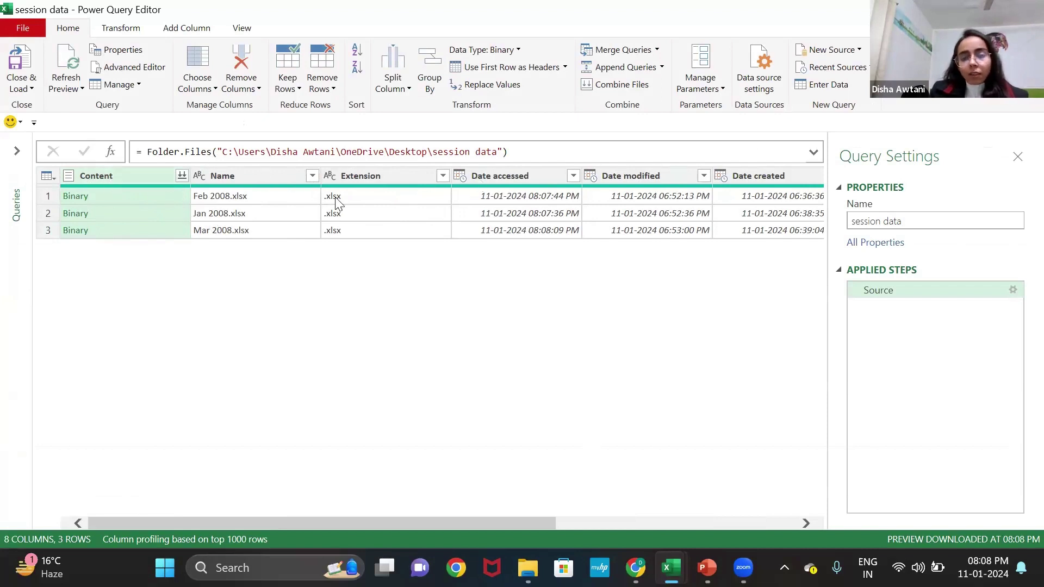
{"action": "right_click", "coordinate": [112, 176]}
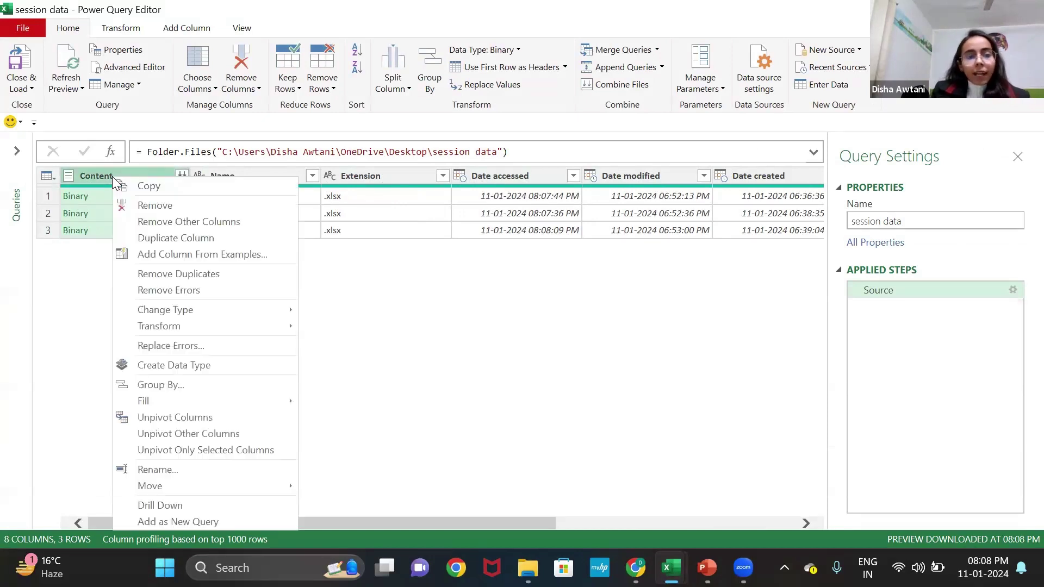
{"action": "left_click", "coordinate": [192, 223]}
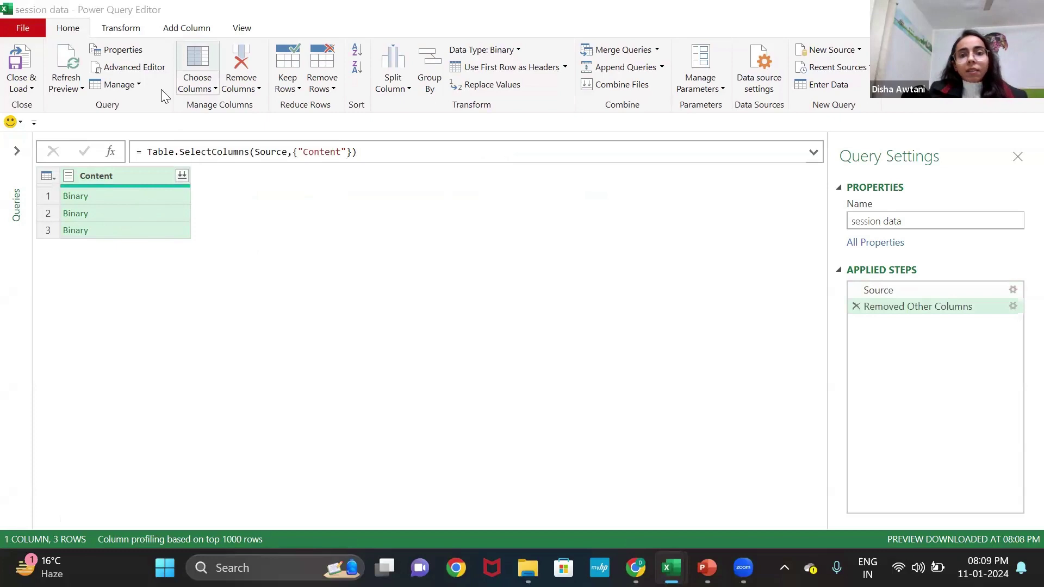
Start a custom column on the query and enter the function Excel.Workbook as its formula.
{"action": "left_click", "coordinate": [187, 27]}
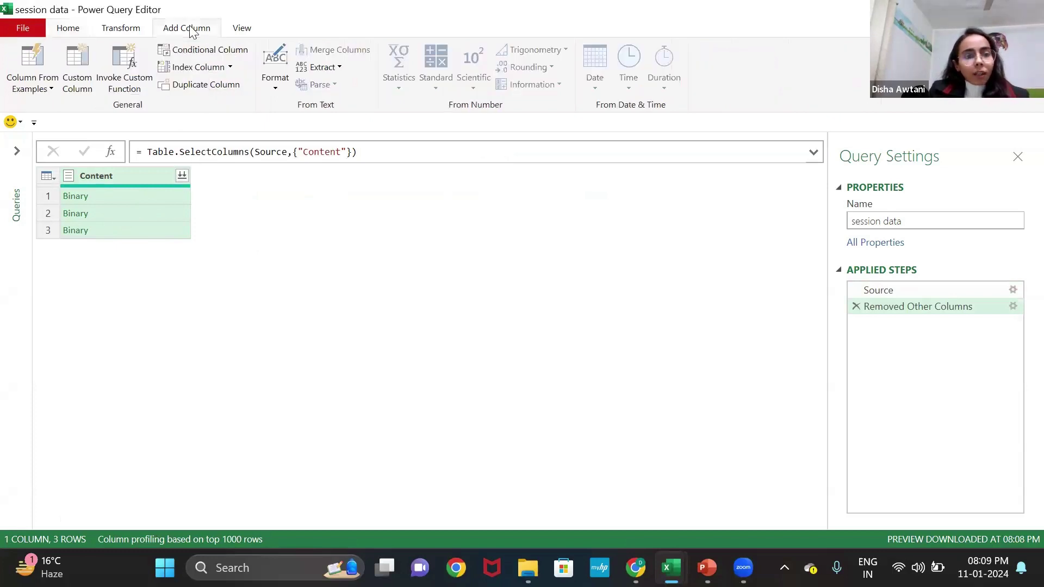
{"action": "left_click", "coordinate": [85, 78]}
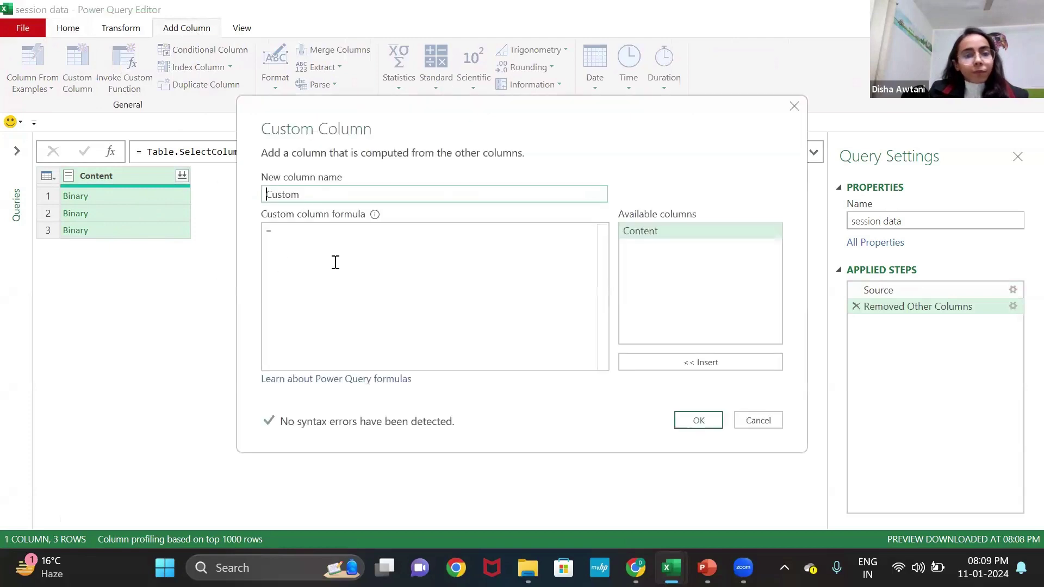
{"action": "left_click", "coordinate": [317, 235]}
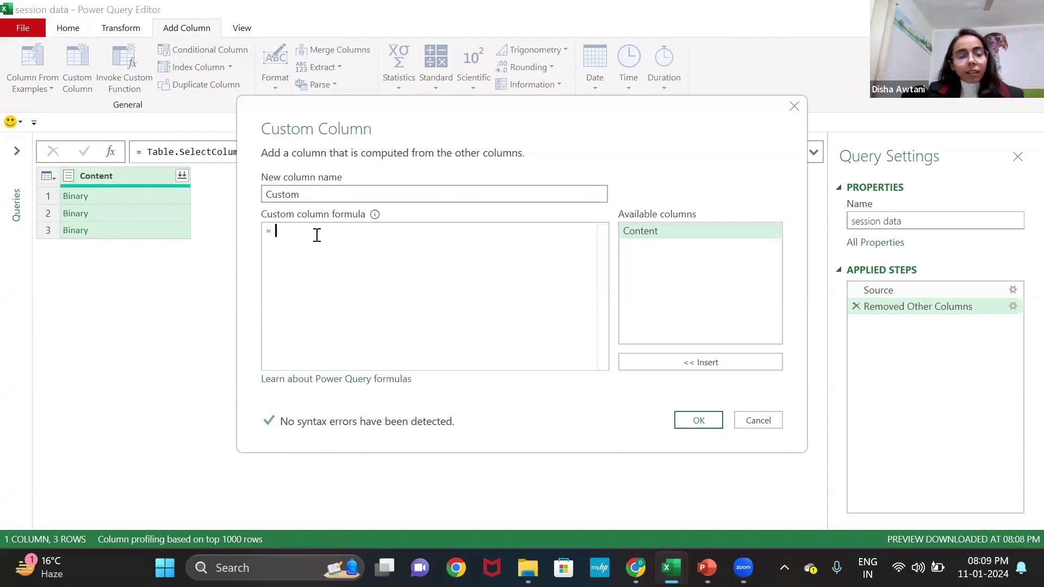
{"action": "type", "text": "excel"}
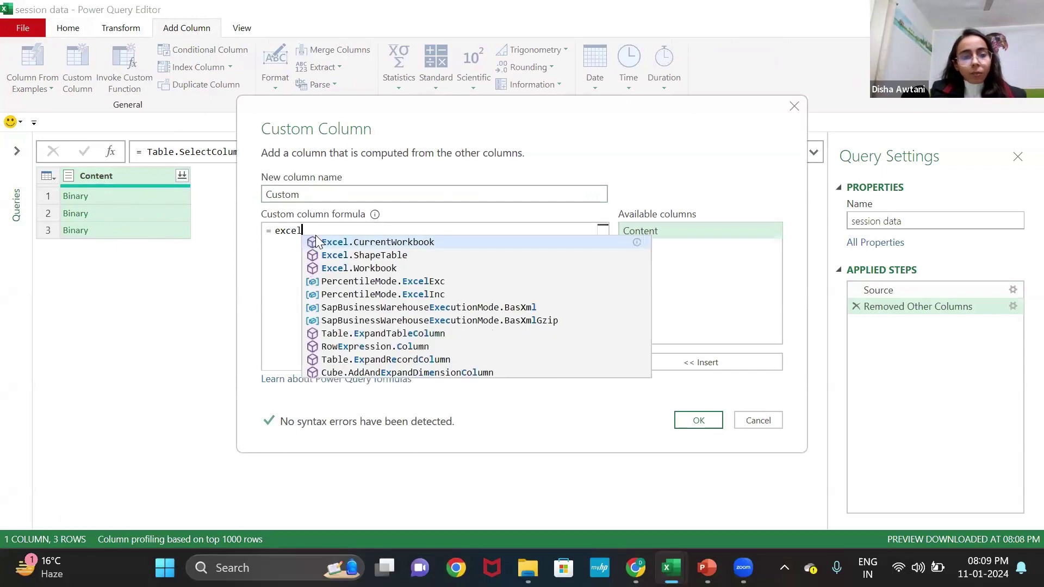
{"action": "type", "text": ",wor"}
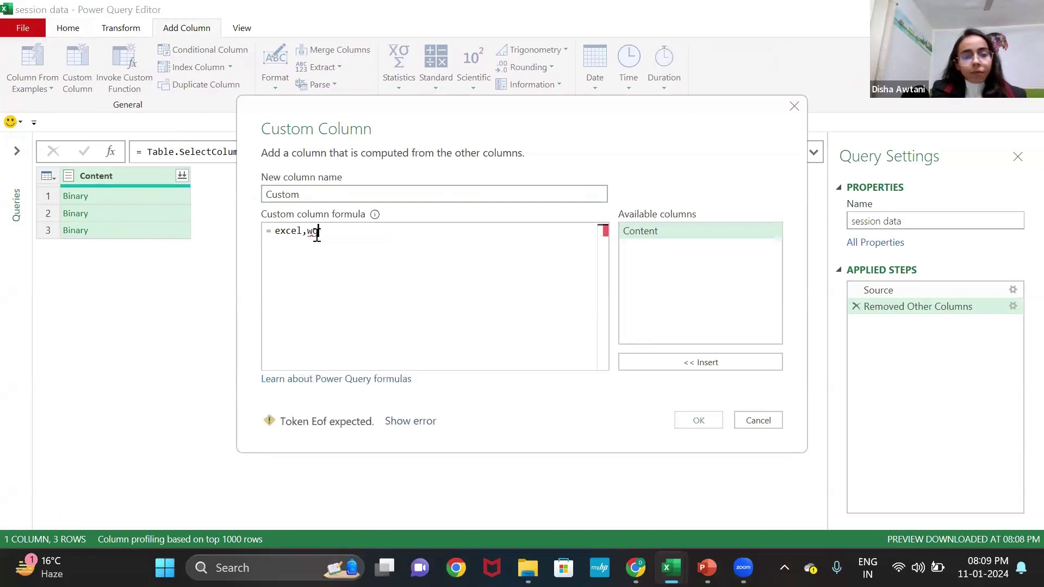
{"action": "key", "text": "BackSpace"}
{"action": "key", "text": "BackSpace"}
{"action": "key", "text": "BackSpace"}
{"action": "key", "text": "BackSpace"}
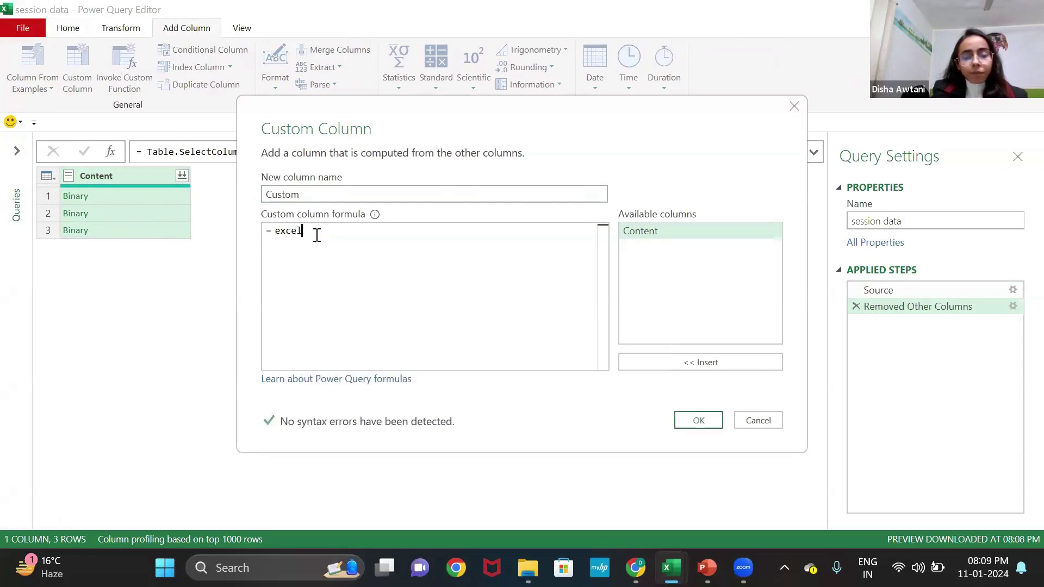
{"action": "type", "text": ".work"}
{"action": "key", "text": "Tab"}
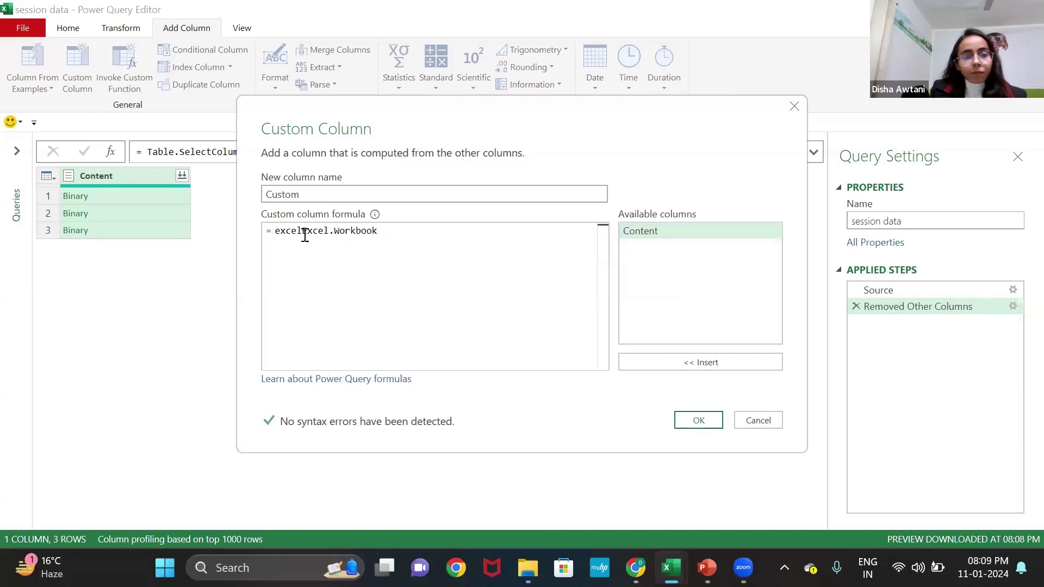
{"action": "left_click", "coordinate": [303, 233]}
{"action": "key", "text": "BackSpace"}
{"action": "key", "text": "BackSpace"}
{"action": "key", "text": "BackSpace"}
{"action": "key", "text": "BackSpace"}
{"action": "key", "text": "BackSpace"}
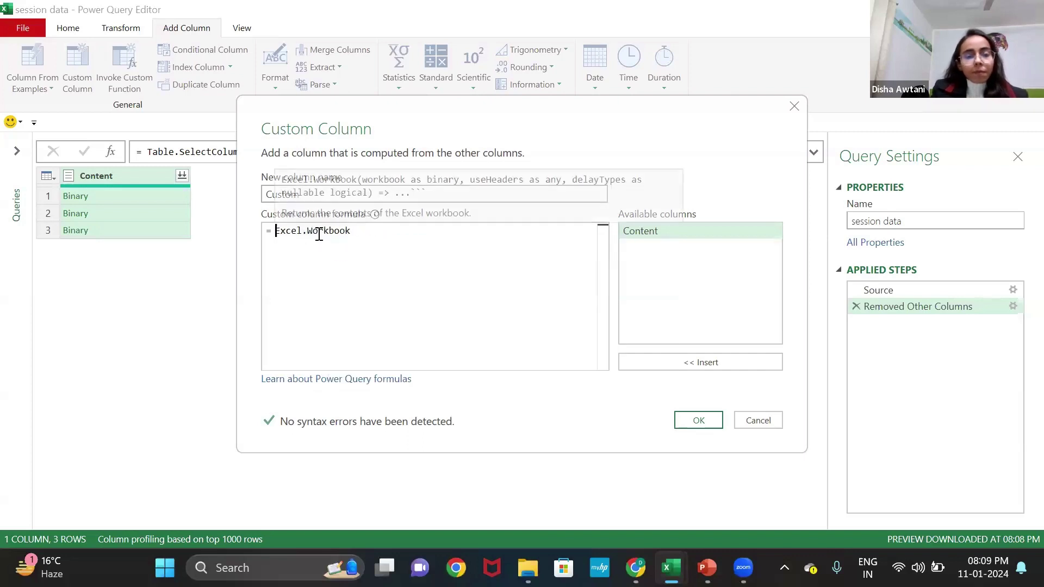
Complete the custom column formula as Excel.Workbook([Content]) and add the column to the query.
{"action": "left_click", "coordinate": [359, 233]}
{"action": "type", "text": "("}
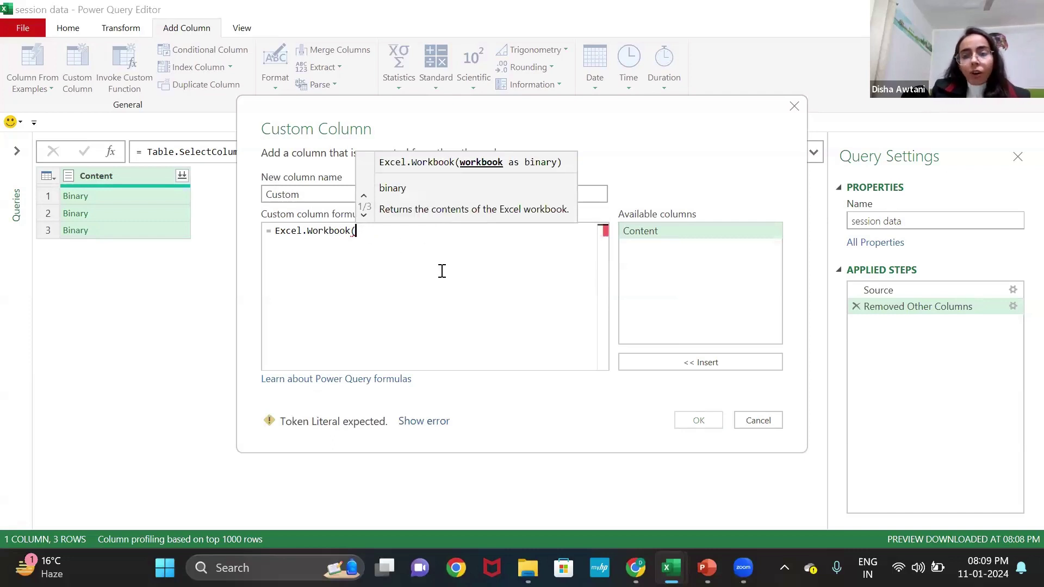
{"action": "double_click", "coordinate": [645, 238]}
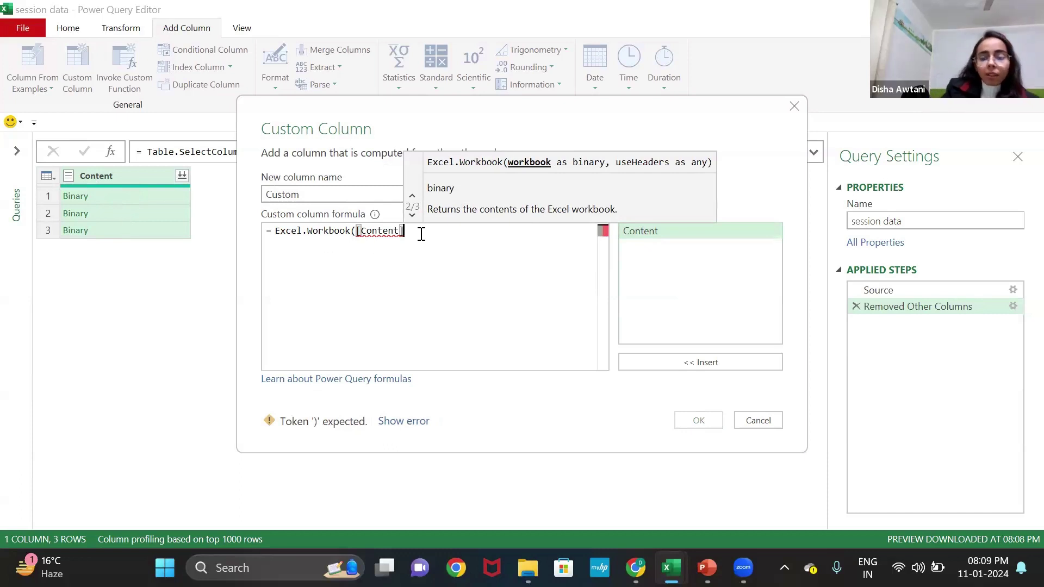
{"action": "type", "text": ")"}
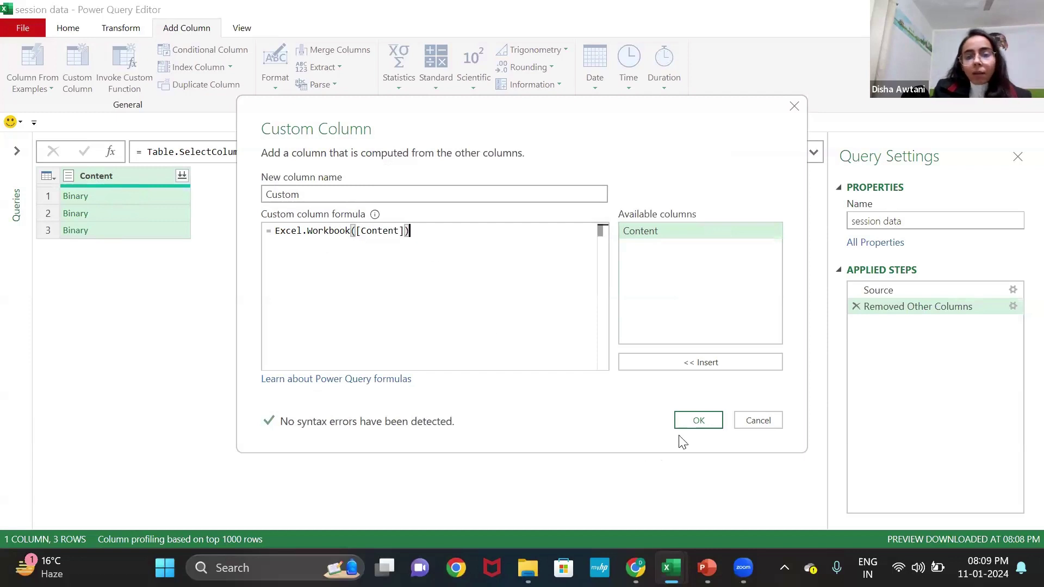
{"action": "left_click", "coordinate": [698, 421]}
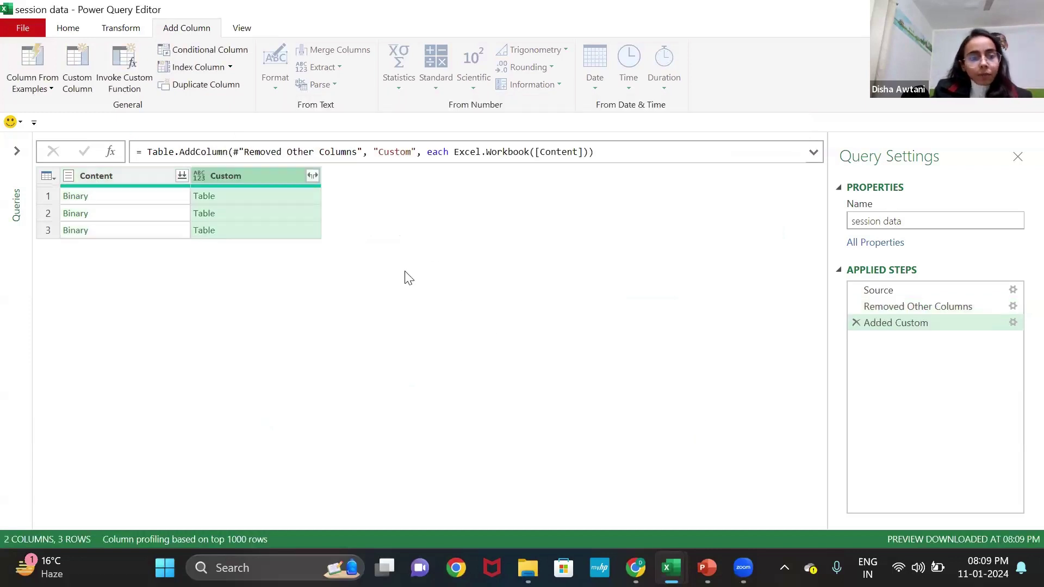
Preview the table in the first row of the Custom column and drill down into it.
{"action": "left_click", "coordinate": [251, 197]}
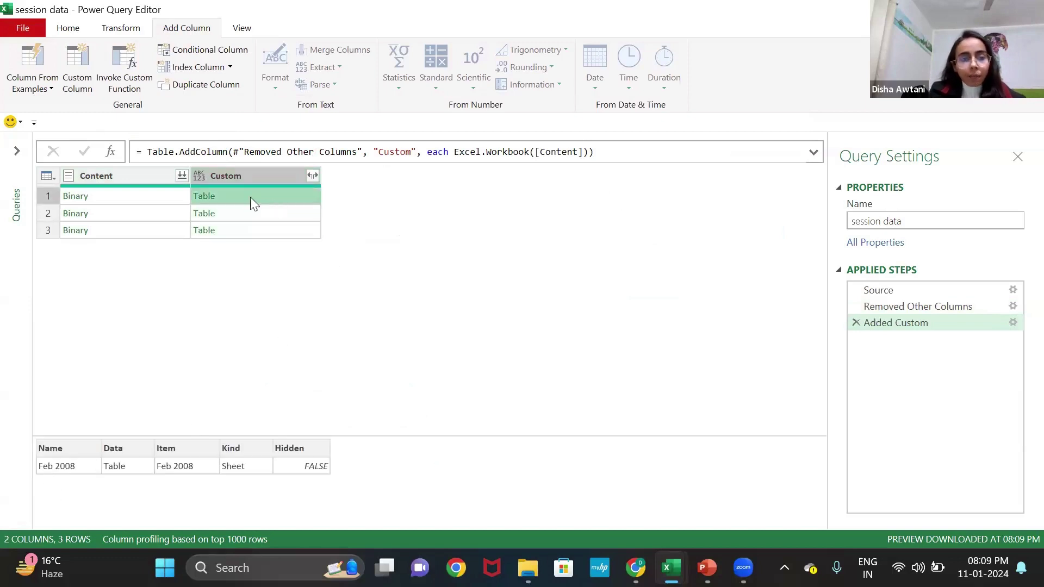
{"action": "left_click", "coordinate": [206, 197]}
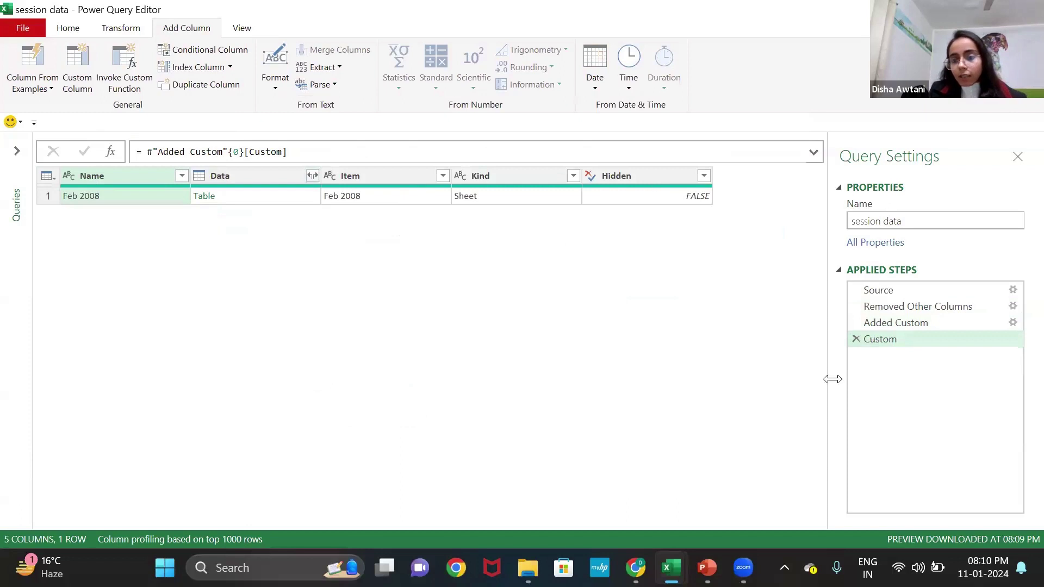
Delete the drill-down step and expand all fields of the Custom column without the original column name as prefix.
{"action": "left_click", "coordinate": [856, 339]}
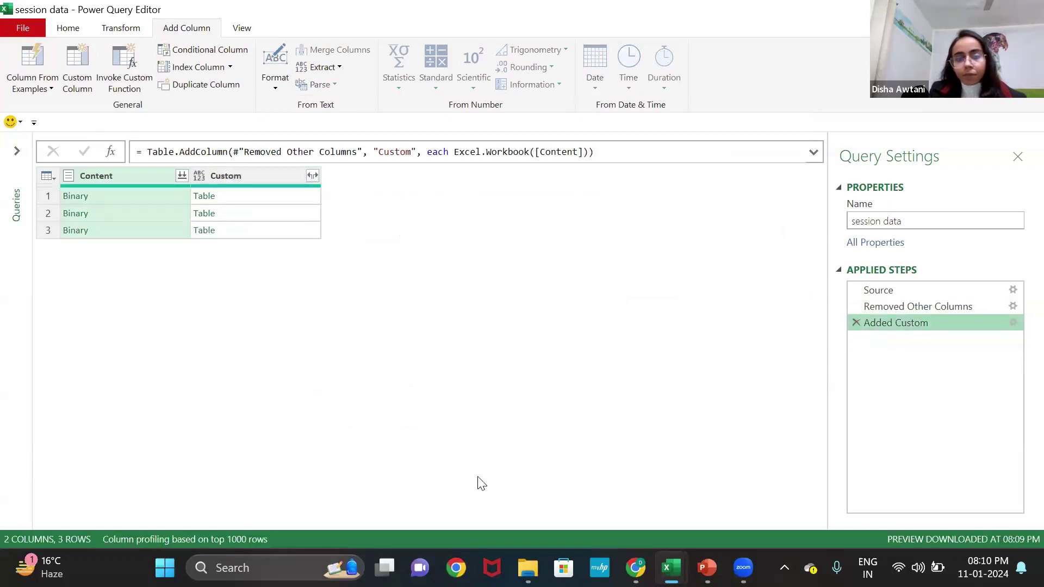
{"action": "left_click", "coordinate": [255, 196]}
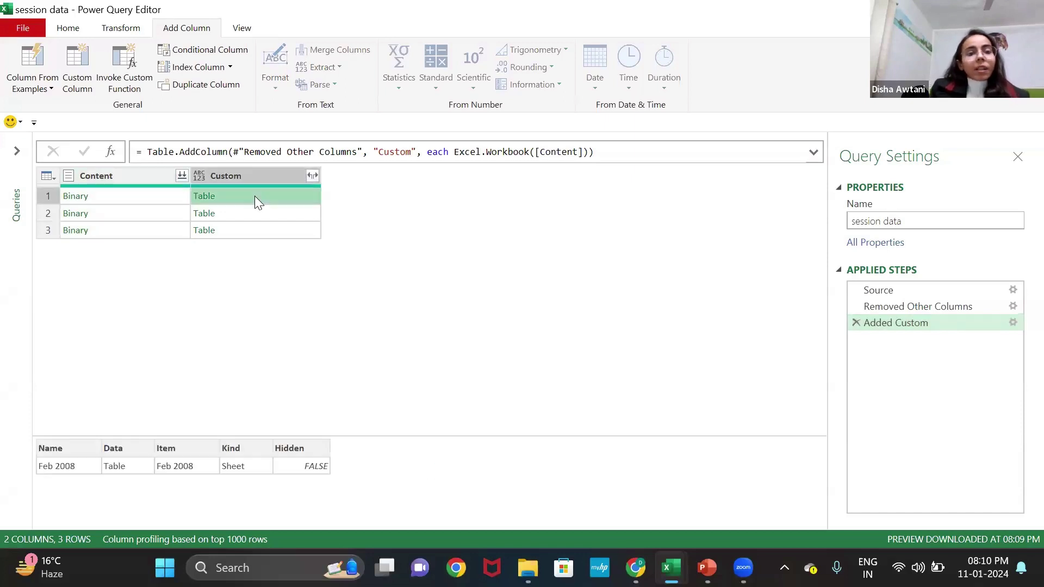
{"action": "left_click", "coordinate": [312, 176]}
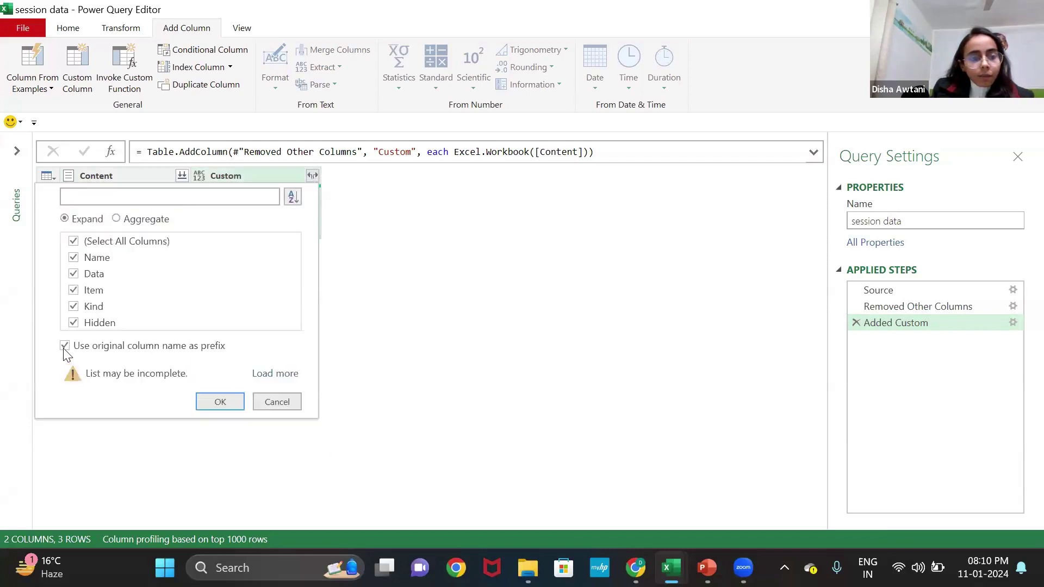
{"action": "left_click", "coordinate": [64, 347]}
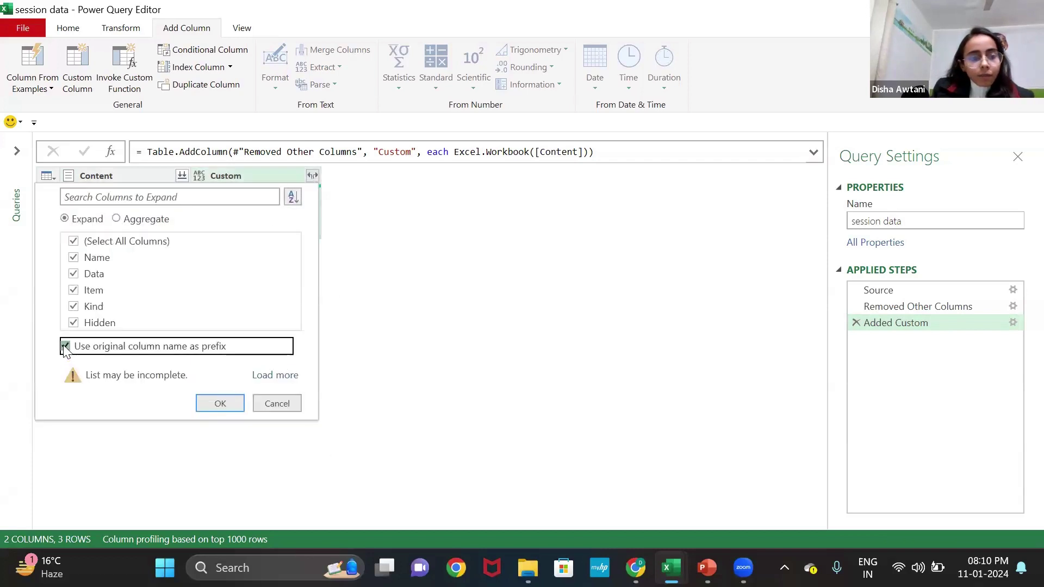
{"action": "left_click", "coordinate": [218, 402]}
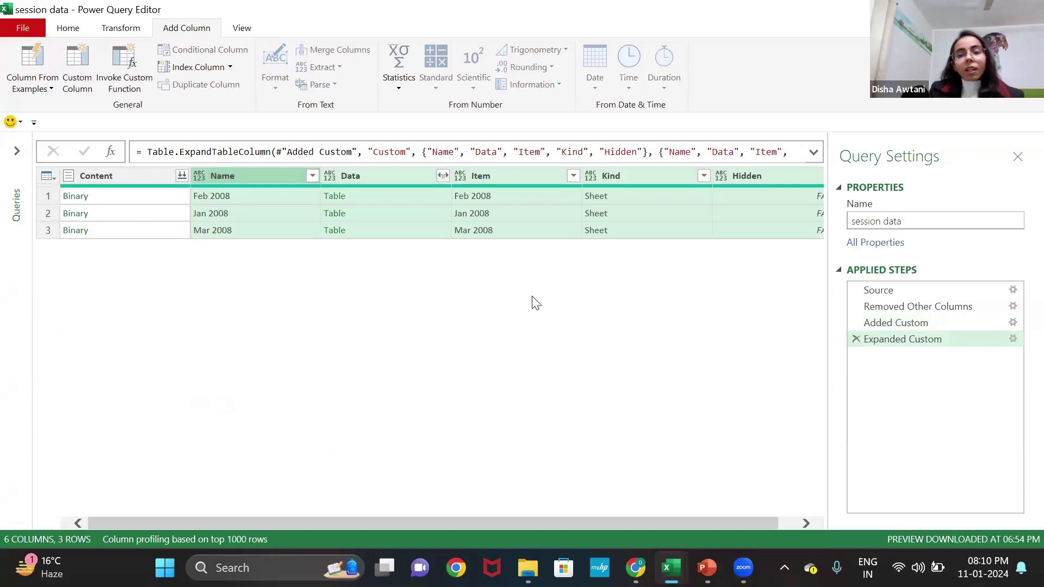
Remove the Content column and preview the table in the first row of the Data column.
{"action": "left_click", "coordinate": [99, 174]}
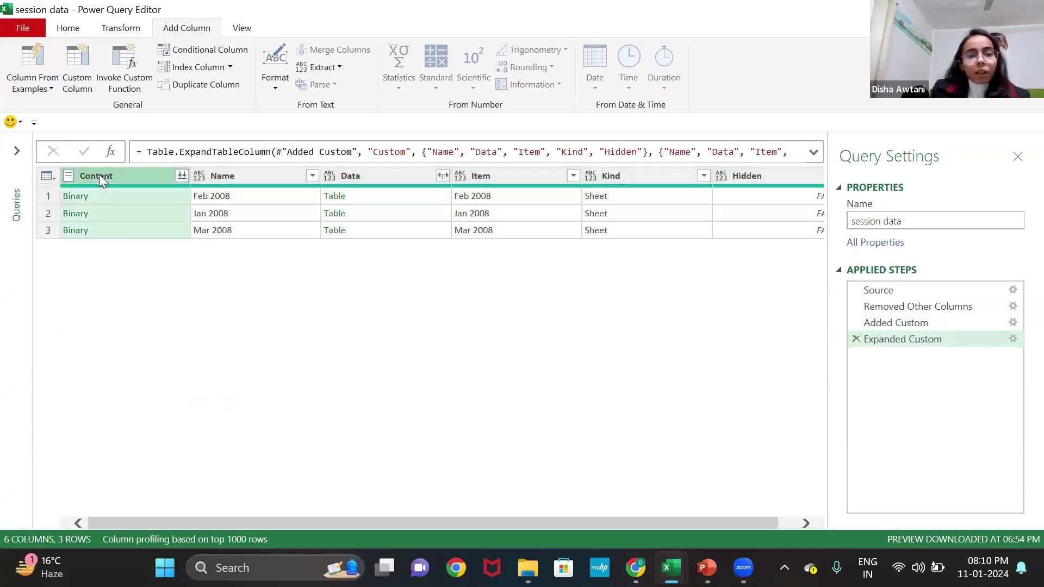
{"action": "right_click", "coordinate": [100, 177]}
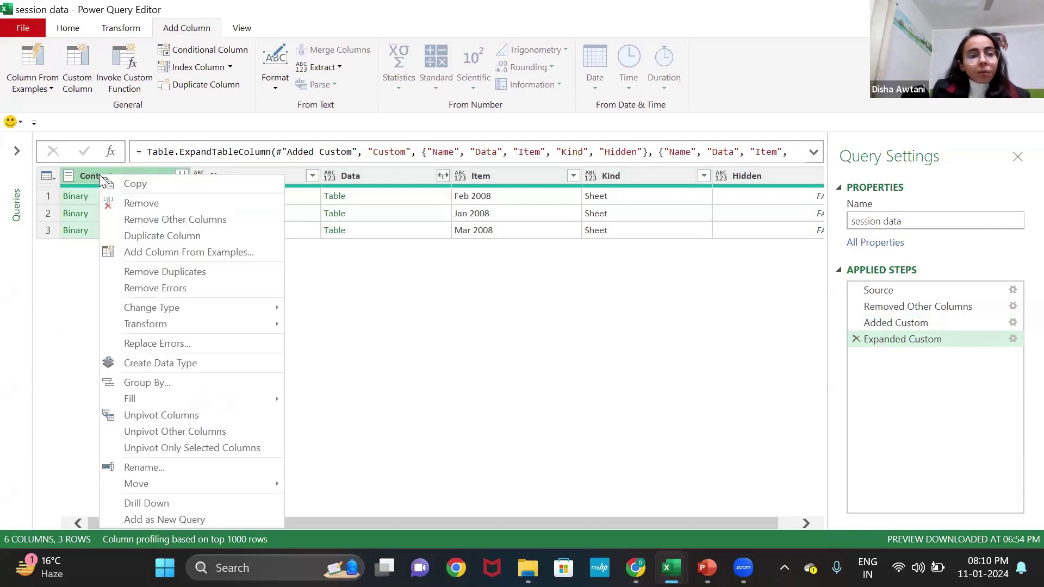
{"action": "left_click", "coordinate": [142, 203]}
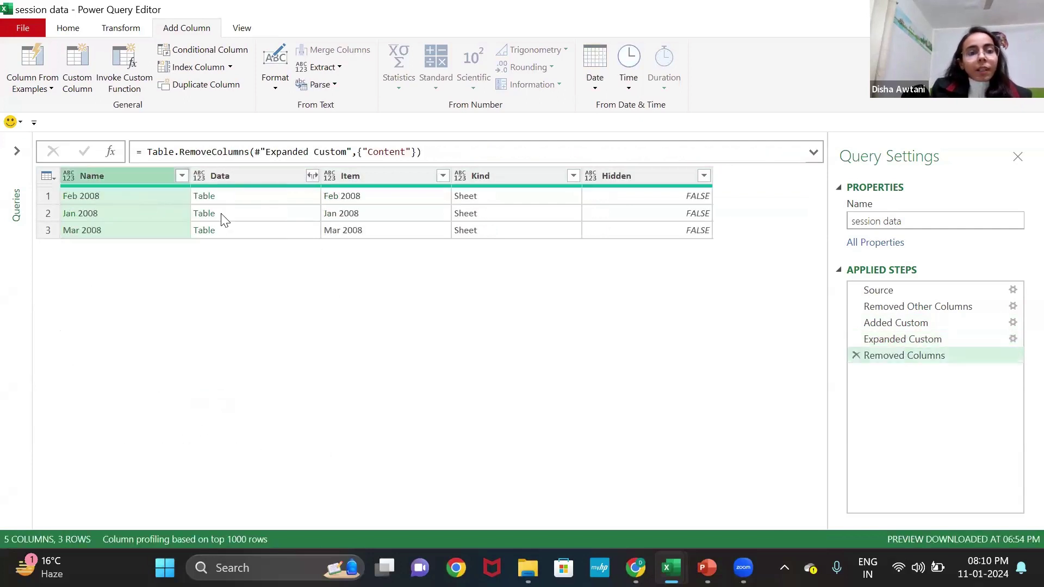
{"action": "left_click", "coordinate": [269, 202]}
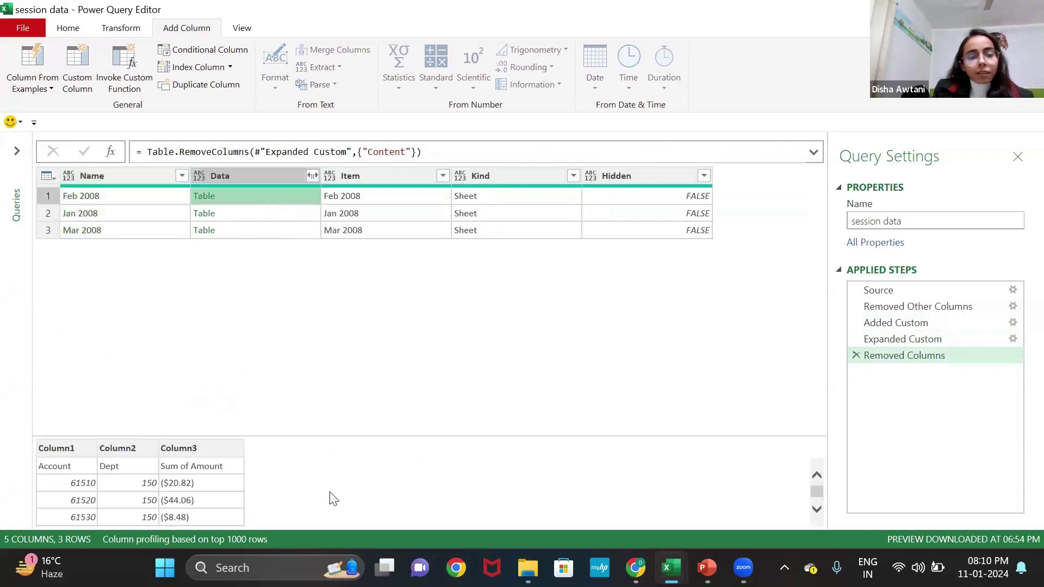
{"action": "scroll", "coordinate": [329, 496], "scroll_direction": "down", "scroll_amount": 2}
{"action": "scroll", "coordinate": [380, 469], "scroll_direction": "down", "scroll_amount": 2}
{"action": "scroll", "coordinate": [380, 468], "scroll_direction": "up", "scroll_amount": 4}
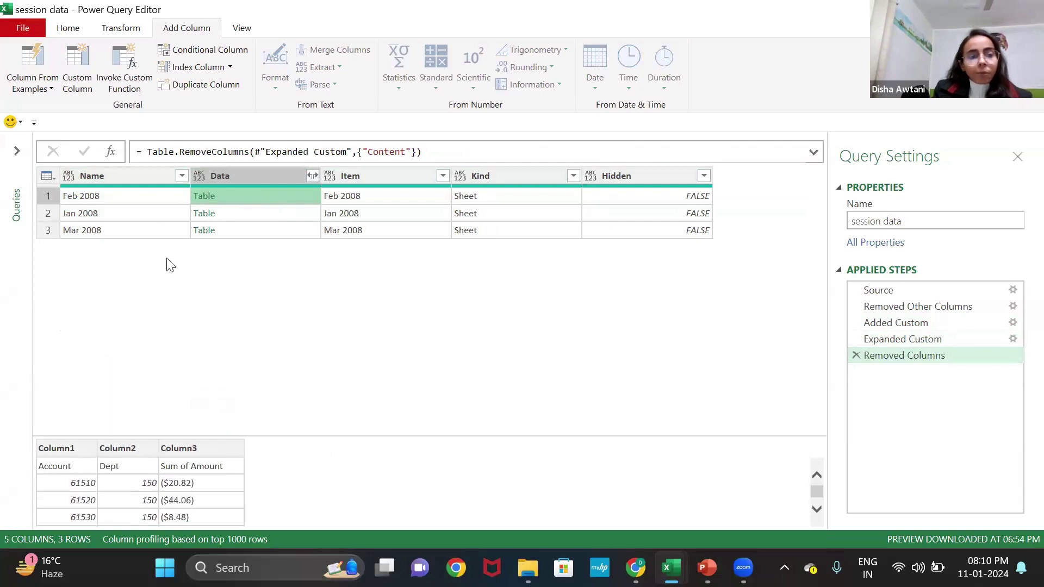
Remove the Item, Kind and Hidden columns from the query.
{"action": "left_click", "coordinate": [367, 180]}
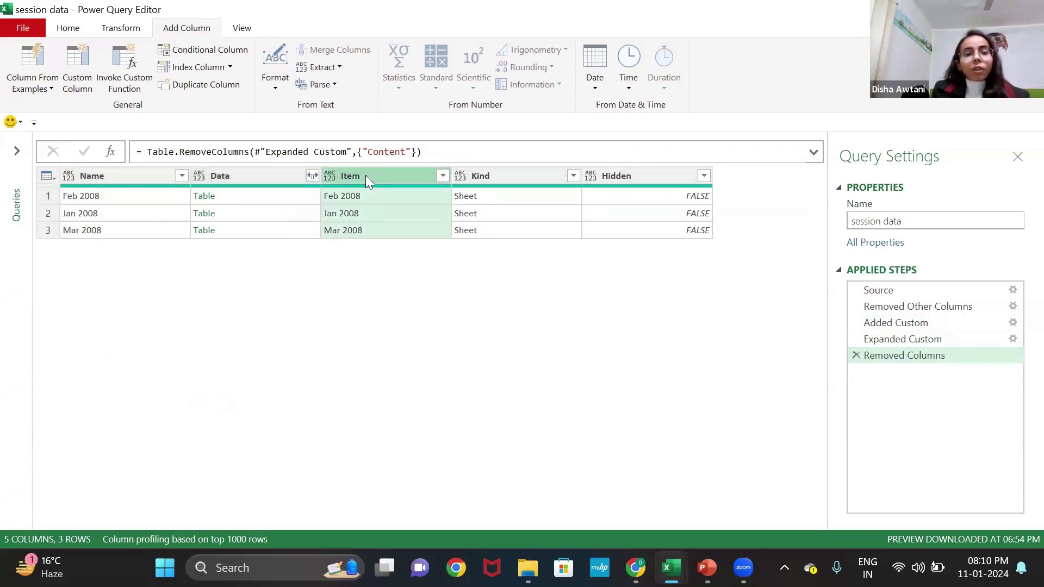
{"action": "left_click", "coordinate": [513, 174]}
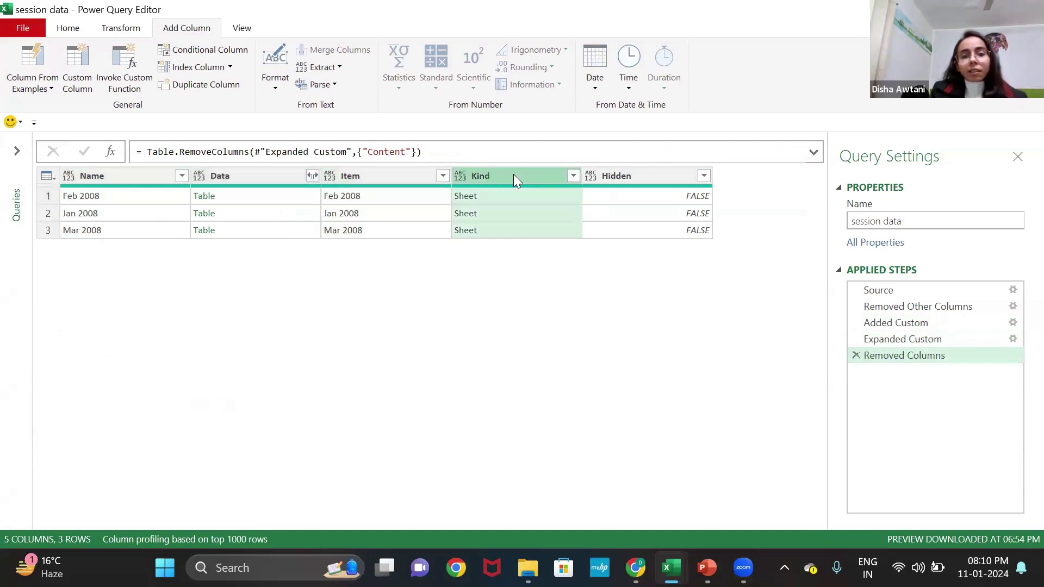
{"action": "left_click", "coordinate": [346, 172]}
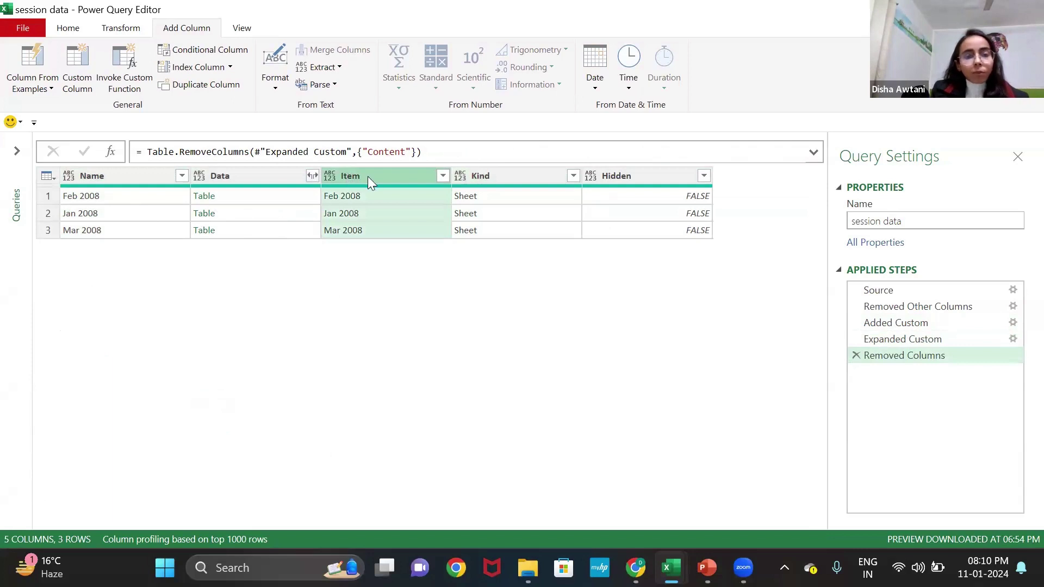
{"action": "left_click", "coordinate": [499, 177]}
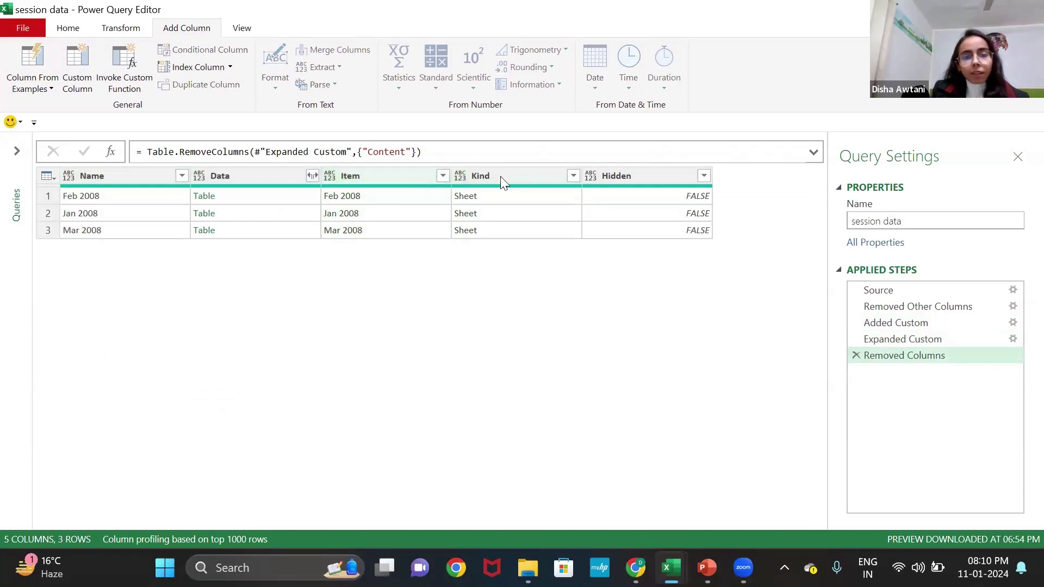
{"action": "left_click", "coordinate": [401, 174], "text": "ctrl"}
{"action": "left_click", "coordinate": [632, 177], "text": "ctrl"}
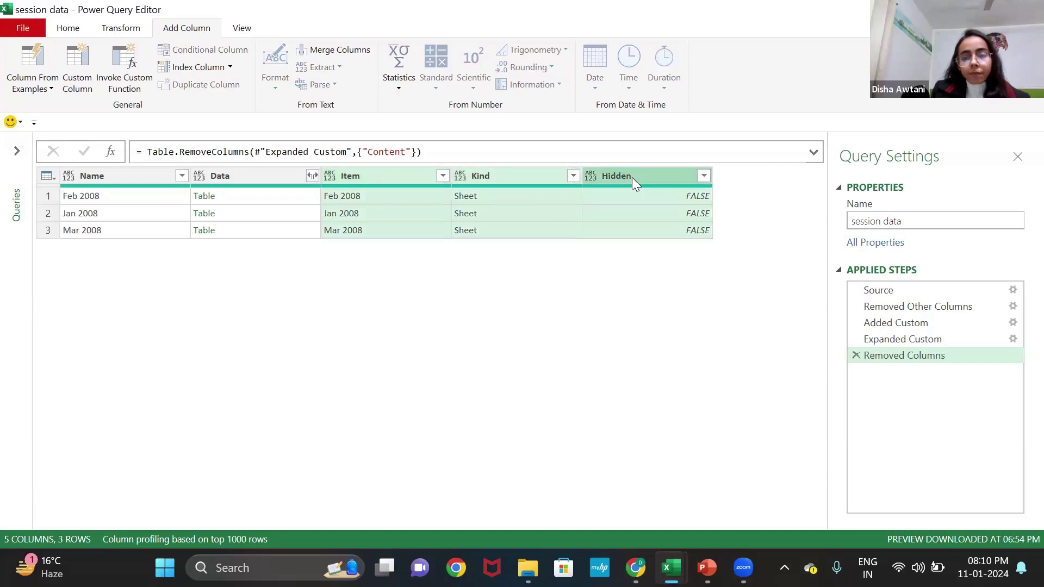
{"action": "right_click", "coordinate": [632, 178]}
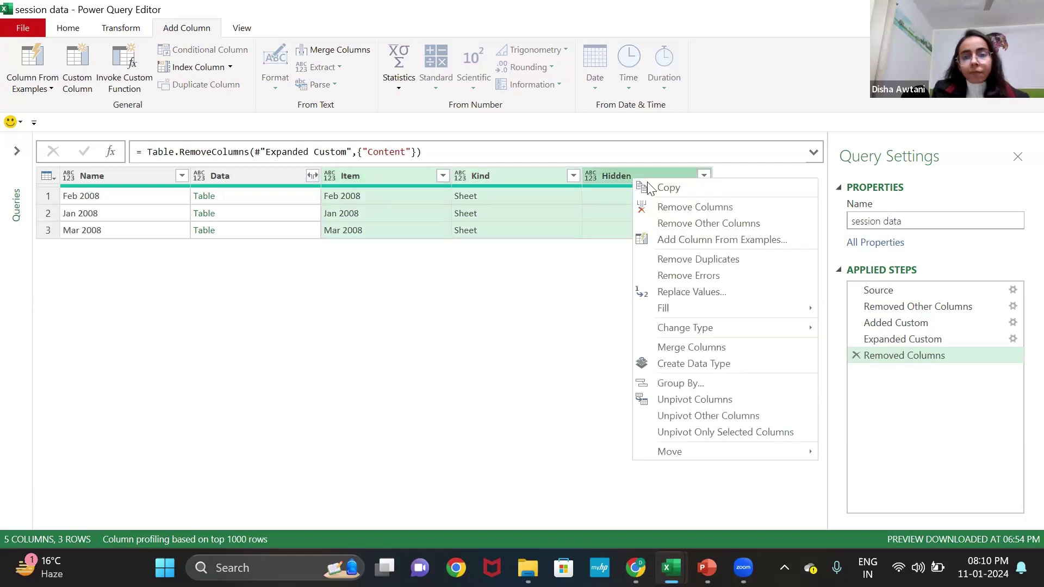
{"action": "left_click", "coordinate": [676, 208]}
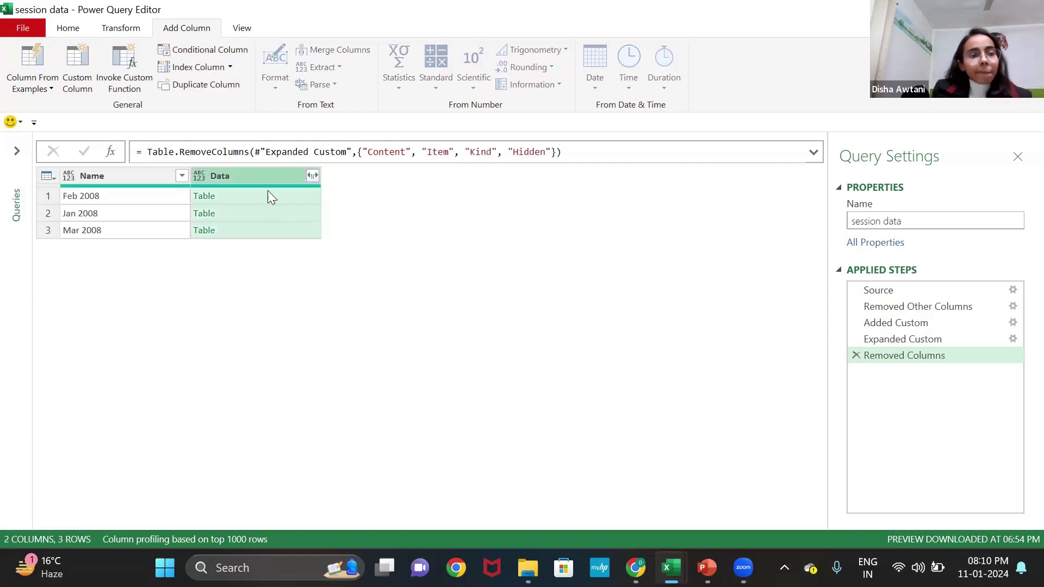
Expand the Data column into Column1, Column2 and Column3 without a prefix and look through the combined rows.
{"action": "left_click", "coordinate": [312, 175]}
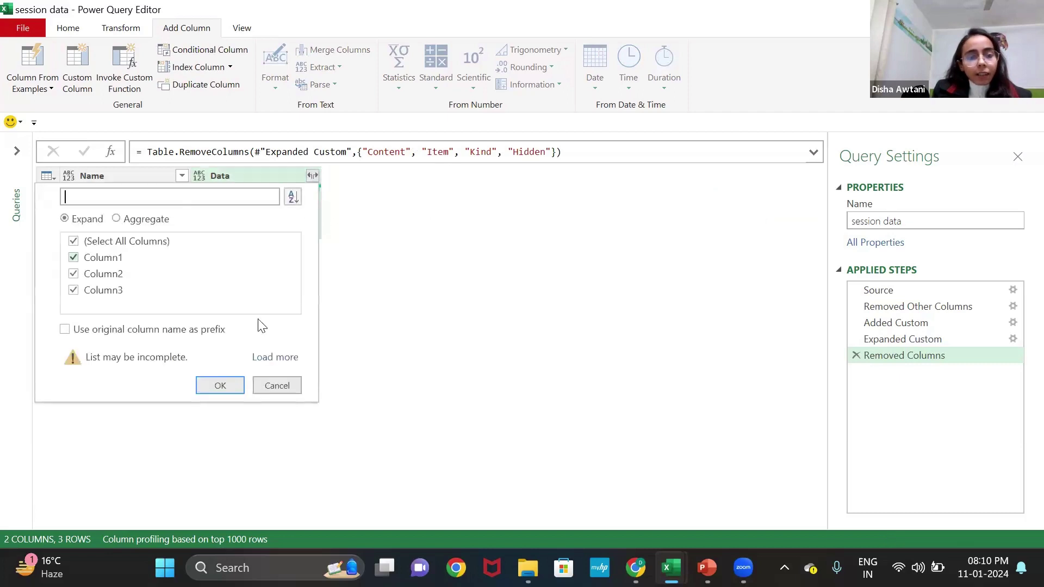
{"action": "left_click", "coordinate": [220, 387]}
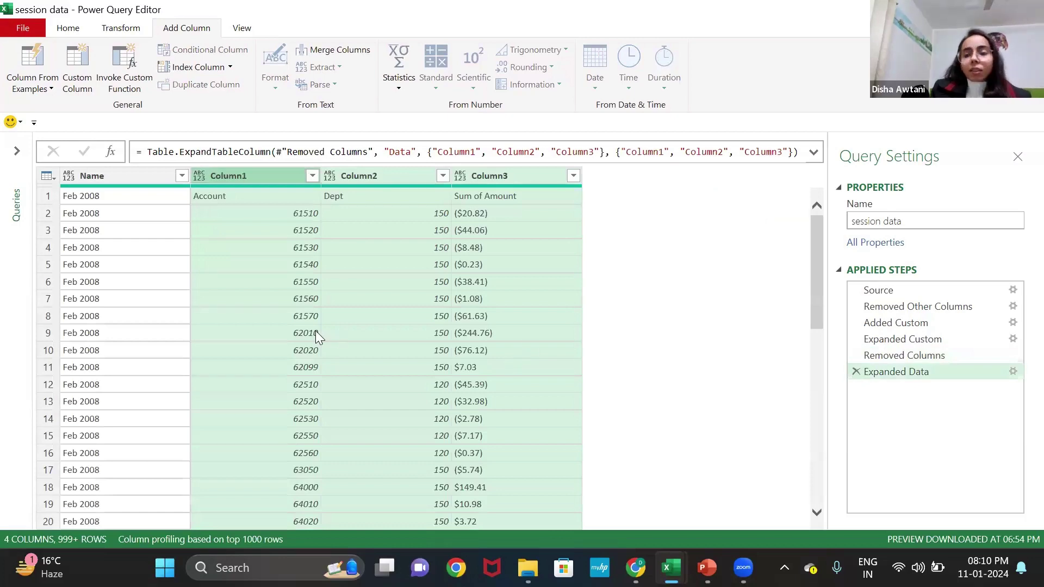
{"action": "scroll", "coordinate": [221, 333], "scroll_direction": "down", "scroll_amount": 13}
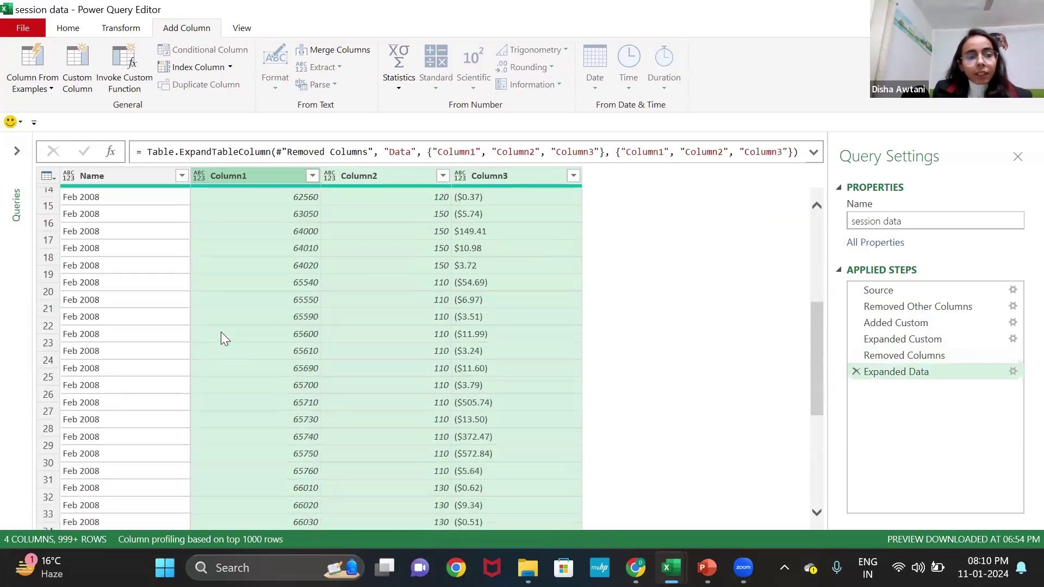
{"action": "scroll", "coordinate": [220, 333], "scroll_direction": "down", "scroll_amount": 14}
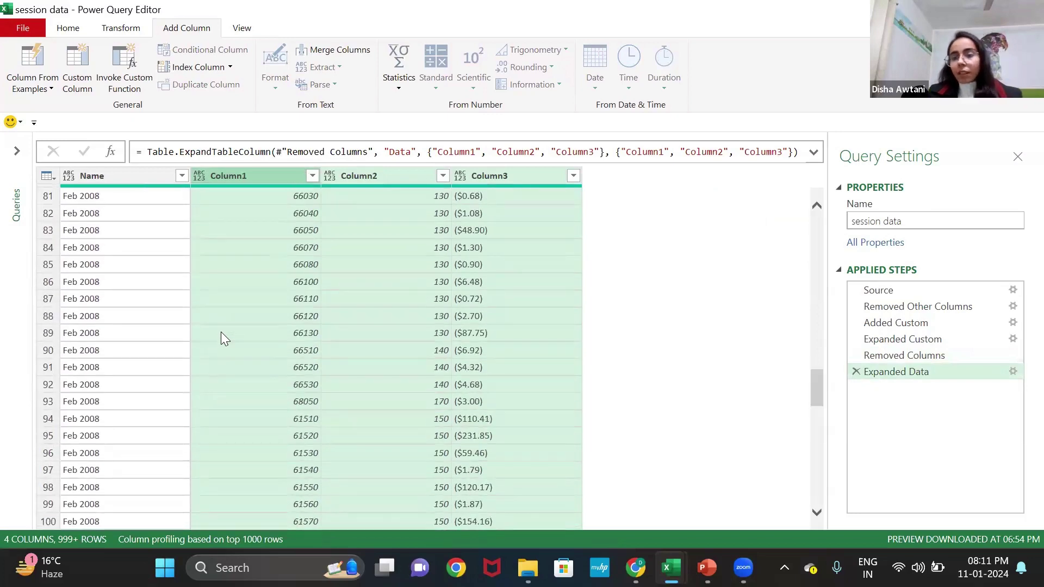
{"action": "scroll", "coordinate": [221, 332], "scroll_direction": "up", "scroll_amount": 20}
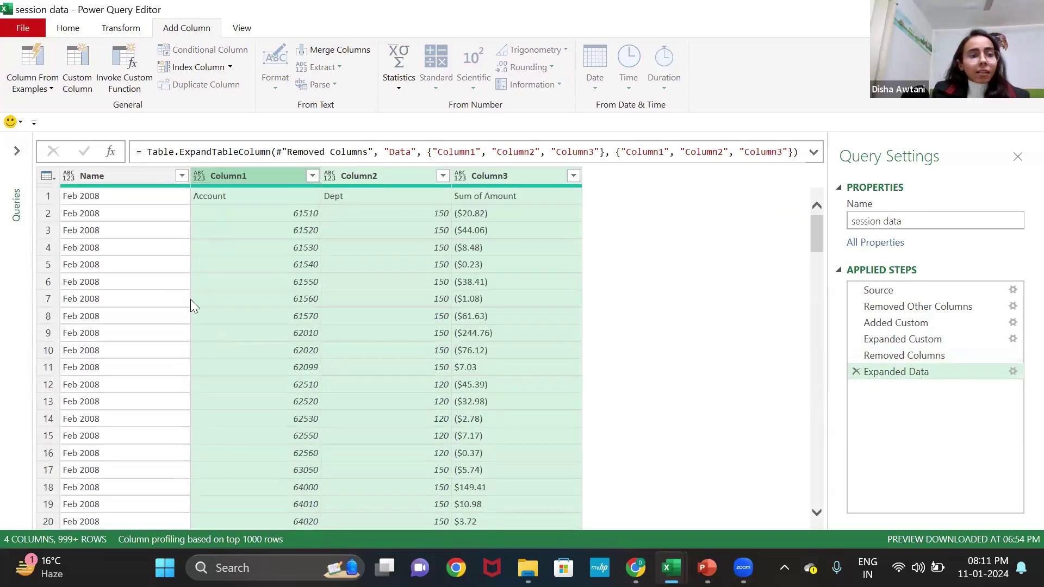
Close the query editor and load the session data query into the workbook, then hide the Queries & Connections pane.
{"action": "left_click", "coordinate": [69, 28]}
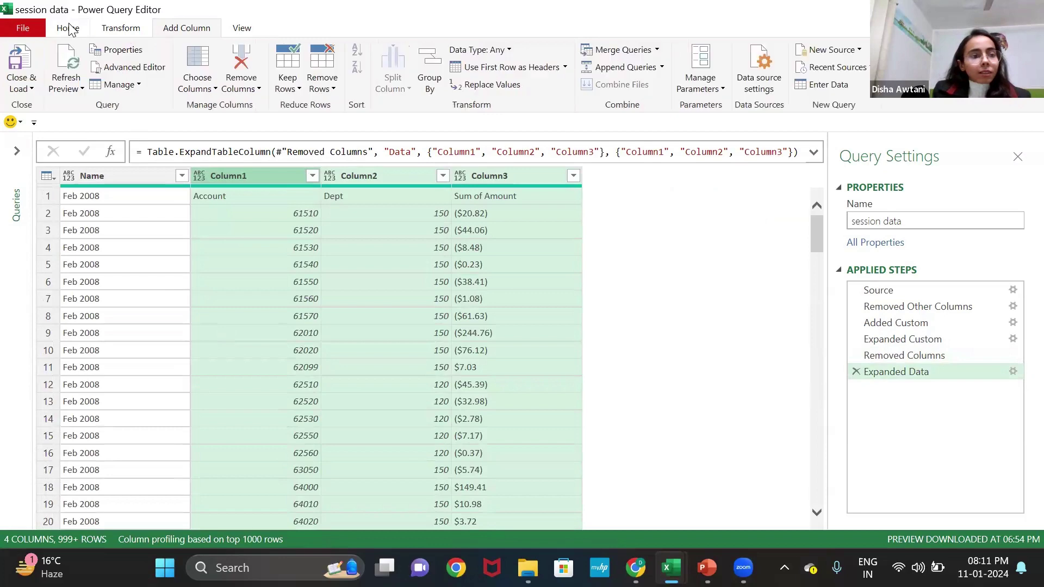
{"action": "left_click", "coordinate": [14, 64]}
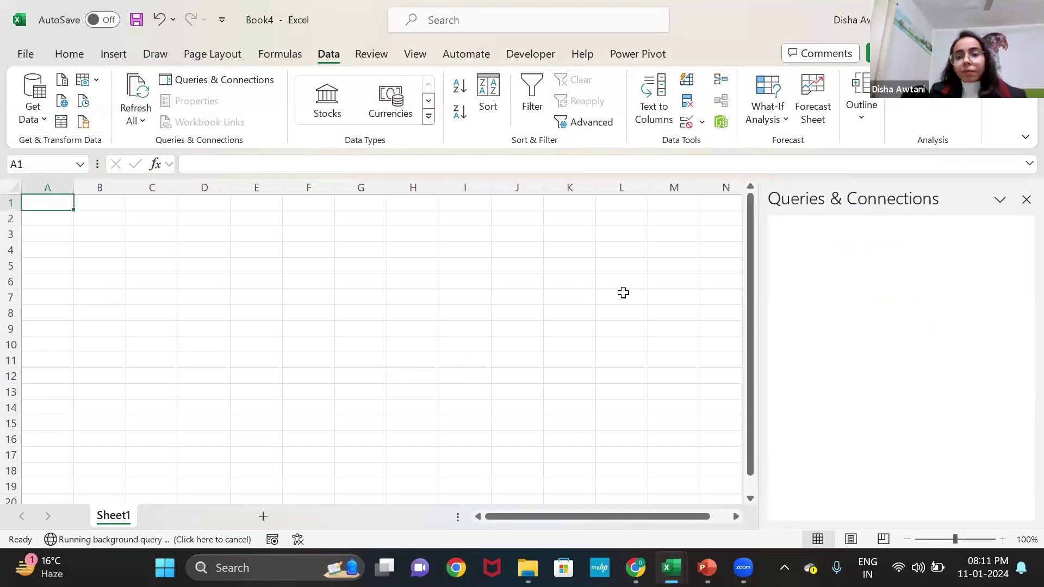
{"action": "left_click", "coordinate": [1026, 200]}
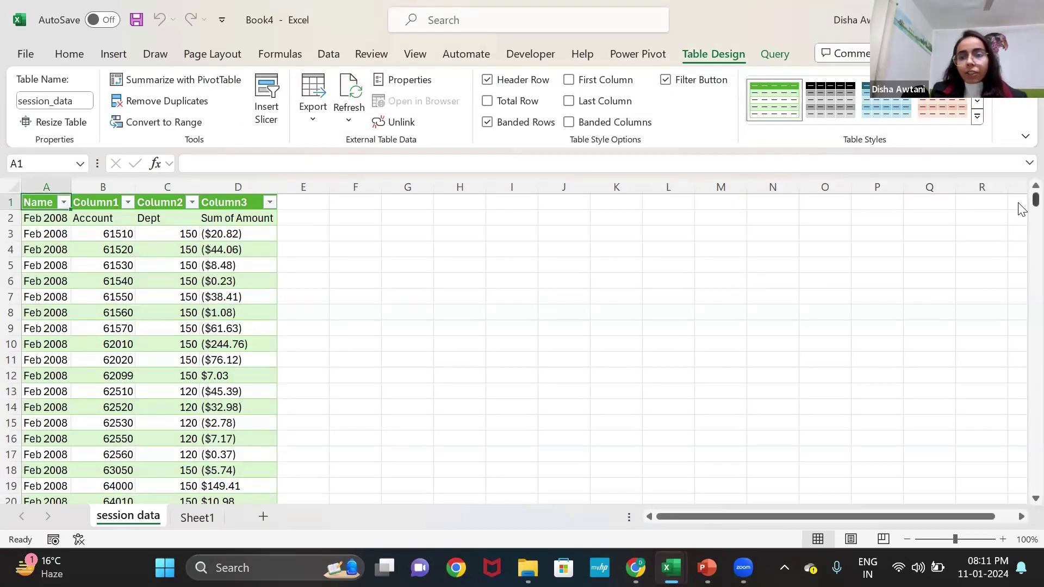
{"action": "left_click_drag", "start_coordinate": [1020, 208], "coordinate": [605, 475]}
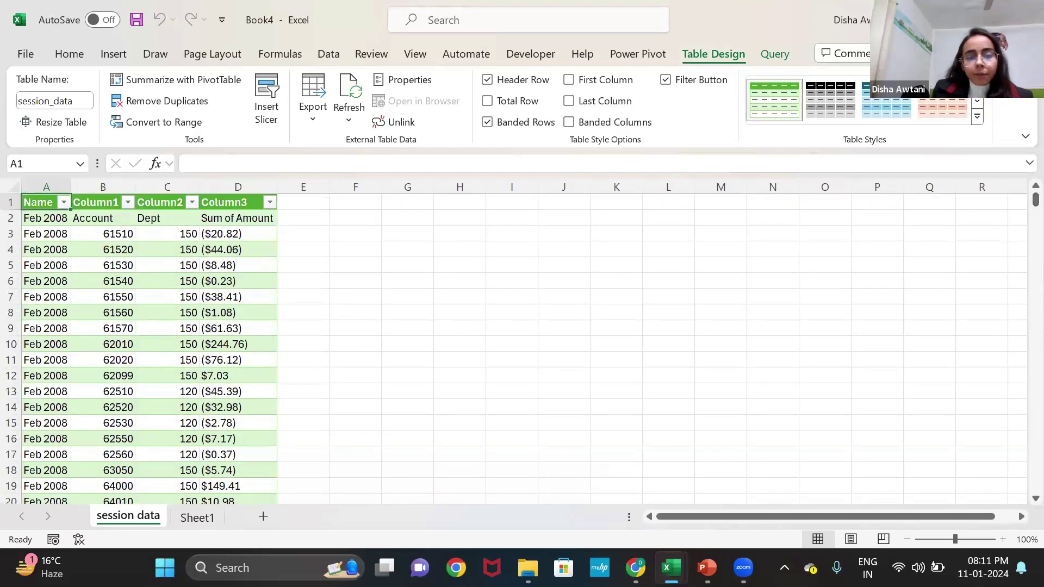
Switch to PowerPoint and show slide 5 on efficient data transformation with Power Query.
{"action": "key", "text": "alt+Tab"}
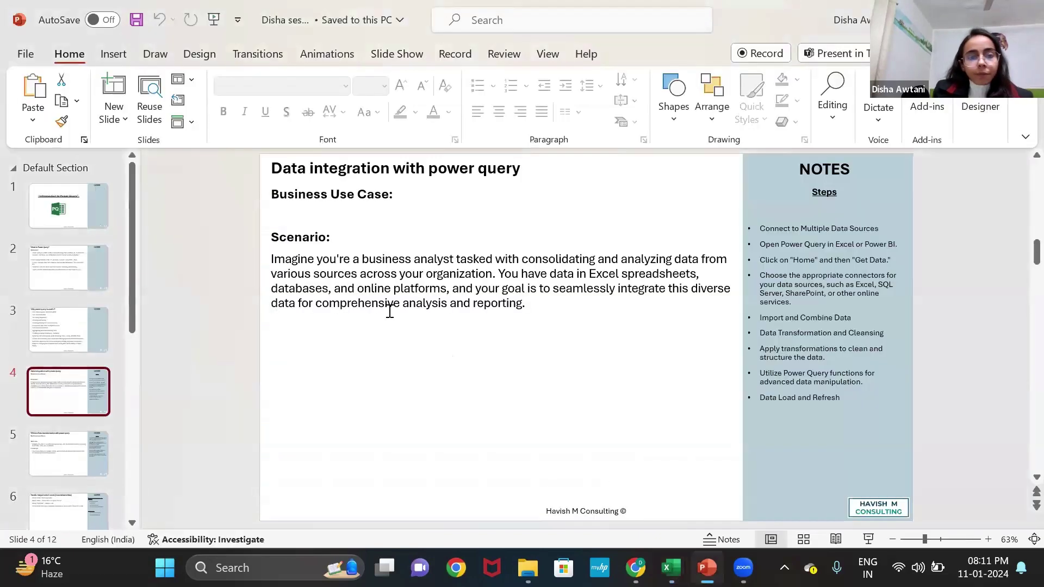
{"action": "left_click", "coordinate": [56, 440]}
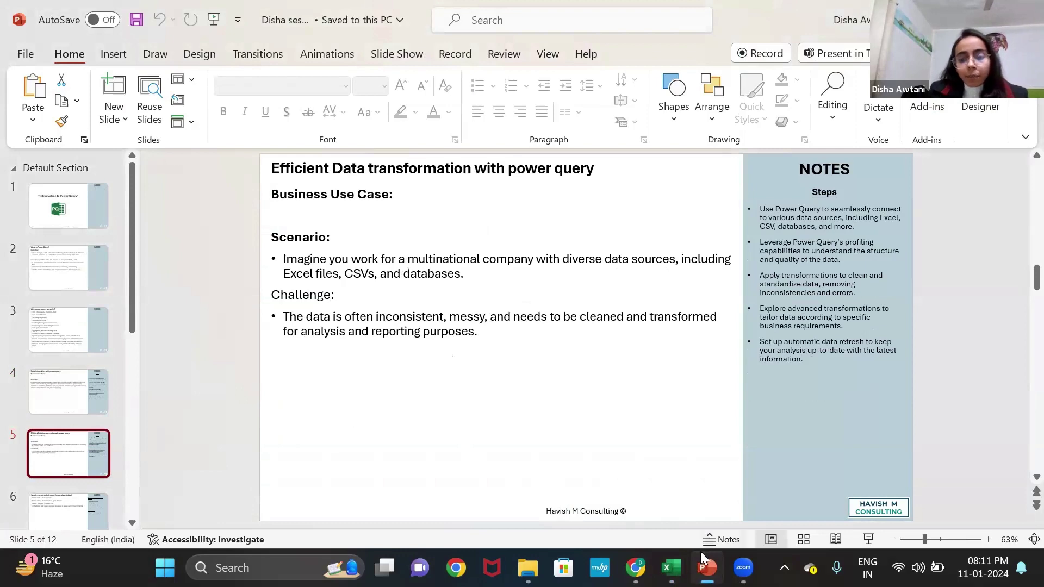
Switch to the Book1 workbook in Excel and examine the Orders Compact columns across to Discount.
{"action": "mouse_move", "coordinate": [670, 568]}
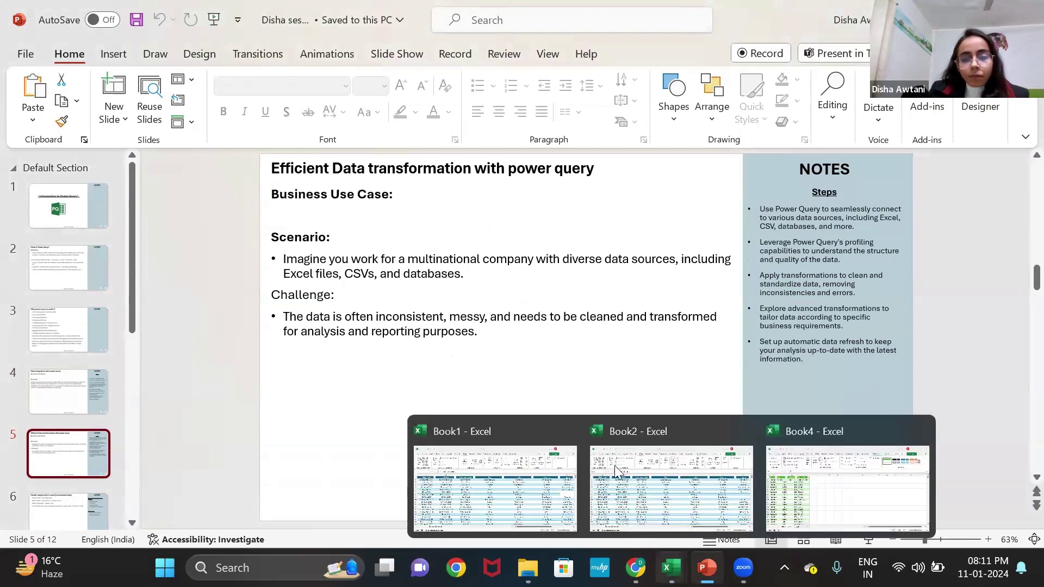
{"action": "left_click", "coordinate": [510, 443]}
{"action": "scroll", "coordinate": [491, 359], "scroll_direction": "right", "scroll_amount": 3}
{"action": "scroll", "coordinate": [492, 356], "scroll_direction": "right", "scroll_amount": 3}
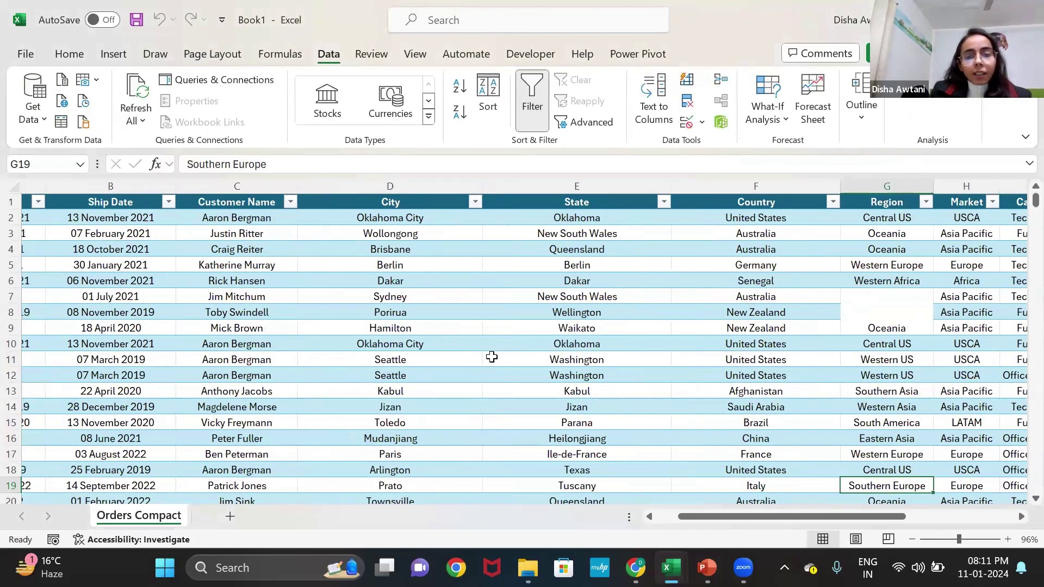
{"action": "scroll", "coordinate": [491, 357], "scroll_direction": "right", "scroll_amount": 5}
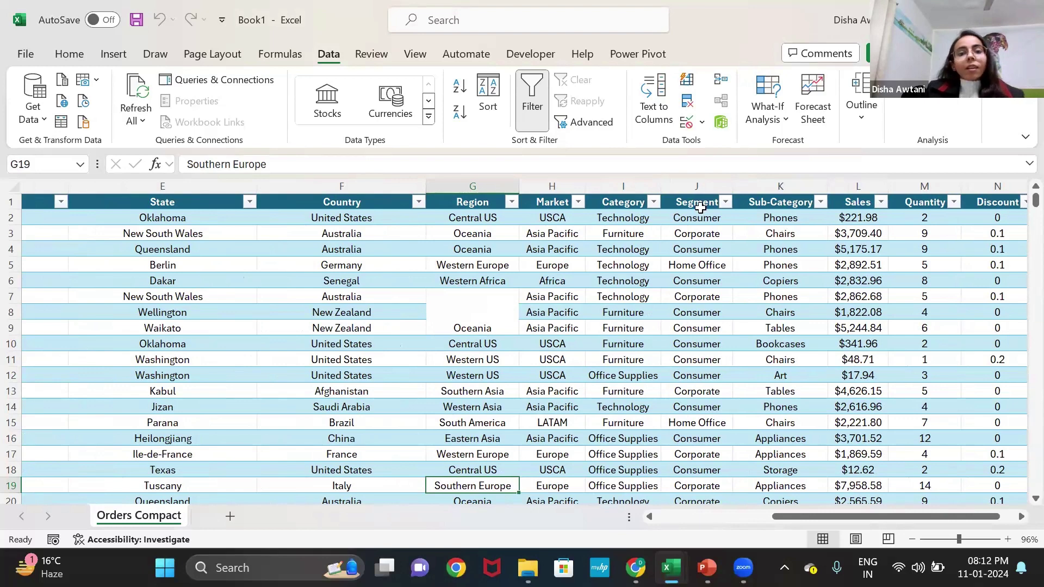
Unmerge the merged Oceania cell G7:G9 in the Region column.
{"action": "left_click", "coordinate": [457, 316]}
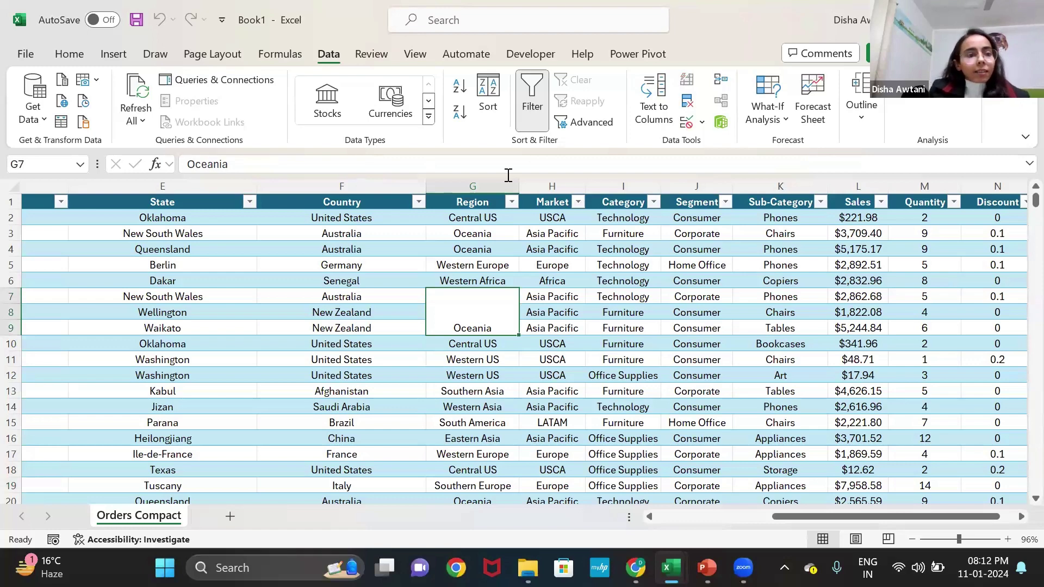
{"action": "left_click", "coordinate": [114, 58]}
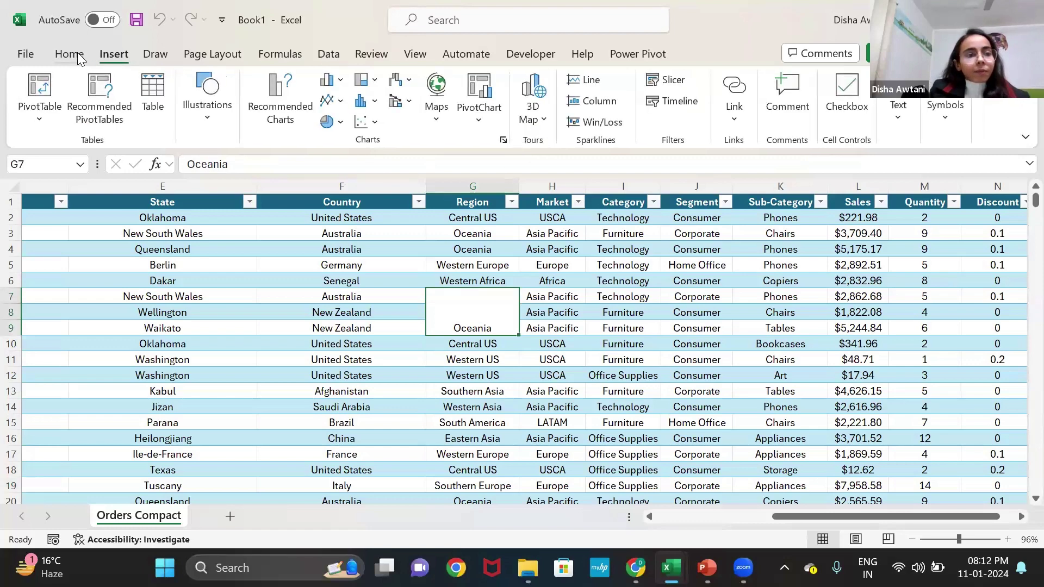
{"action": "left_click", "coordinate": [78, 53]}
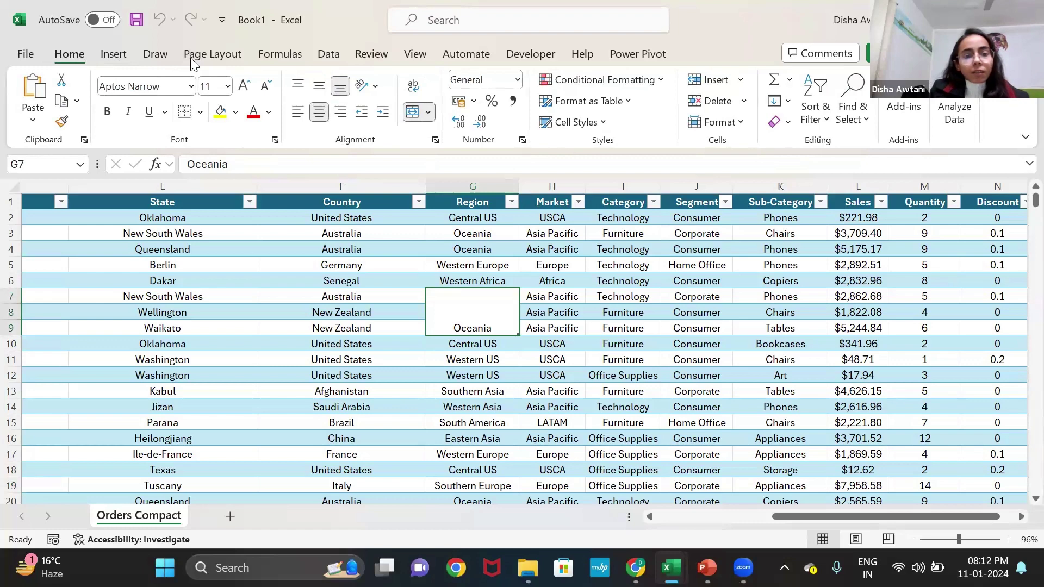
{"action": "left_click", "coordinate": [429, 113]}
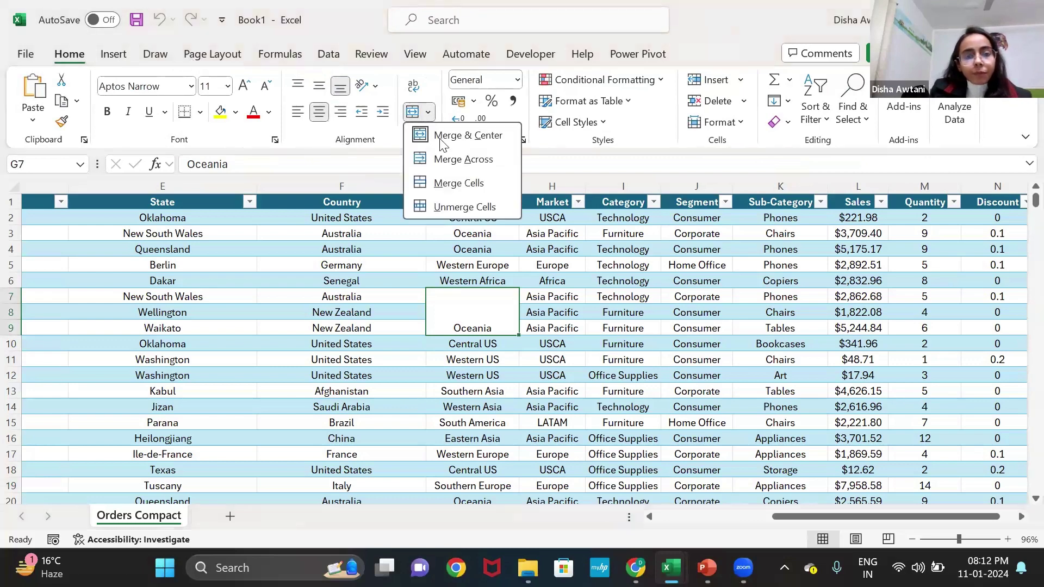
{"action": "left_click", "coordinate": [463, 207]}
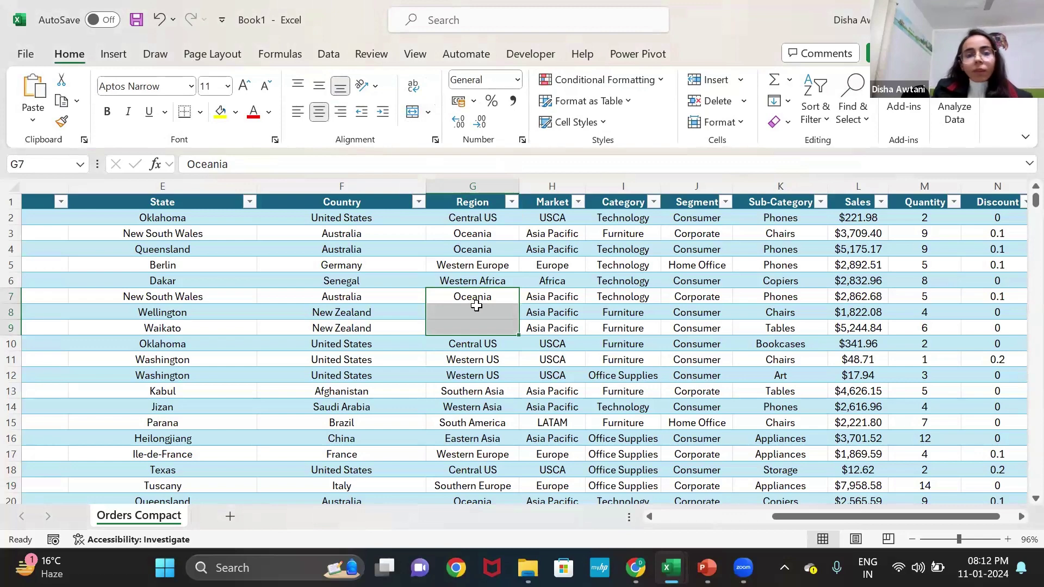
Try to select only the blank cells of the Region column with Go To Special.
{"action": "left_click", "coordinate": [480, 184]}
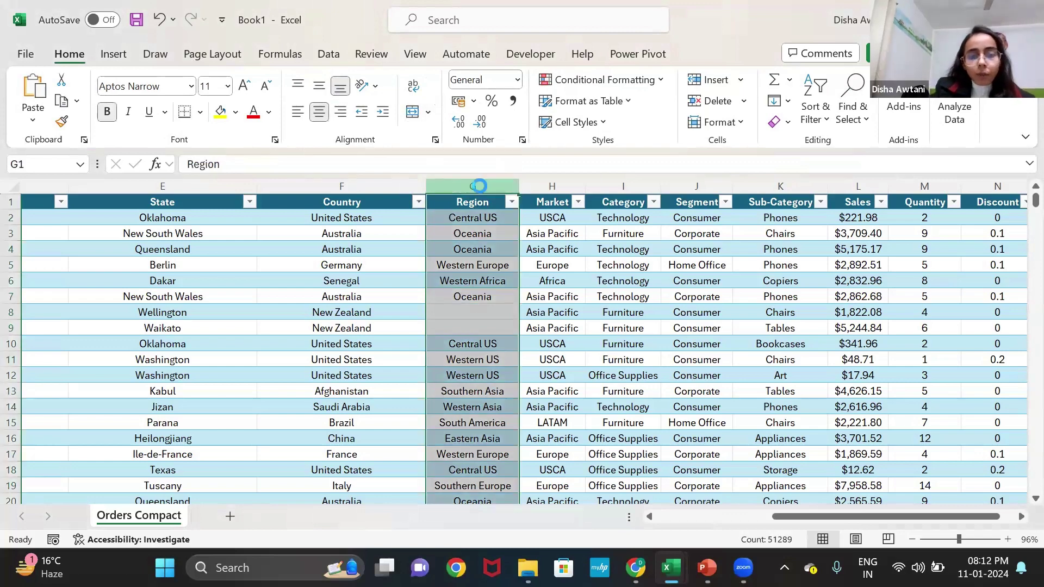
{"action": "key", "text": "ctrl+g"}
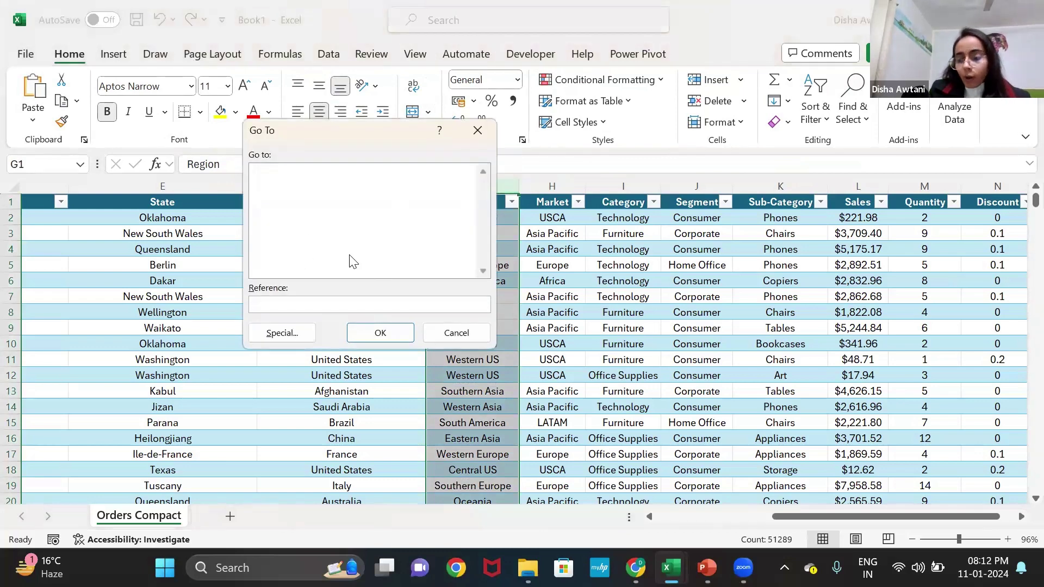
{"action": "left_click", "coordinate": [285, 334]}
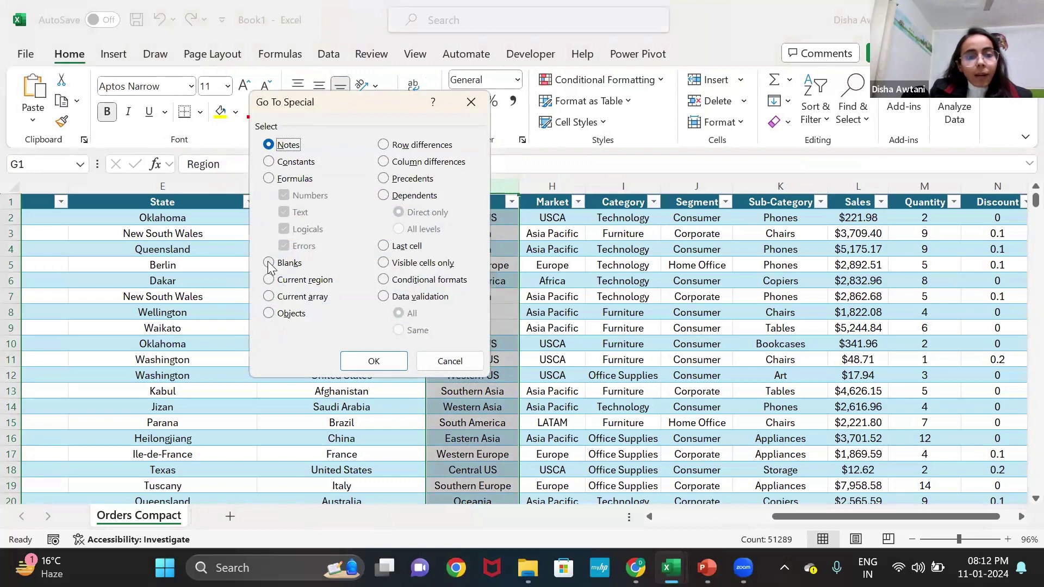
{"action": "left_click", "coordinate": [268, 263]}
{"action": "left_click_drag", "start_coordinate": [365, 103], "coordinate": [234, 138]}
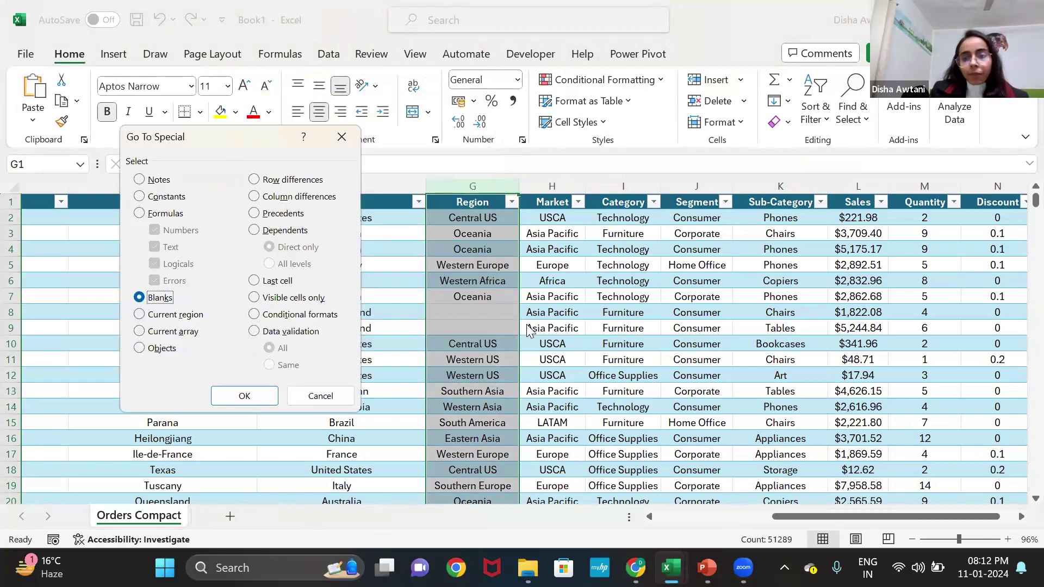
{"action": "left_click", "coordinate": [245, 397]}
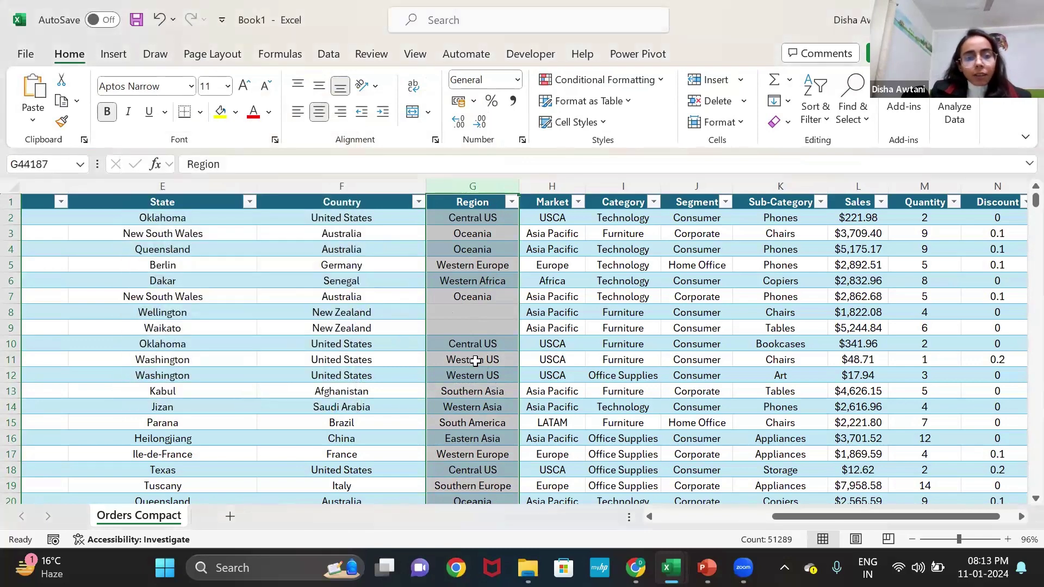
Fill the empty Region cells G8:G9 together with a reference to the cell above, =G7.
{"action": "left_click_drag", "start_coordinate": [473, 313], "coordinate": [477, 329]}
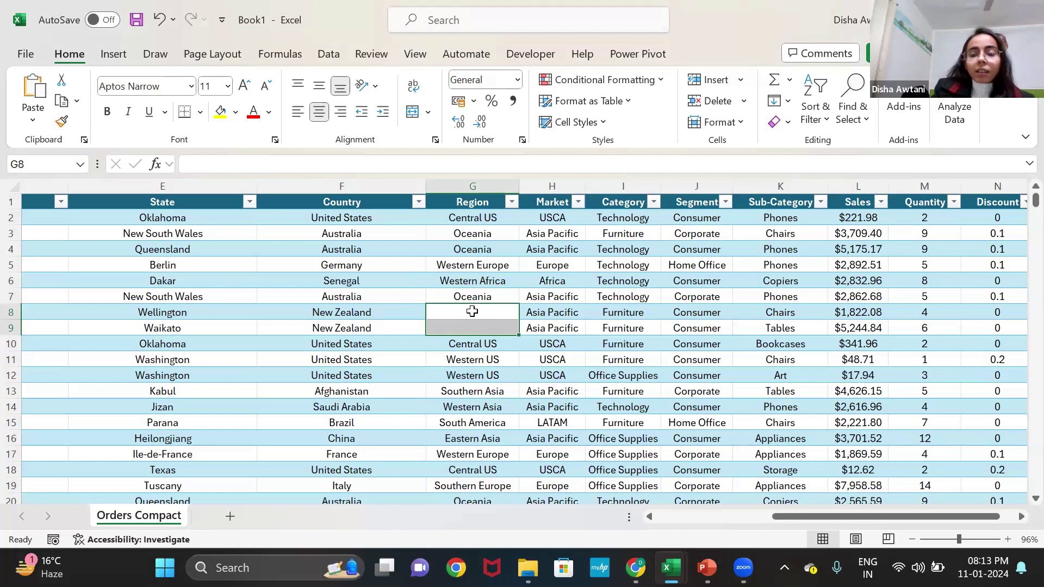
{"action": "type", "text": "="}
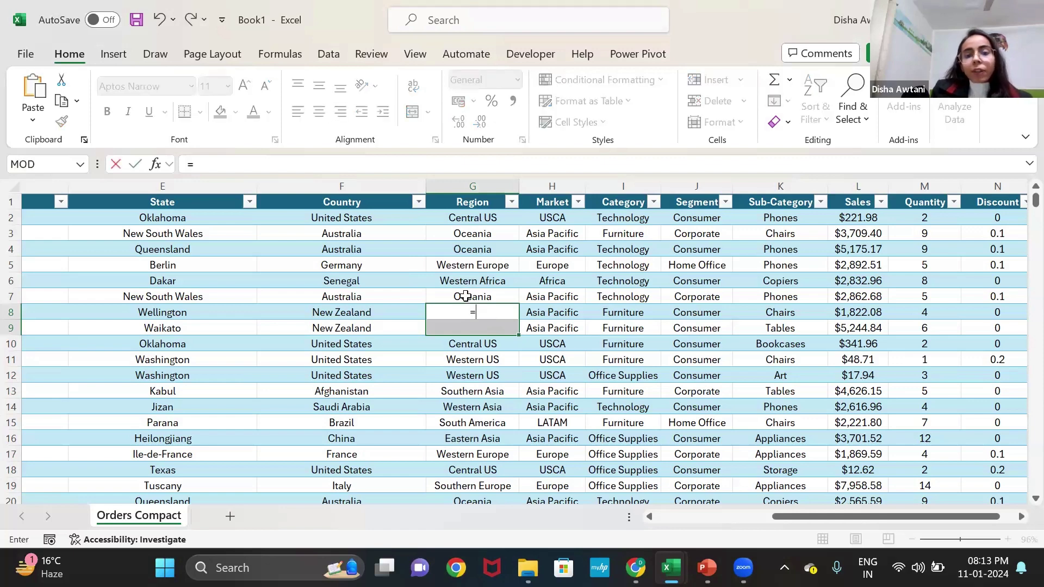
{"action": "left_click", "coordinate": [467, 296]}
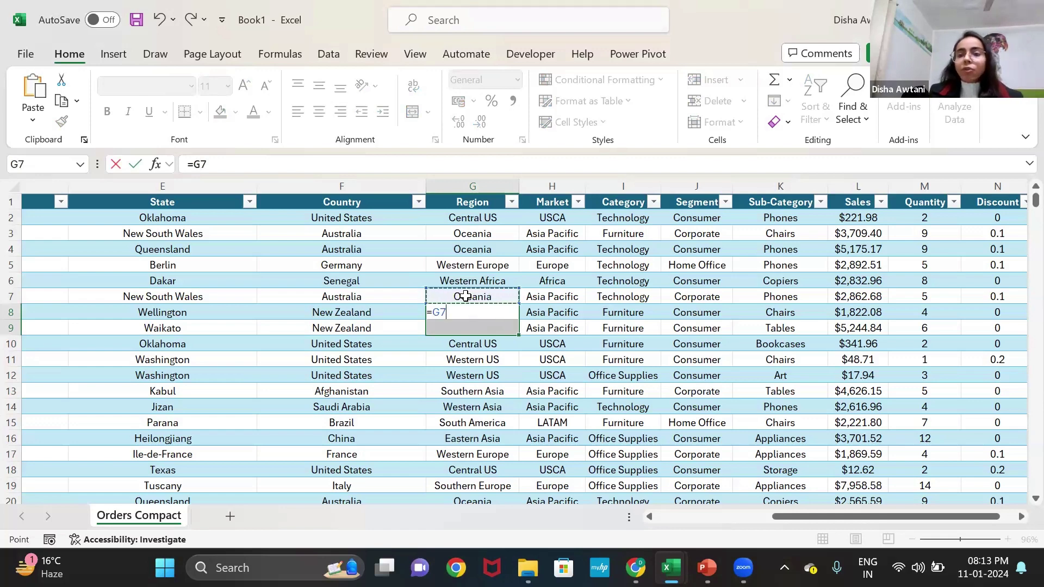
{"action": "key", "text": "ctrl+Return"}
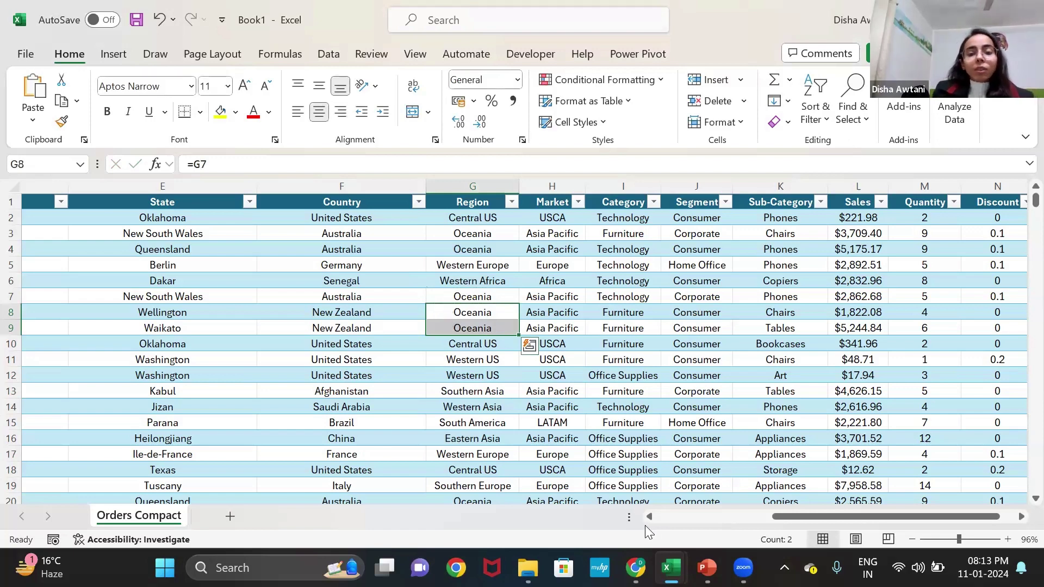
Switch to PowerPoint and show slide 6 on handling merged cells in Excel.
{"action": "left_click", "coordinate": [707, 568]}
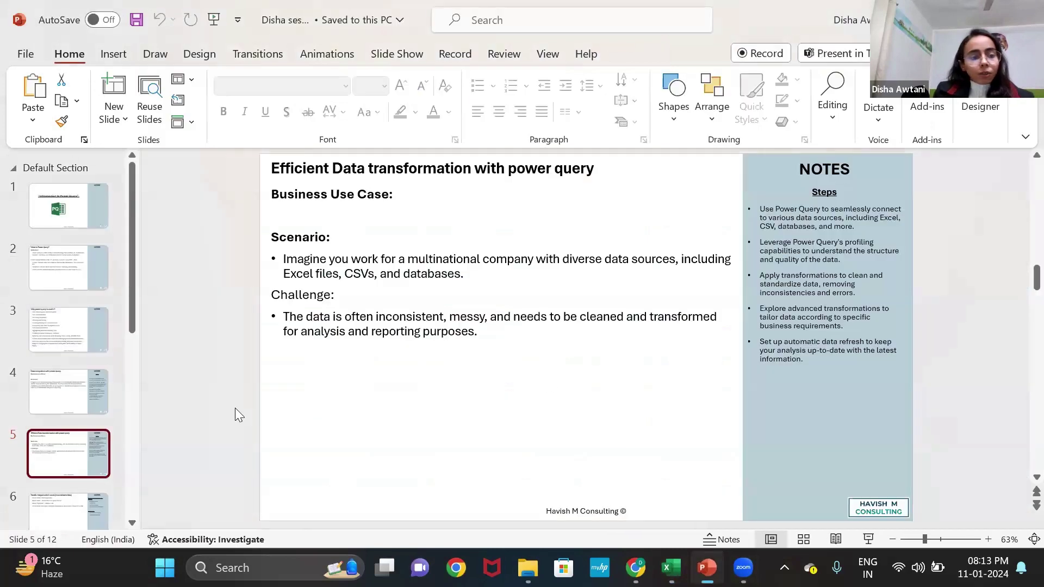
{"action": "left_click", "coordinate": [87, 508]}
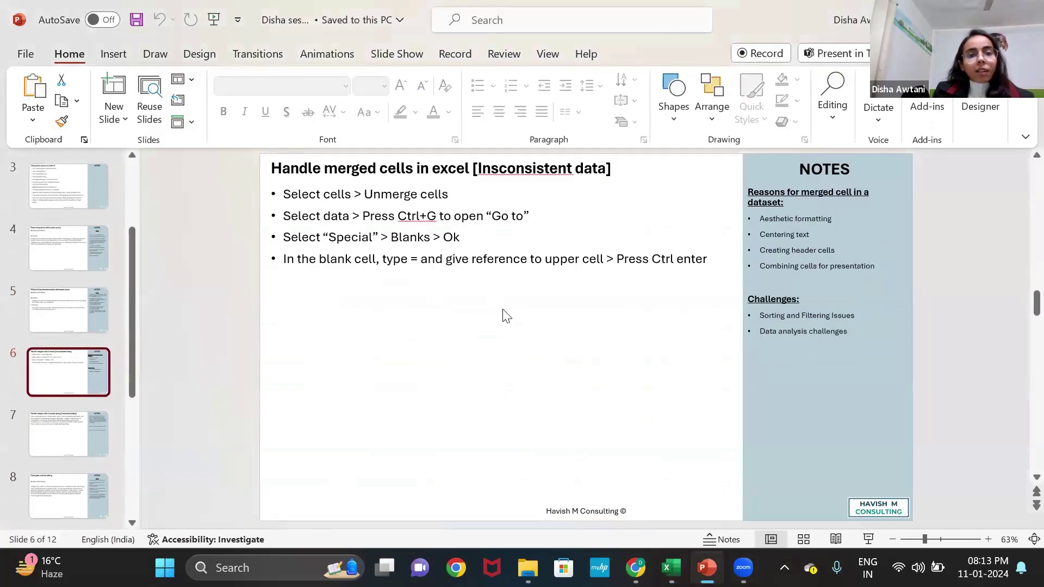
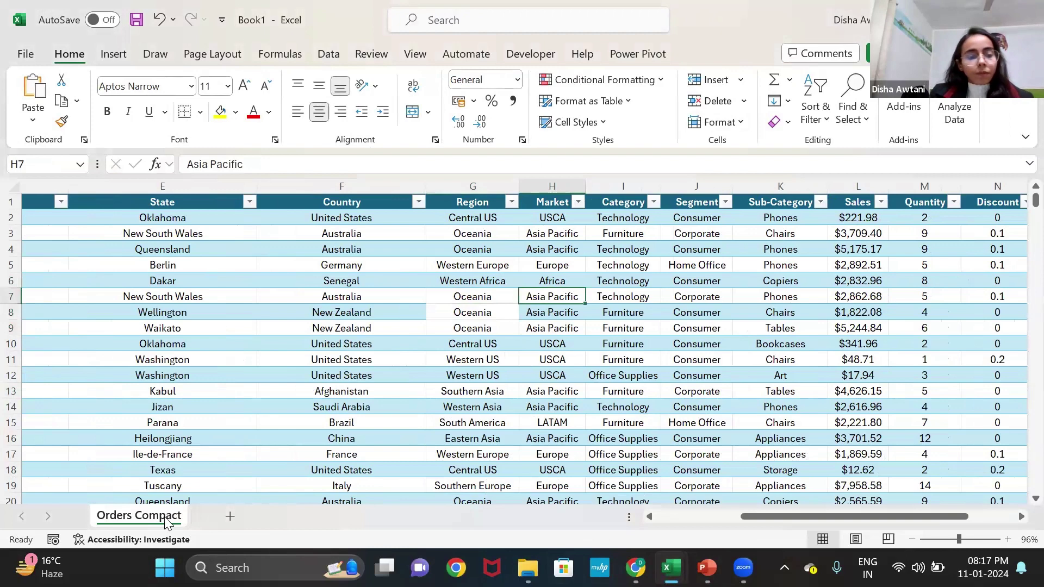
Create a copy of the Orders Compact sheet in a new workbook.
{"action": "left_click", "coordinate": [240, 339]}
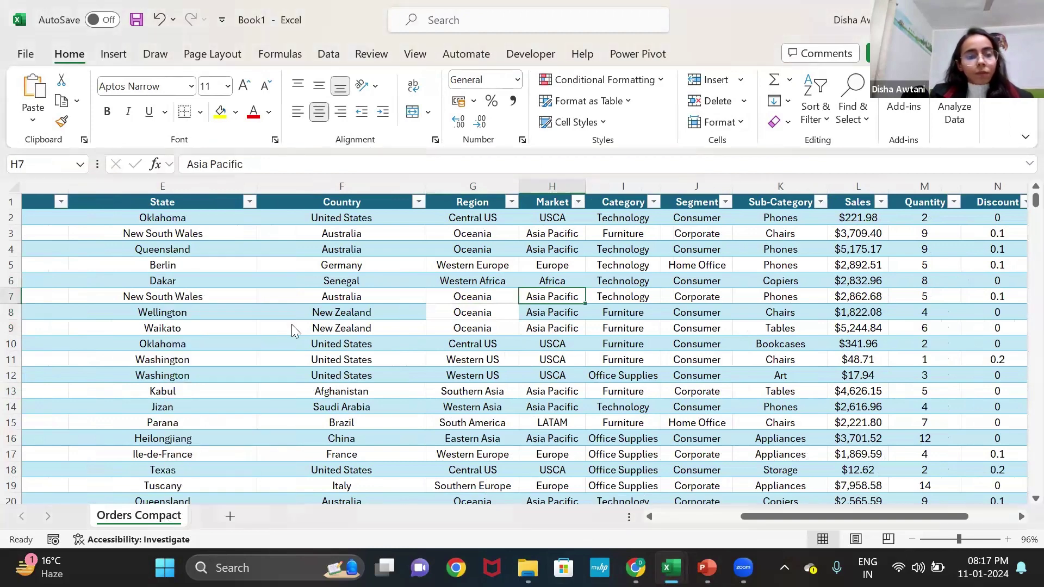
{"action": "left_click", "coordinate": [352, 301]}
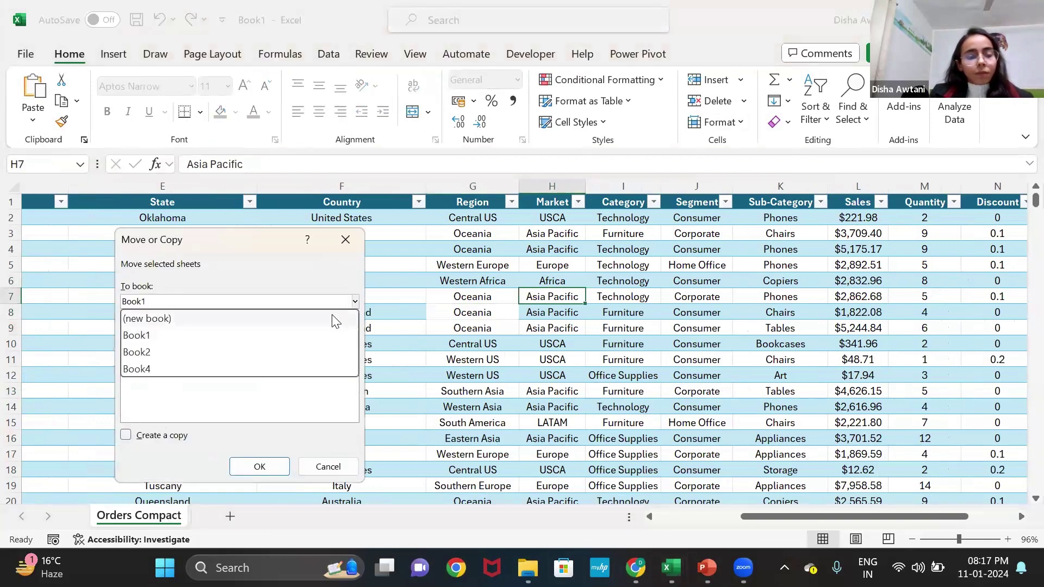
{"action": "left_click", "coordinate": [336, 319]}
{"action": "left_click", "coordinate": [127, 435]}
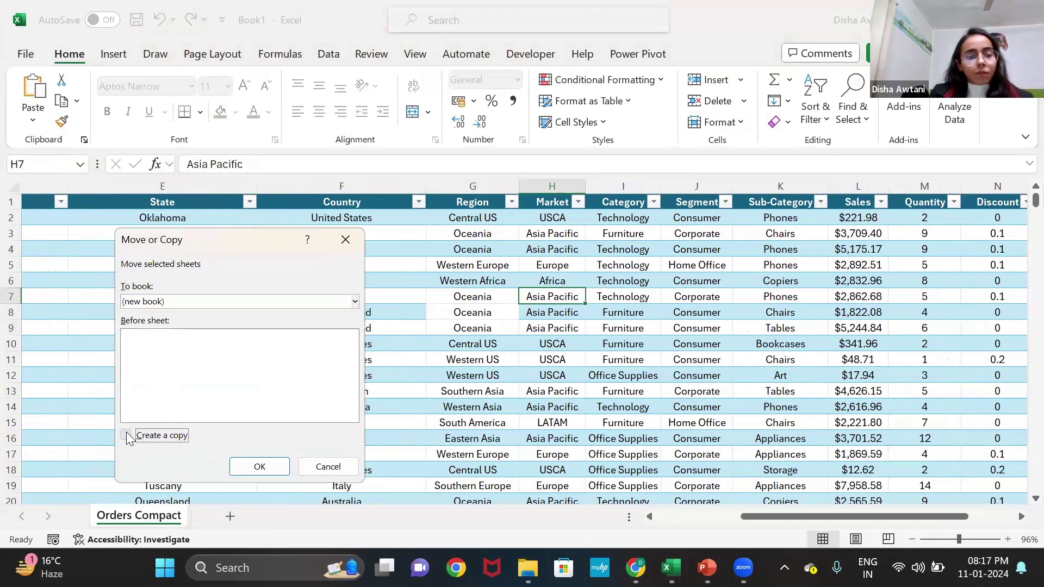
{"action": "left_click", "coordinate": [239, 467]}
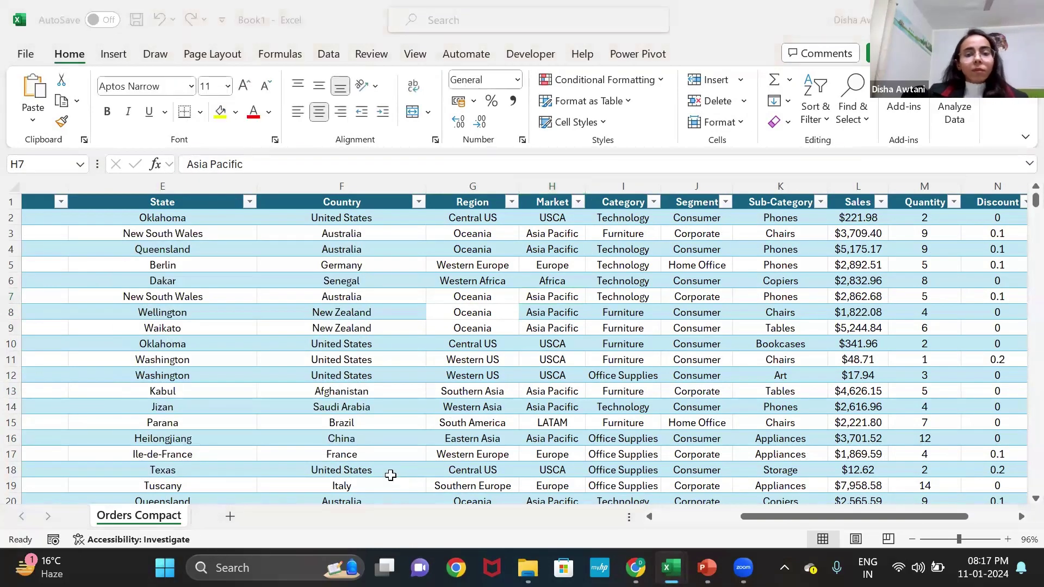
{"action": "key", "text": "Down"}
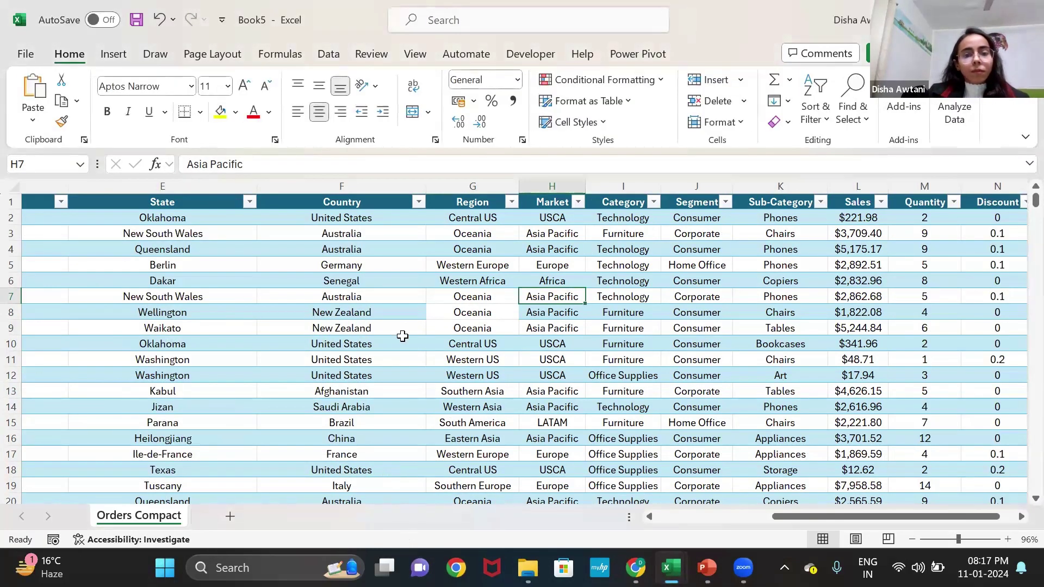
Merge the three Oceania cells G7:G9 in the Region column of the copied sheet.
{"action": "scroll", "coordinate": [401, 333], "scroll_direction": "right", "scroll_amount": 3}
{"action": "left_click_drag", "start_coordinate": [279, 296], "coordinate": [280, 329]}
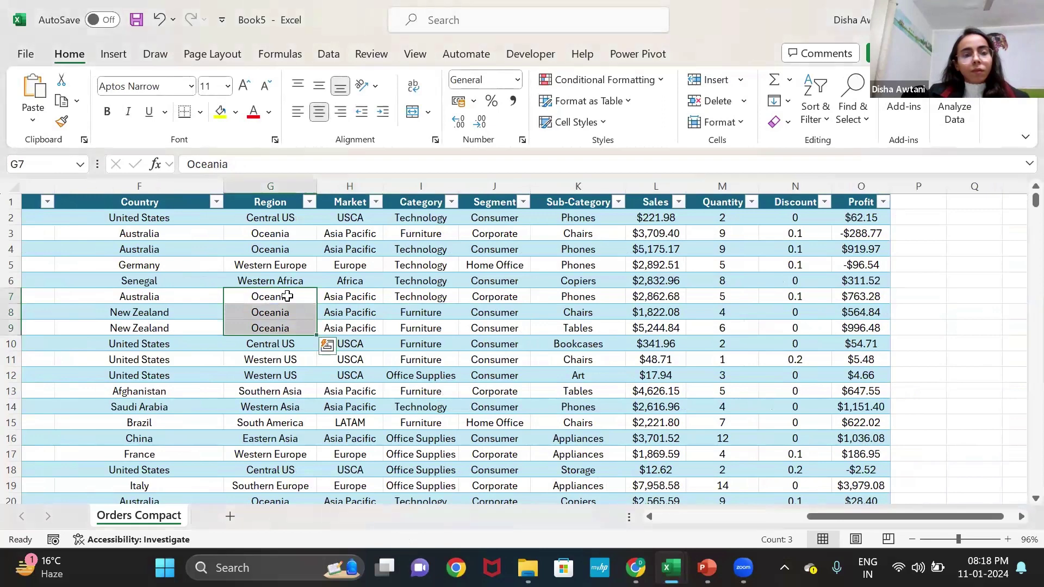
{"action": "left_click", "coordinate": [429, 111]}
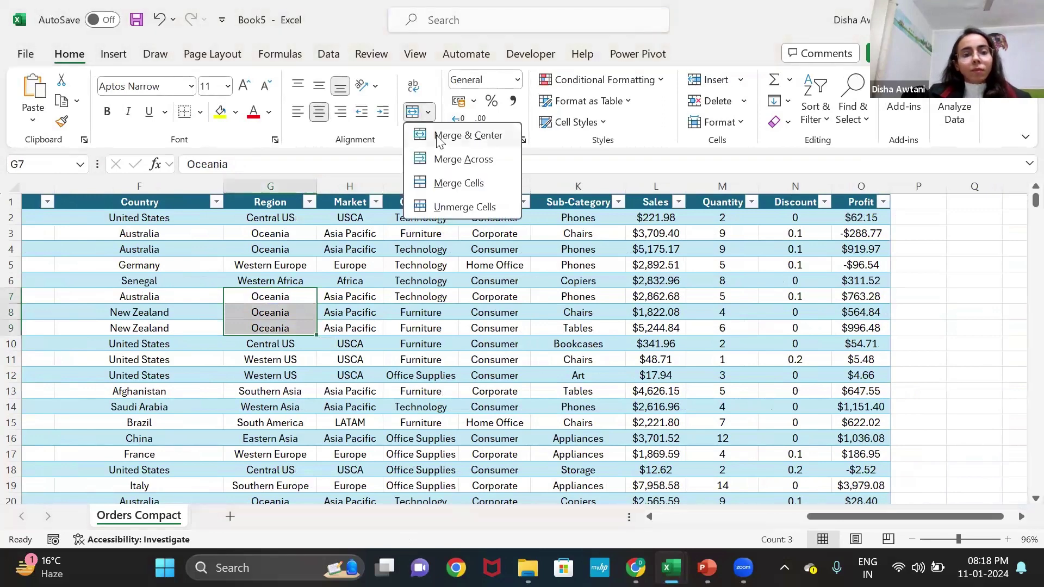
{"action": "left_click", "coordinate": [374, 247]}
{"action": "left_click", "coordinate": [561, 316]}
{"action": "left_click", "coordinate": [396, 327]}
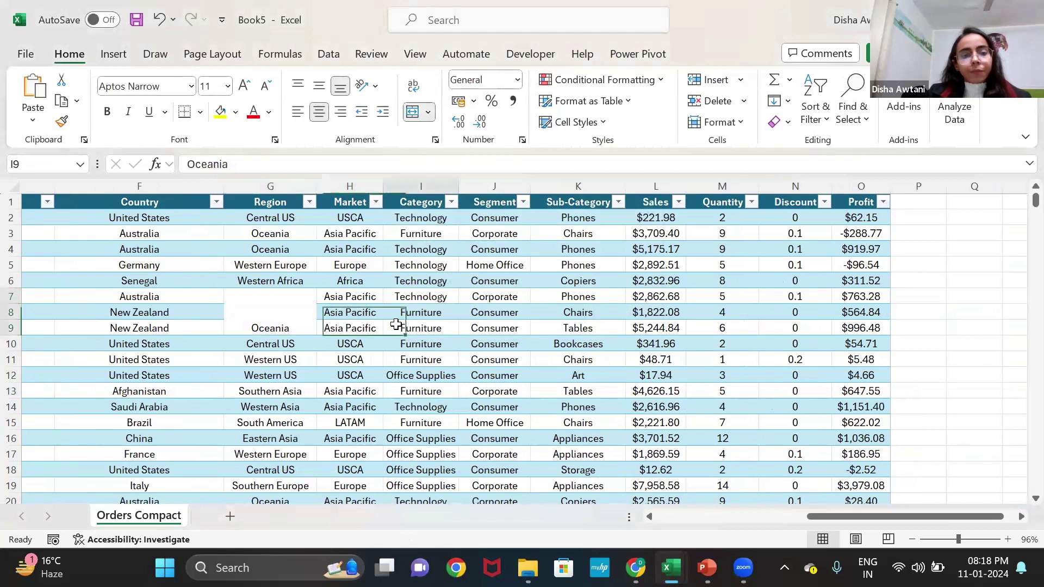
{"action": "left_click", "coordinate": [235, 330]}
{"action": "left_click", "coordinate": [175, 340]}
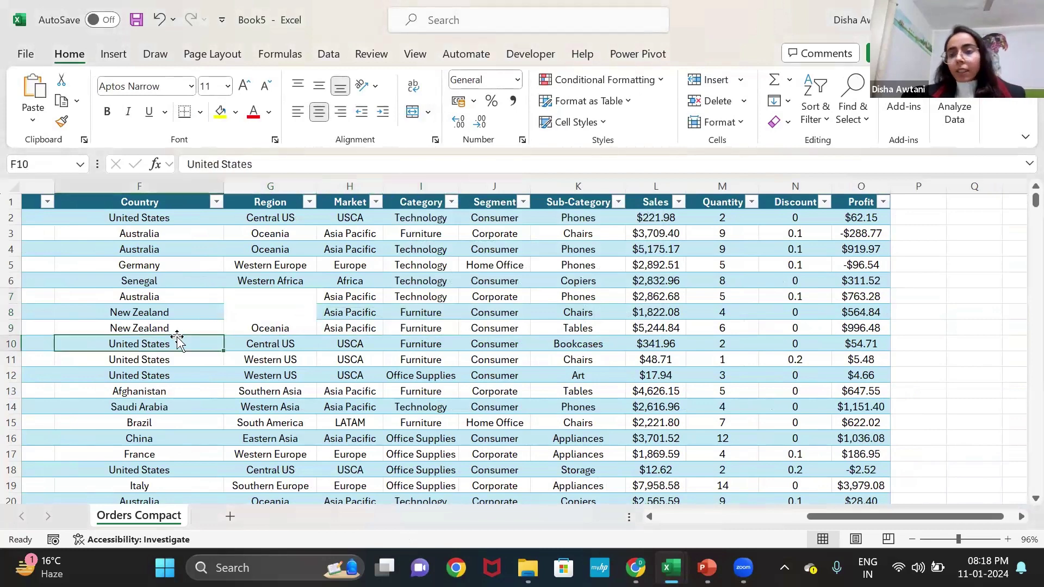
Convert the Orders Compact data into a table with headers and load it into the Power Query Editor.
{"action": "left_click_drag", "start_coordinate": [177, 337], "coordinate": [223, 327]}
{"action": "left_click", "coordinate": [223, 331]}
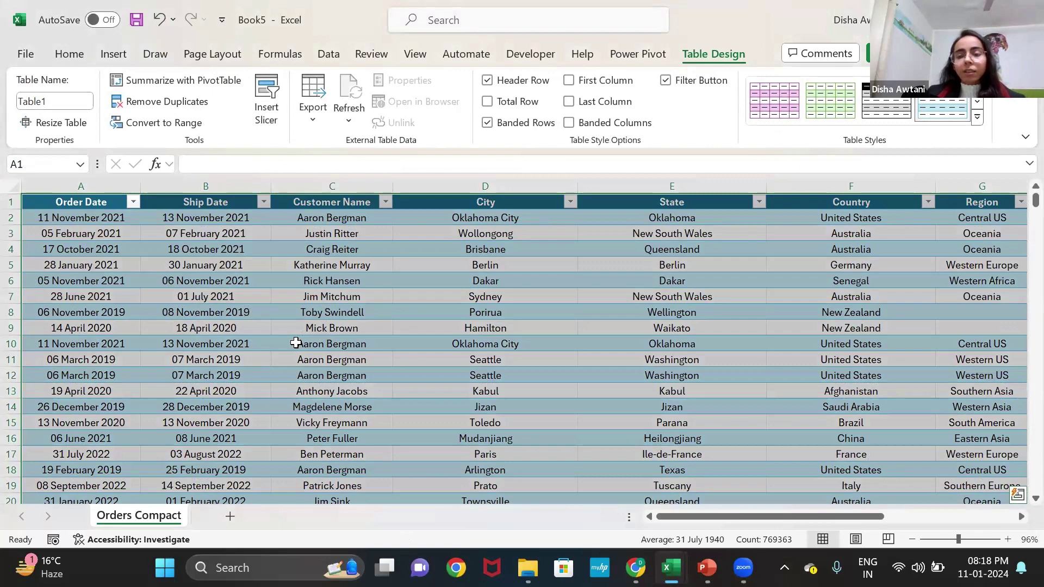
{"action": "left_click", "coordinate": [79, 59]}
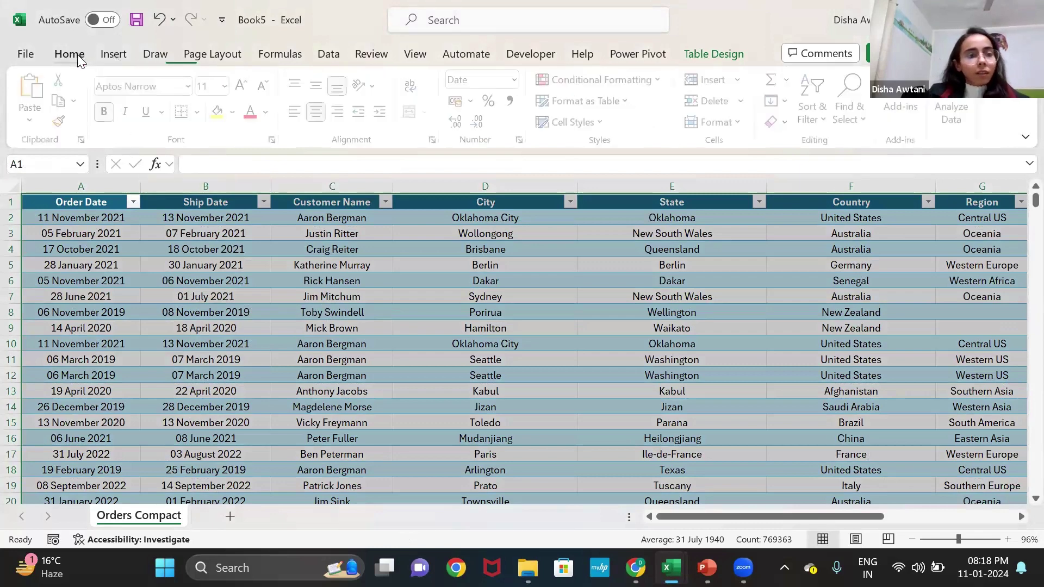
{"action": "left_click", "coordinate": [326, 54]}
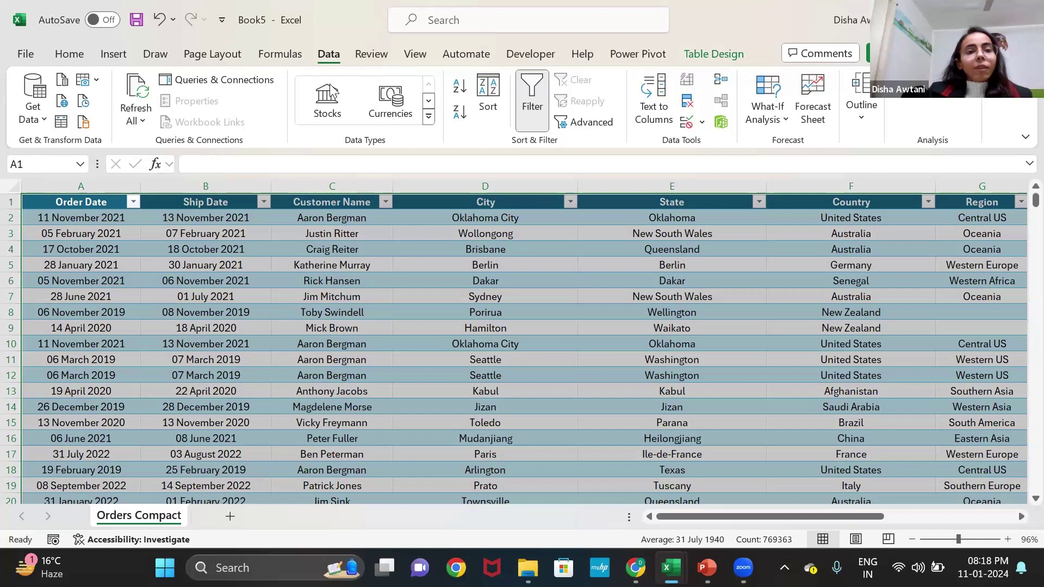
{"action": "left_click", "coordinate": [61, 125]}
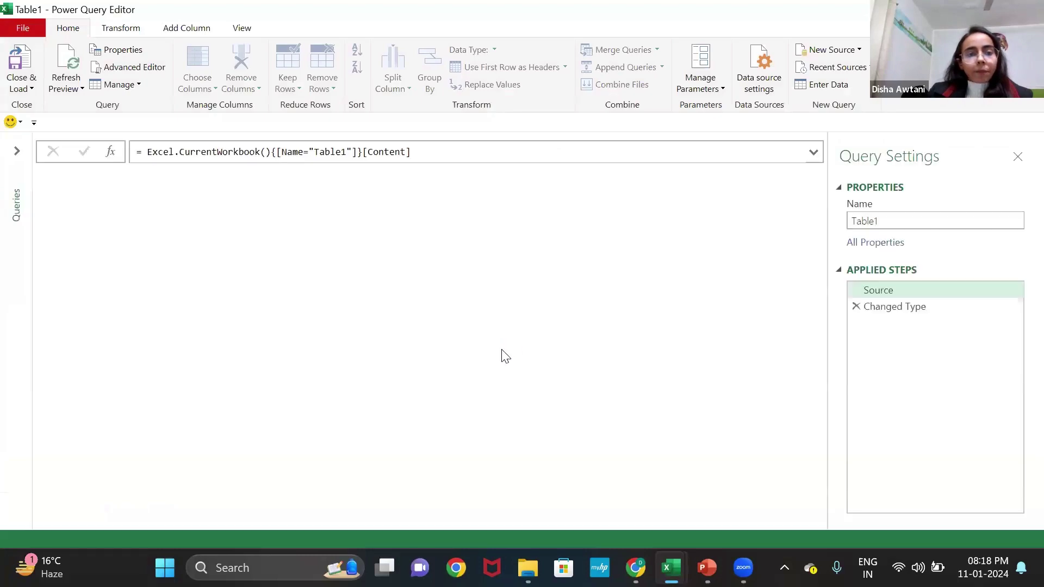
Fill down the Region column in the Table1 query to replace its null values.
{"action": "scroll", "coordinate": [426, 385], "scroll_direction": "right", "scroll_amount": 4}
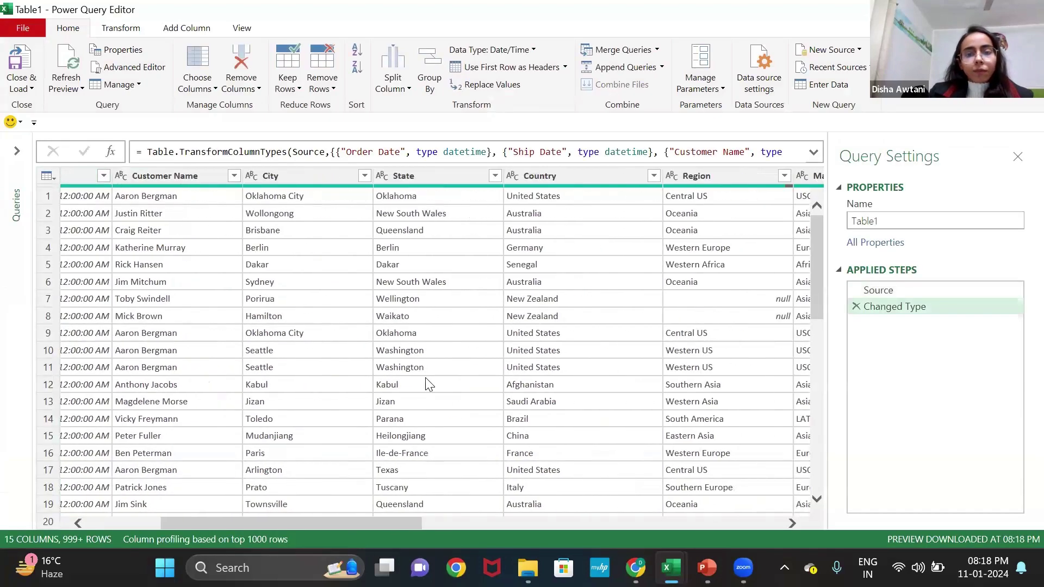
{"action": "scroll", "coordinate": [425, 385], "scroll_direction": "right", "scroll_amount": 4}
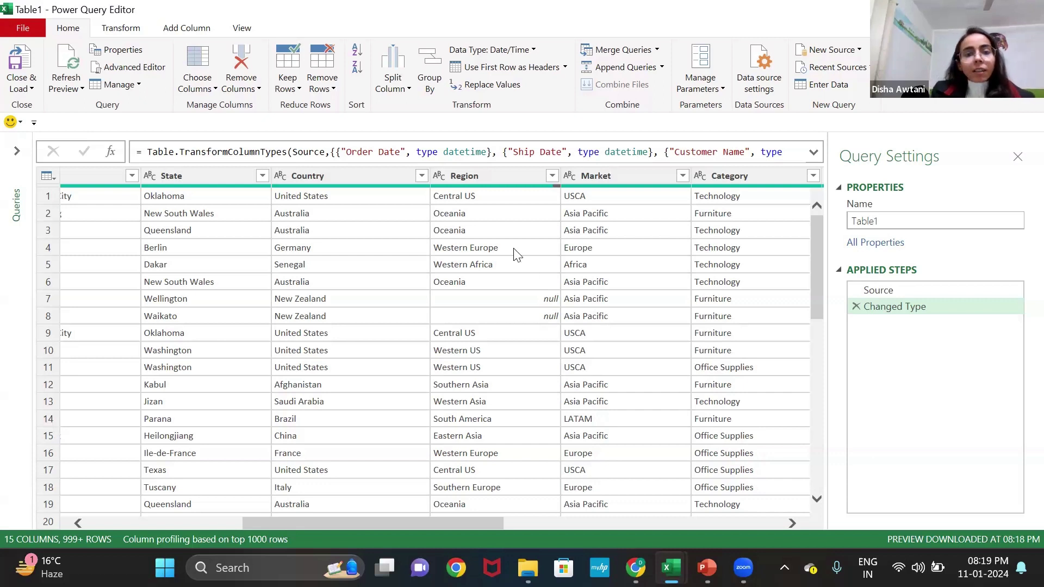
{"action": "left_click", "coordinate": [471, 178]}
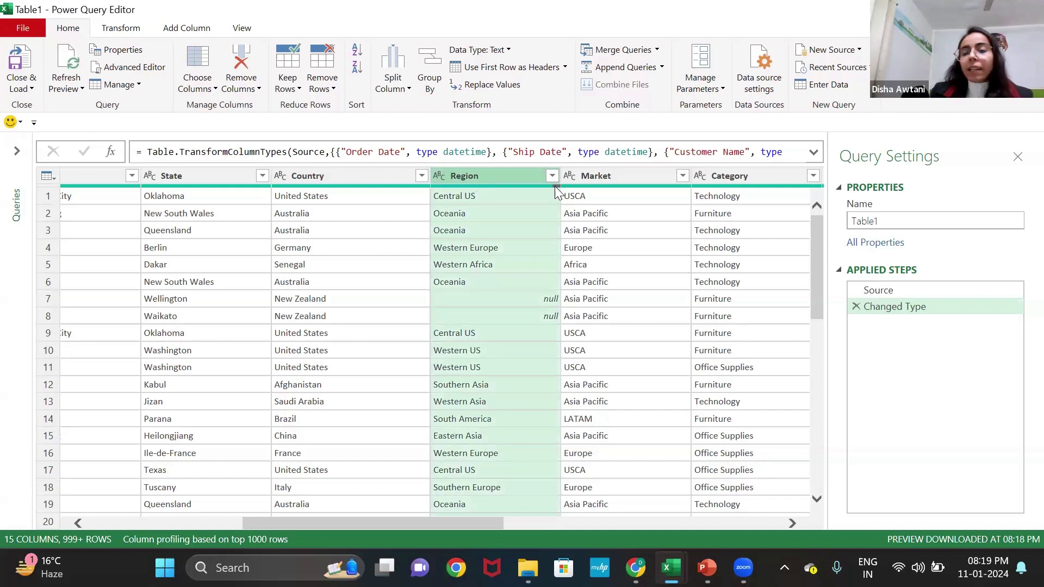
{"action": "mouse_move", "coordinate": [557, 192]}
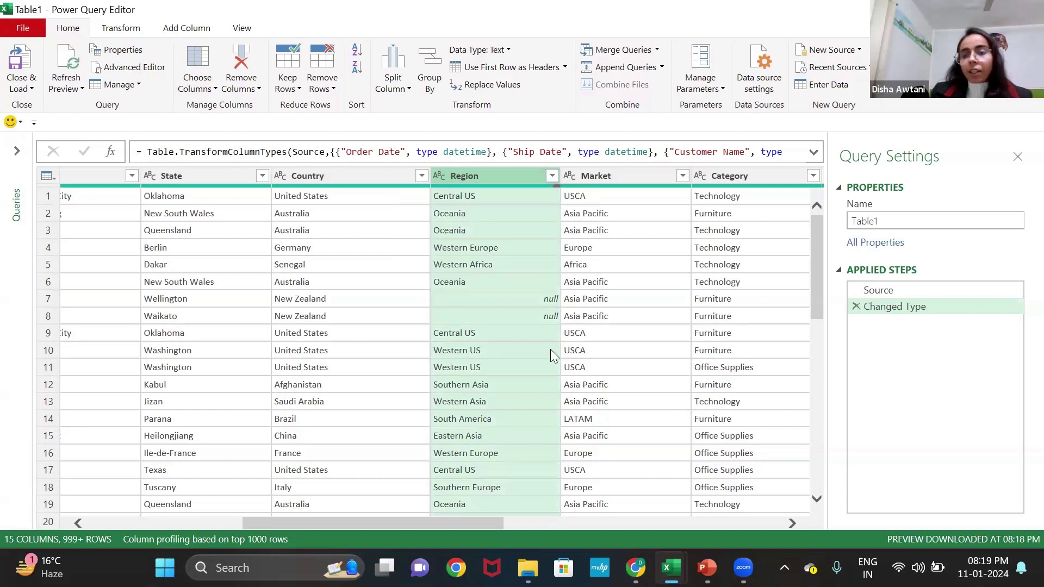
{"action": "right_click", "coordinate": [500, 177]}
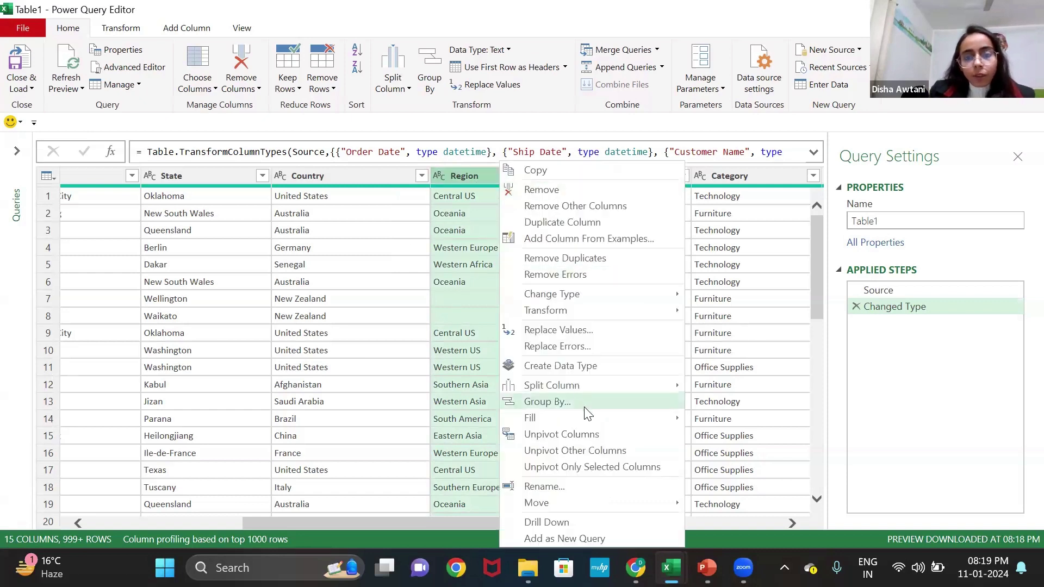
{"action": "mouse_move", "coordinate": [586, 420]}
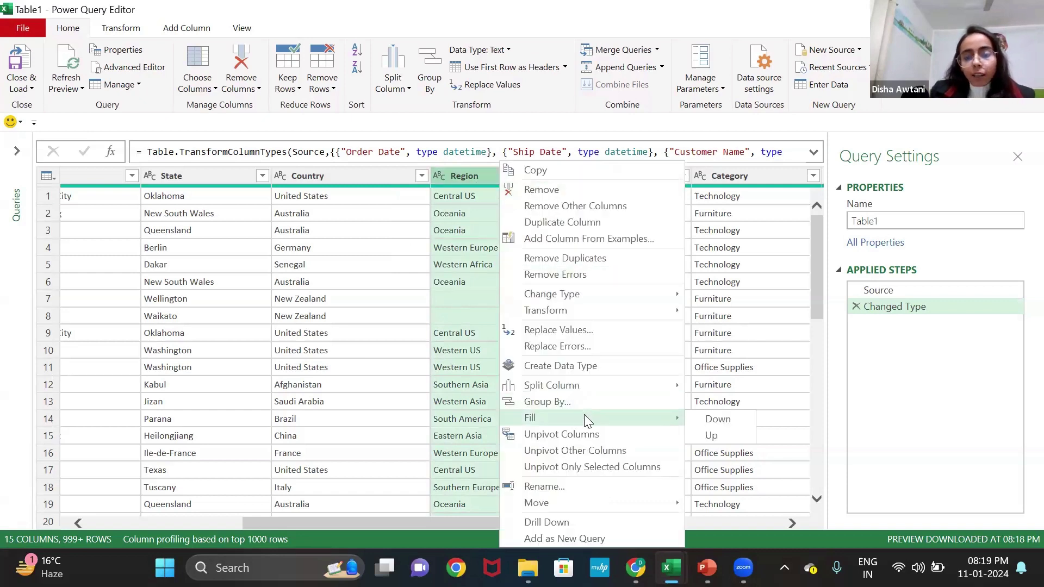
{"action": "left_click", "coordinate": [714, 418]}
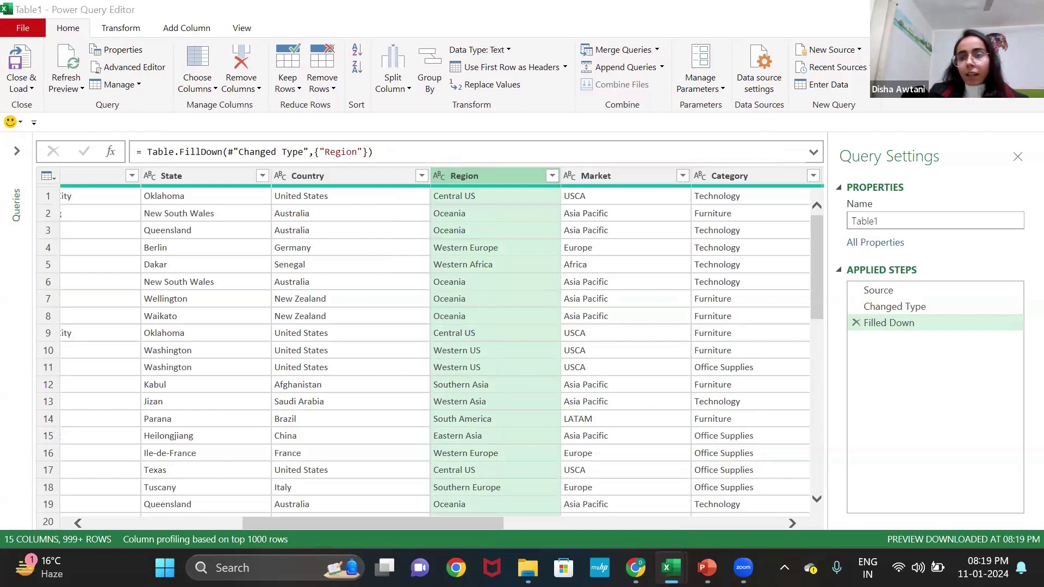
Close the Power Query Editor and load the query into the workbook, and hide the Queries & Connections pane.
{"action": "left_click", "coordinate": [1031, 9]}
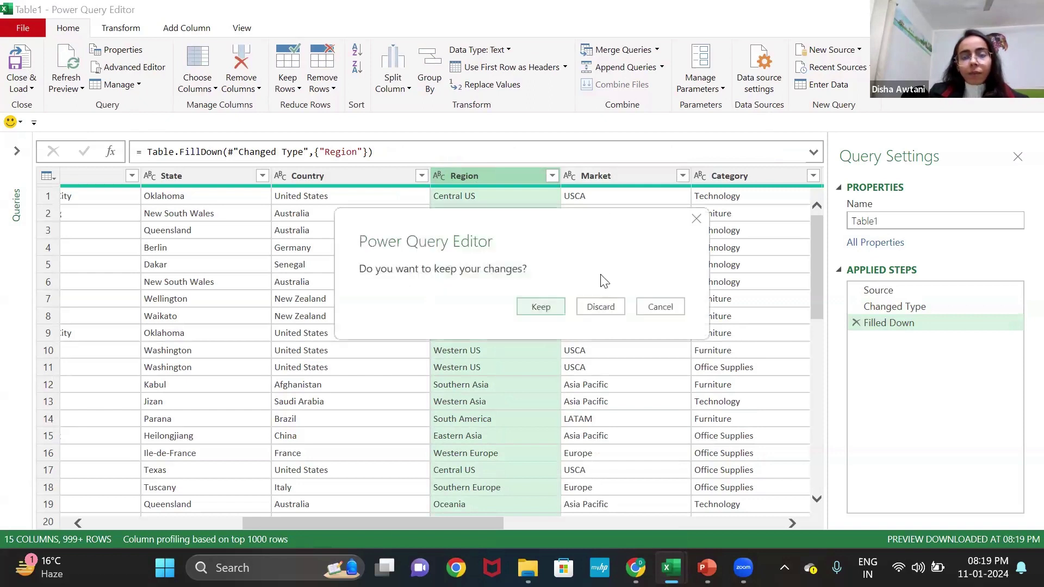
{"action": "left_click", "coordinate": [661, 306]}
{"action": "left_click", "coordinate": [23, 59]}
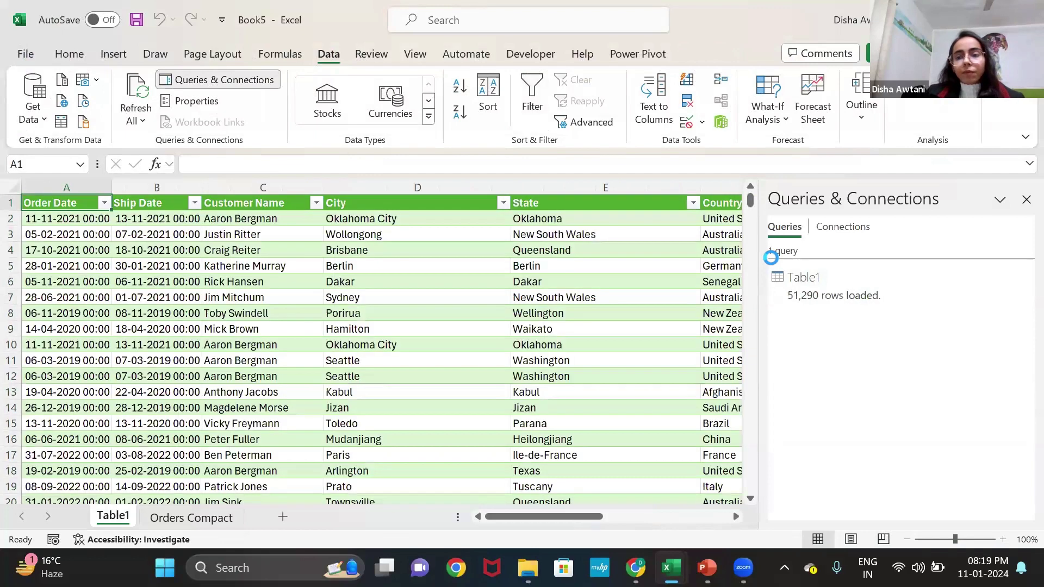
{"action": "left_click", "coordinate": [1025, 202]}
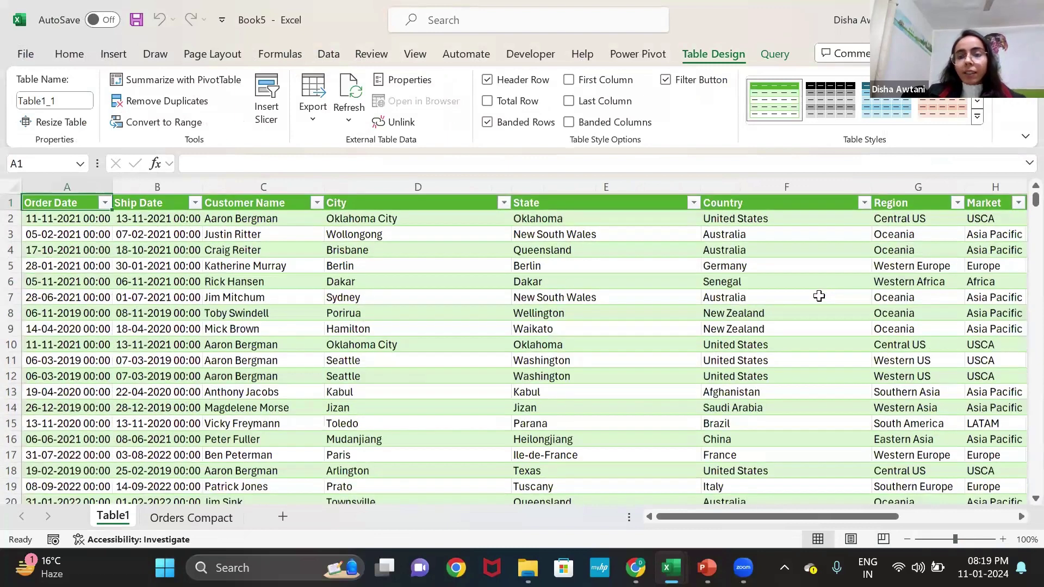
{"action": "scroll", "coordinate": [821, 339], "scroll_direction": "right", "scroll_amount": 2}
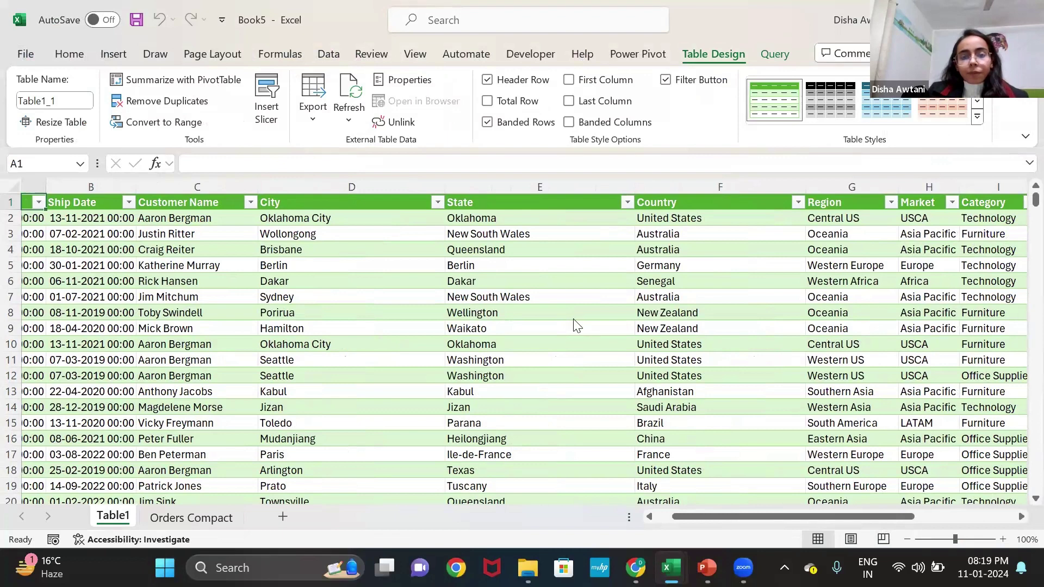
Switch to PowerPoint and show slide 8 on data types and formatting.
{"action": "key", "text": "alt+Tab"}
{"action": "left_click", "coordinate": [68, 505]}
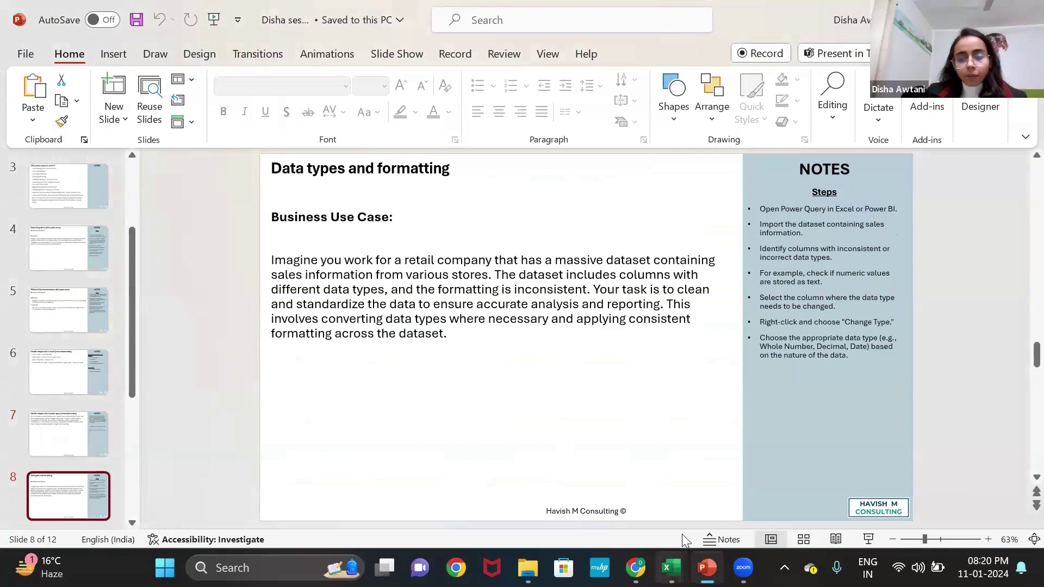
Switch to the Book2 workbook in Excel and view the Get Data options for importing from a file.
{"action": "mouse_move", "coordinate": [671, 568]}
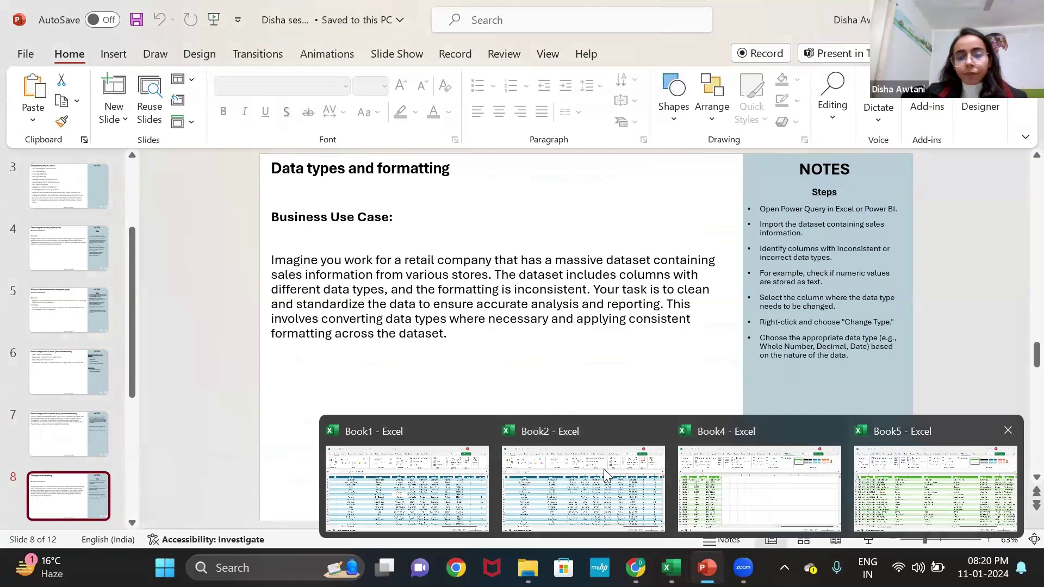
{"action": "left_click", "coordinate": [603, 469]}
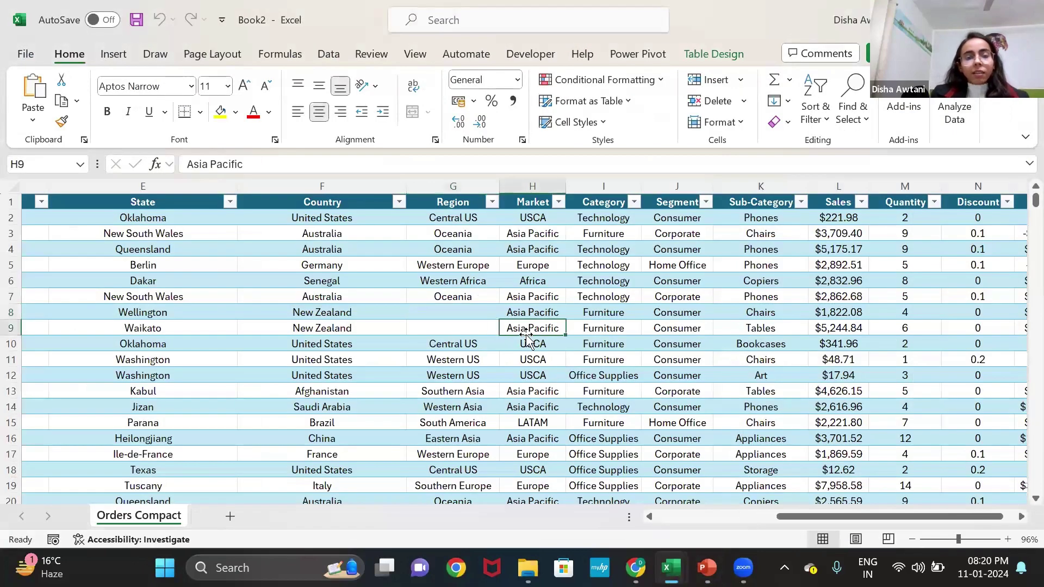
{"action": "scroll", "coordinate": [526, 335], "scroll_direction": "left", "scroll_amount": 1}
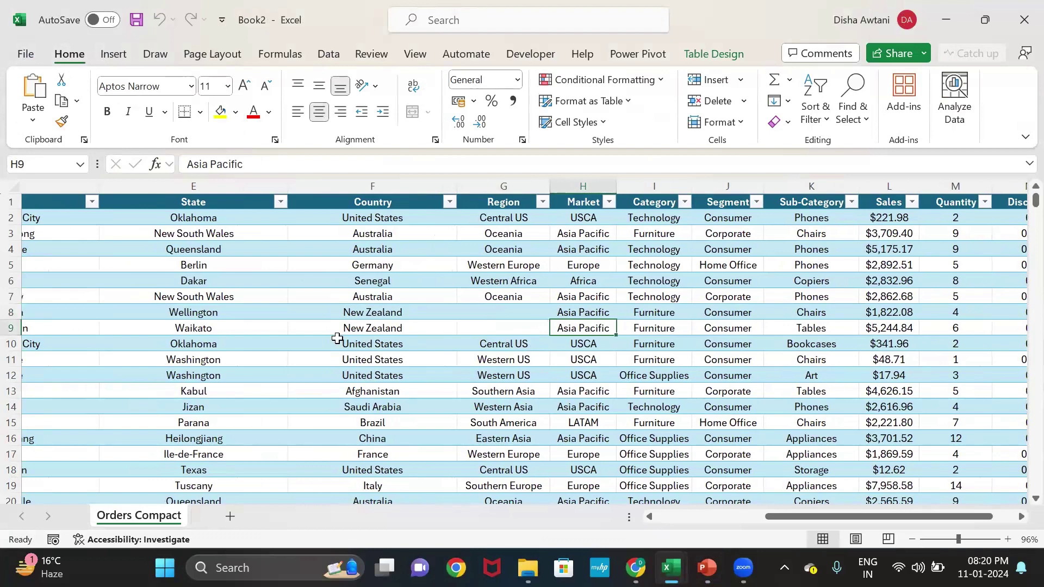
{"action": "left_click", "coordinate": [498, 357]}
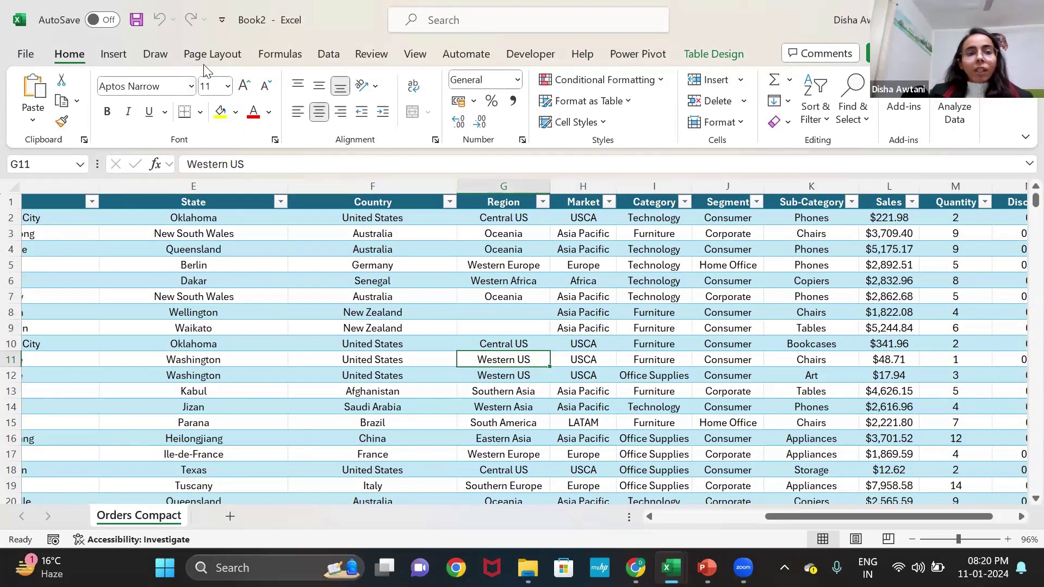
{"action": "left_click", "coordinate": [329, 56]}
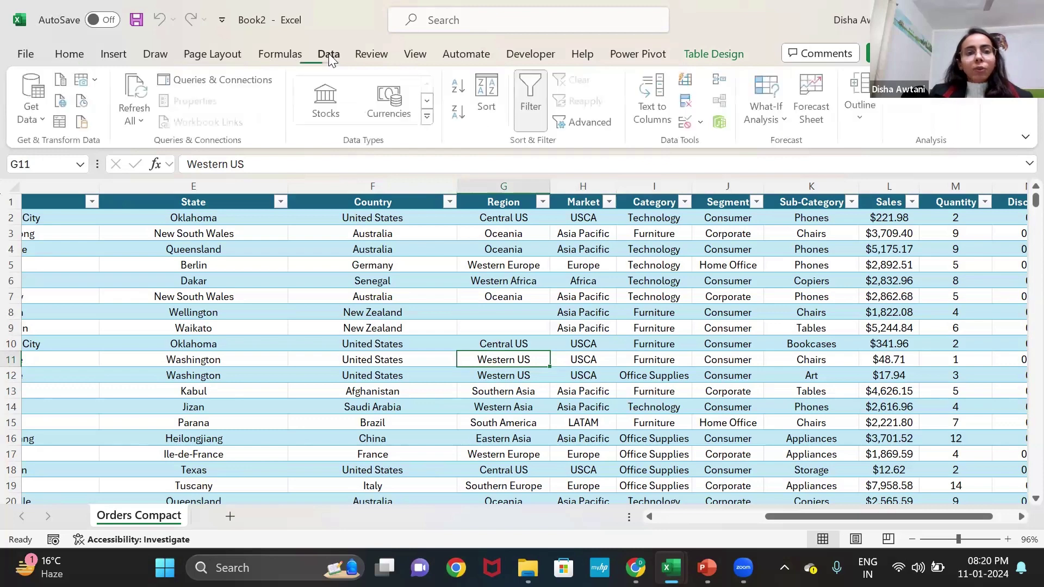
{"action": "left_click", "coordinate": [33, 126]}
{"action": "mouse_move", "coordinate": [76, 148]}
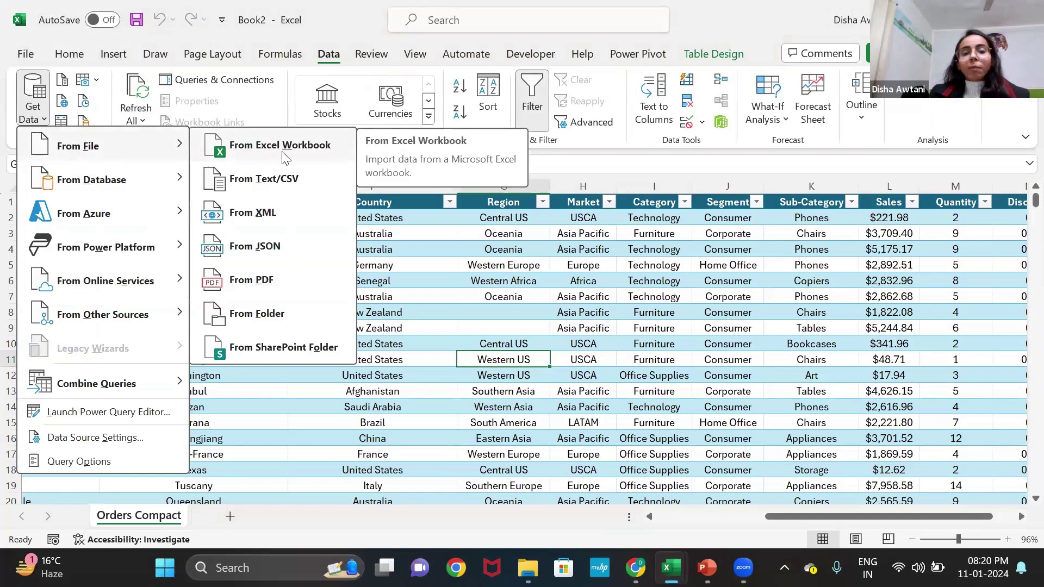
{"action": "left_click", "coordinate": [430, 387]}
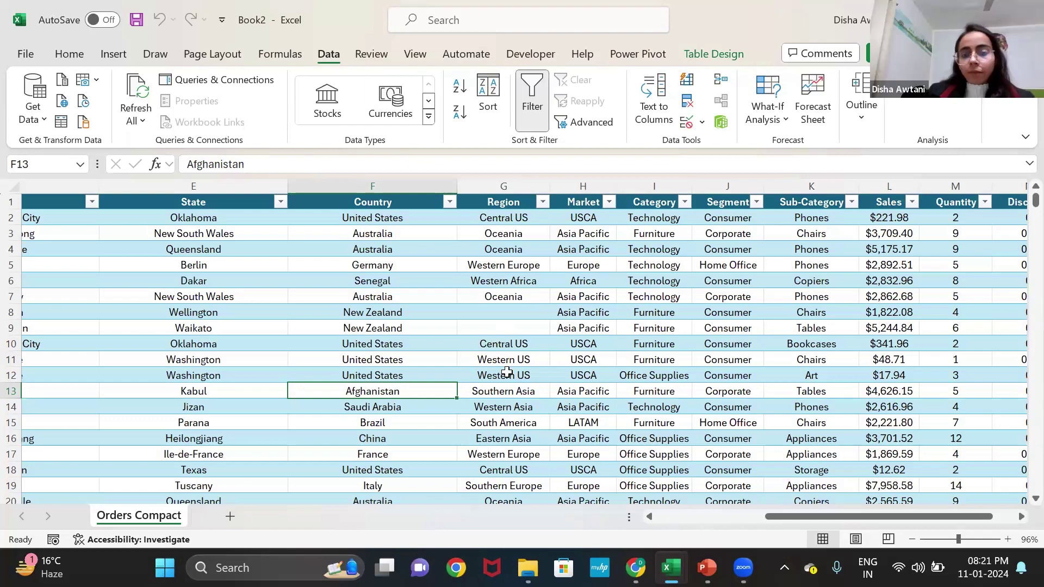
{"action": "mouse_move", "coordinate": [707, 568]}
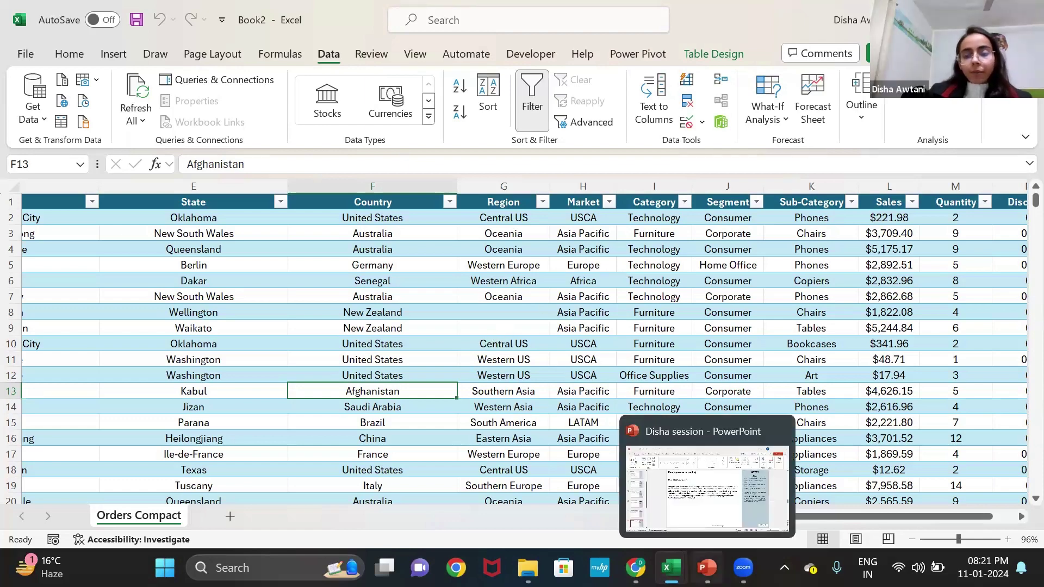
{"action": "left_click", "coordinate": [701, 479]}
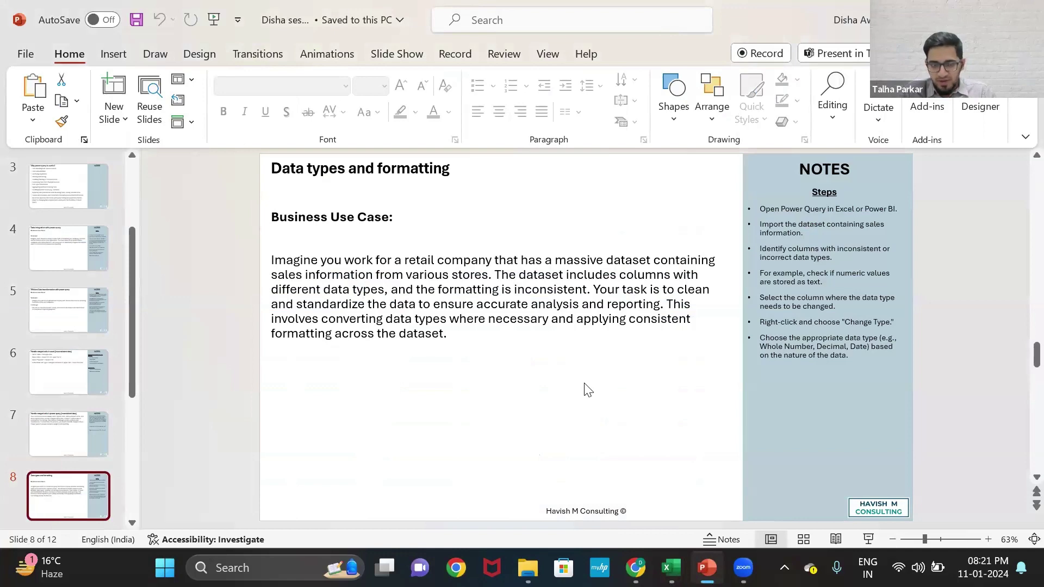
{"action": "mouse_move", "coordinate": [670, 568]}
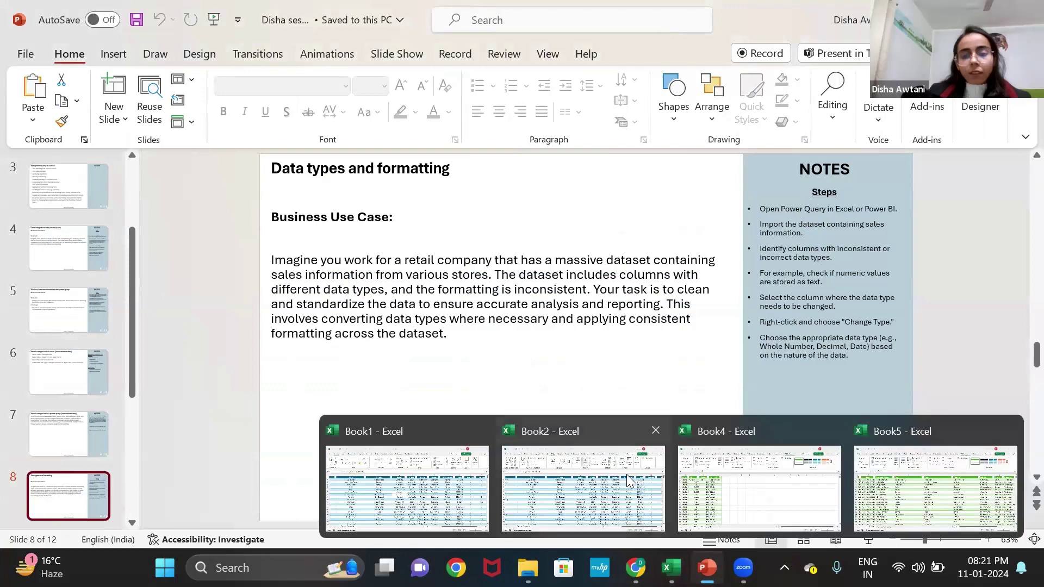
{"action": "left_click", "coordinate": [627, 475]}
{"action": "left_click", "coordinate": [484, 360]}
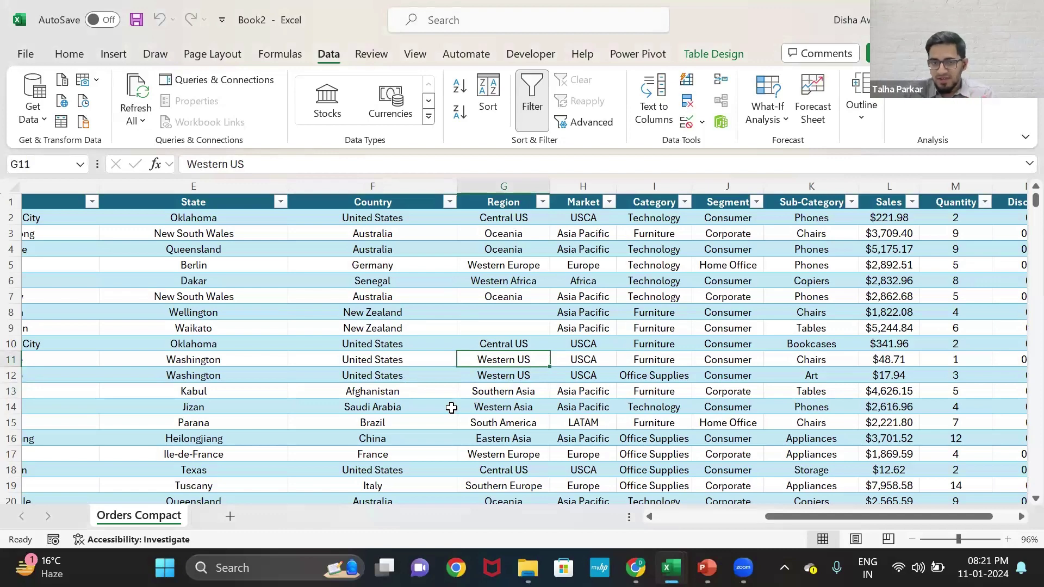
{"action": "key", "text": "ctrl+F12"}
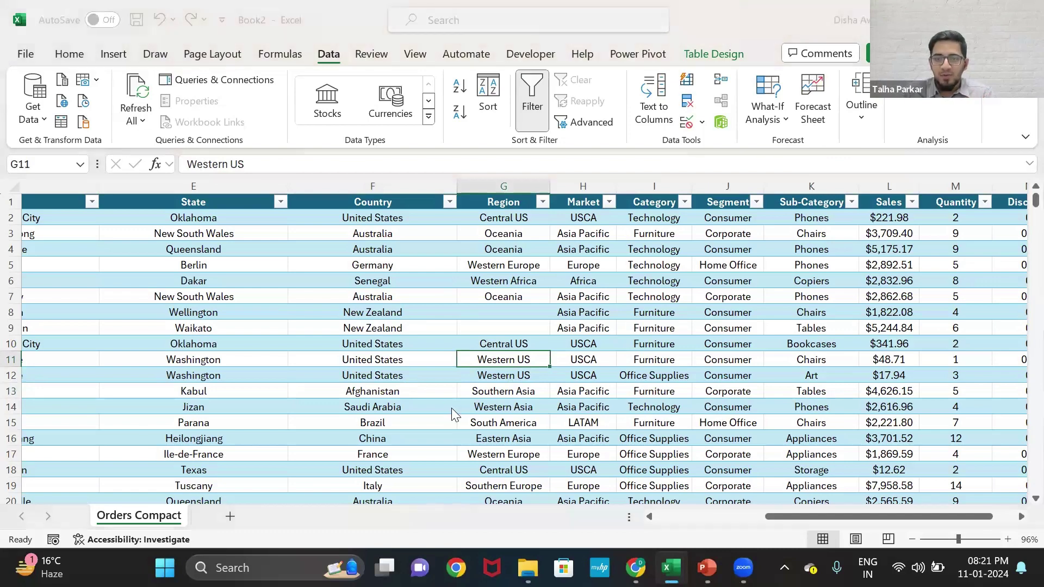
{"action": "left_click", "coordinate": [505, 12]}
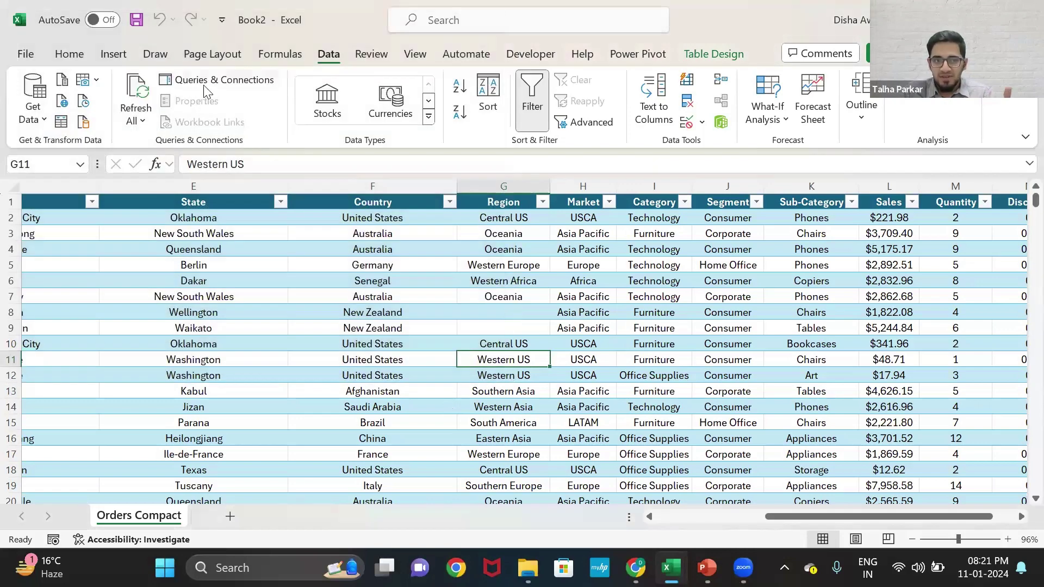
Show the Queries & Connections pane and load the Orders Compact table of Book2 into the Power Query Editor.
{"action": "left_click", "coordinate": [205, 85]}
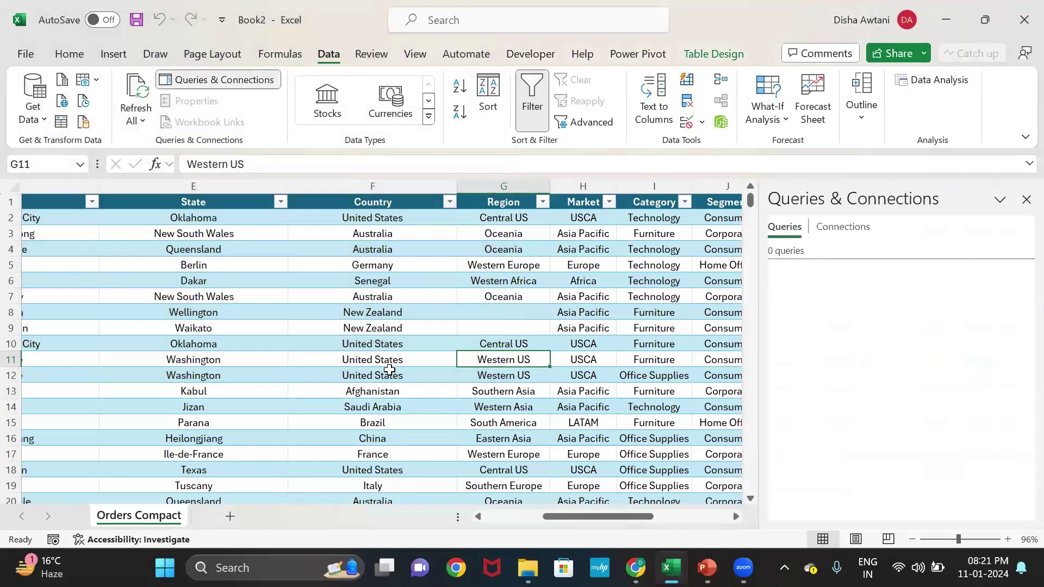
{"action": "left_click", "coordinate": [302, 314]}
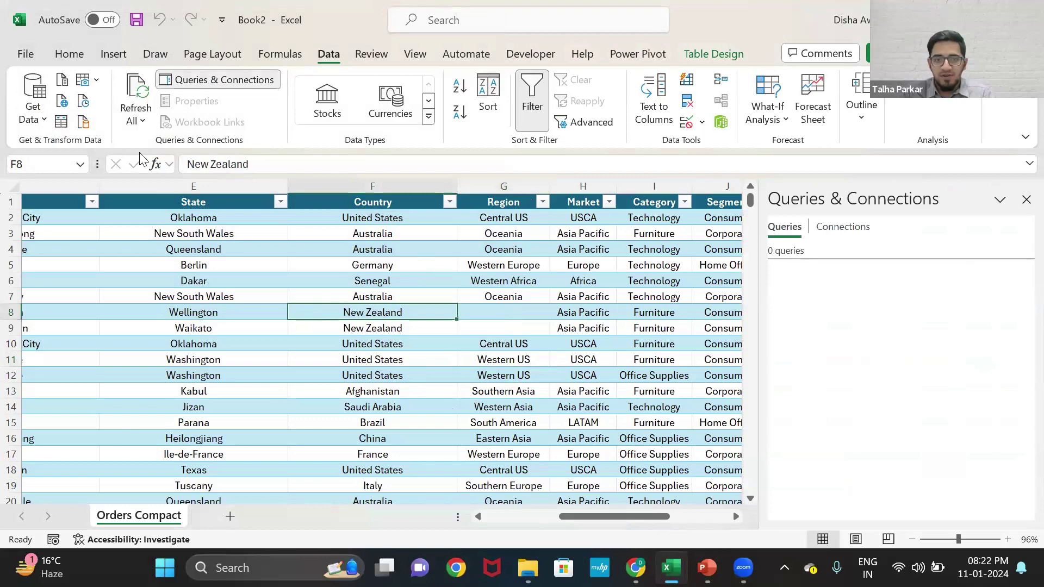
{"action": "left_click", "coordinate": [63, 123]}
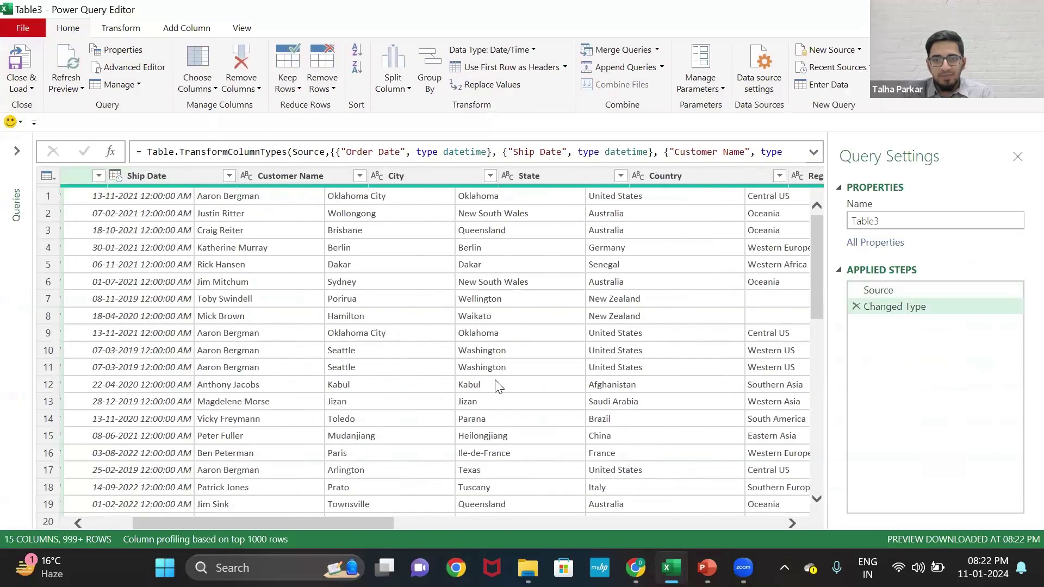
Fill down the Region column in the Table3 query, and close the Power Query Editor discarding the changes.
{"action": "scroll", "coordinate": [496, 385], "scroll_direction": "right", "scroll_amount": 3}
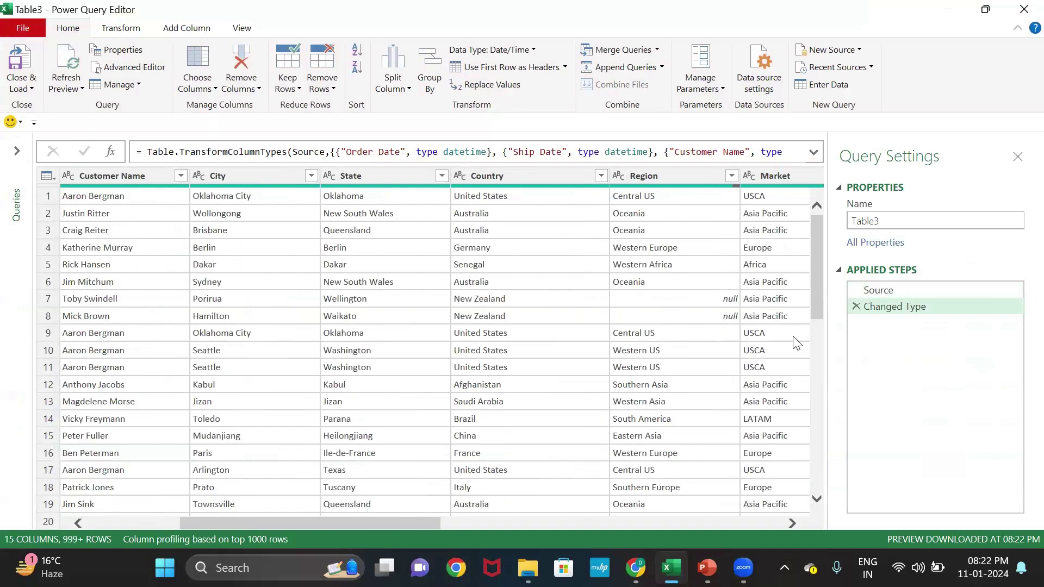
{"action": "left_click", "coordinate": [666, 179]}
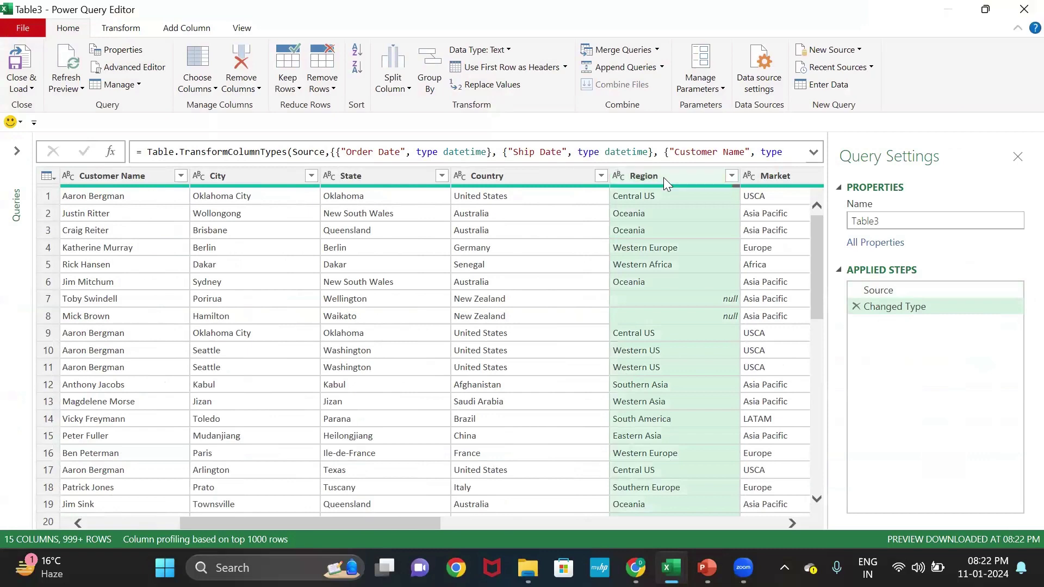
{"action": "right_click", "coordinate": [664, 177]}
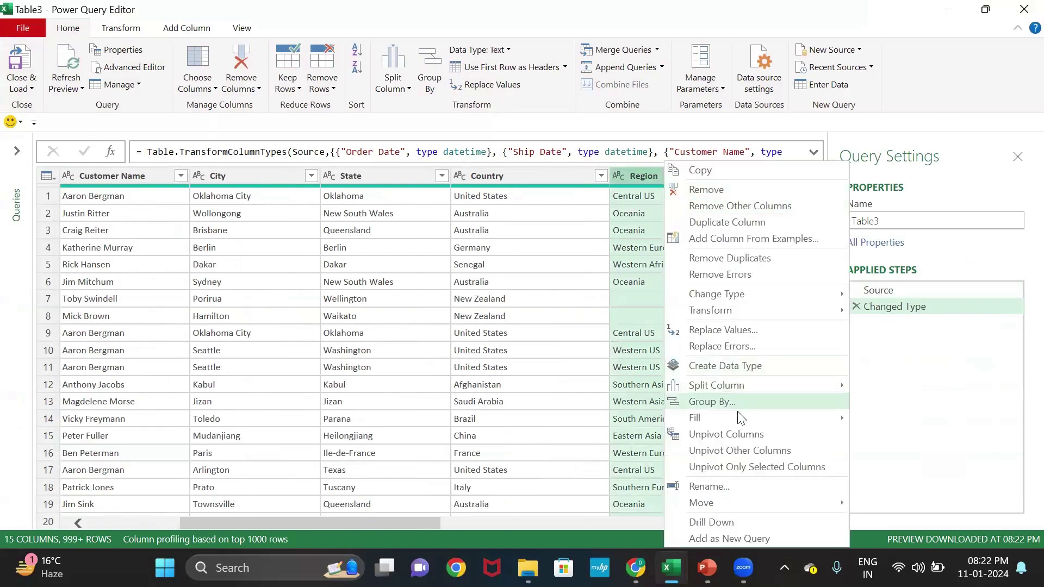
{"action": "mouse_move", "coordinate": [737, 416]}
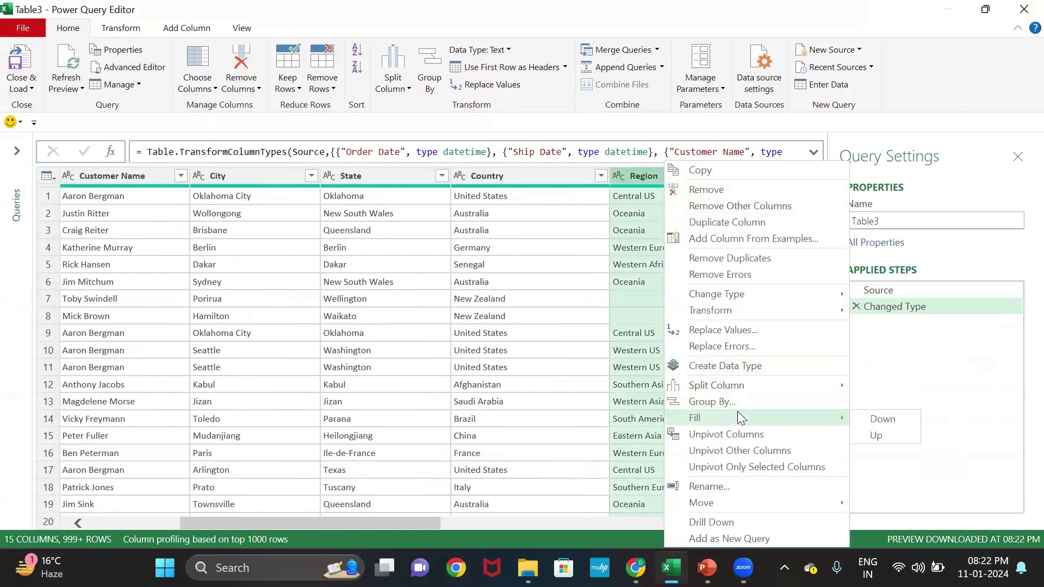
{"action": "left_click", "coordinate": [875, 422]}
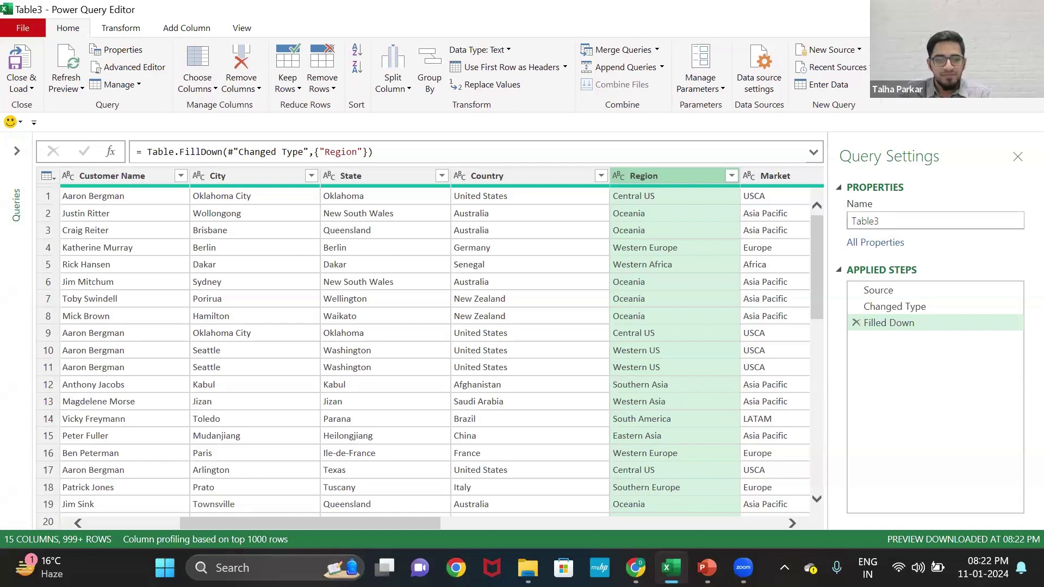
{"action": "key", "text": "alt+F4"}
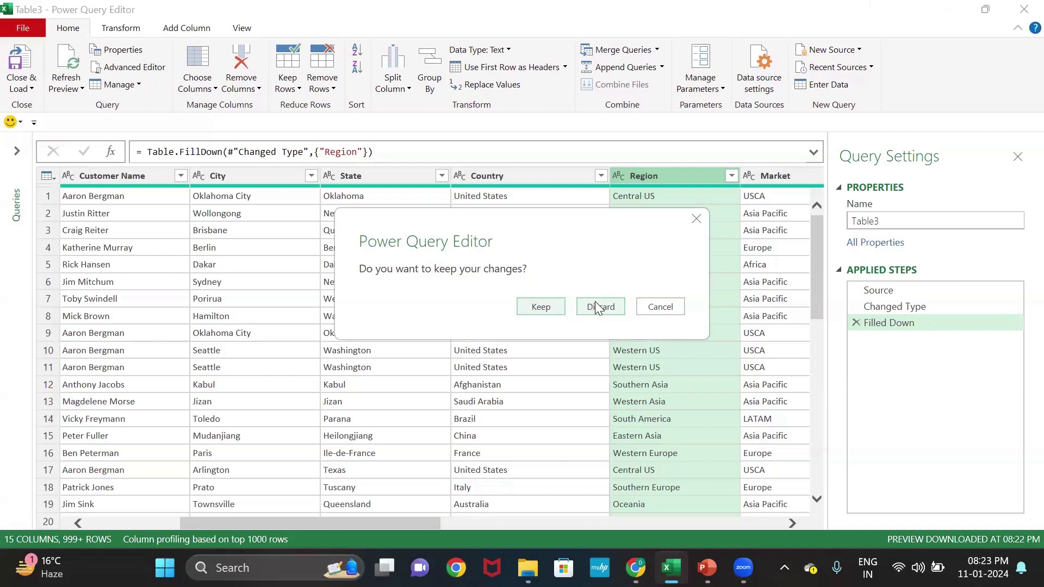
{"action": "left_click", "coordinate": [599, 308]}
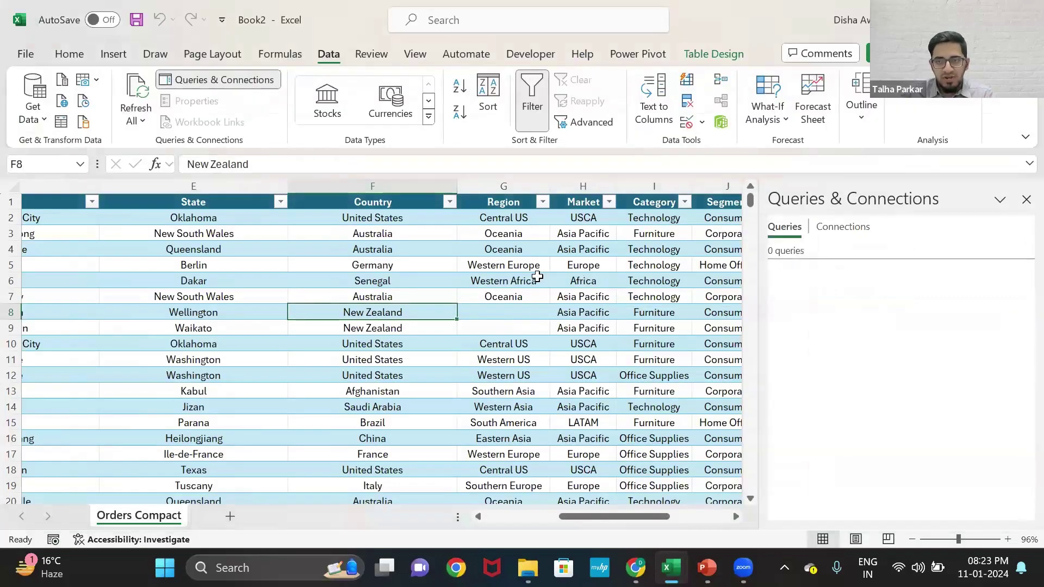
Create a new blank workbook from the Book2 workbook.
{"action": "left_click", "coordinate": [530, 278]}
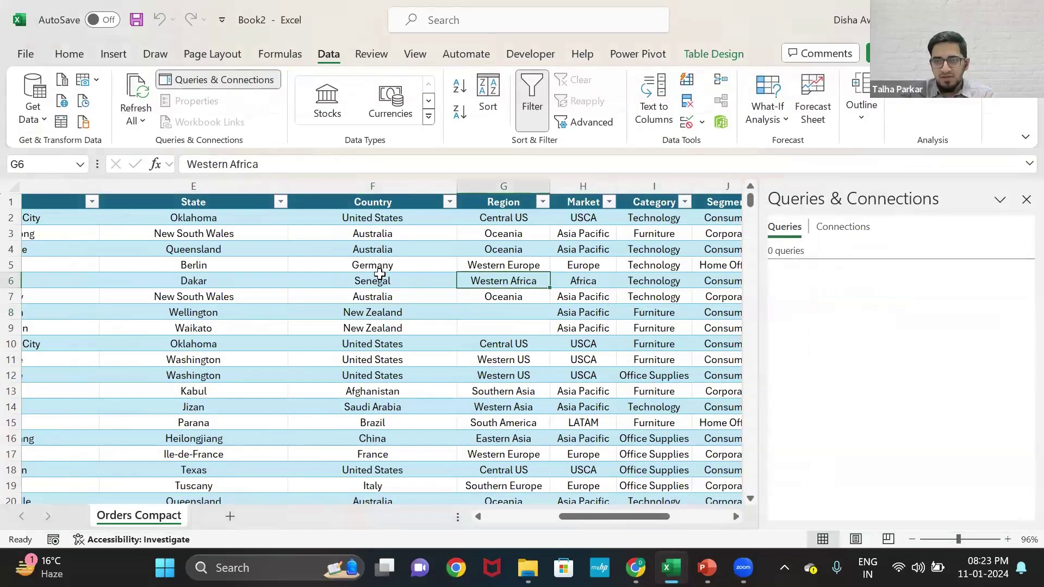
{"action": "left_click", "coordinate": [32, 117]}
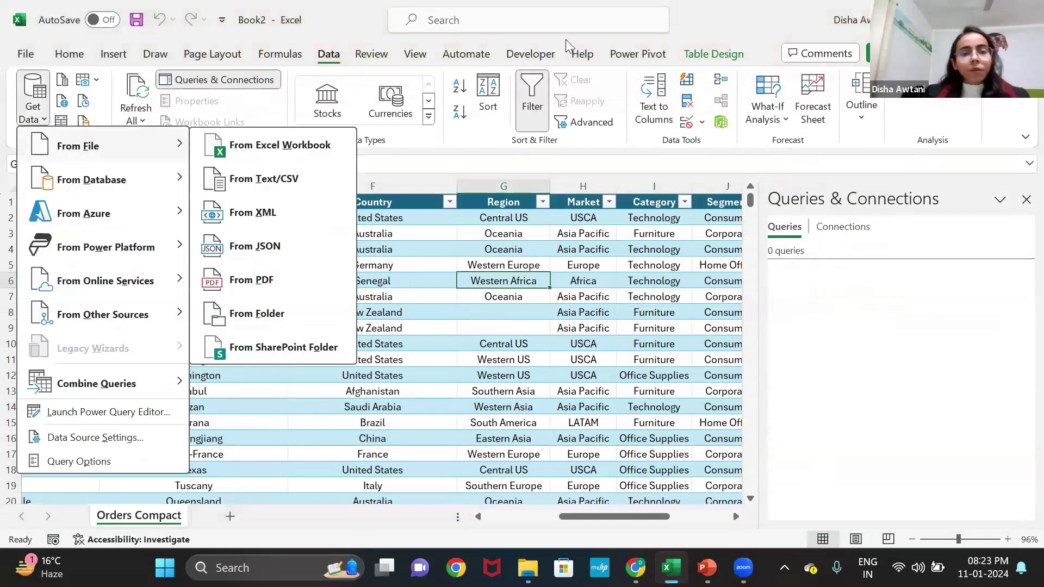
{"action": "left_click", "coordinate": [30, 53]}
{"action": "left_click", "coordinate": [255, 167]}
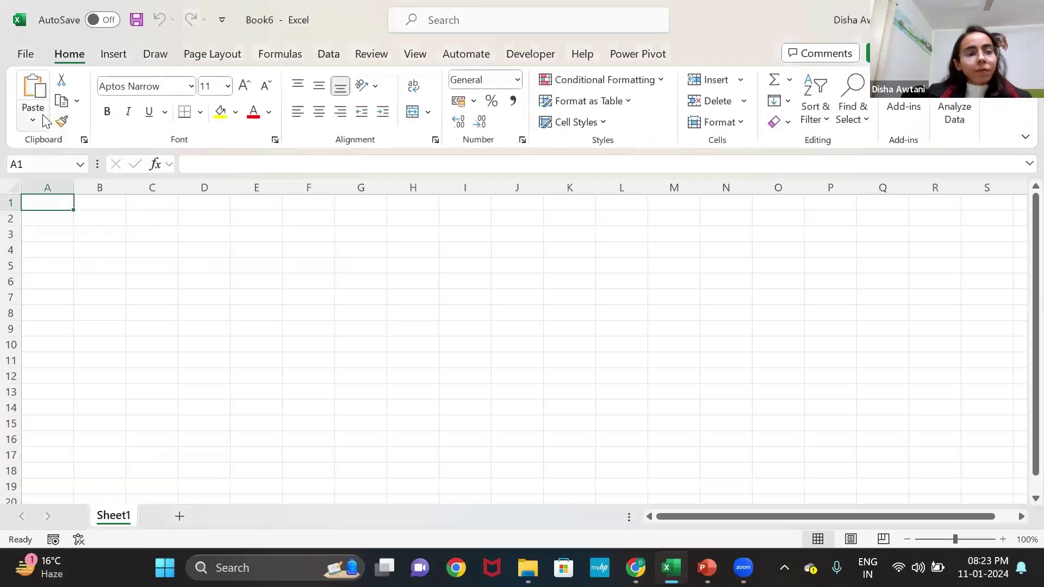
Start a Get Data import from a folder, search for "session", and open the session data folder as the source.
{"action": "left_click", "coordinate": [322, 56]}
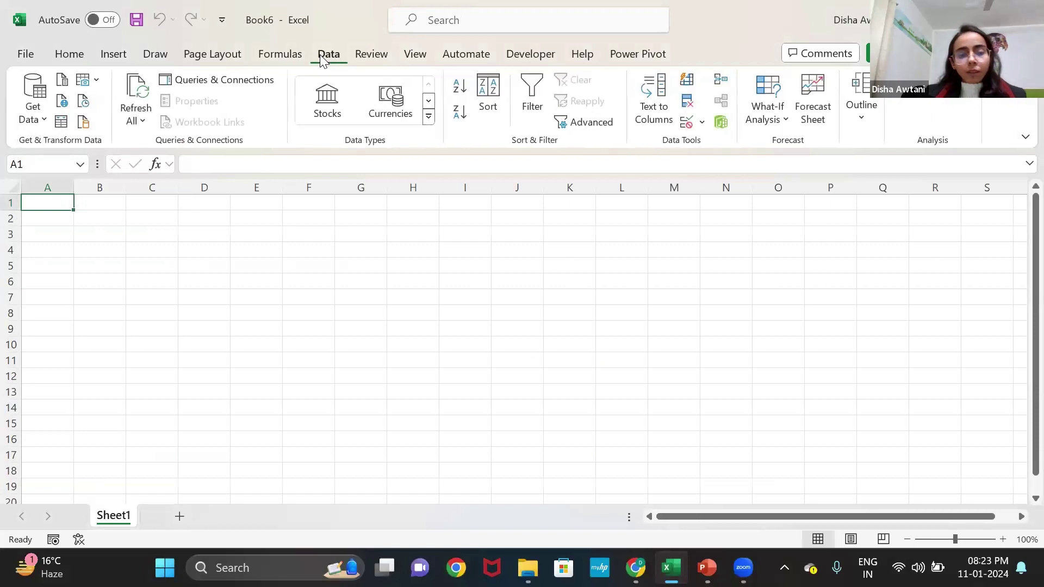
{"action": "left_click", "coordinate": [40, 123]}
{"action": "mouse_move", "coordinate": [103, 157]}
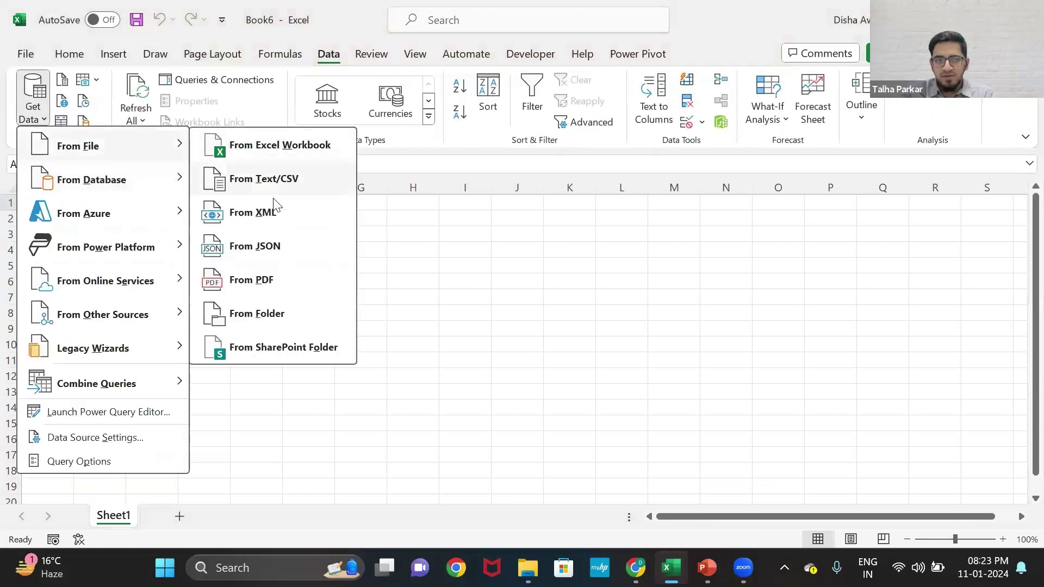
{"action": "left_click", "coordinate": [274, 318]}
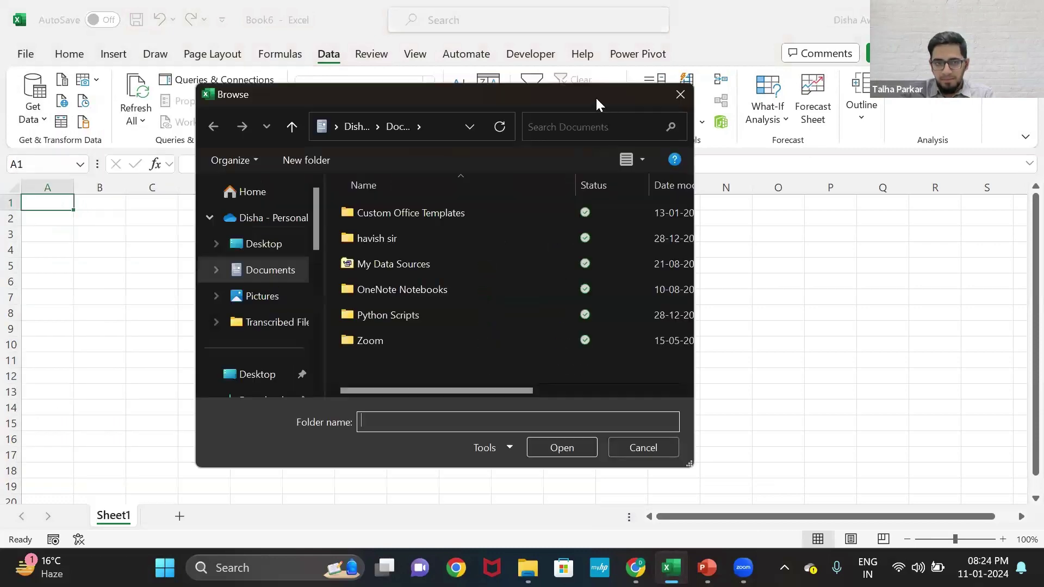
{"action": "left_click", "coordinate": [574, 133]}
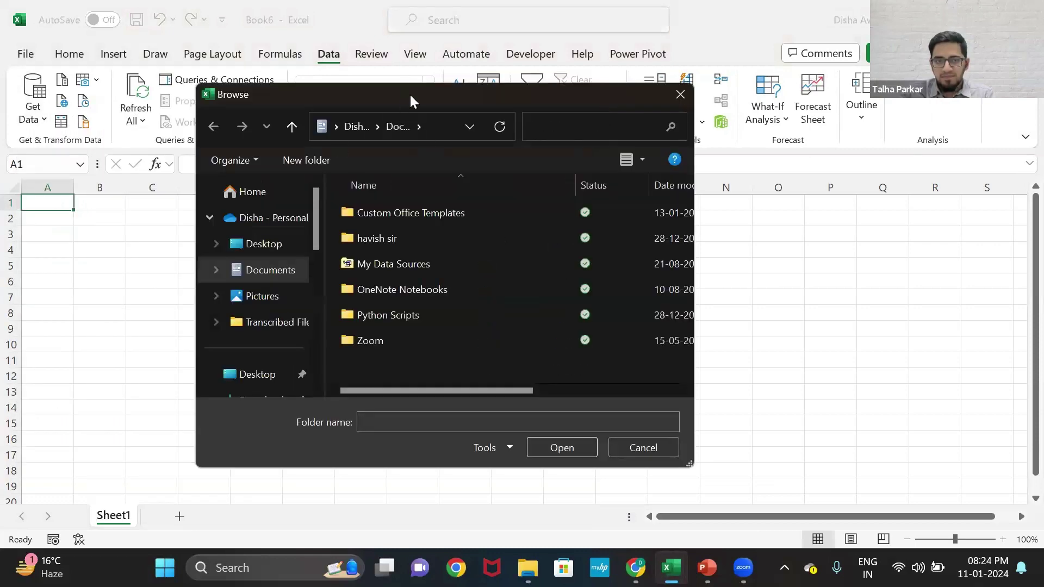
{"action": "left_click_drag", "start_coordinate": [411, 98], "coordinate": [510, 66]}
{"action": "left_click", "coordinate": [344, 160]}
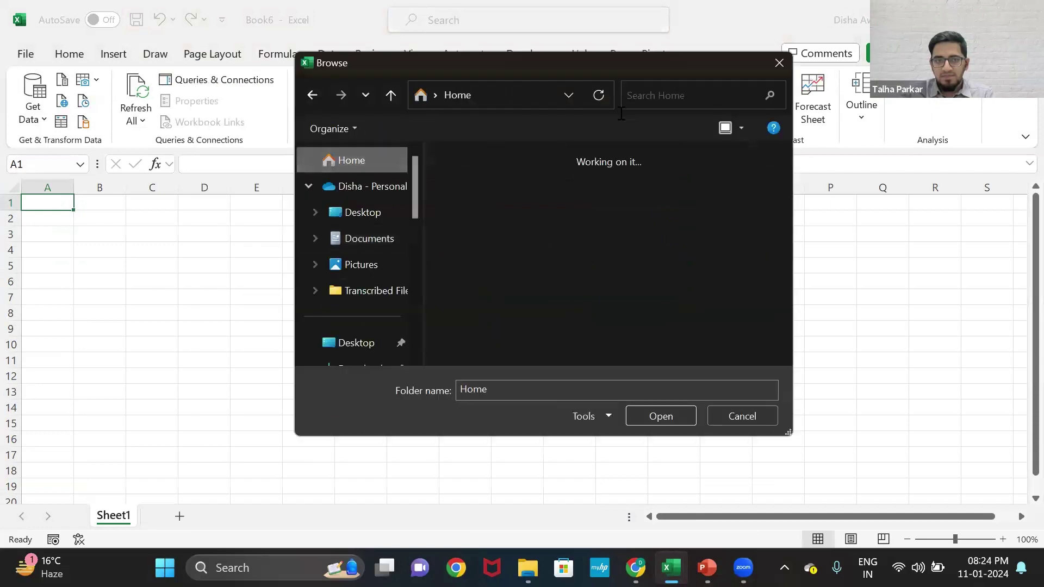
{"action": "left_click", "coordinate": [679, 96]}
{"action": "type", "text": "session"}
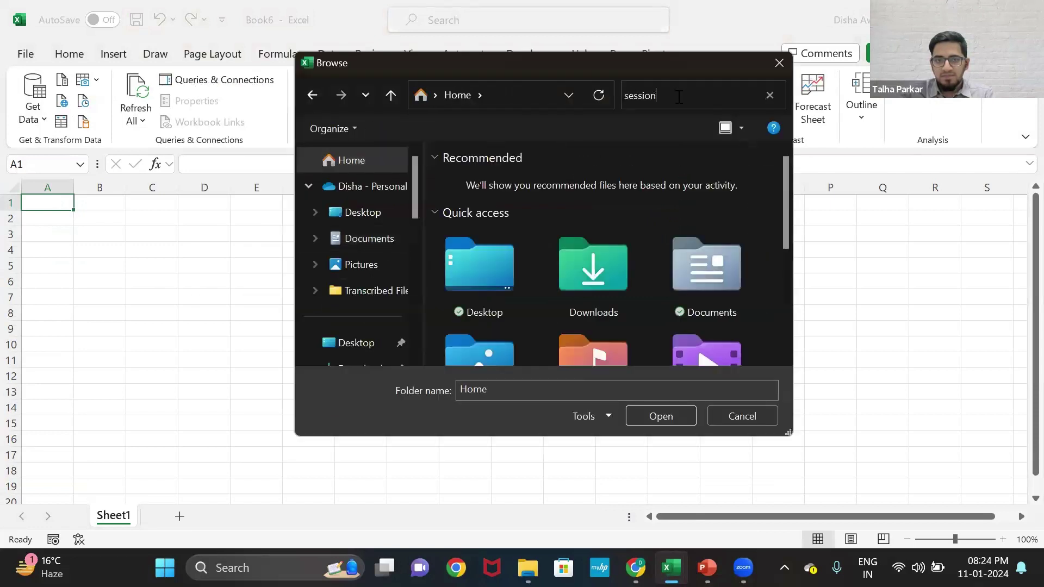
{"action": "left_click", "coordinate": [571, 167]}
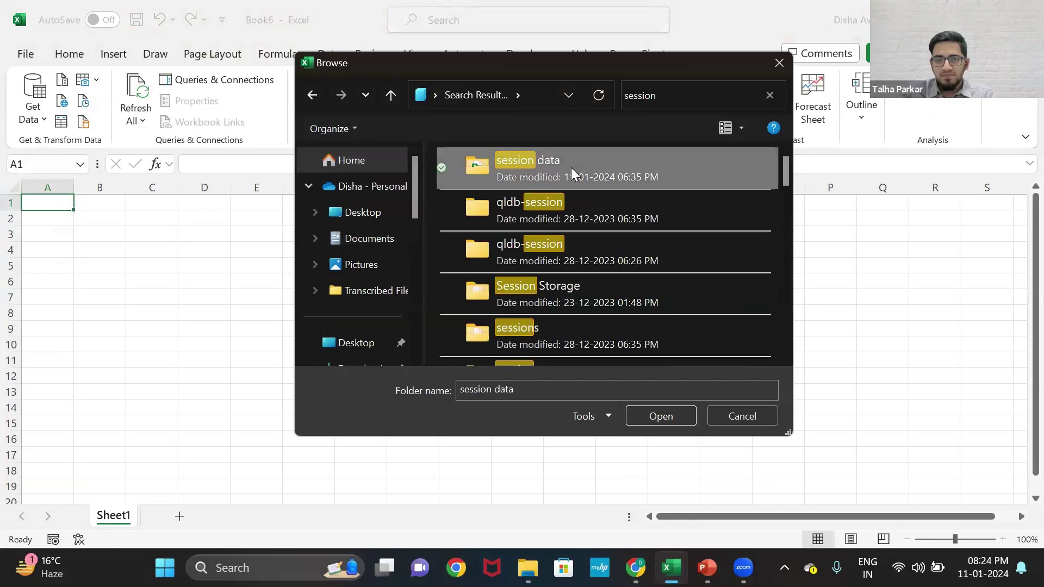
{"action": "left_click", "coordinate": [646, 420]}
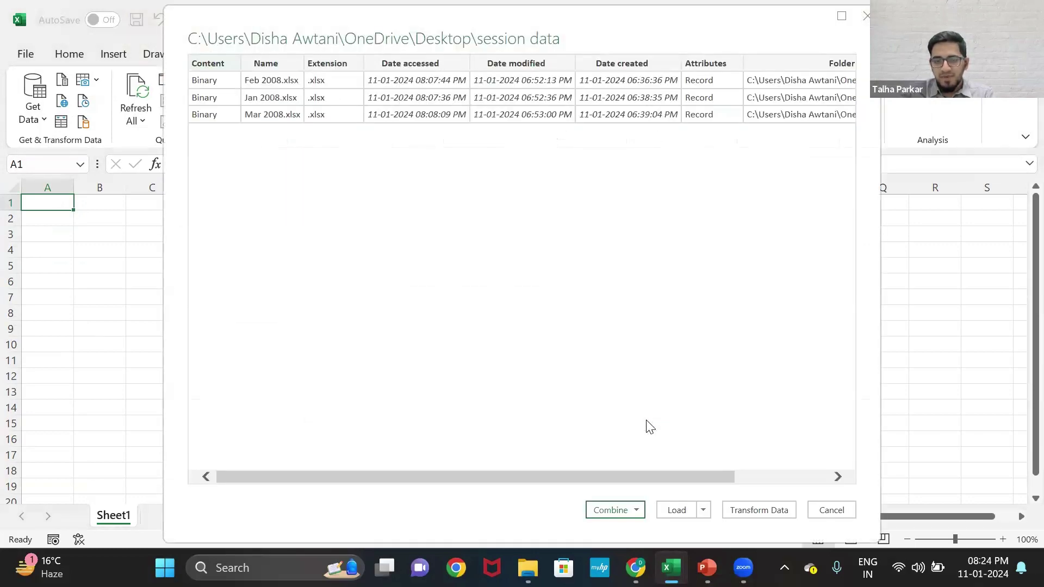
Start Combine & Transform Data on the session data files, view the Sample File choices keeping First file, and cancel the import.
{"action": "left_click", "coordinate": [636, 512]}
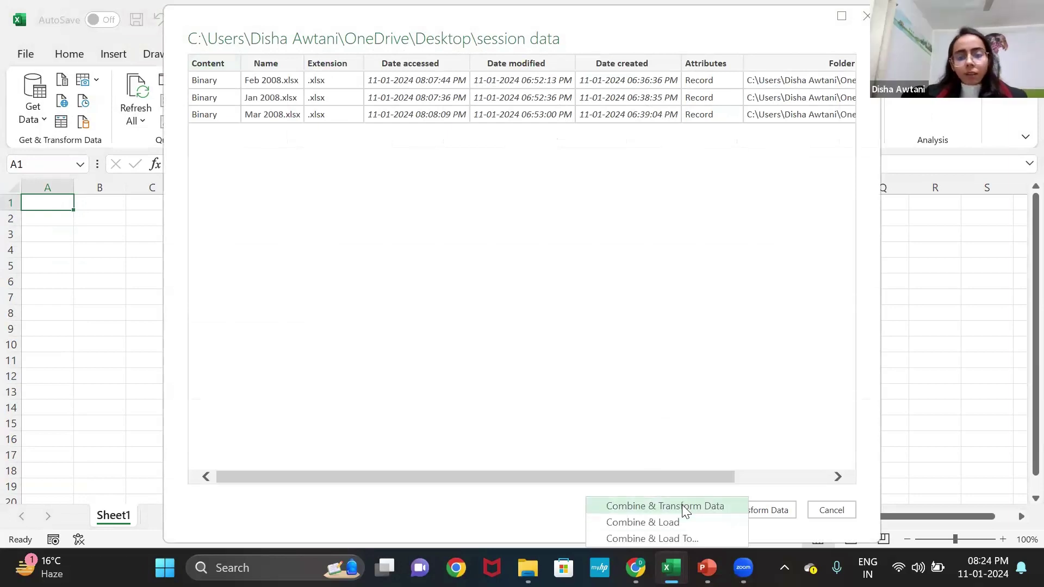
{"action": "left_click", "coordinate": [682, 506]}
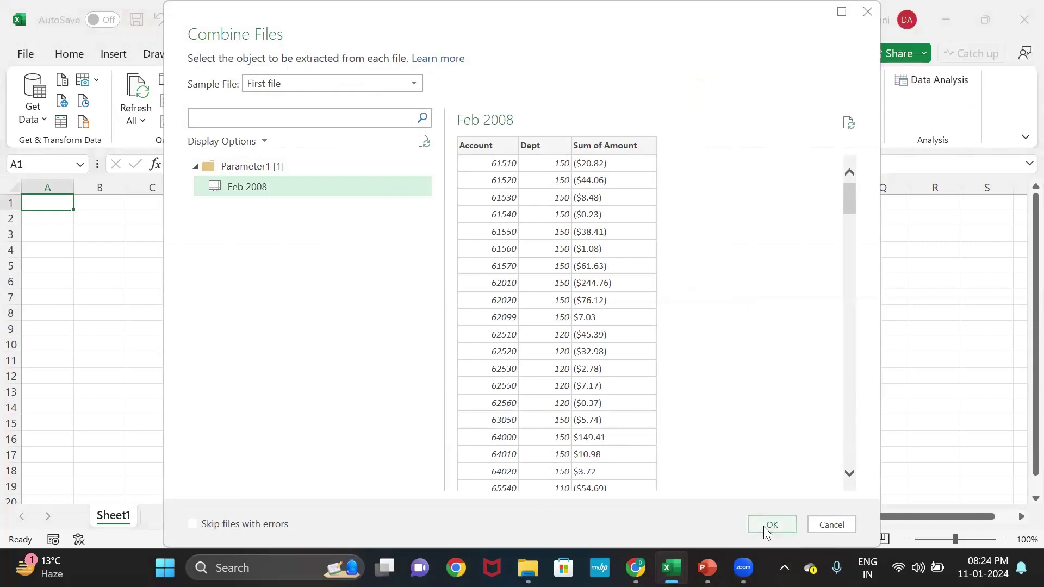
{"action": "left_click", "coordinate": [403, 87]}
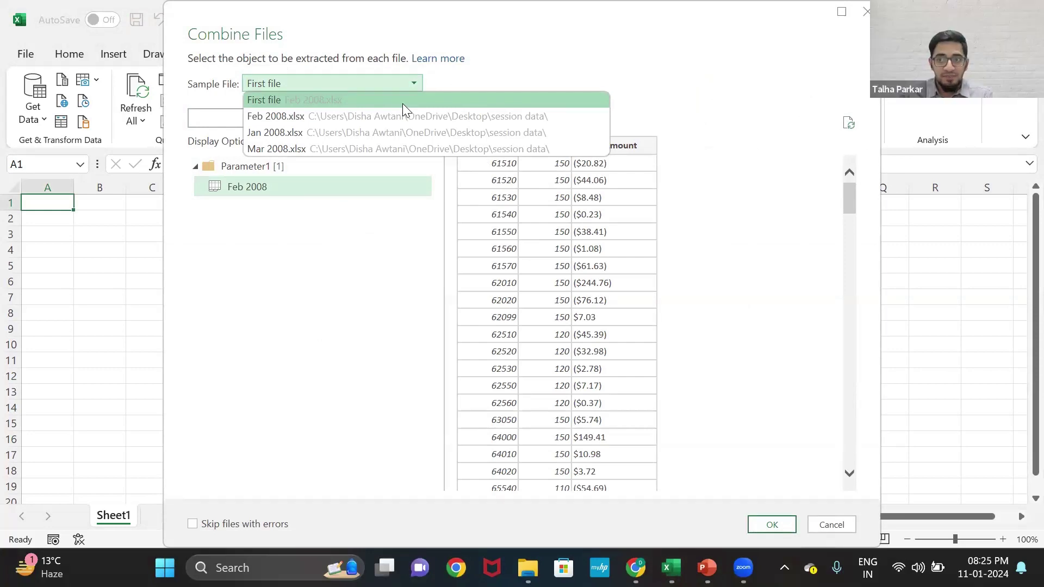
{"action": "left_click", "coordinate": [402, 103]}
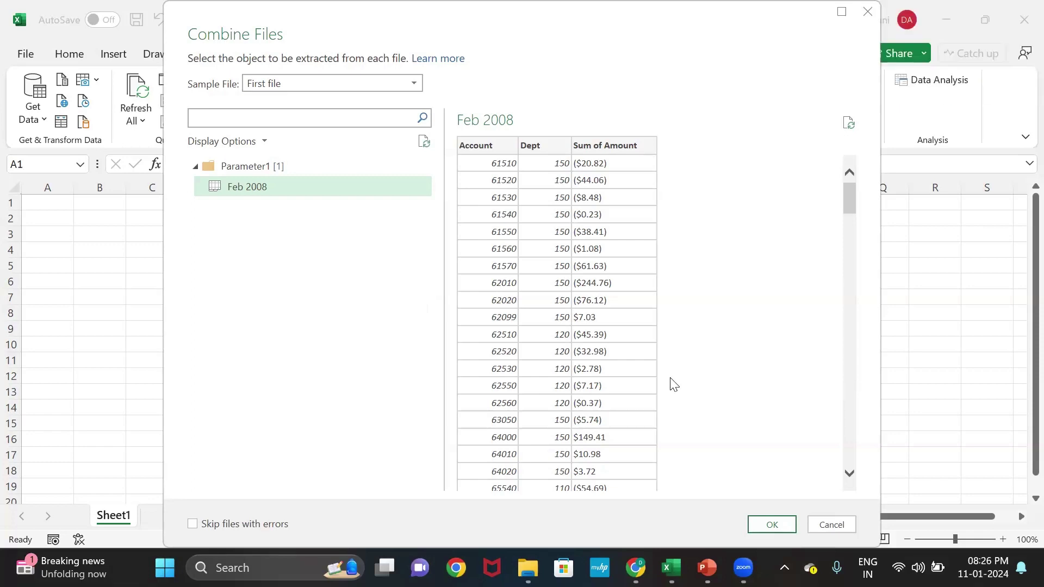
{"action": "left_click", "coordinate": [830, 526]}
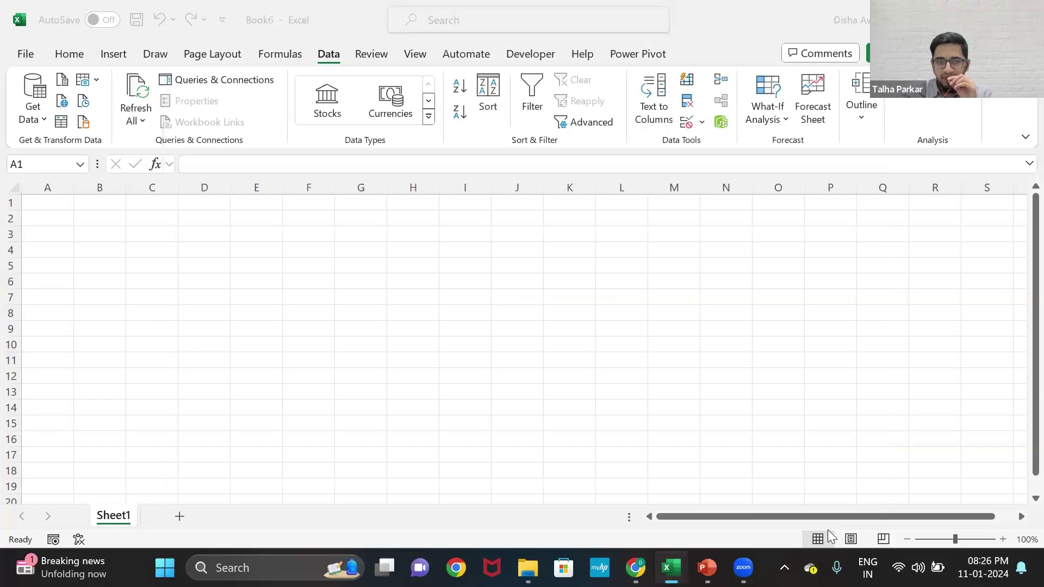
Switch to the Book2 workbook, load its Orders Compact table into the Power Query Editor, and close the editor discarding the query.
{"action": "key", "text": "alt+Tab"}
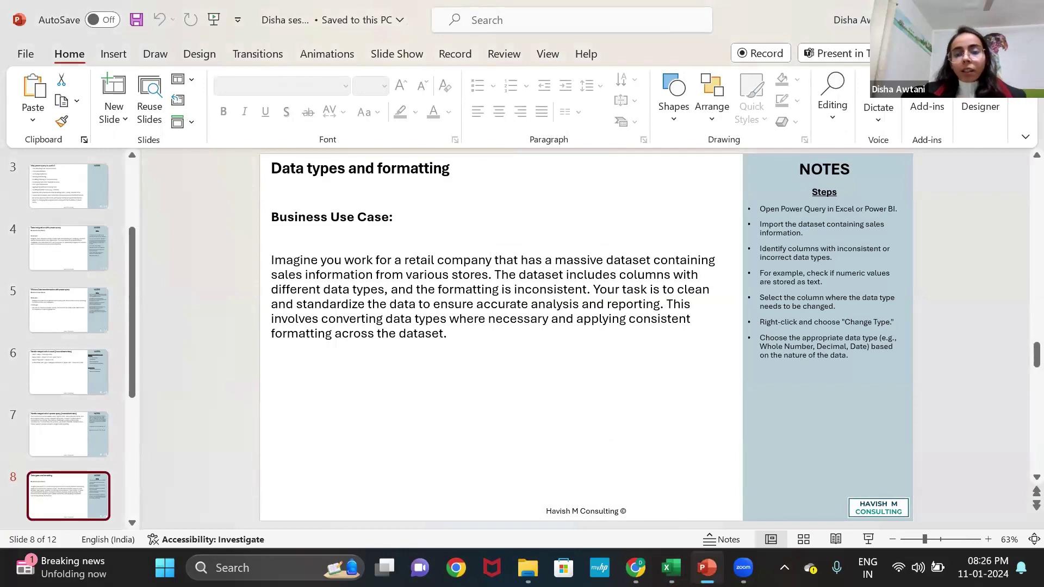
{"action": "mouse_move", "coordinate": [670, 568]}
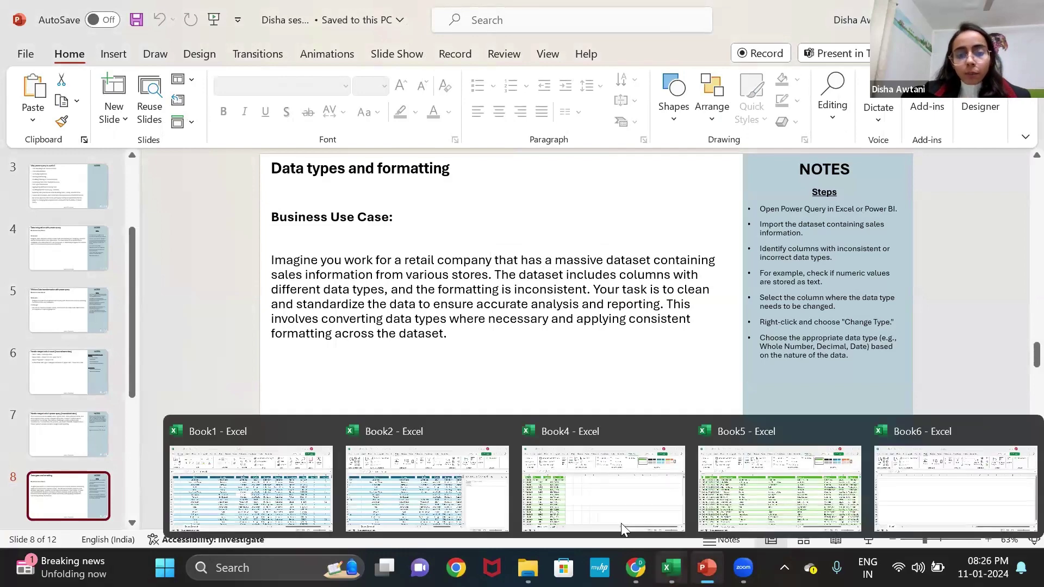
{"action": "left_click", "coordinate": [449, 445]}
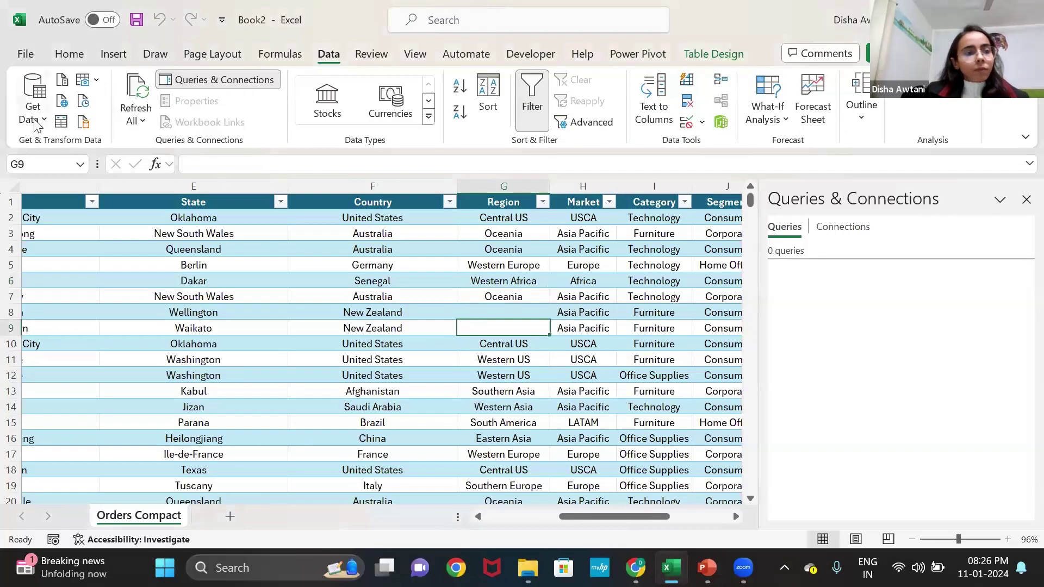
{"action": "left_click", "coordinate": [63, 123]}
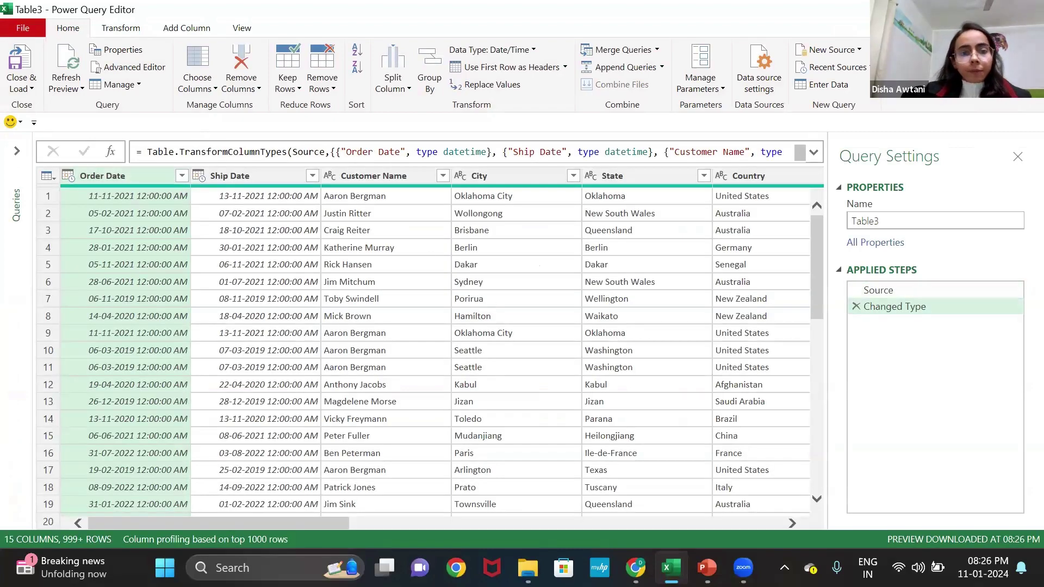
{"action": "key", "text": "alt+F4"}
{"action": "left_click", "coordinate": [601, 306]}
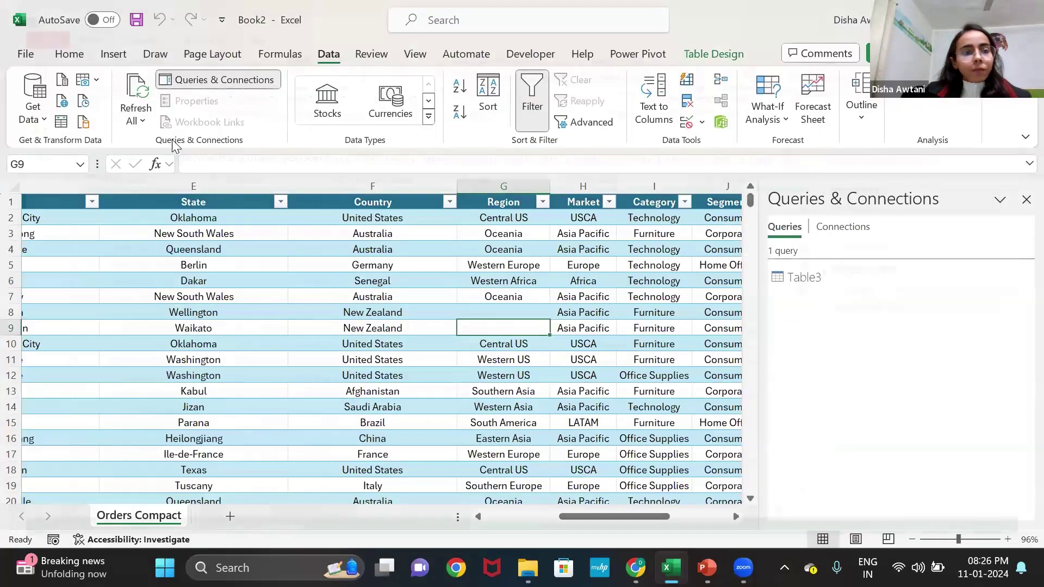
Create another blank workbook and view its Get Data options for importing from a file.
{"action": "left_click", "coordinate": [25, 55]}
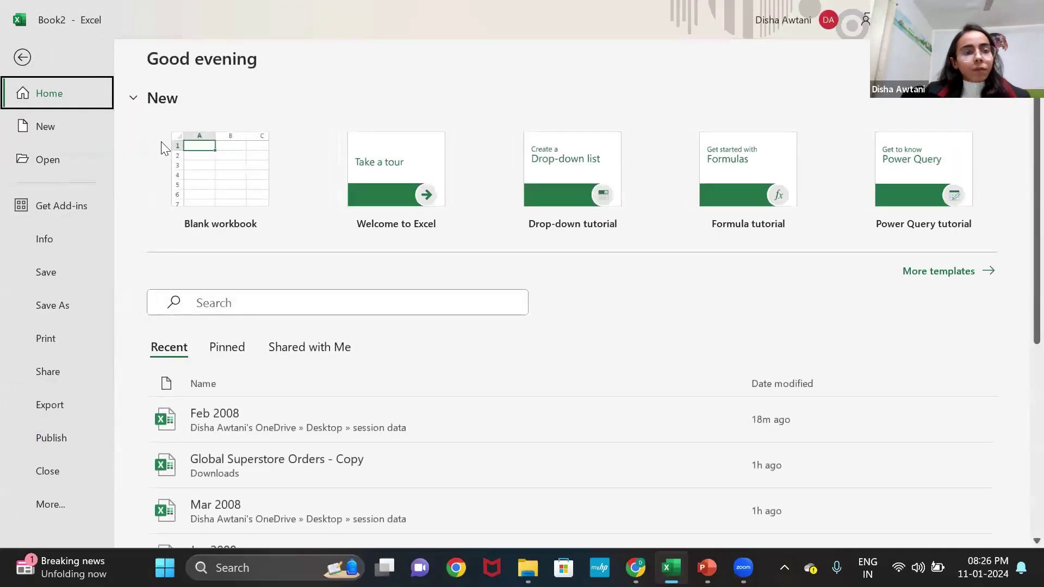
{"action": "left_click", "coordinate": [212, 177]}
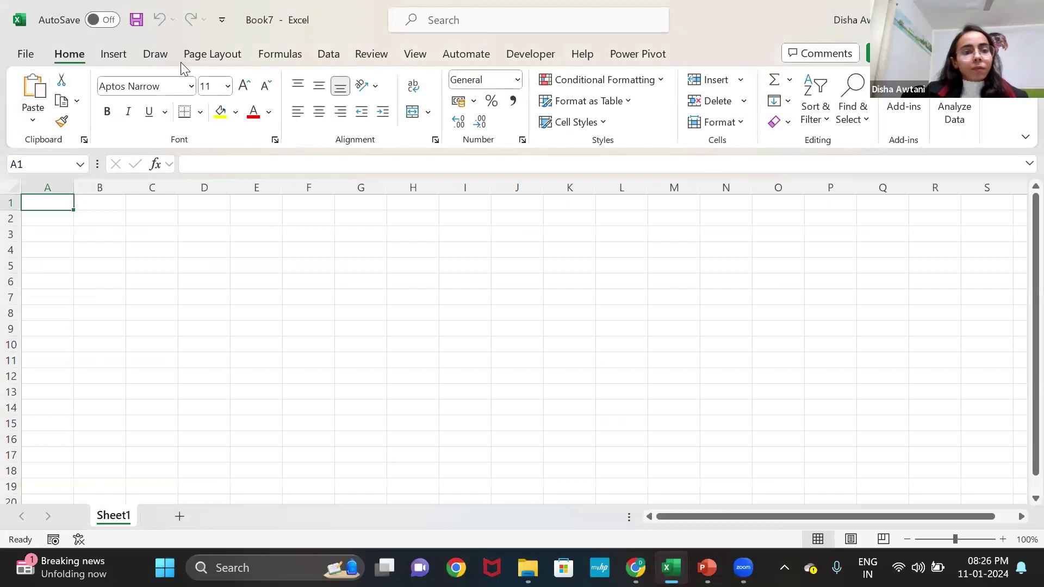
{"action": "left_click", "coordinate": [327, 53]}
{"action": "left_click", "coordinate": [33, 108]}
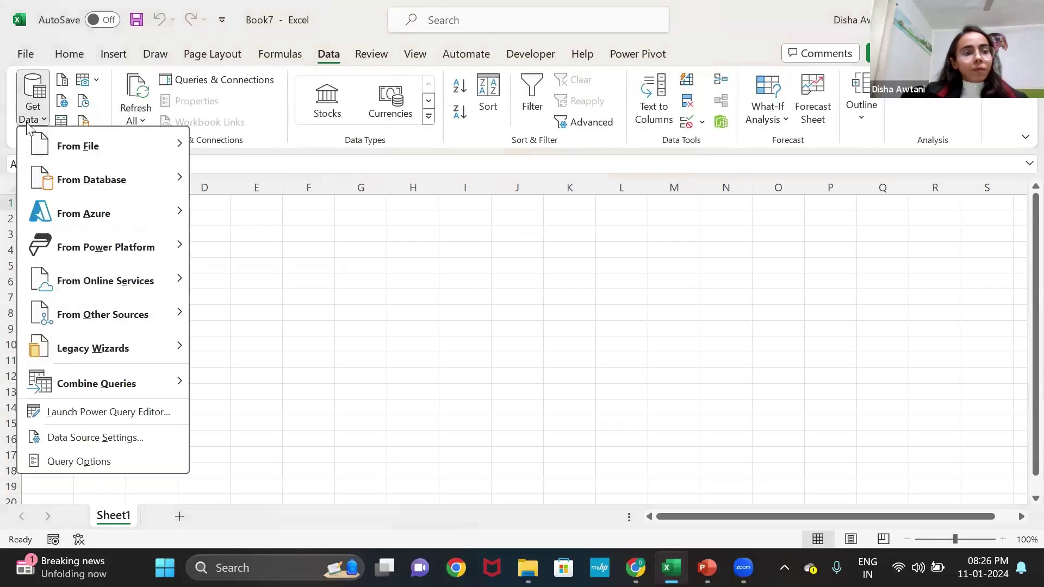
{"action": "mouse_move", "coordinate": [87, 152]}
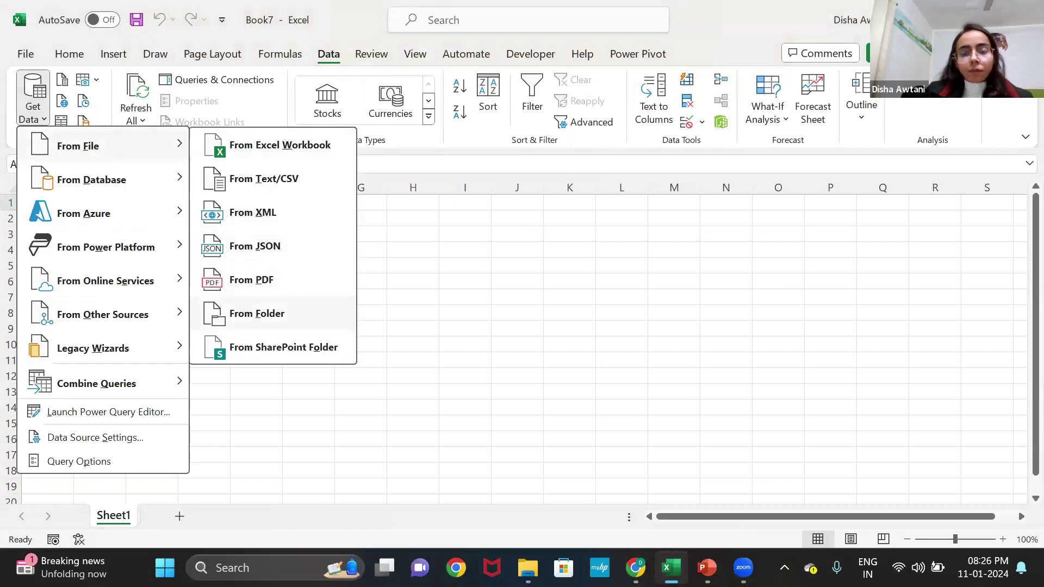
Switch to the Book4 workbook and open its session data query for editing in the Power Query Editor.
{"action": "left_click", "coordinate": [671, 567]}
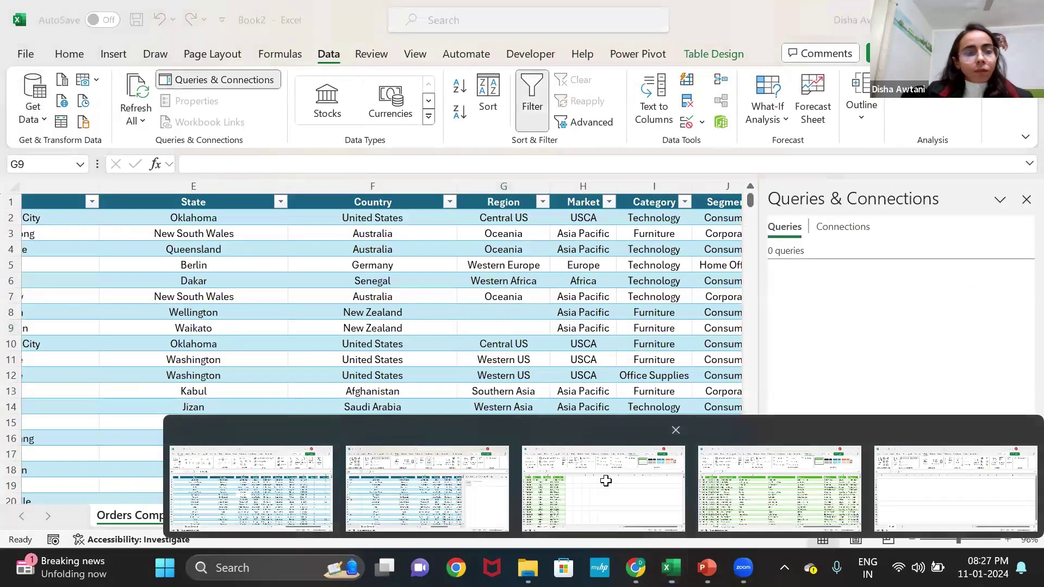
{"action": "left_click", "coordinate": [606, 481]}
{"action": "left_click", "coordinate": [328, 53]}
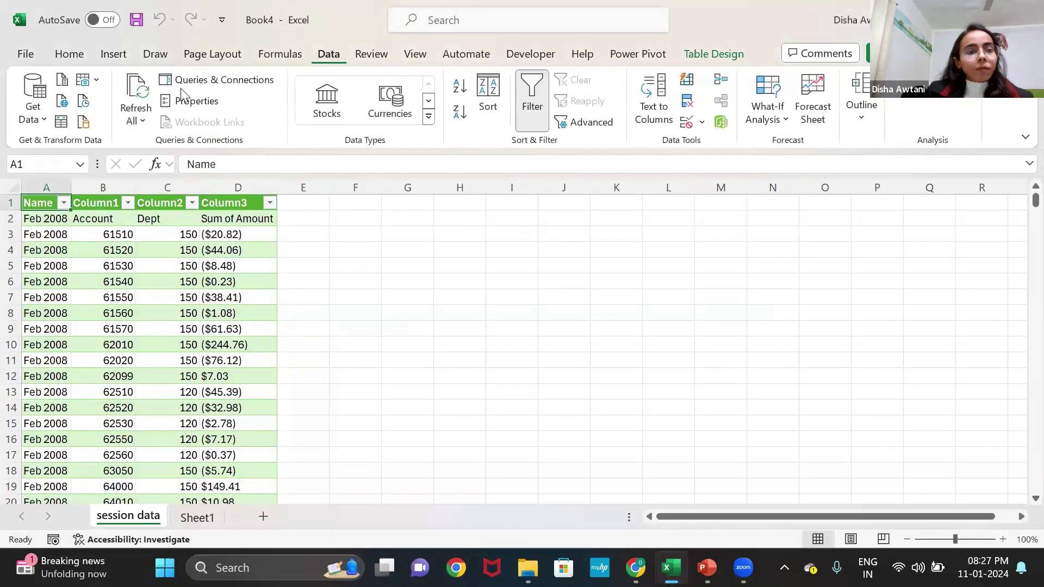
{"action": "left_click", "coordinate": [185, 82]}
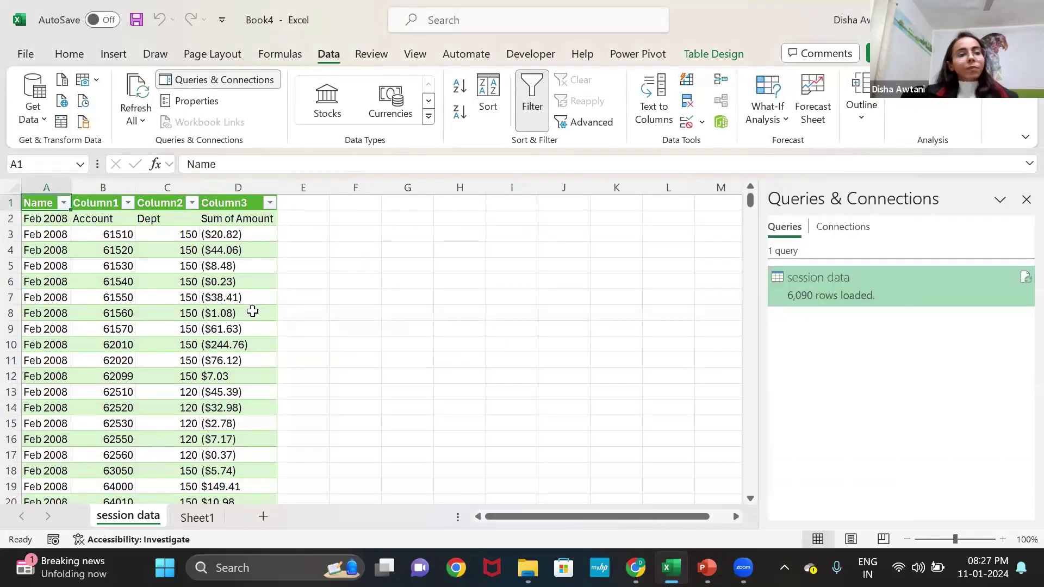
{"action": "right_click", "coordinate": [795, 299]}
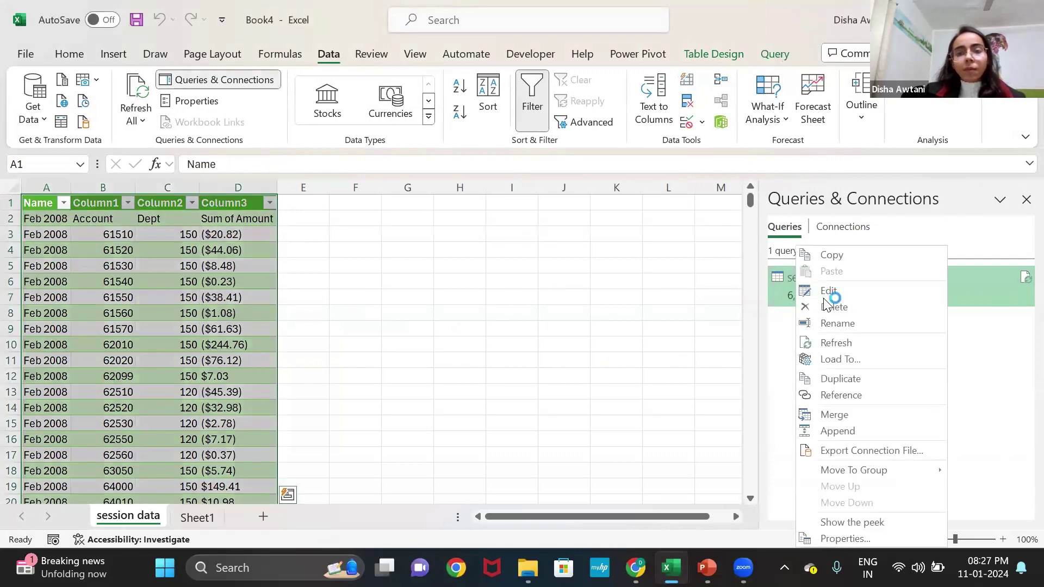
{"action": "left_click", "coordinate": [829, 290]}
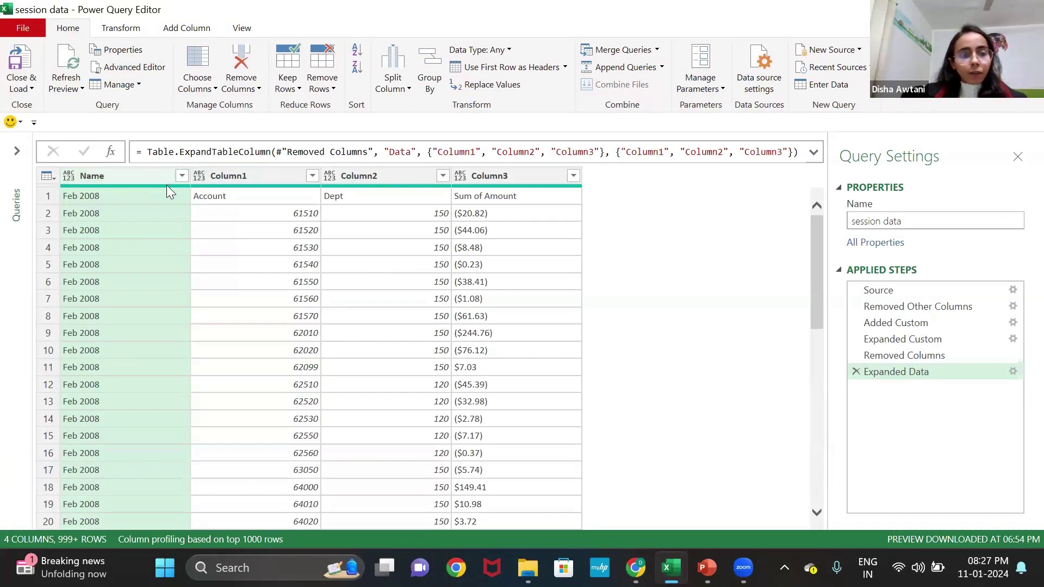
Set the data type of the Name column to Text and of Column1 to Whole Number in the session data query.
{"action": "mouse_move", "coordinate": [160, 186]}
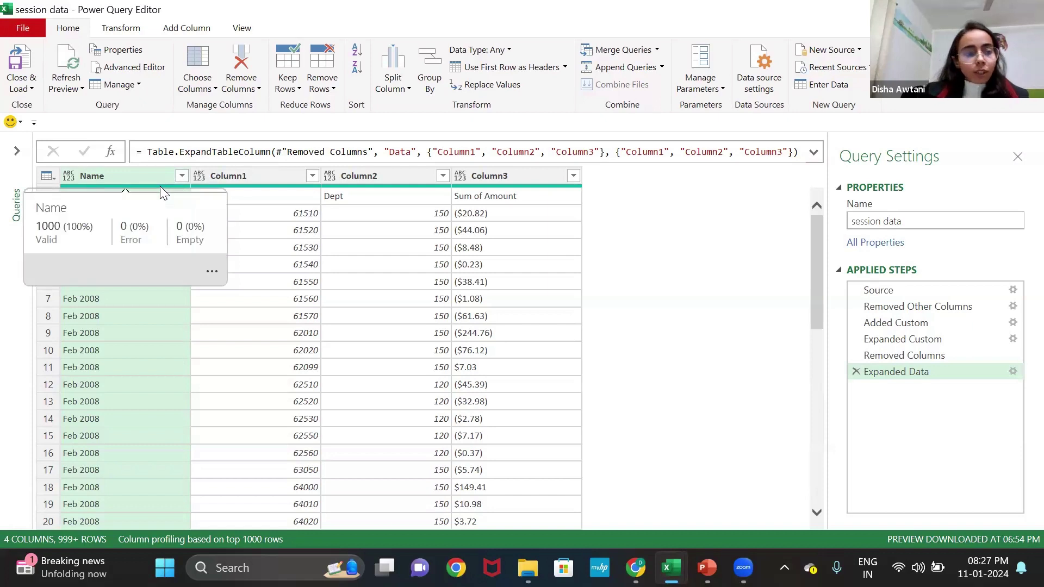
{"action": "left_click", "coordinate": [68, 175]}
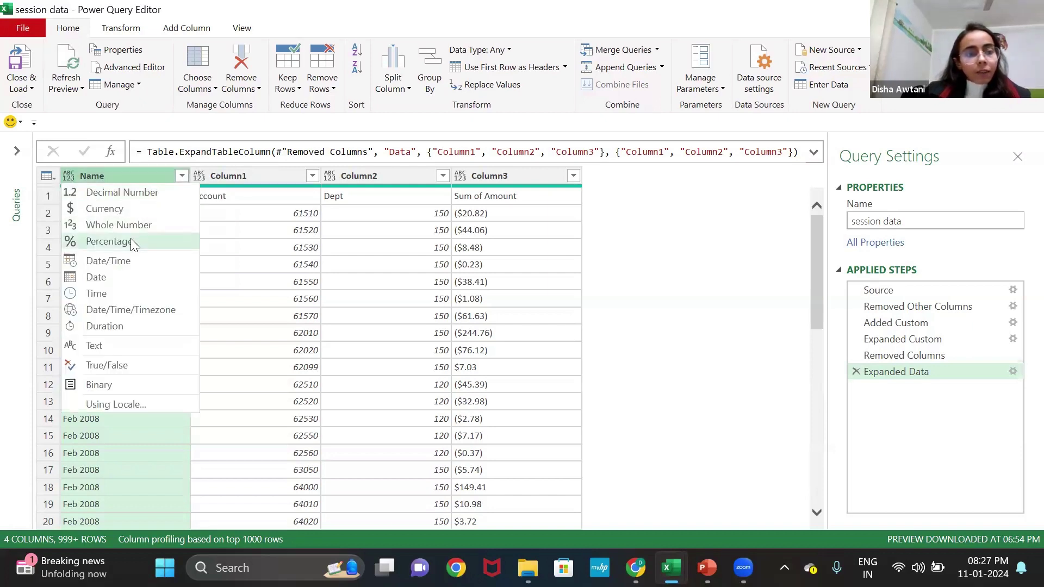
{"action": "left_click", "coordinate": [121, 347]}
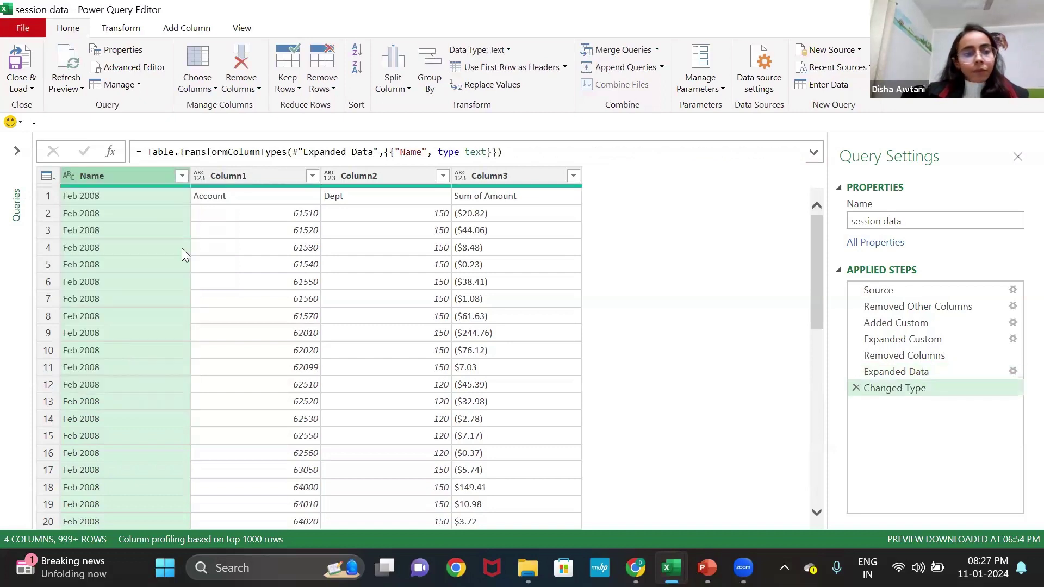
{"action": "left_click", "coordinate": [242, 176]}
{"action": "left_click", "coordinate": [202, 175]}
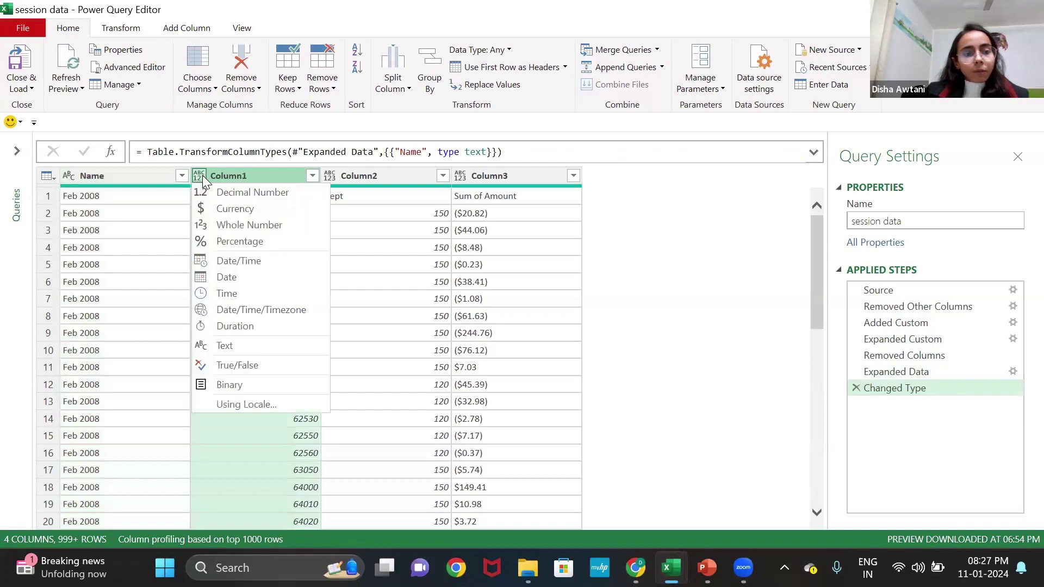
{"action": "left_click", "coordinate": [260, 232]}
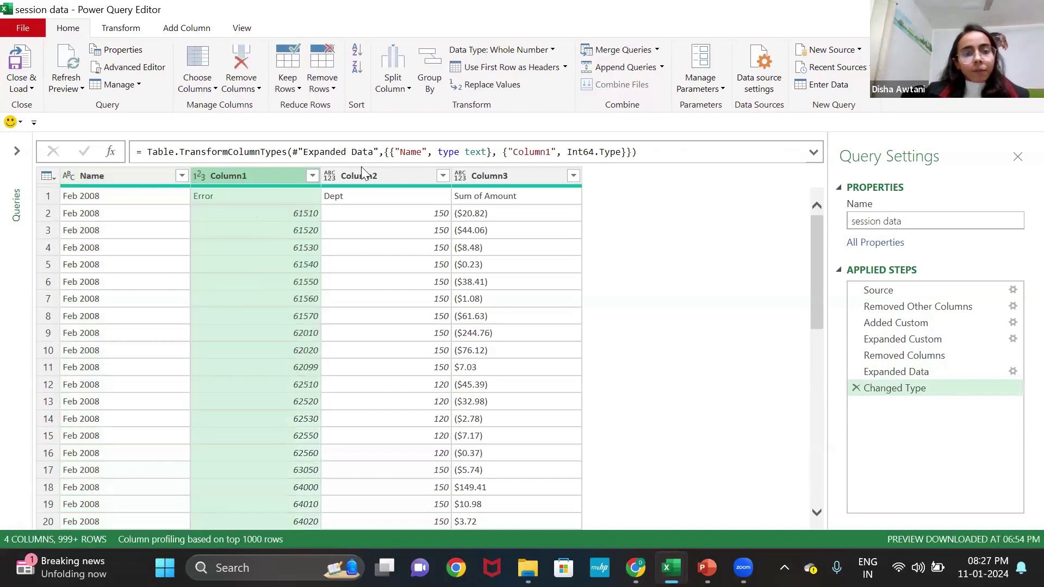
Set the data type of Column2 to Whole Number, and close the Power Query Editor discarding the changes.
{"action": "left_click", "coordinate": [330, 177]}
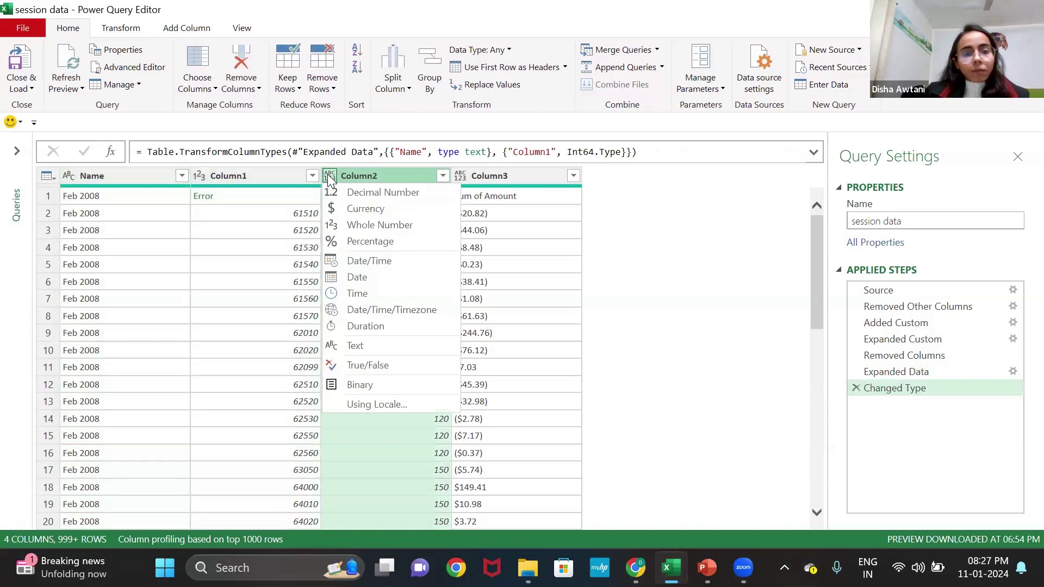
{"action": "left_click", "coordinate": [361, 227]}
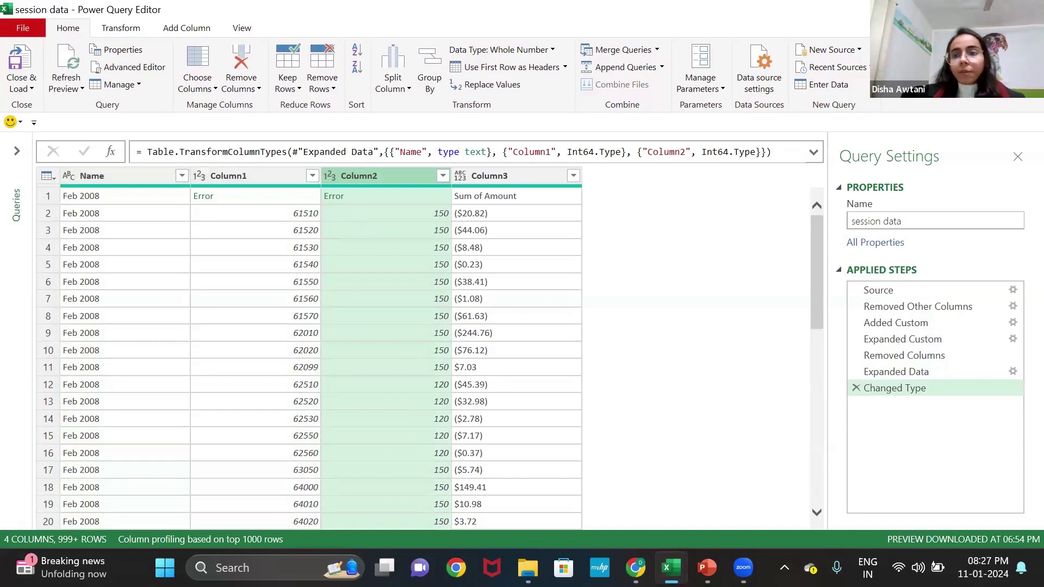
{"action": "key", "text": "alt+F4"}
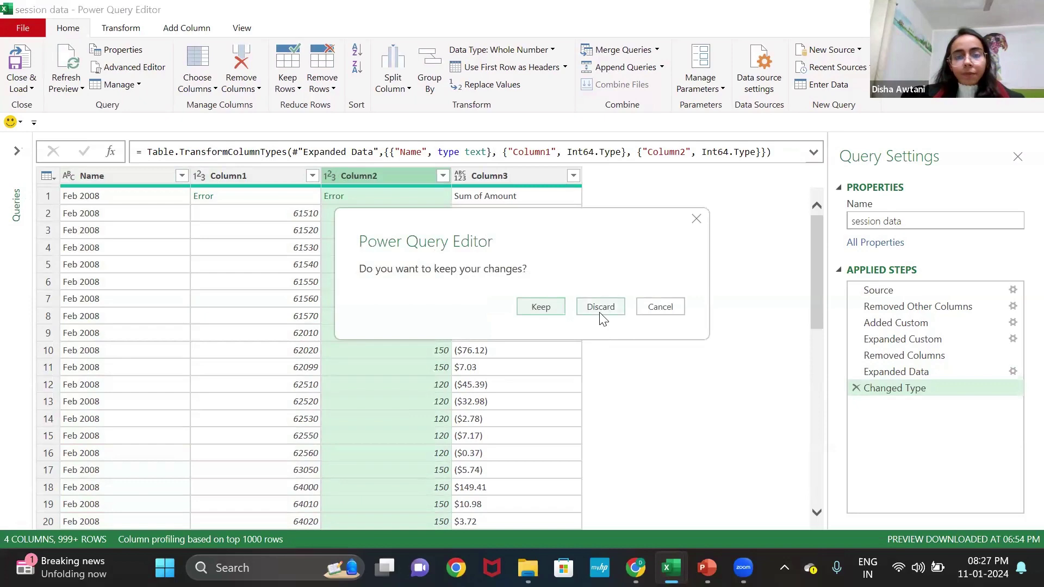
{"action": "left_click", "coordinate": [599, 311]}
Switch to the PowerPoint presentation and view slide 9 on splitting a column in Power Query.
{"action": "left_click", "coordinate": [707, 568]}
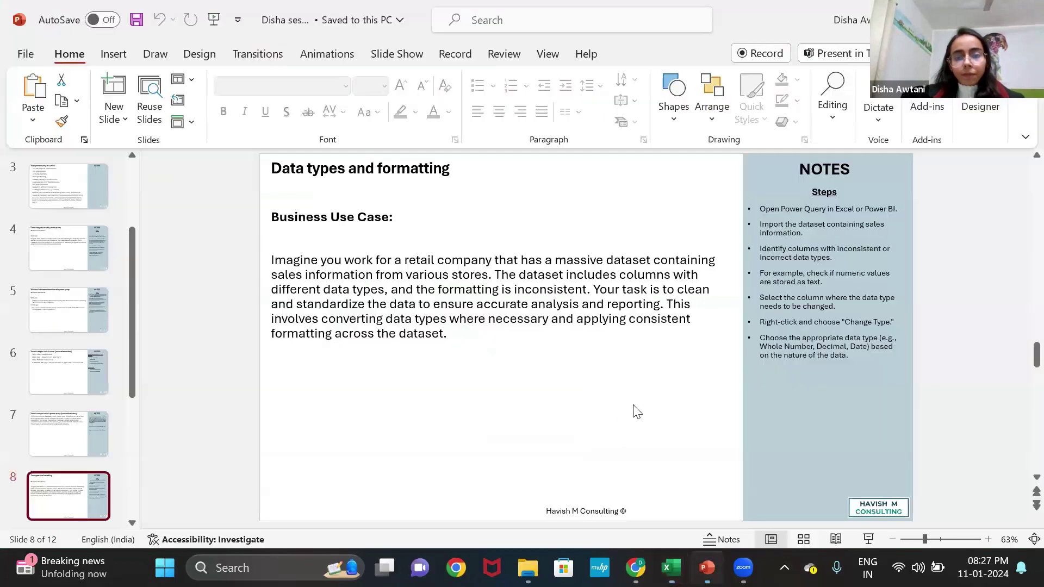
{"action": "scroll", "coordinate": [74, 477], "scroll_direction": "down", "scroll_amount": 2}
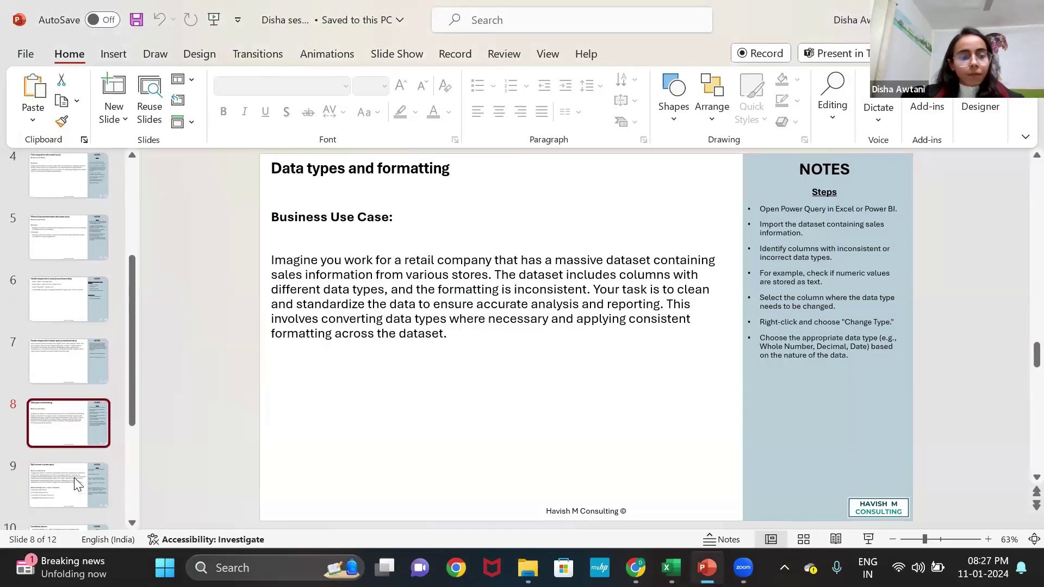
{"action": "left_click", "coordinate": [74, 474]}
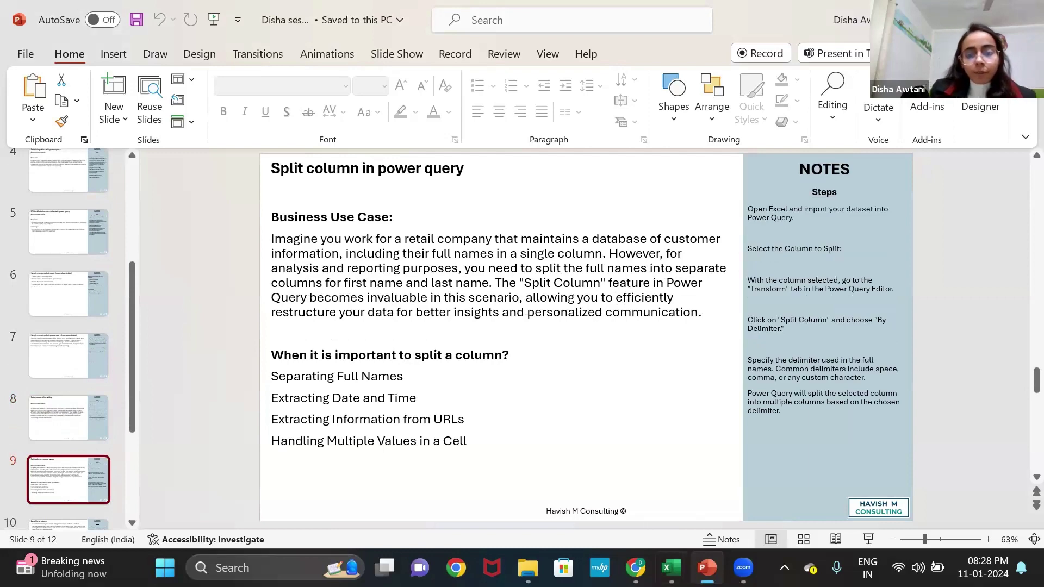
Switch to the Book1 workbook in Excel and bring up the Customer Name column of the Orders Compact sheet.
{"action": "mouse_move", "coordinate": [671, 568]}
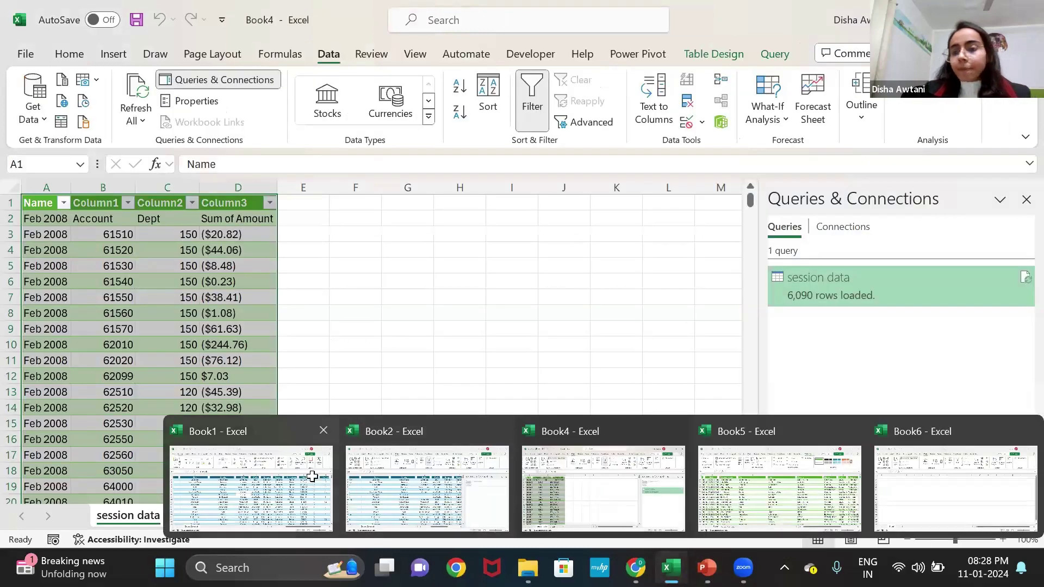
{"action": "left_click", "coordinate": [312, 476]}
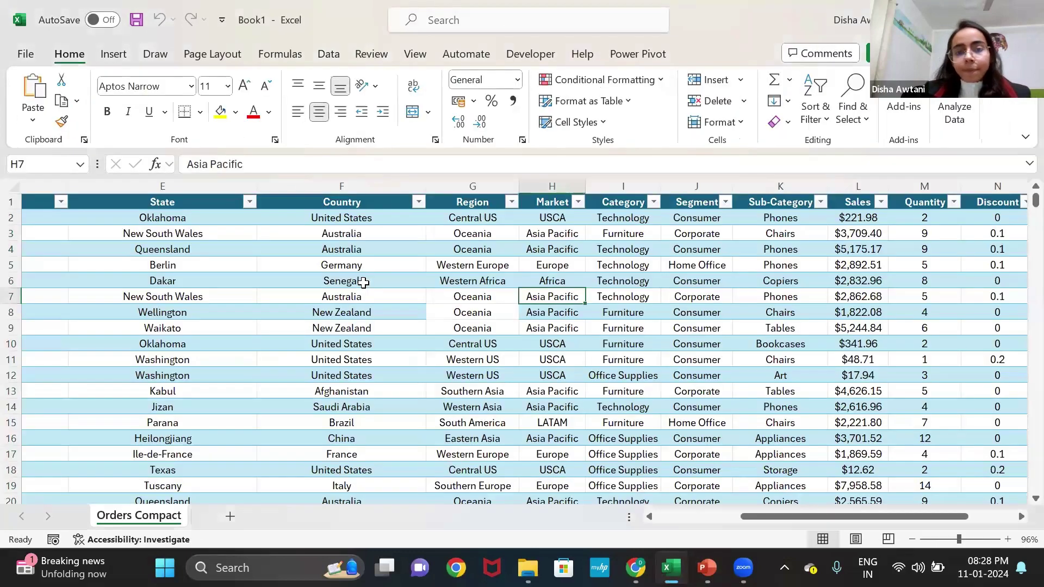
{"action": "left_click", "coordinate": [419, 271]}
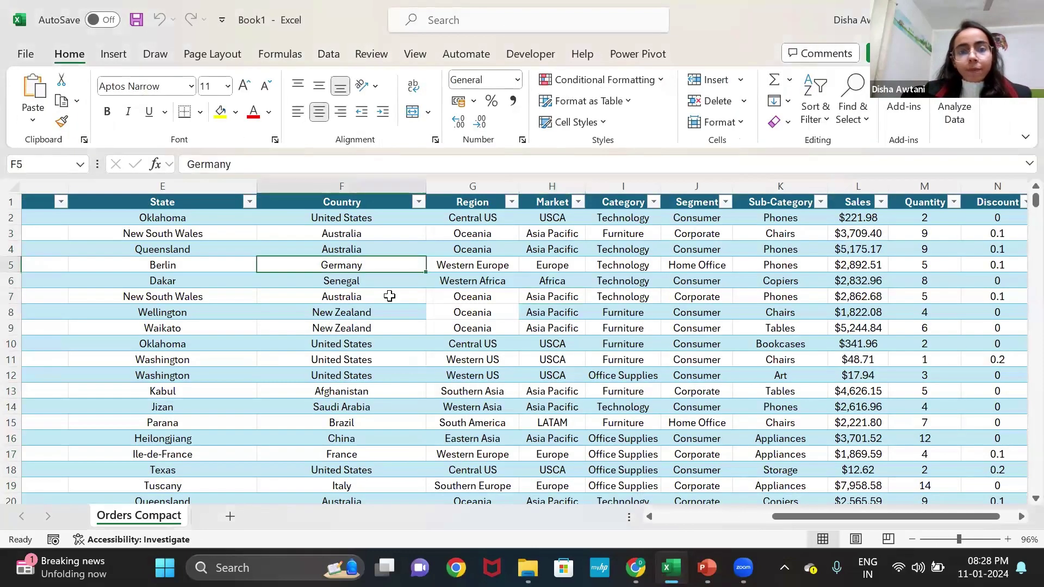
{"action": "scroll", "coordinate": [390, 295], "scroll_direction": "left", "scroll_amount": 1}
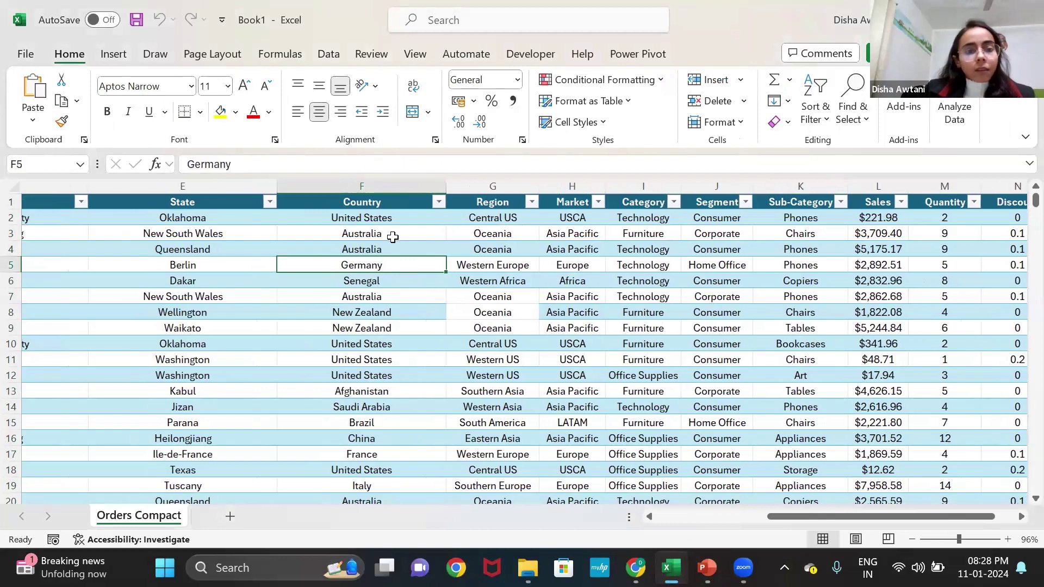
{"action": "scroll", "coordinate": [381, 237], "scroll_direction": "left", "scroll_amount": 5}
{"action": "scroll", "coordinate": [393, 237], "scroll_direction": "left", "scroll_amount": 12}
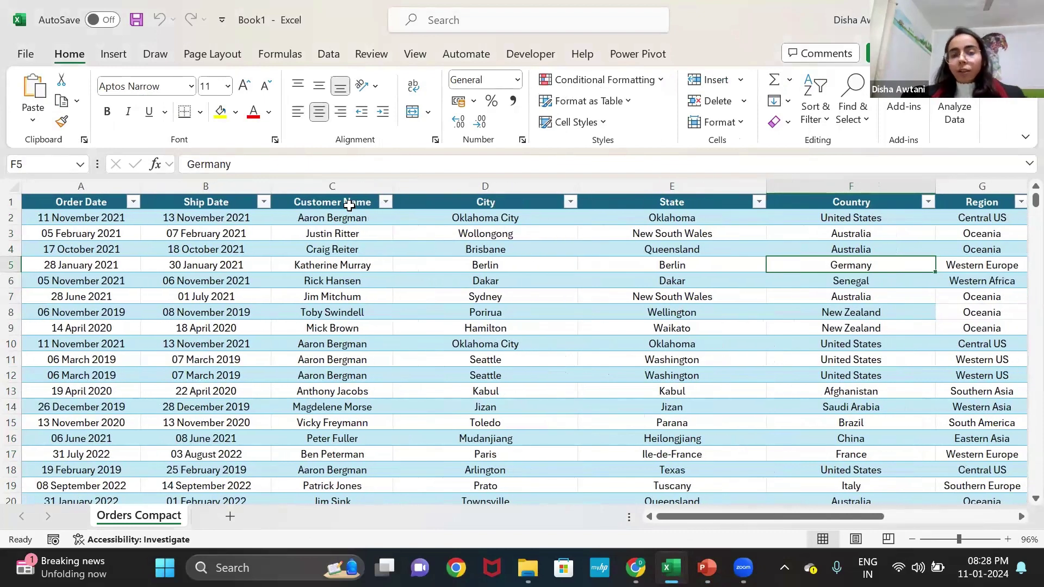
Try Text to Columns on the Customer Name column as delimited data with only Space as delimiter, and cancel the wizard.
{"action": "left_click", "coordinate": [330, 184]}
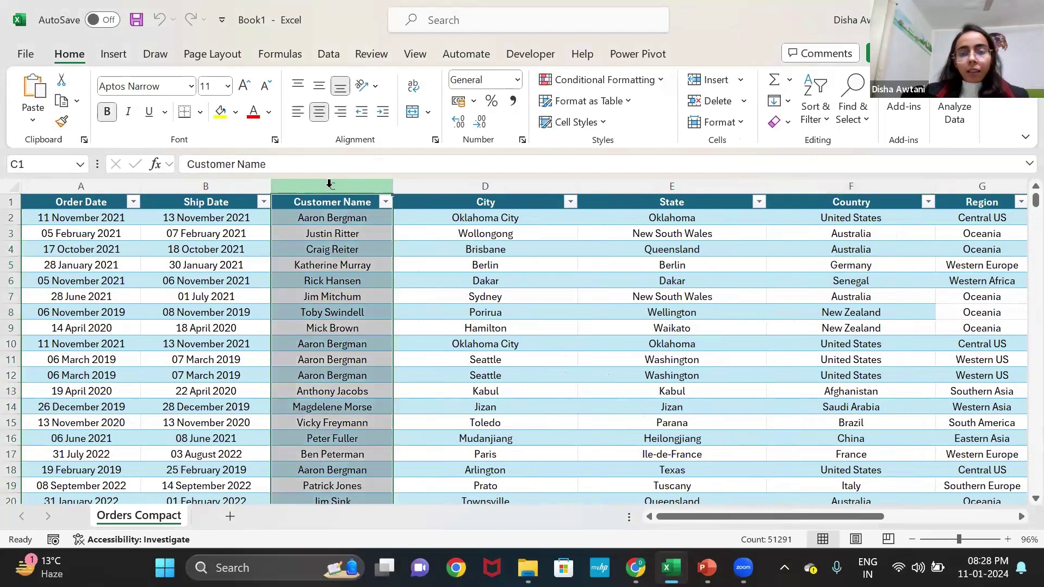
{"action": "left_click", "coordinate": [329, 54]}
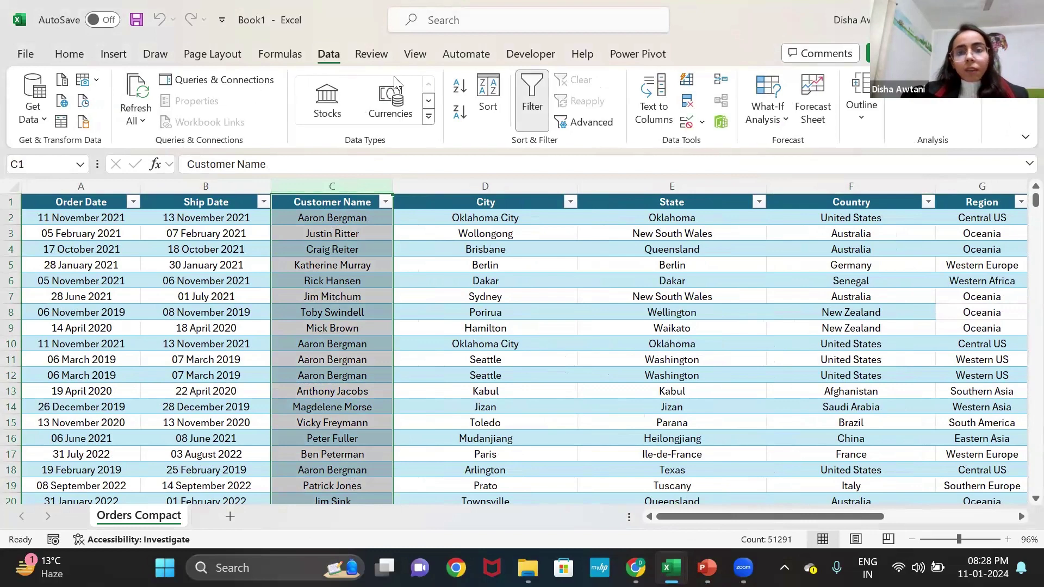
{"action": "left_click", "coordinate": [659, 112]}
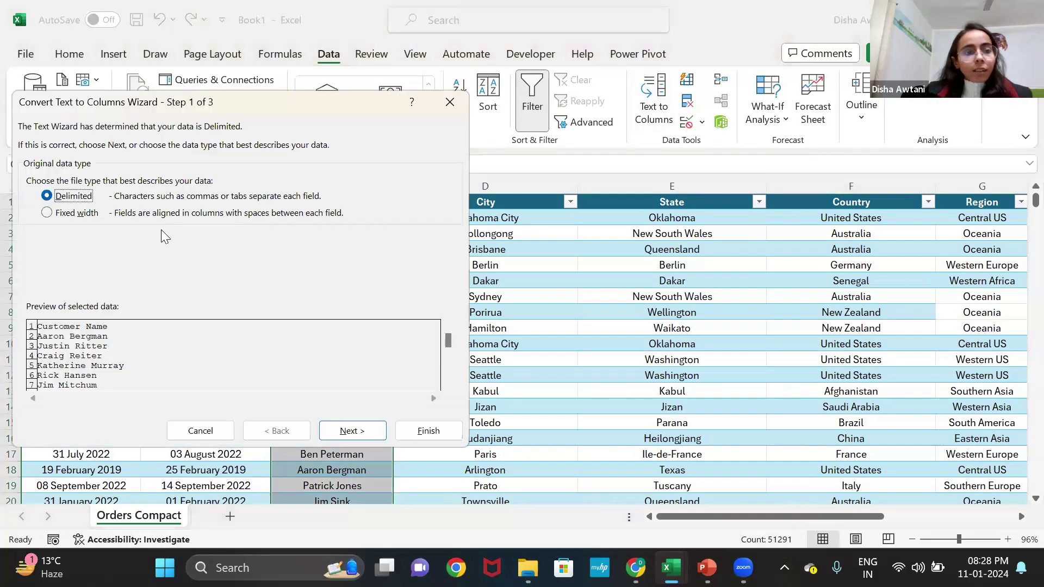
{"action": "left_click", "coordinate": [352, 431]}
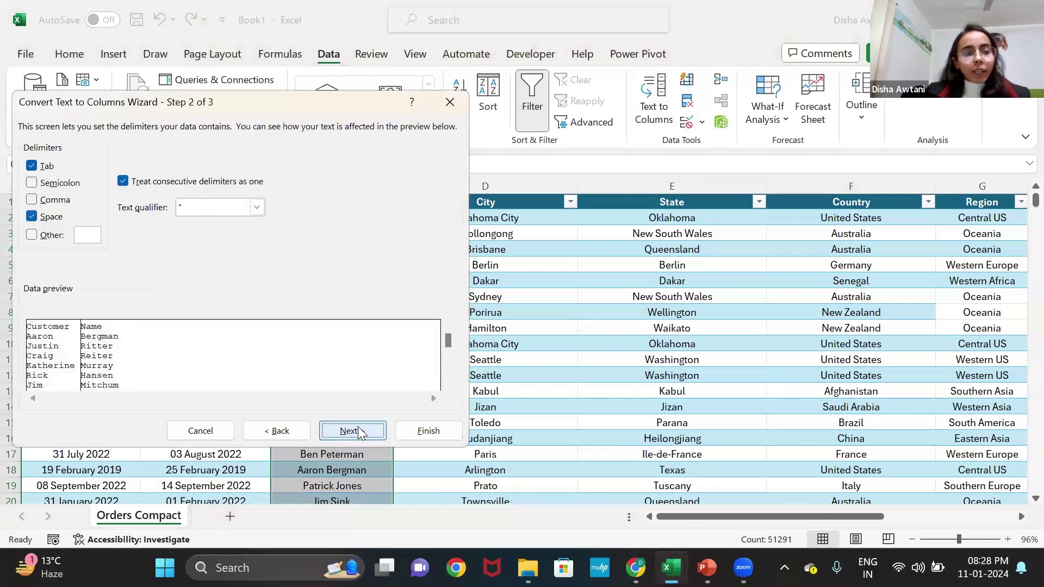
{"action": "left_click", "coordinate": [31, 166]}
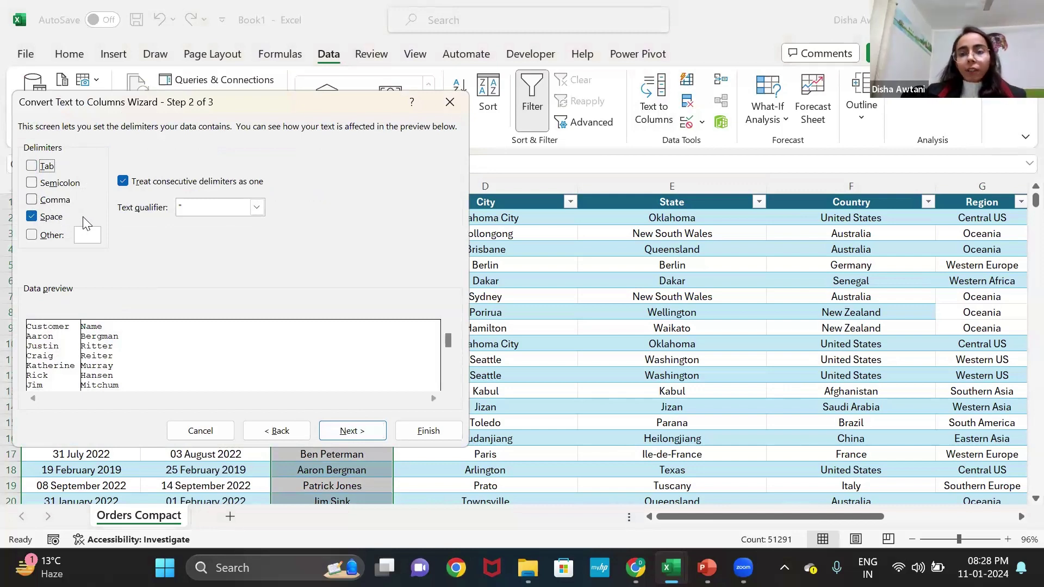
{"action": "left_click", "coordinate": [357, 433]}
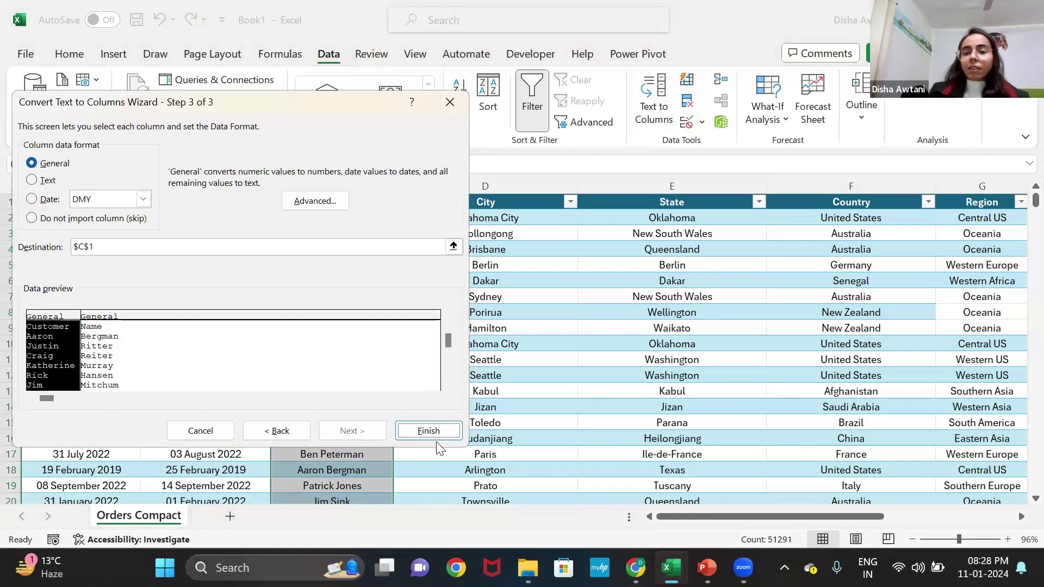
{"action": "left_click", "coordinate": [451, 102]}
Convert the Orders Compact data range $A$1:$O$51291 to a table with headers and load it into the Power Query Editor.
{"action": "left_click", "coordinate": [431, 299]}
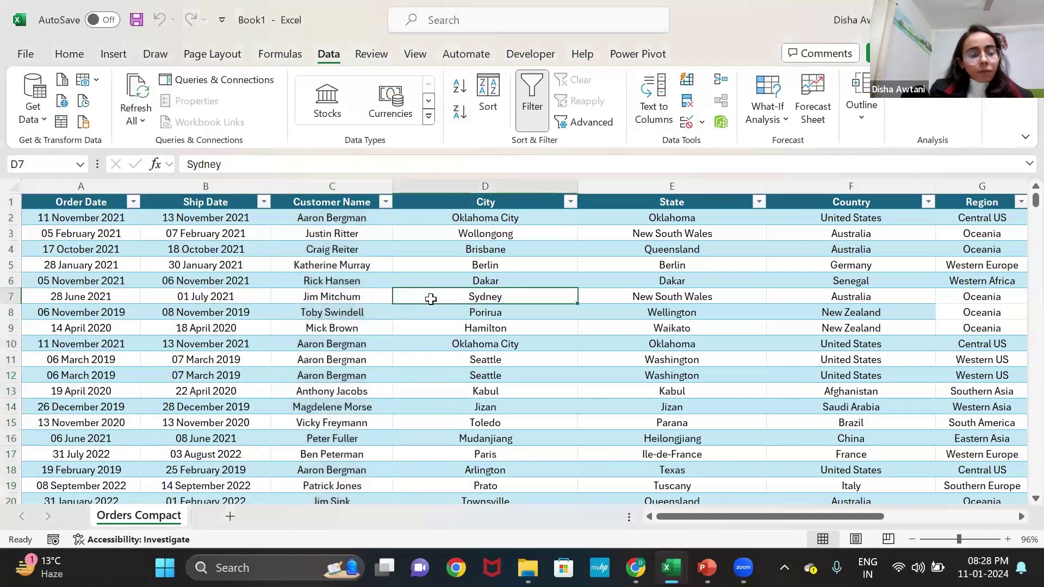
{"action": "key", "text": "ctrl+t"}
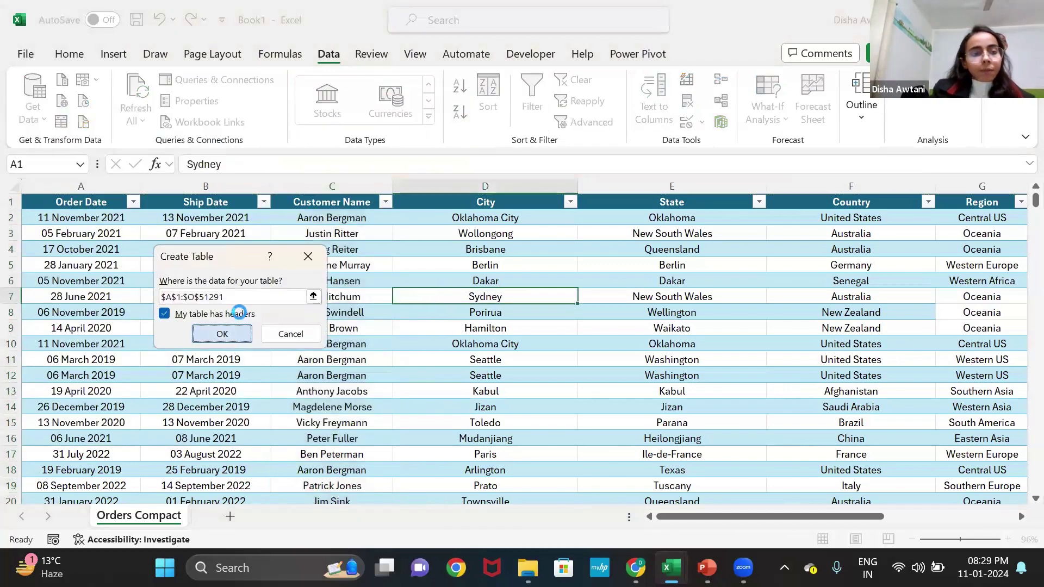
{"action": "key", "text": "Return"}
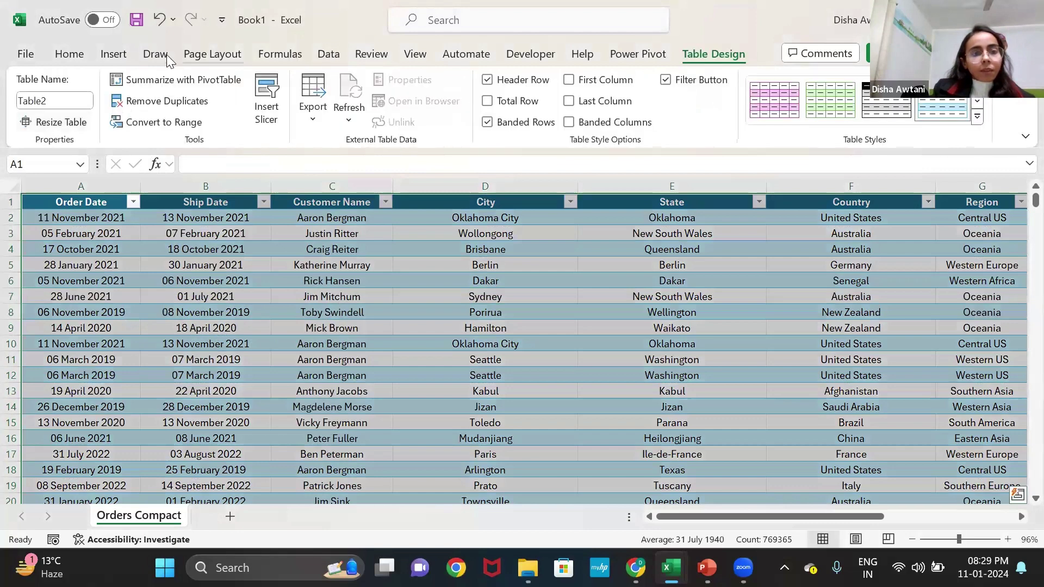
{"action": "left_click", "coordinate": [328, 54]}
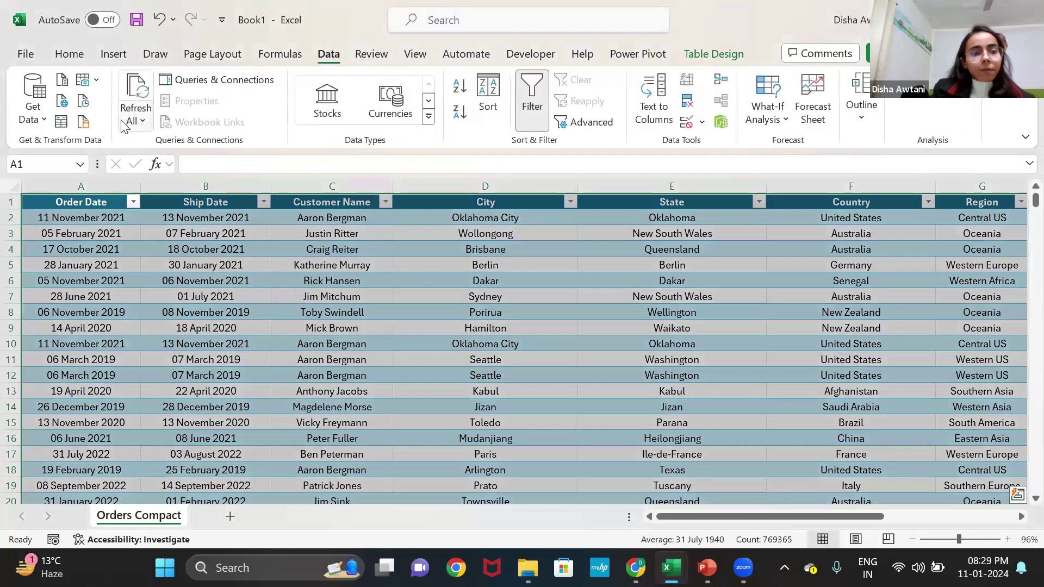
{"action": "left_click", "coordinate": [69, 125]}
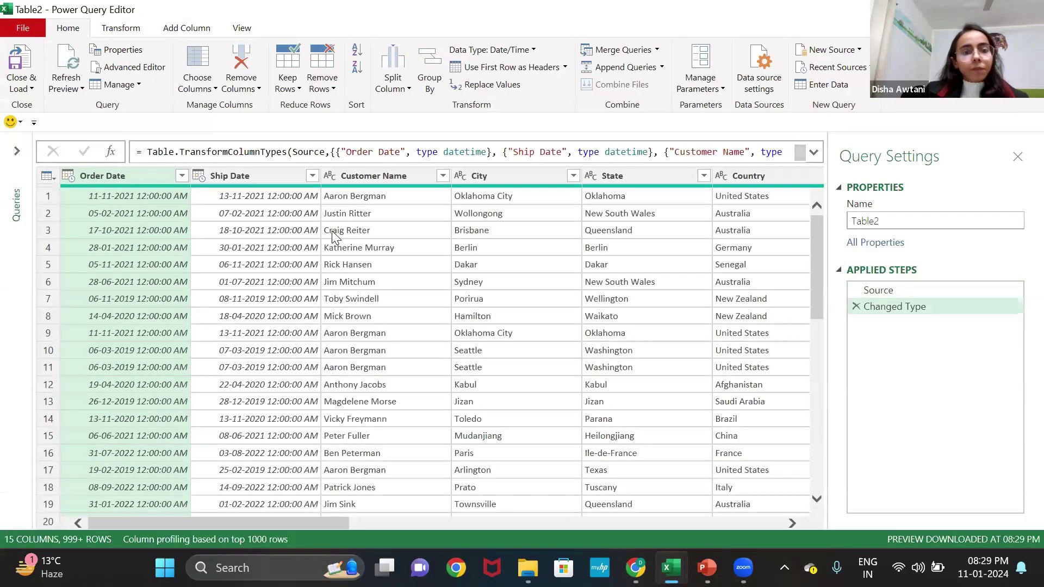
Split the Customer Name column by the Space delimiter at each occurrence of the delimiter.
{"action": "left_click", "coordinate": [375, 179]}
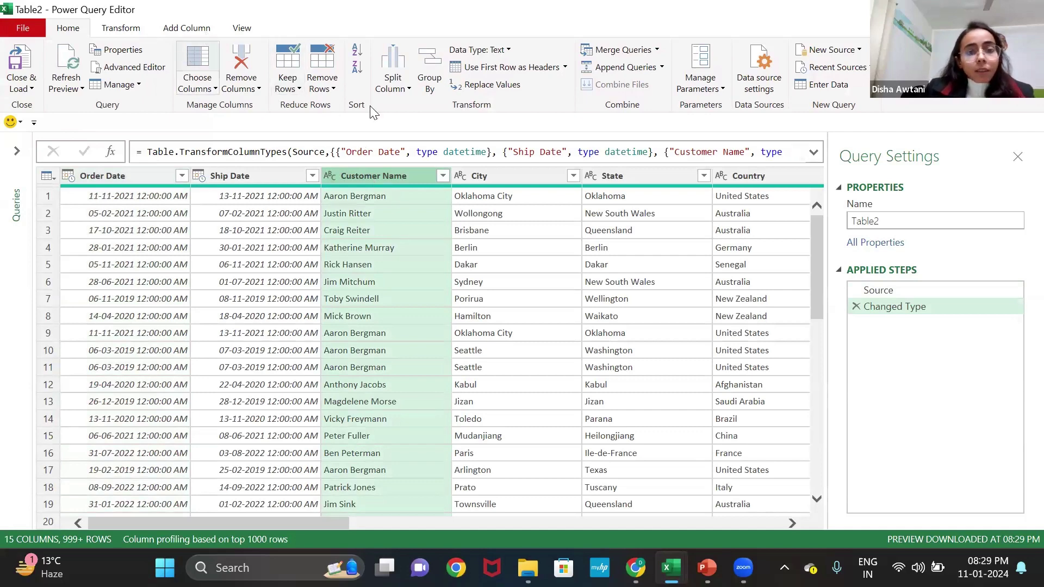
{"action": "left_click", "coordinate": [398, 88]}
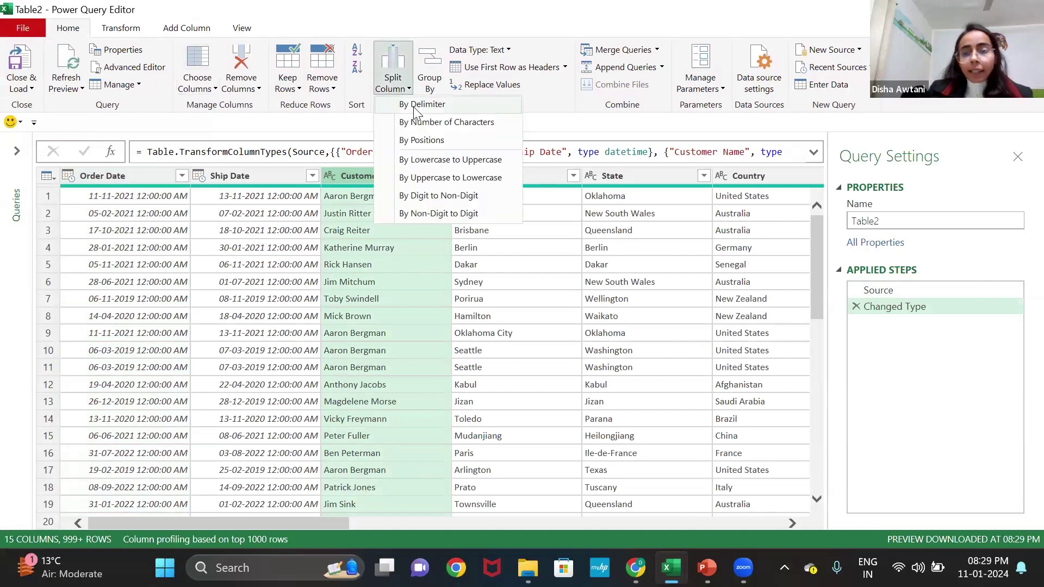
{"action": "left_click", "coordinate": [414, 106]}
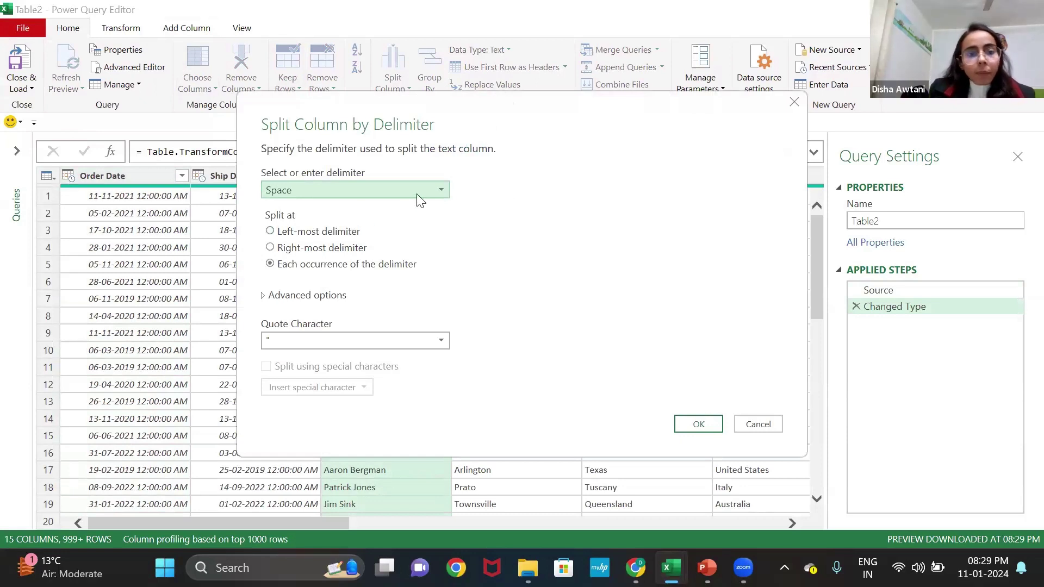
{"action": "left_click_drag", "start_coordinate": [519, 133], "coordinate": [494, 55]}
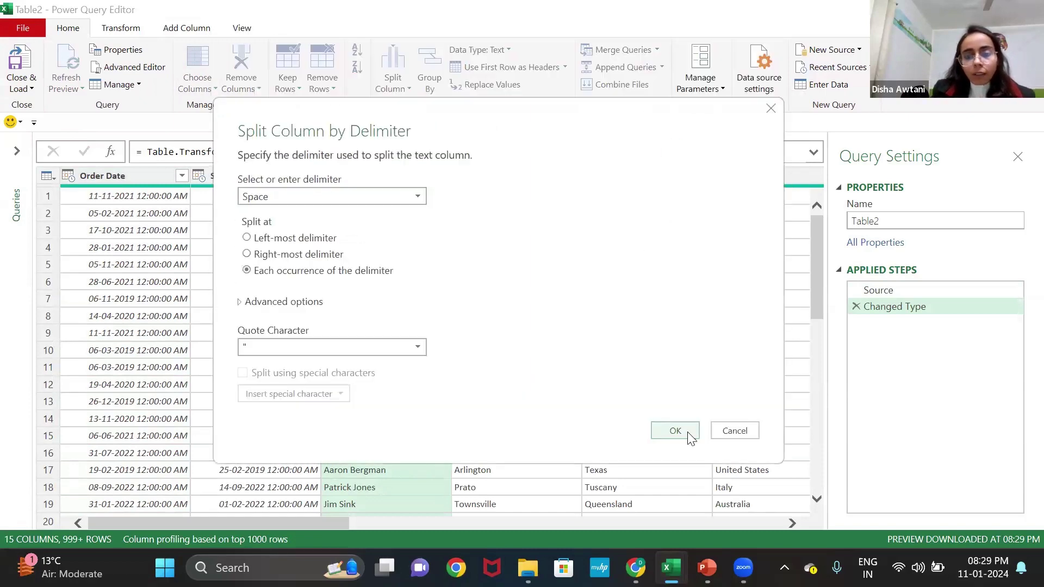
{"action": "left_click", "coordinate": [687, 433]}
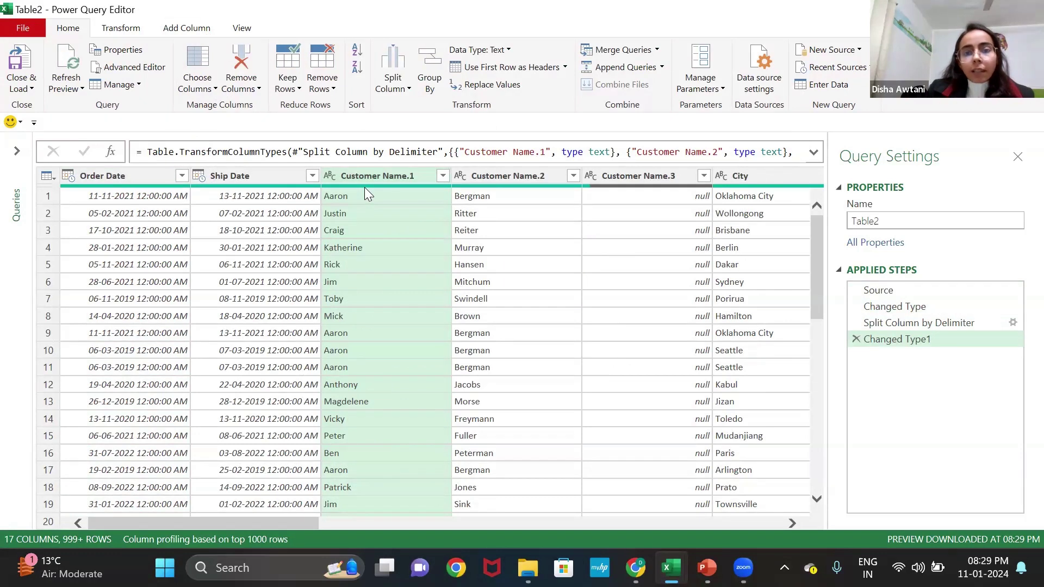
Rename the first two split columns to "first name" and "last name", and close the Power Query Editor discarding the changes.
{"action": "double_click", "coordinate": [383, 174]}
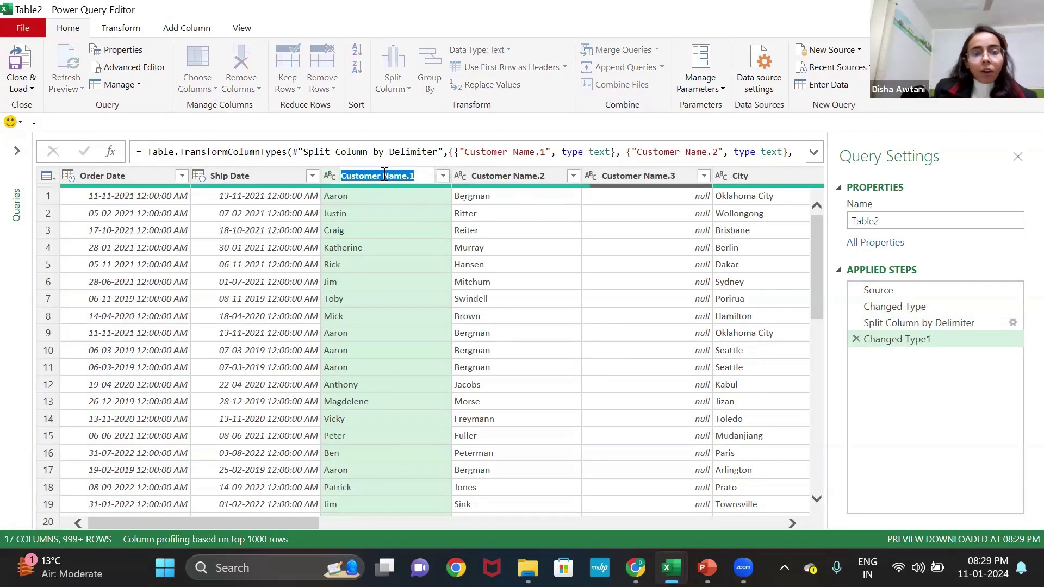
{"action": "type", "text": "fir"}
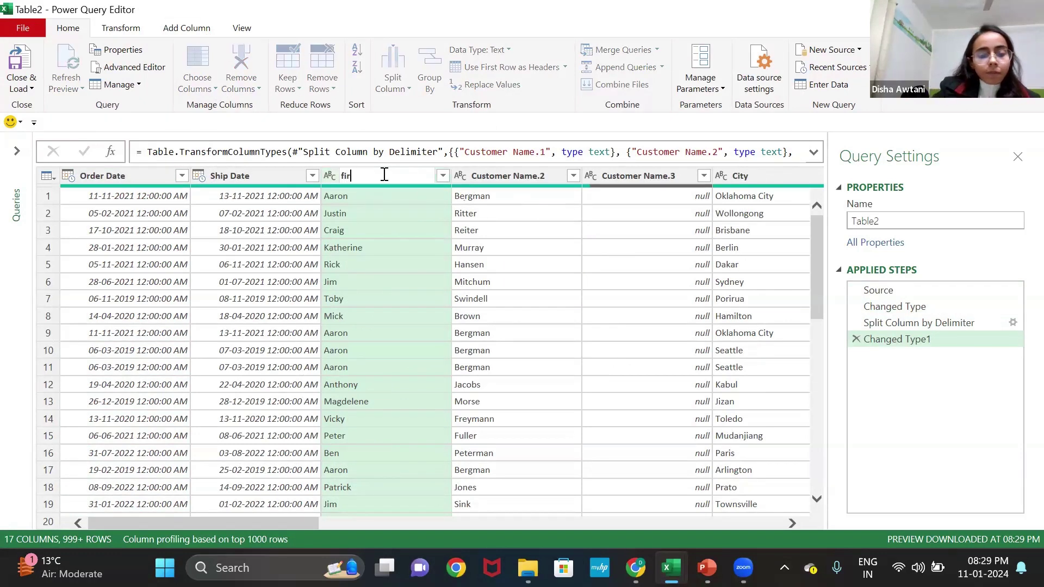
{"action": "type", "text": "st name"}
{"action": "key", "text": "Return"}
{"action": "double_click", "coordinate": [500, 176]}
{"action": "type", "text": "l"}
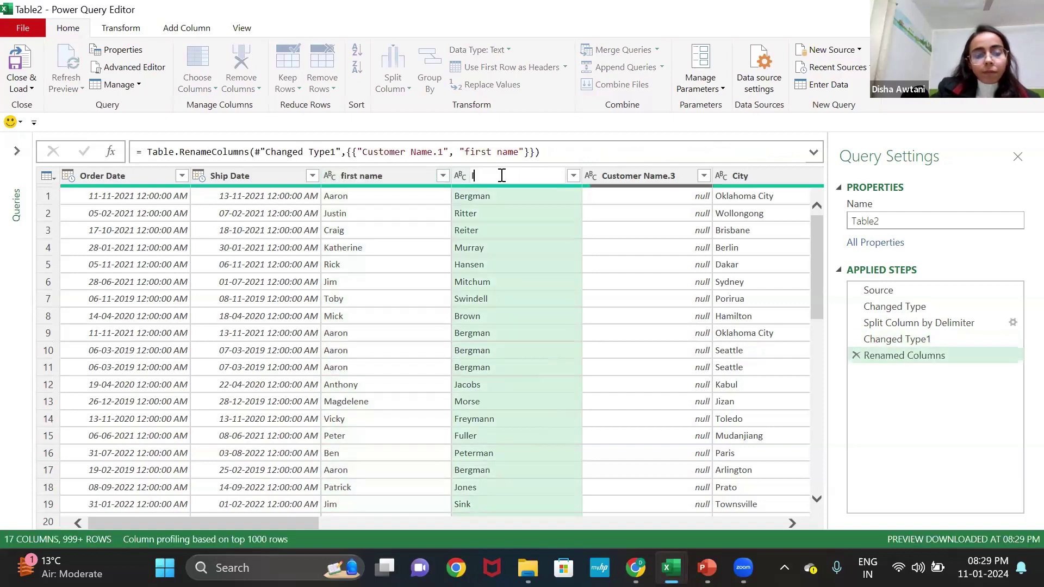
{"action": "type", "text": "ast name"}
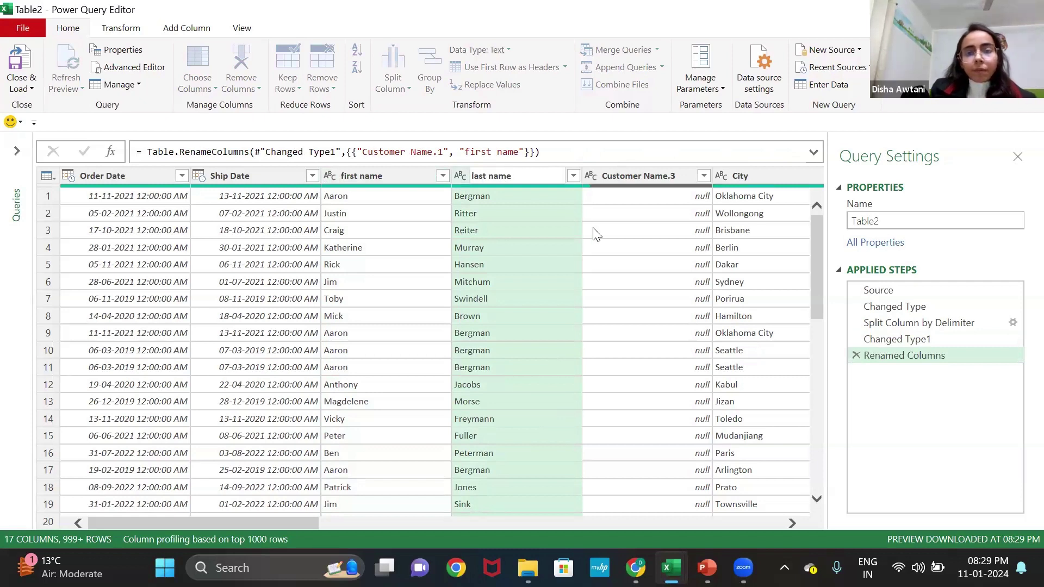
{"action": "key", "text": "Return"}
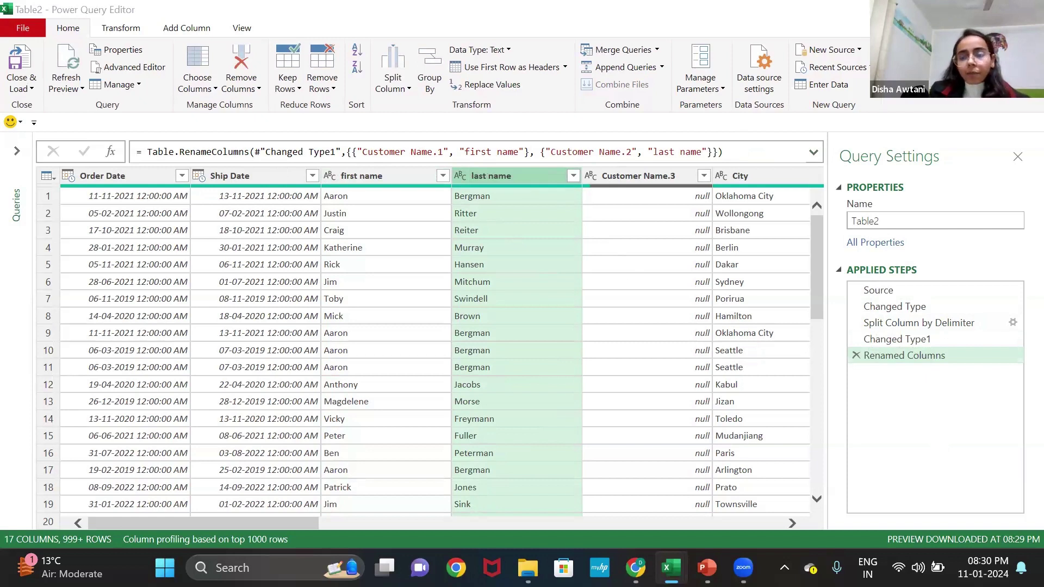
{"action": "key", "text": "alt+F4"}
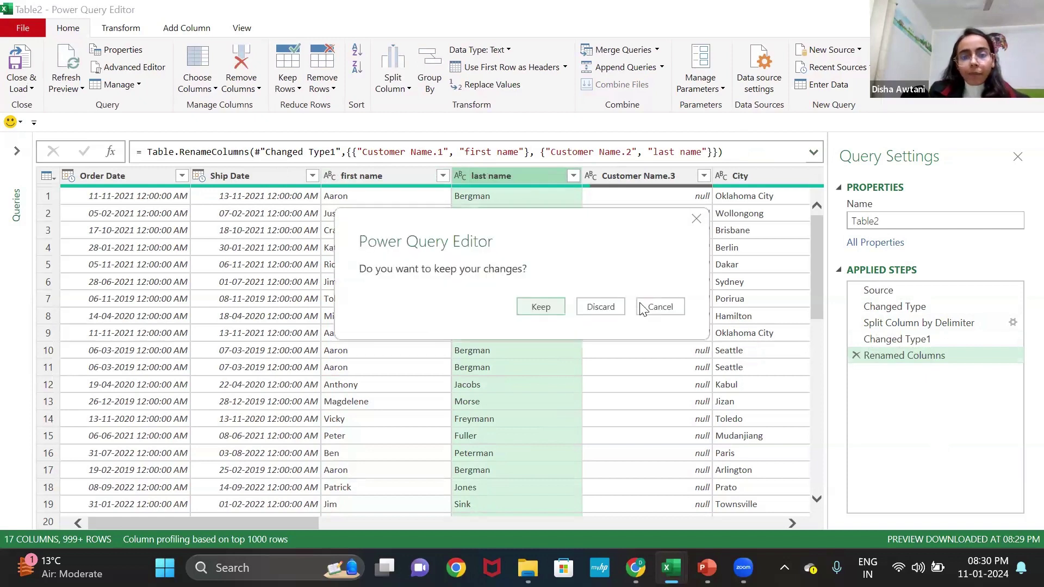
{"action": "left_click", "coordinate": [595, 308]}
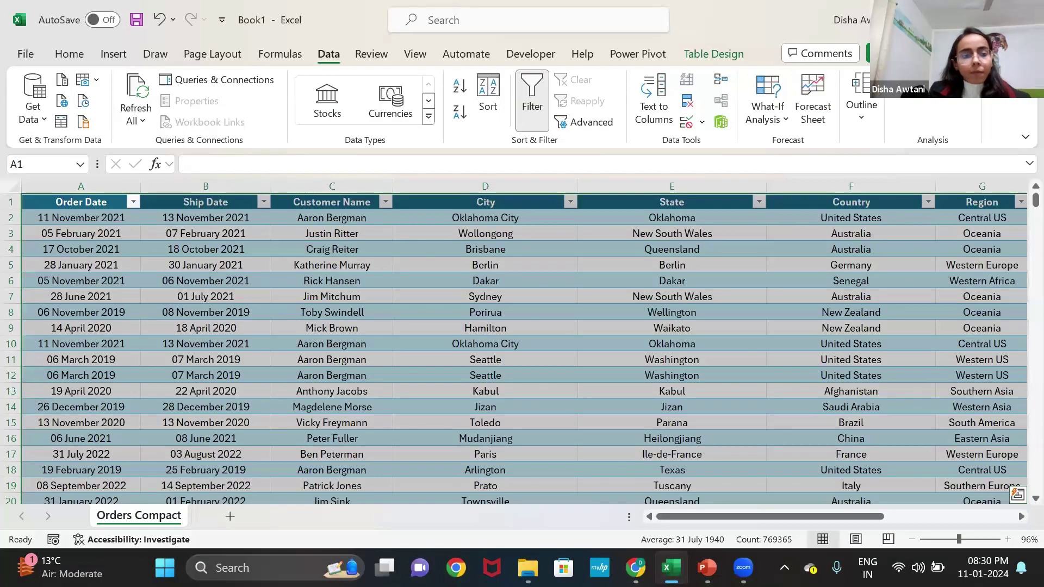
Switch to the PowerPoint presentation and view slide 10 on the conditional column.
{"action": "key", "text": "alt+Tab"}
{"action": "left_click", "coordinate": [75, 463]}
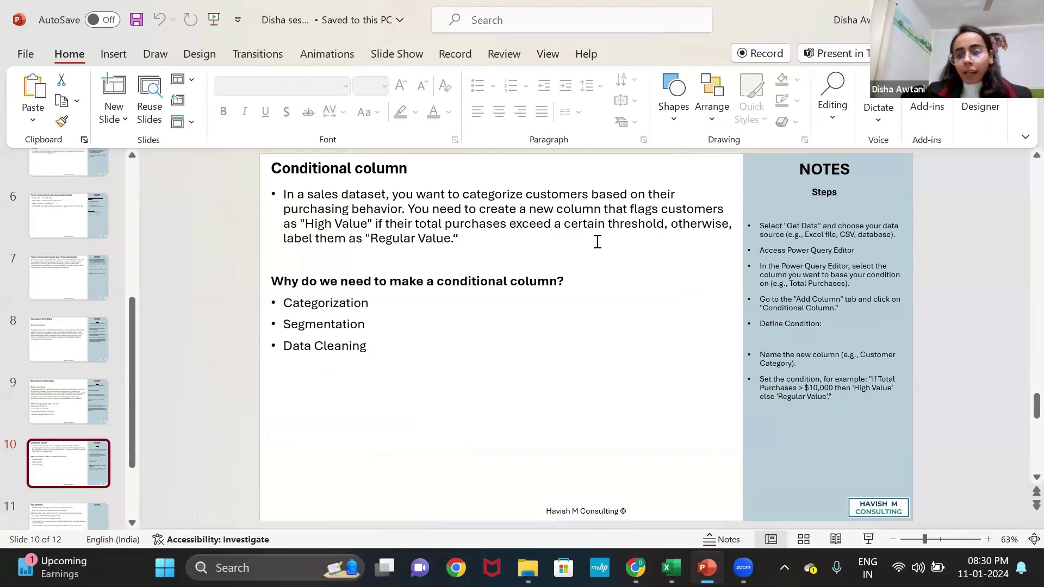
Switch to the Book2 workbook in Excel and load its Orders Compact table into the Power Query Editor.
{"action": "mouse_move", "coordinate": [671, 568]}
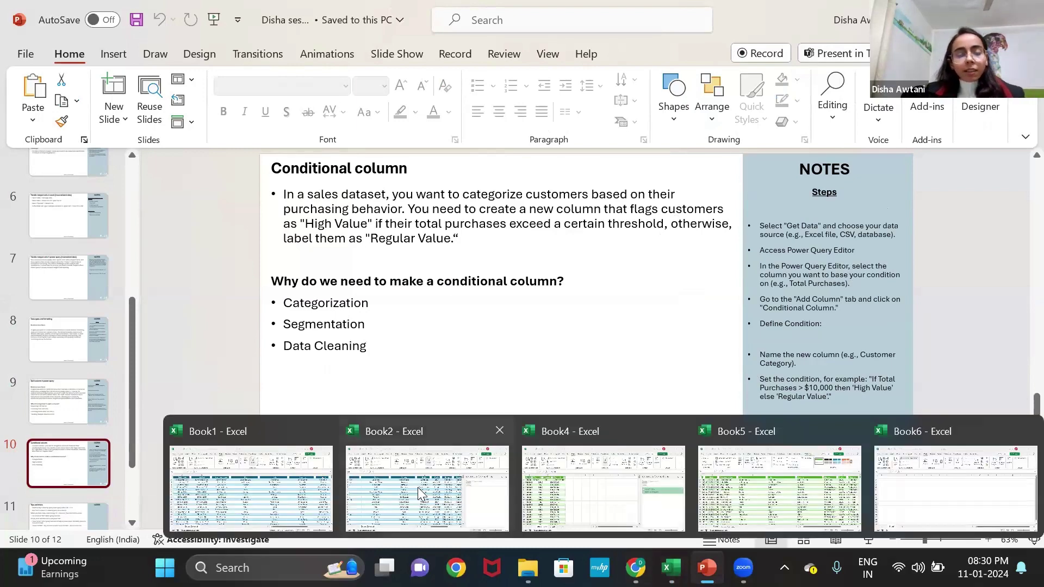
{"action": "left_click", "coordinate": [418, 488]}
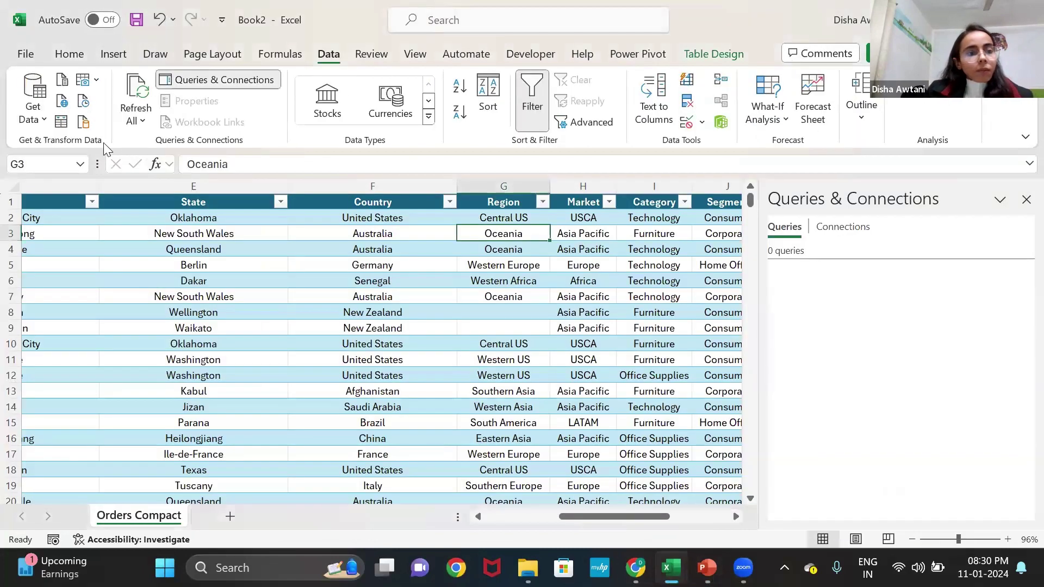
{"action": "left_click", "coordinate": [62, 122]}
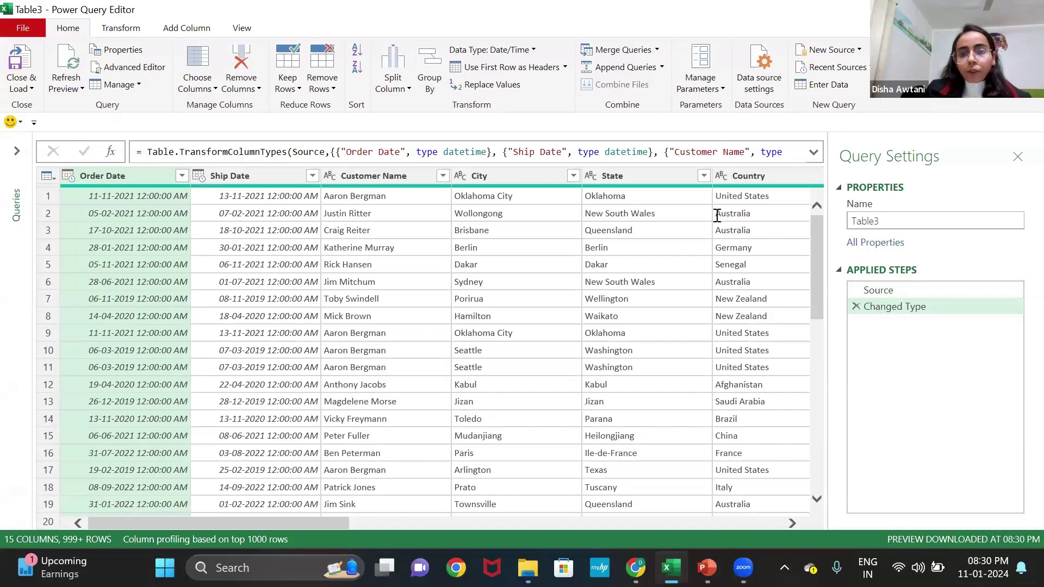
Switch to PowerPoint to review the conditional column slide, and return to the Power Query Editor in Excel.
{"action": "key", "text": "alt+Tab"}
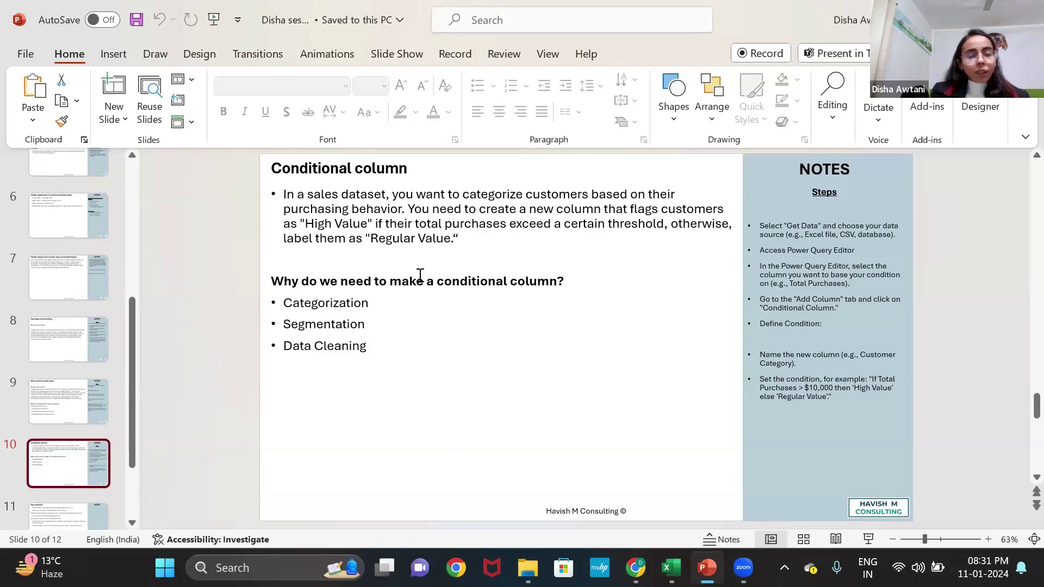
{"action": "mouse_move", "coordinate": [671, 568]}
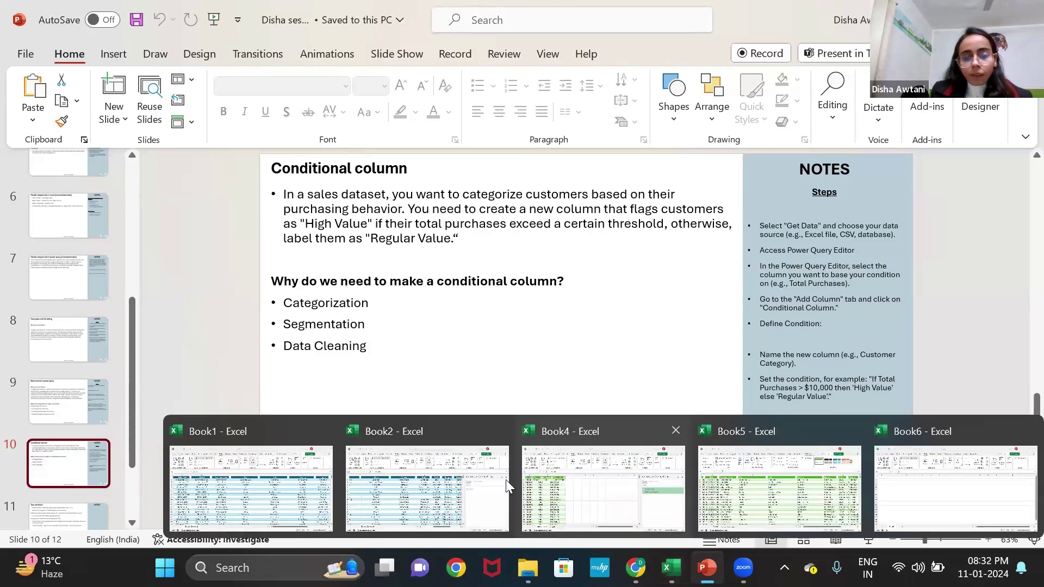
{"action": "left_click", "coordinate": [474, 487]}
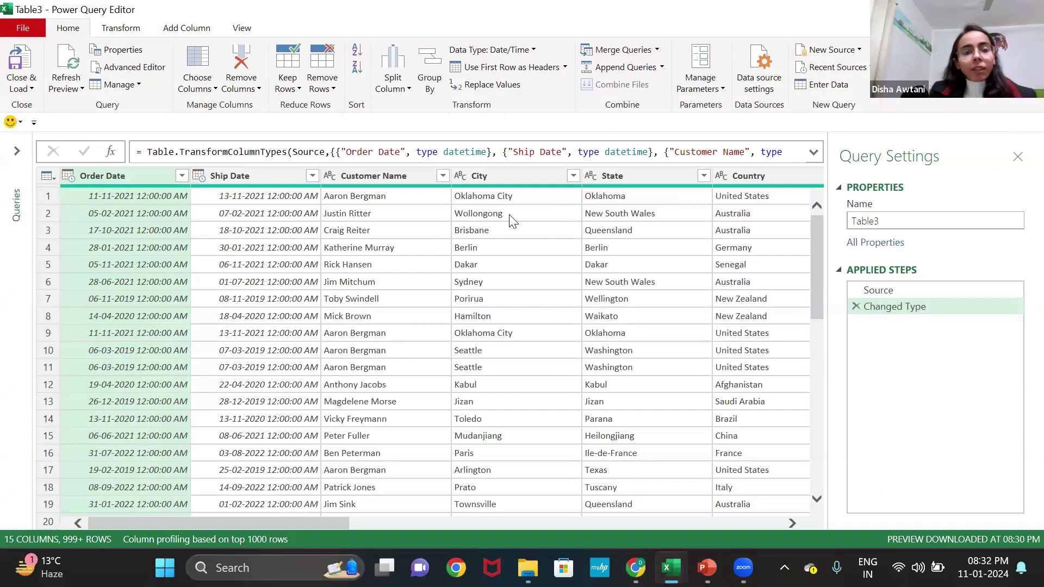
Select the Quantity column and open the Add Conditional Column dialog.
{"action": "scroll", "coordinate": [482, 233], "scroll_direction": "right", "scroll_amount": 5}
{"action": "scroll", "coordinate": [481, 232], "scroll_direction": "right", "scroll_amount": 6}
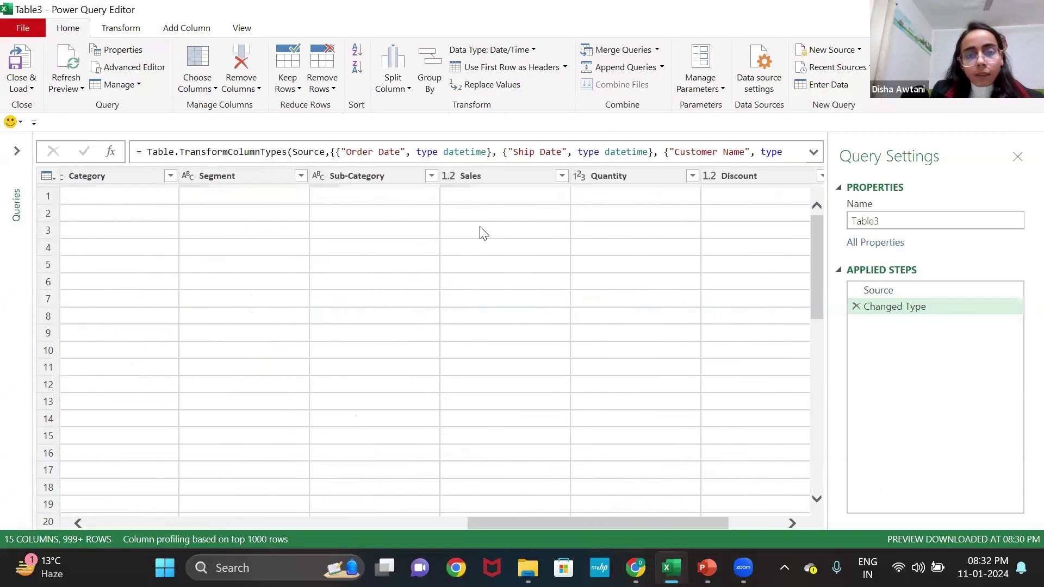
{"action": "left_click", "coordinate": [484, 179]}
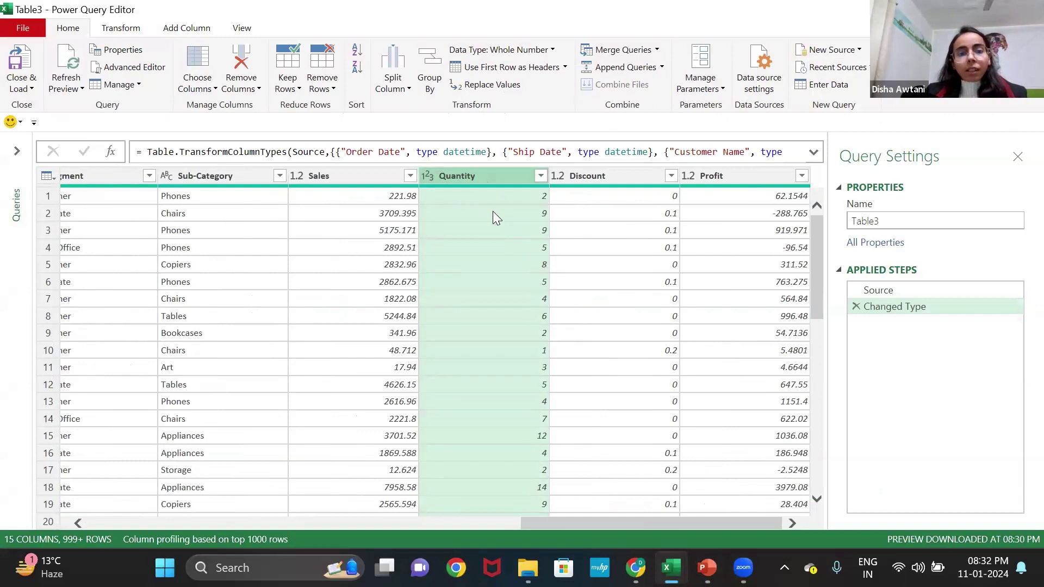
{"action": "left_click", "coordinate": [186, 30]}
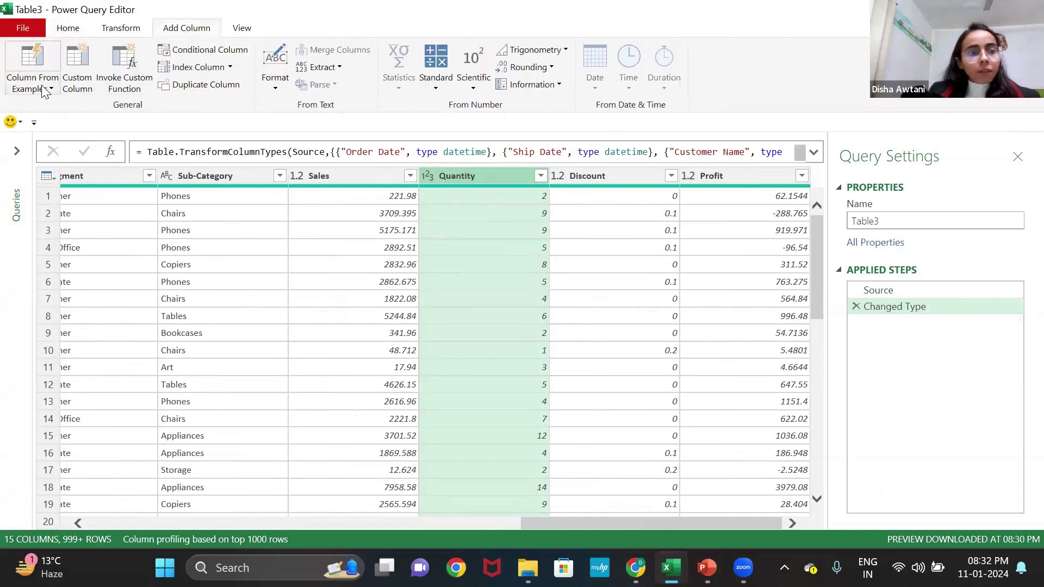
{"action": "left_click", "coordinate": [79, 86]}
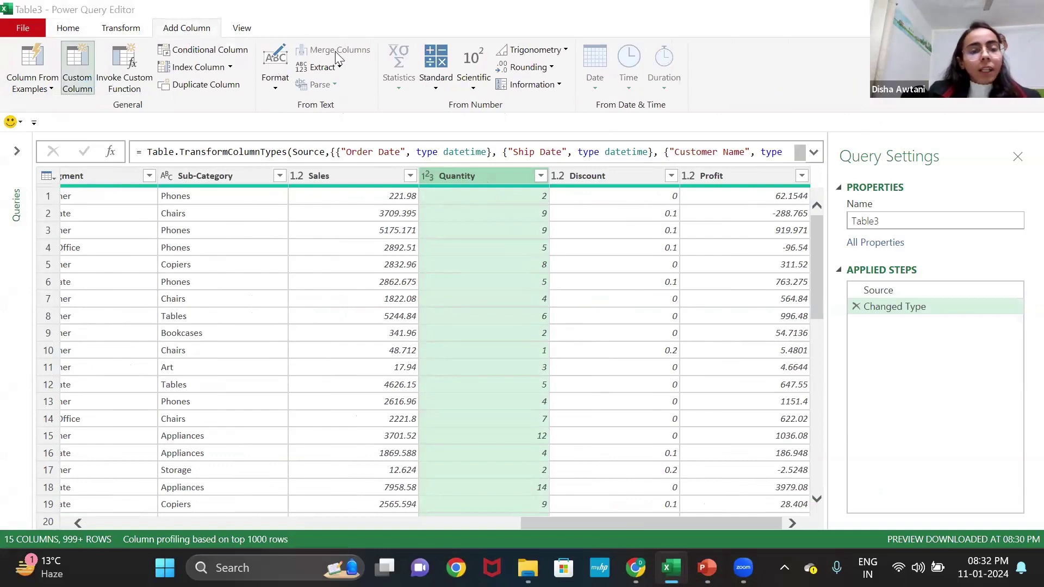
{"action": "left_click", "coordinate": [759, 420]}
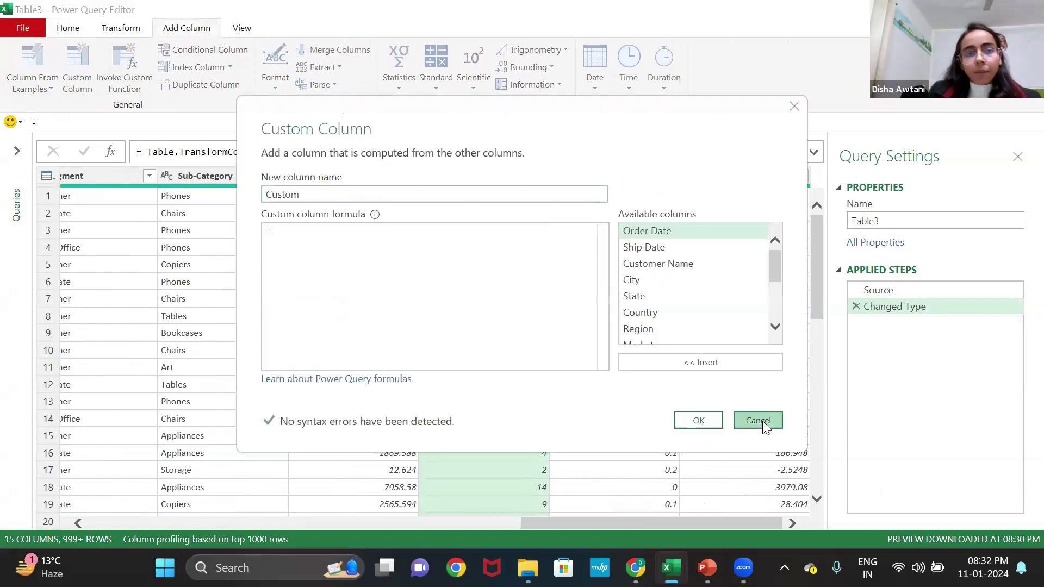
{"action": "left_click", "coordinate": [218, 51]}
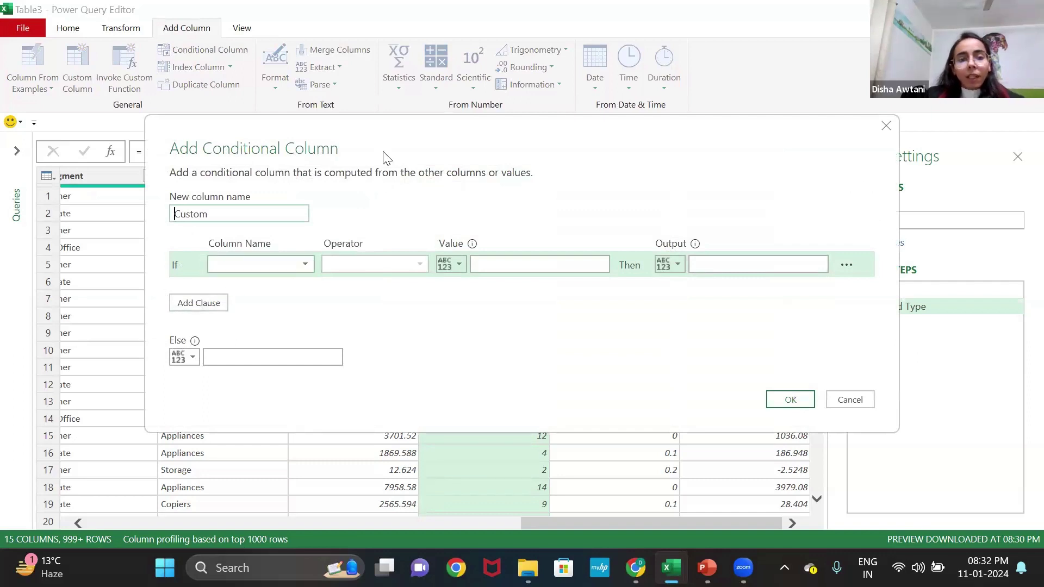
Set the If clause to test whether the Quantity column "is greater than" a value.
{"action": "left_click_drag", "start_coordinate": [386, 158], "coordinate": [413, 76]}
{"action": "left_click", "coordinate": [334, 177]}
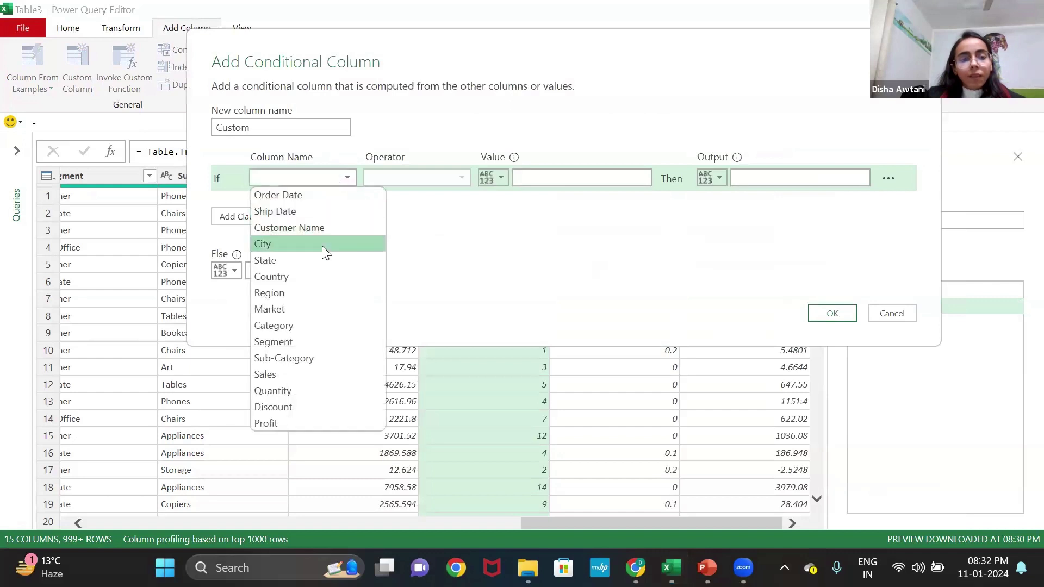
{"action": "left_click", "coordinate": [338, 178]}
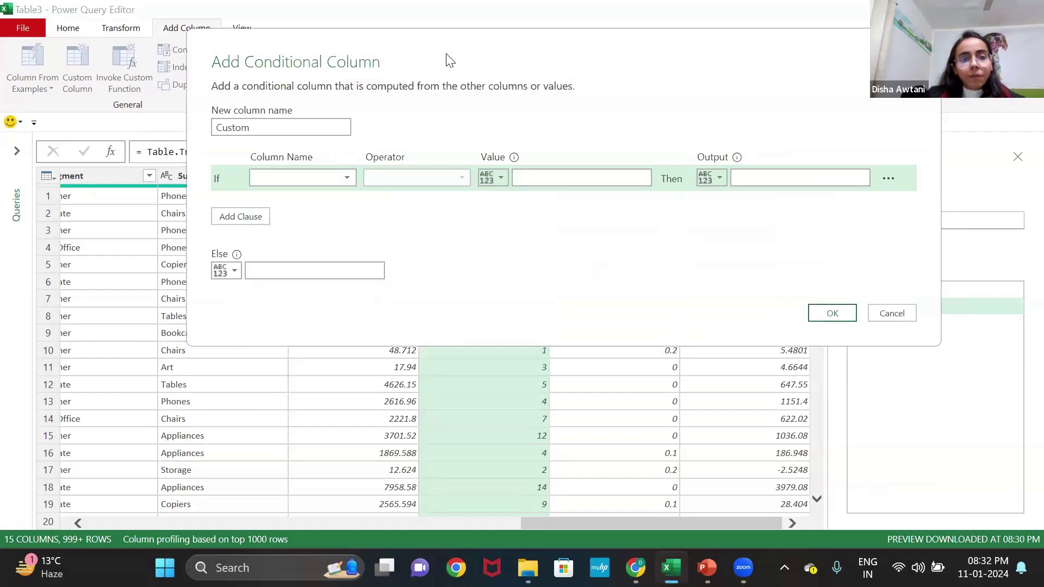
{"action": "left_click_drag", "start_coordinate": [454, 58], "coordinate": [555, 31]}
{"action": "left_click", "coordinate": [430, 151]}
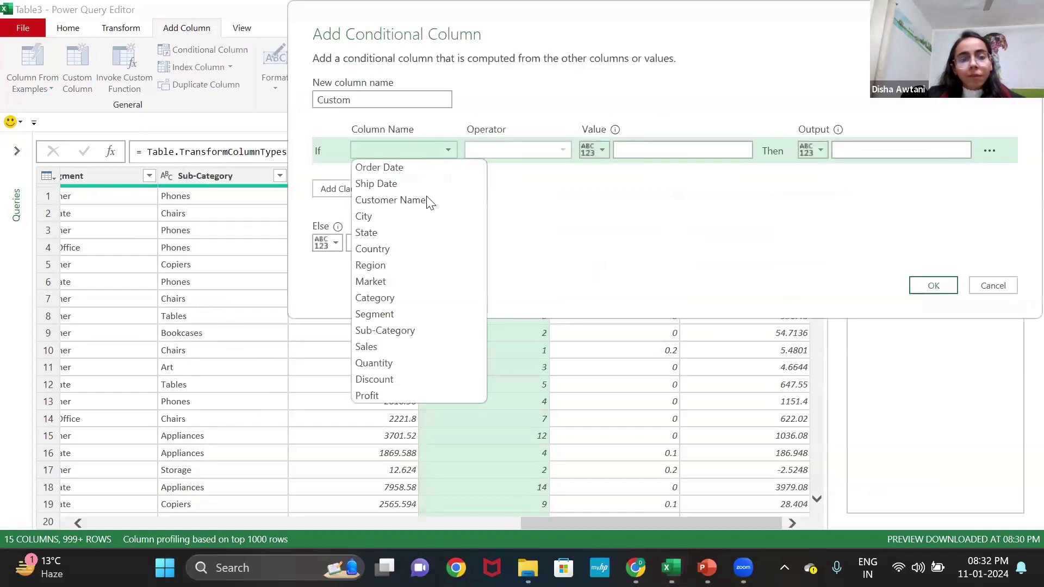
{"action": "left_click", "coordinate": [508, 72]}
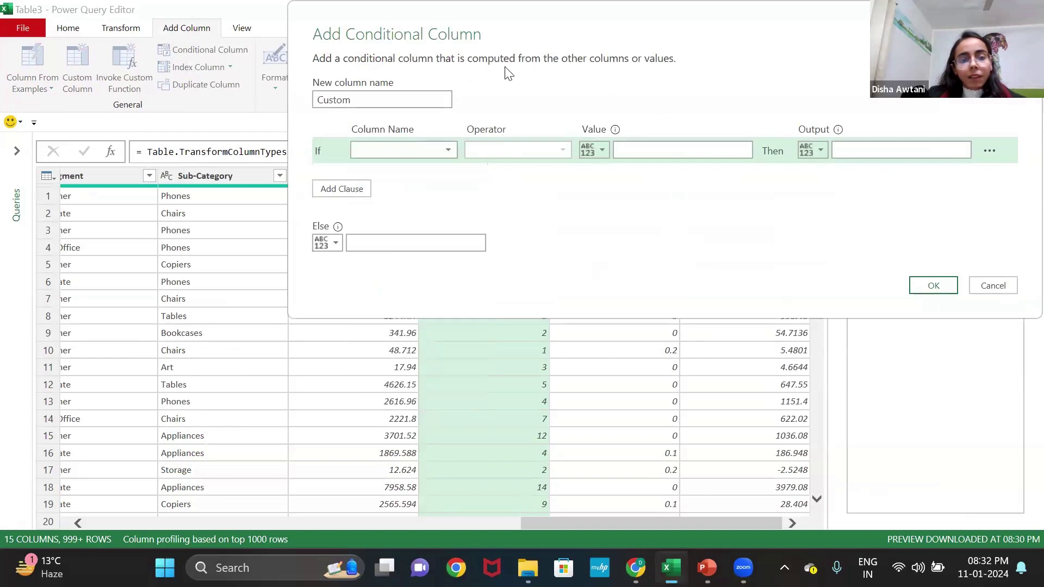
{"action": "left_click_drag", "start_coordinate": [508, 73], "coordinate": [489, 303]}
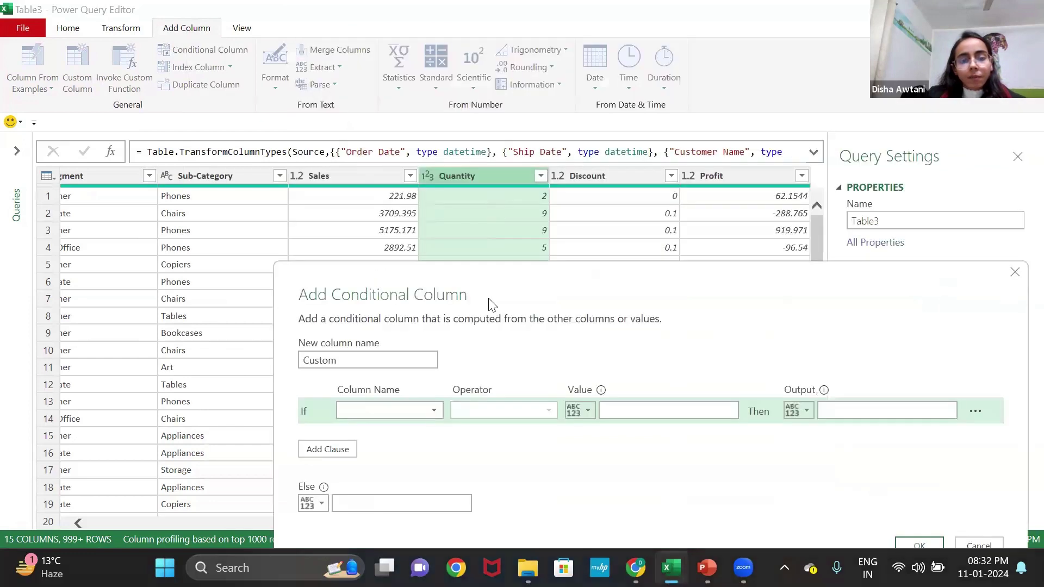
{"action": "left_click", "coordinate": [433, 412]}
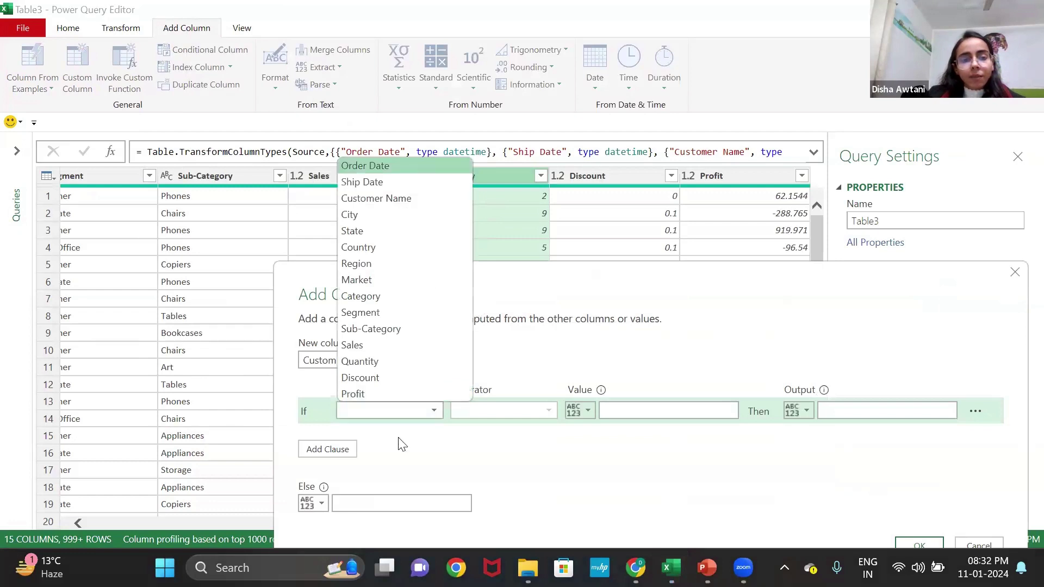
{"action": "left_click", "coordinate": [408, 362]}
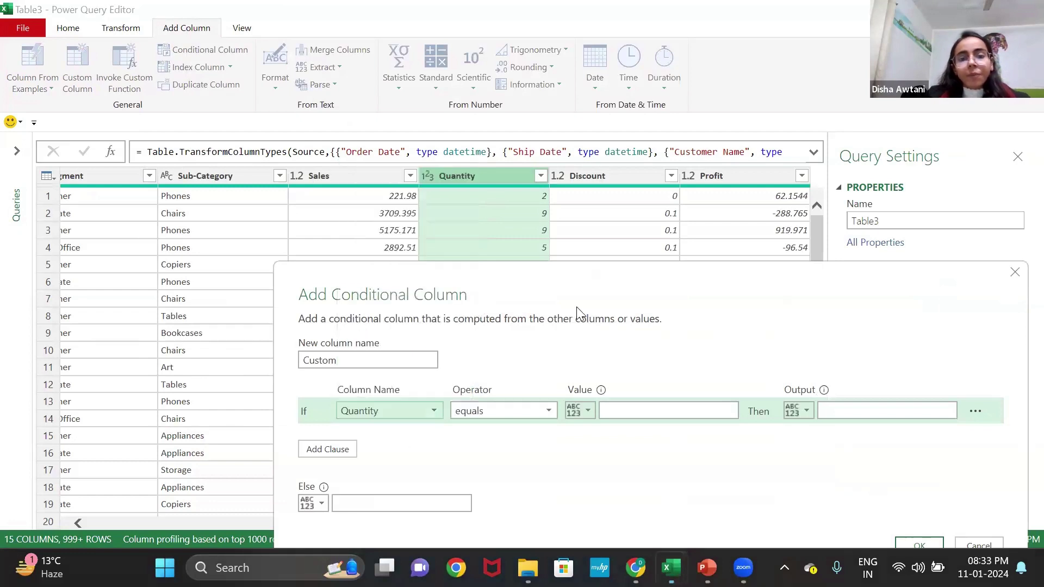
{"action": "left_click", "coordinate": [534, 411]}
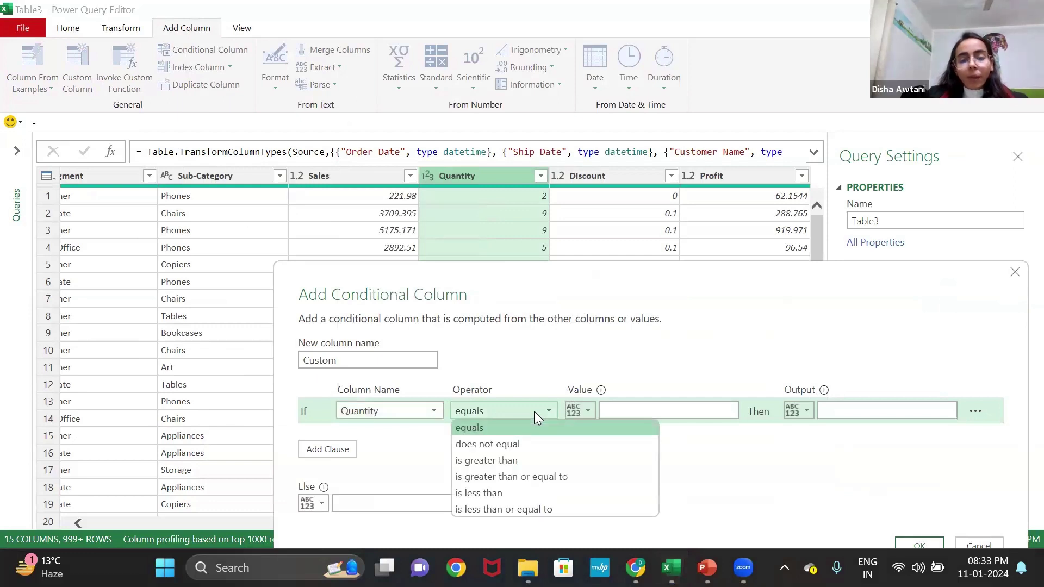
{"action": "left_click", "coordinate": [526, 460]}
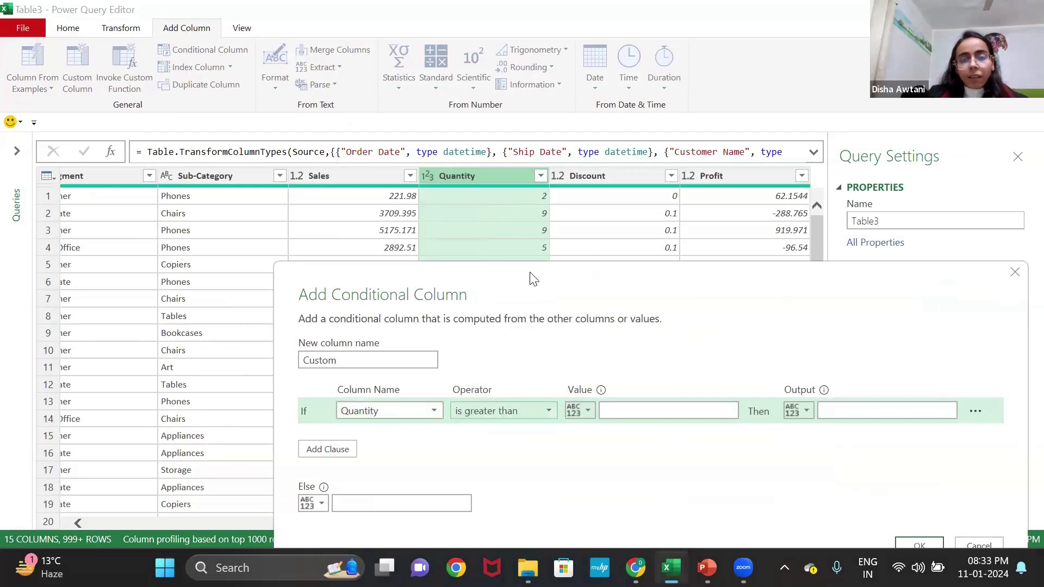
Set the clause's comparison value to 8 and its output to "high value customers".
{"action": "left_click_drag", "start_coordinate": [532, 279], "coordinate": [348, 161]}
{"action": "left_click", "coordinate": [517, 291]}
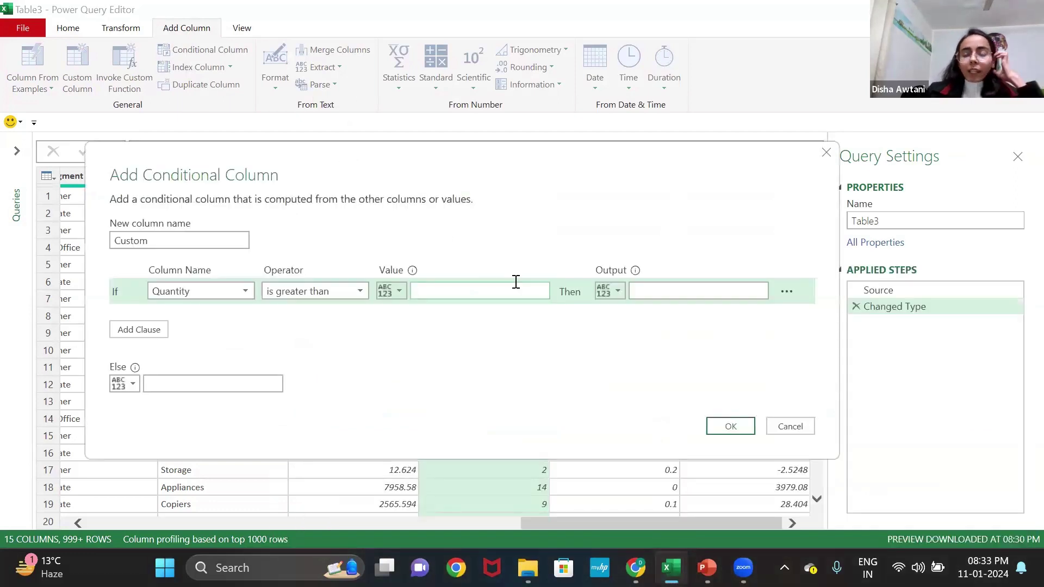
{"action": "type", "text": "8"}
{"action": "left_click", "coordinate": [667, 289]}
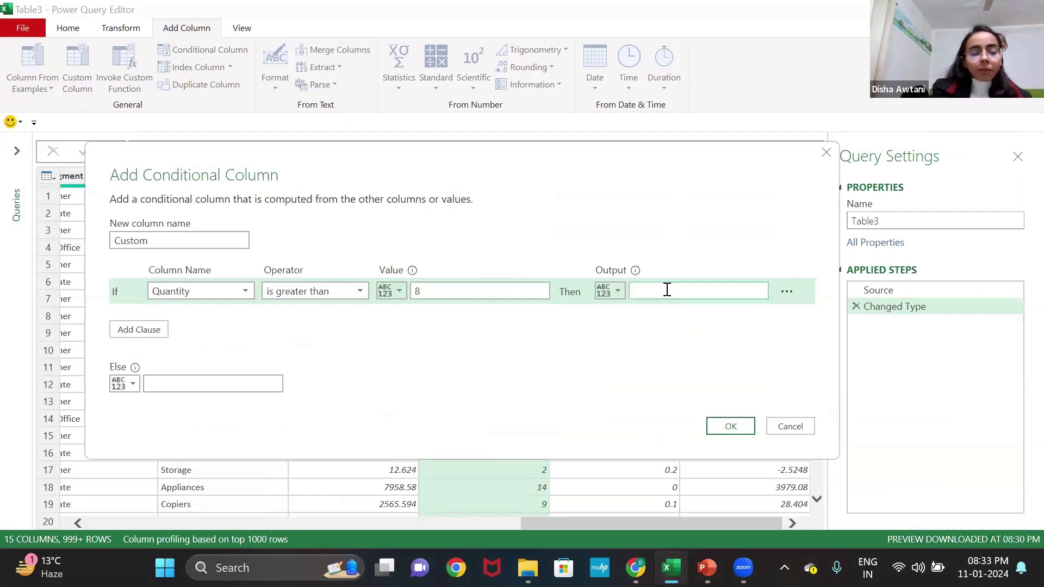
{"action": "type", "text": "high"}
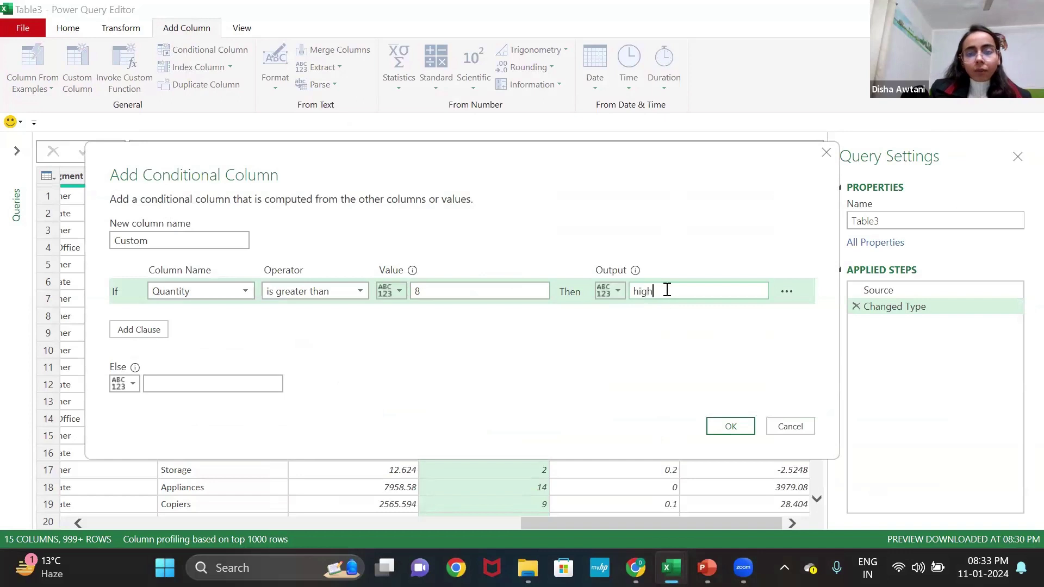
{"action": "type", "text": " value customers"}
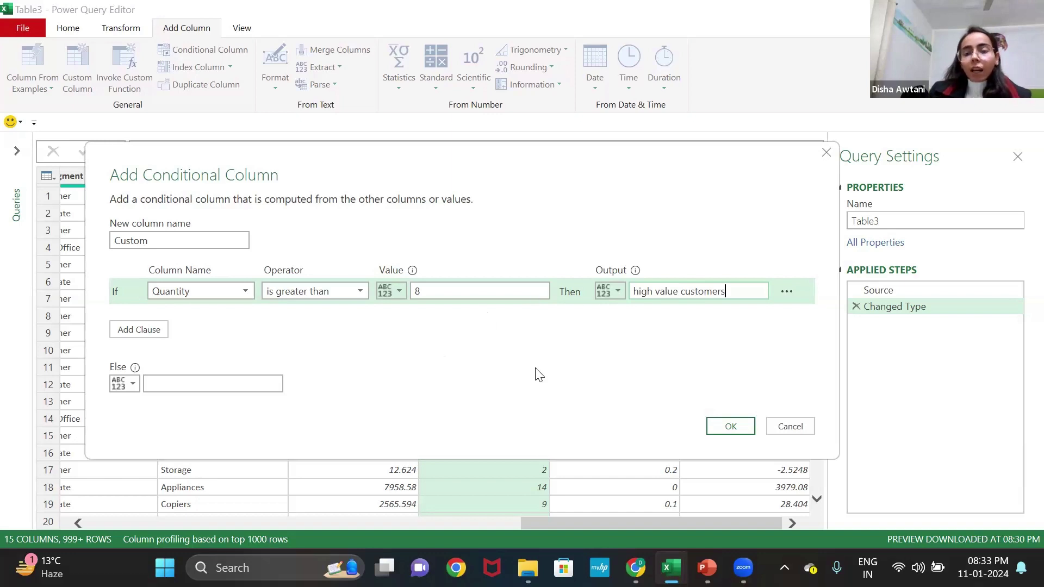
Enter "regular customer" as the Else result of the conditional column.
{"action": "left_click", "coordinate": [233, 385]}
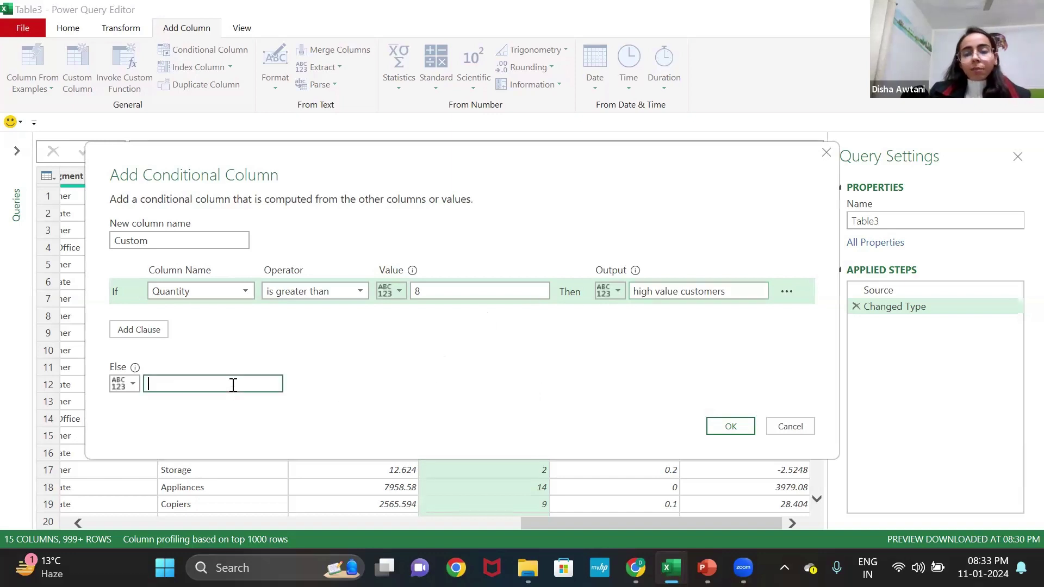
{"action": "type", "text": "r"}
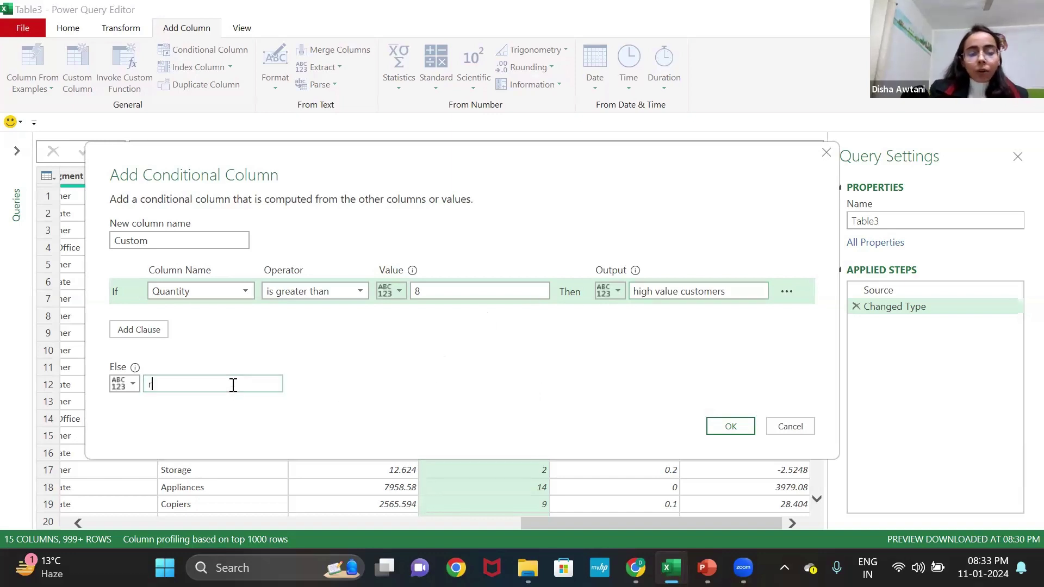
{"action": "type", "text": "egular customer"}
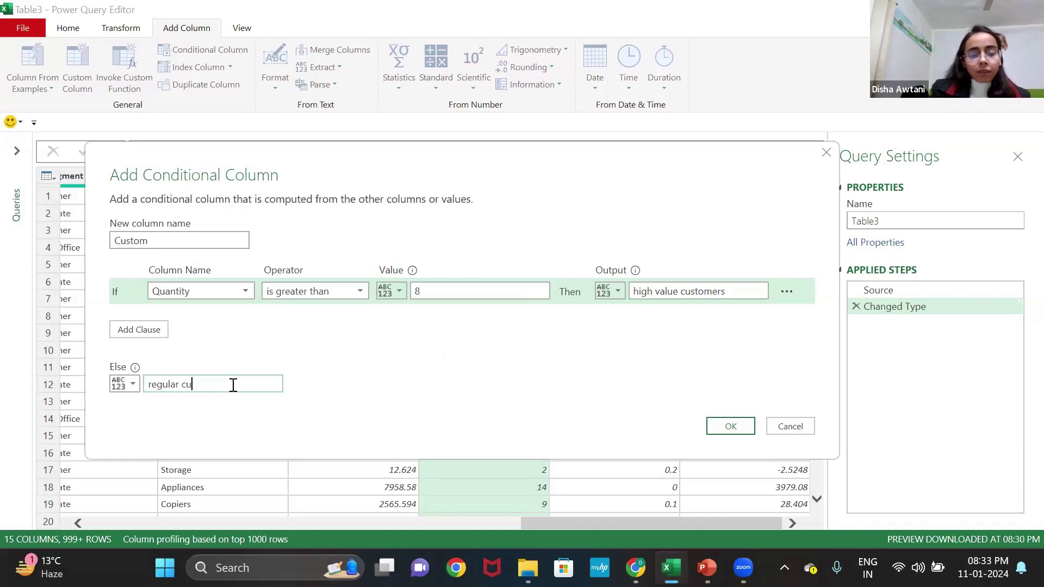
Create the conditional column Custom giving "high value customers" when Quantity is greater than 8, otherwise "regular customer".
{"action": "left_click", "coordinate": [735, 427]}
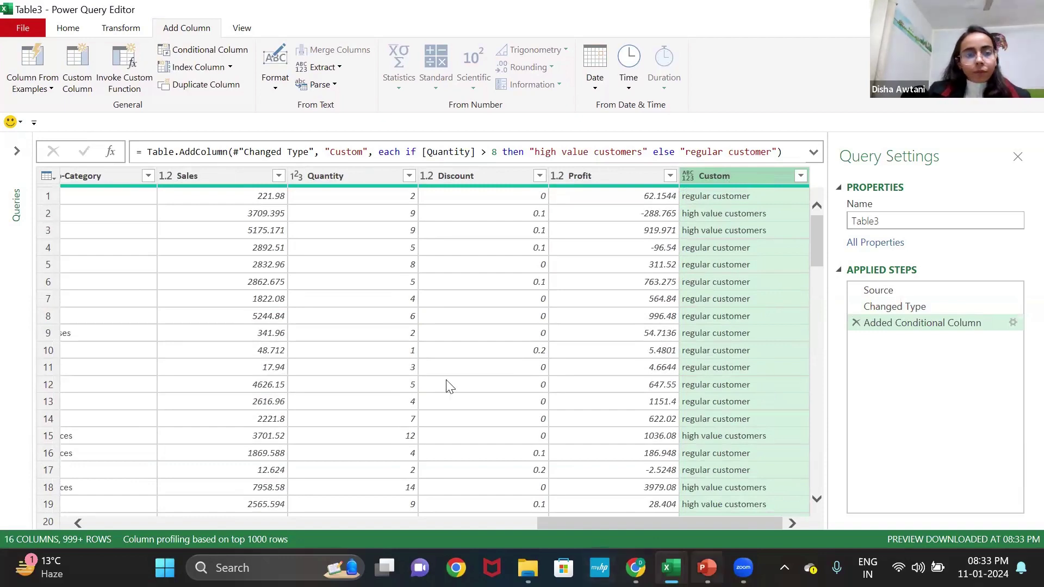
Switch to the PowerPoint presentation, view the Tips and tricks slide, and return to Excel.
{"action": "key", "text": "alt+Tab"}
{"action": "scroll", "coordinate": [71, 432], "scroll_direction": "down", "scroll_amount": 2}
{"action": "left_click", "coordinate": [74, 404]}
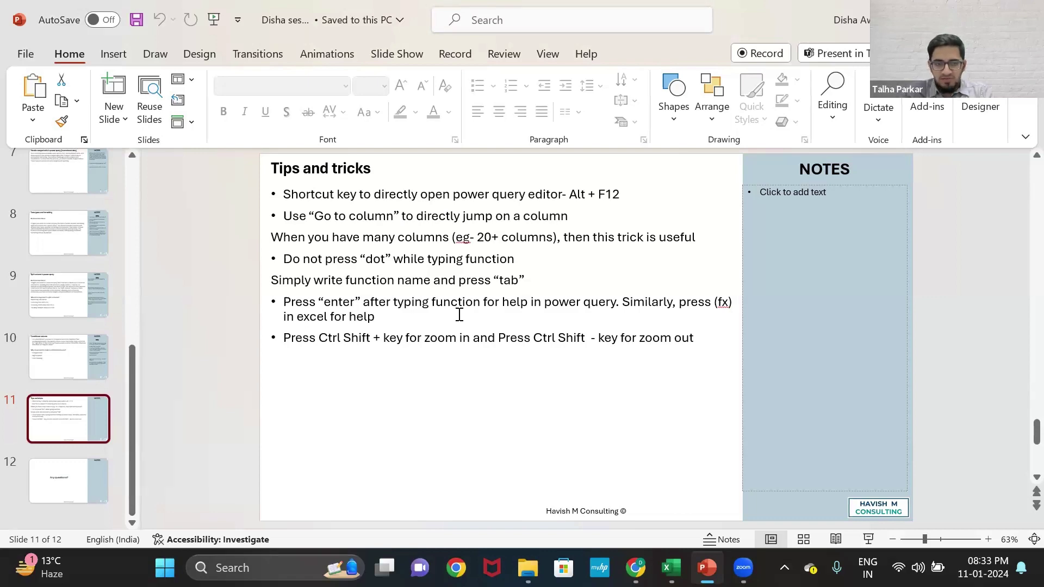
{"action": "mouse_move", "coordinate": [672, 568]}
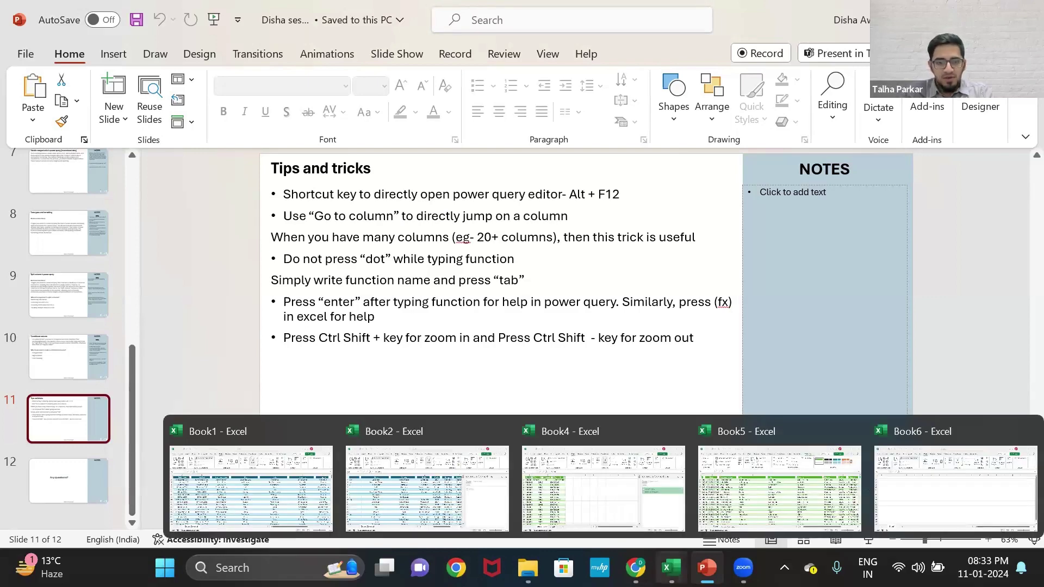
{"action": "left_click", "coordinate": [955, 486]}
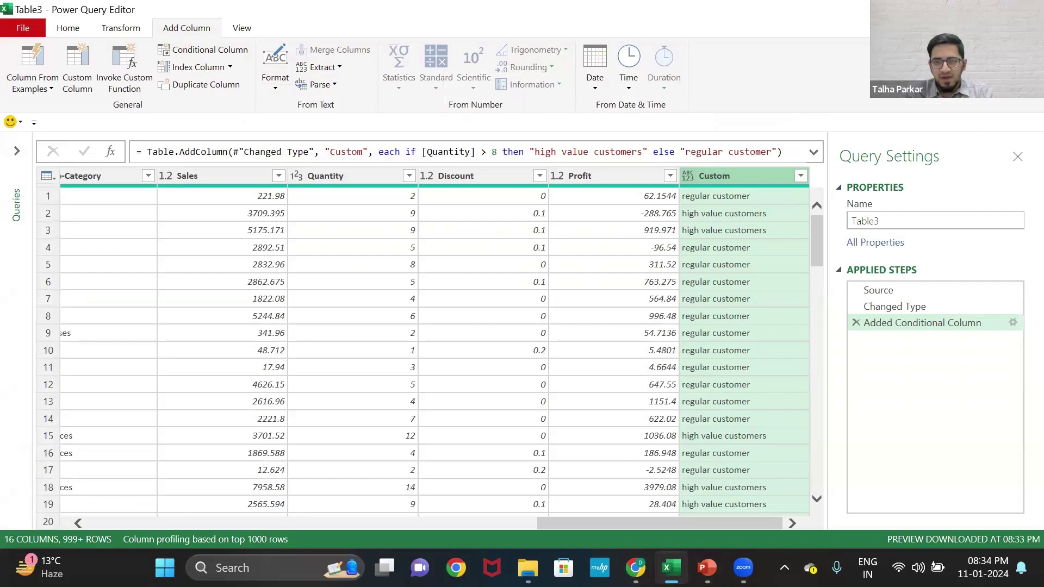
Close the Power Query Editor without keeping the changes and create a new blank workbook.
{"action": "left_click", "coordinate": [1029, 9]}
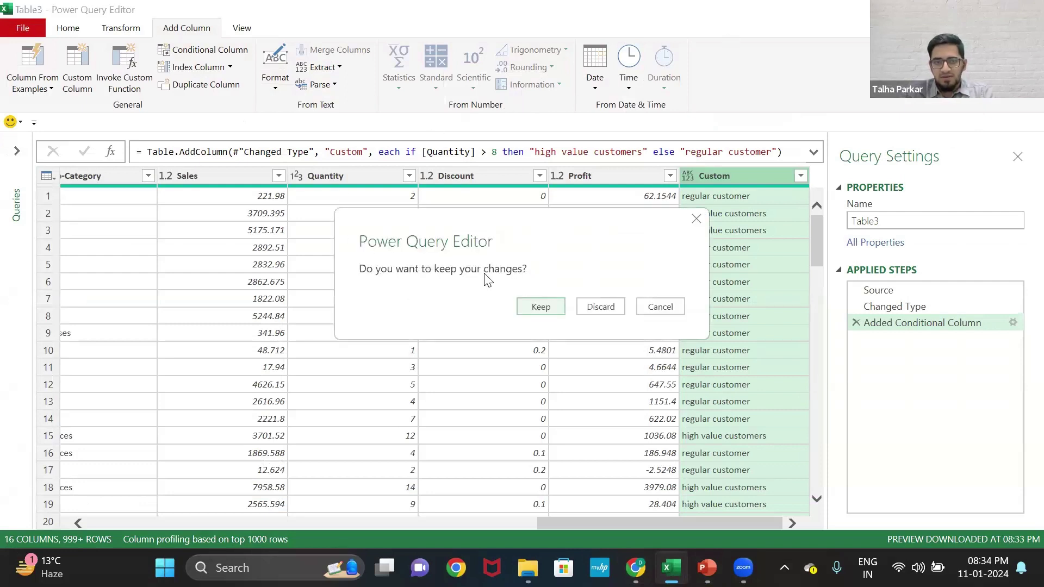
{"action": "key", "text": "Escape"}
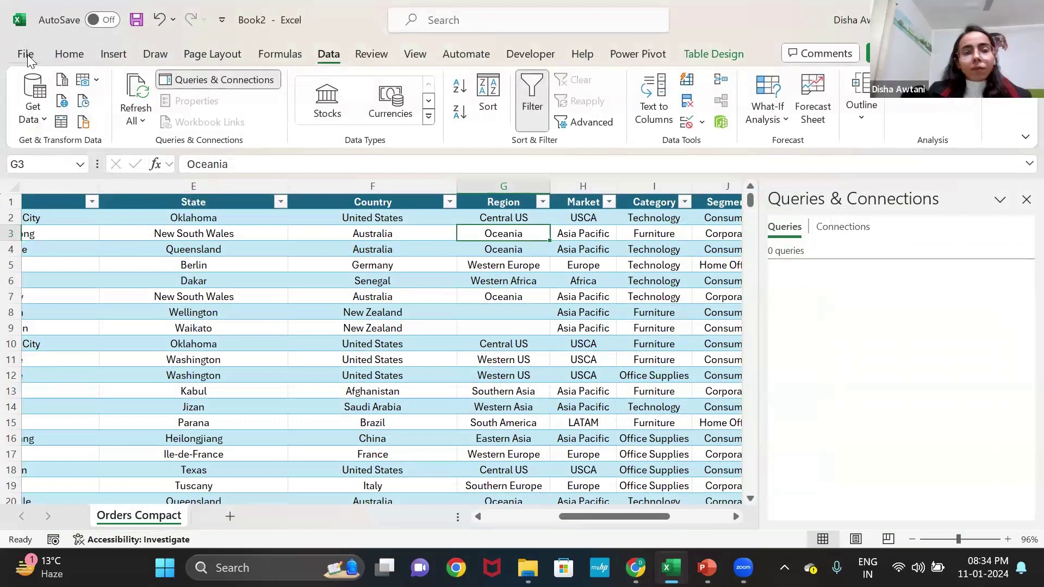
{"action": "left_click", "coordinate": [26, 54]}
{"action": "left_click", "coordinate": [235, 195]}
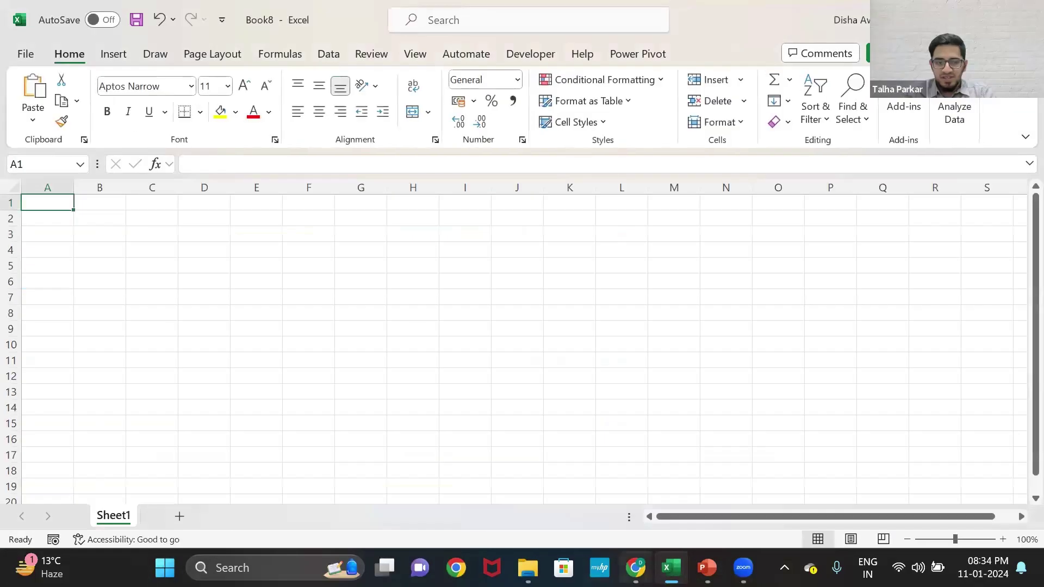
Switch to the Book5 workbook and save it in the Documents folder as an Excel workbook named global 1.
{"action": "mouse_move", "coordinate": [635, 568]}
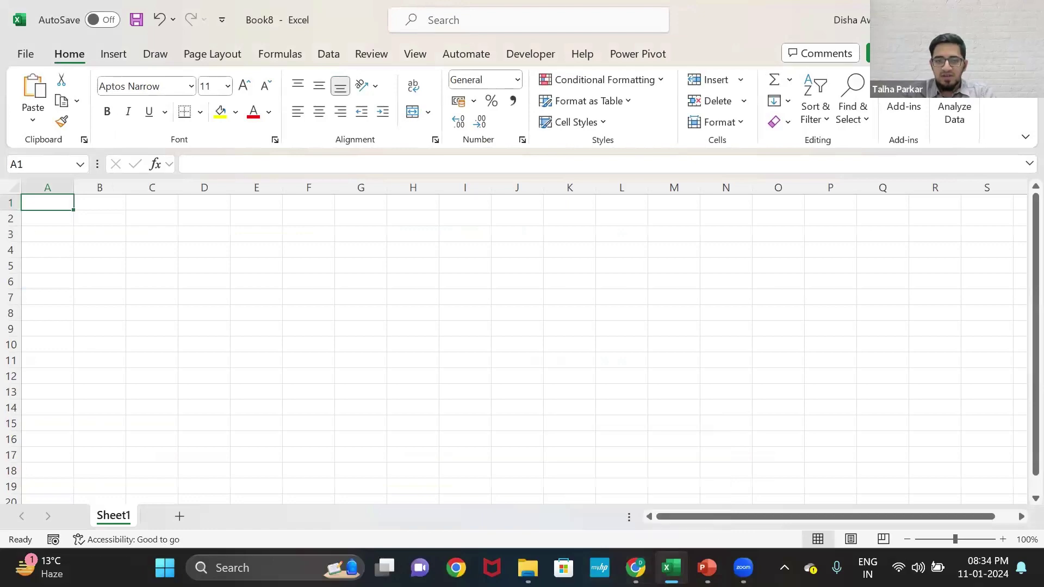
{"action": "left_click", "coordinate": [672, 568]}
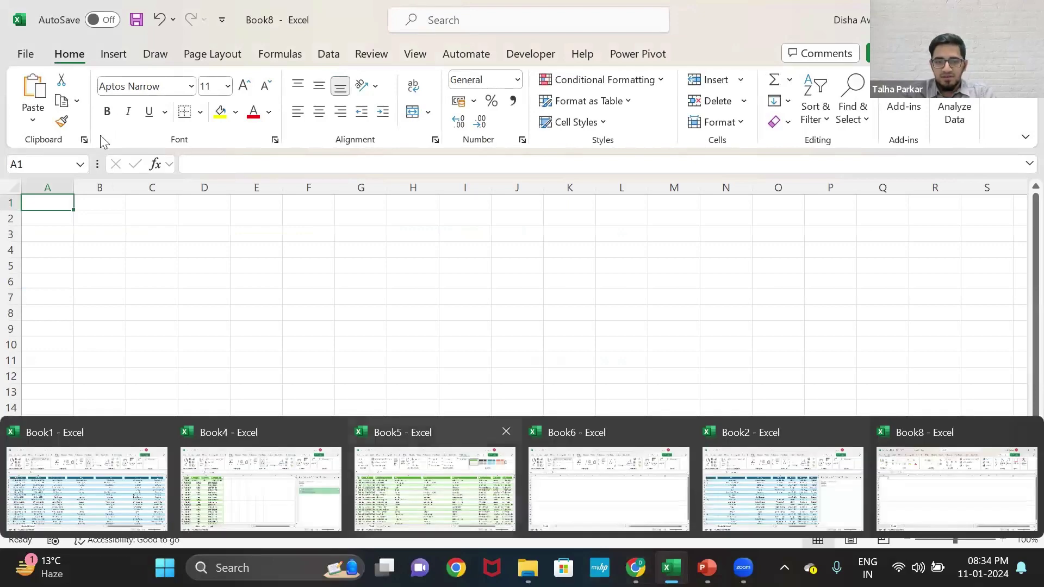
{"action": "key", "text": "alt+Tab"}
{"action": "left_click", "coordinate": [91, 308]}
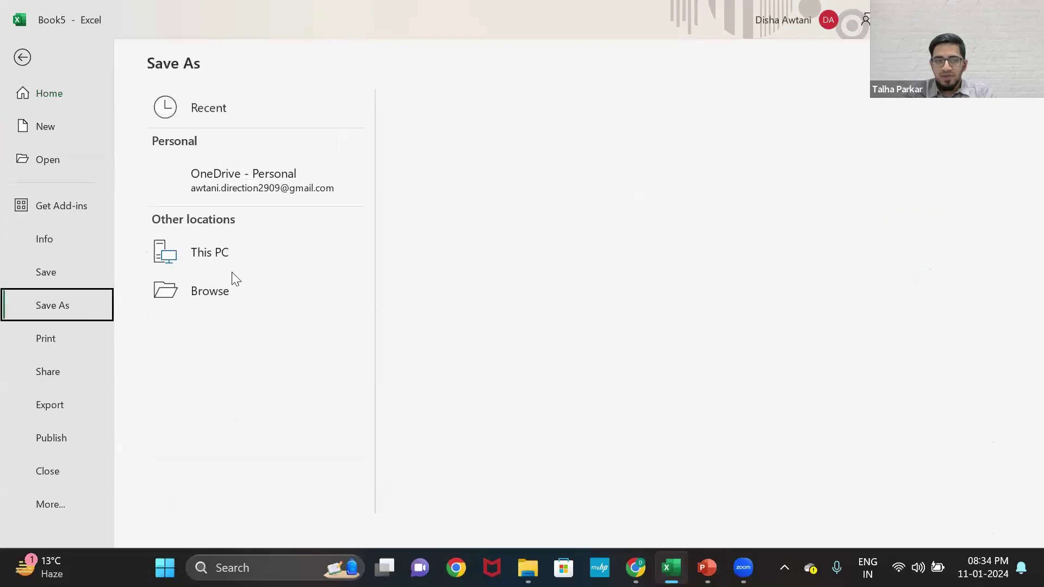
{"action": "left_click", "coordinate": [241, 263]}
{"action": "left_click", "coordinate": [479, 116]}
{"action": "type", "text": "global 1"}
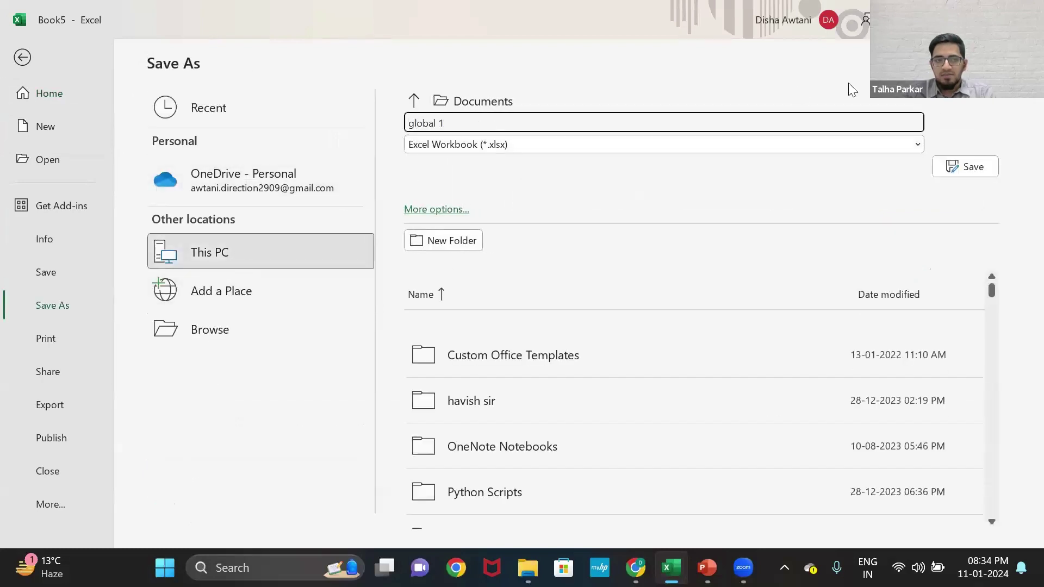
{"action": "left_click", "coordinate": [958, 173]}
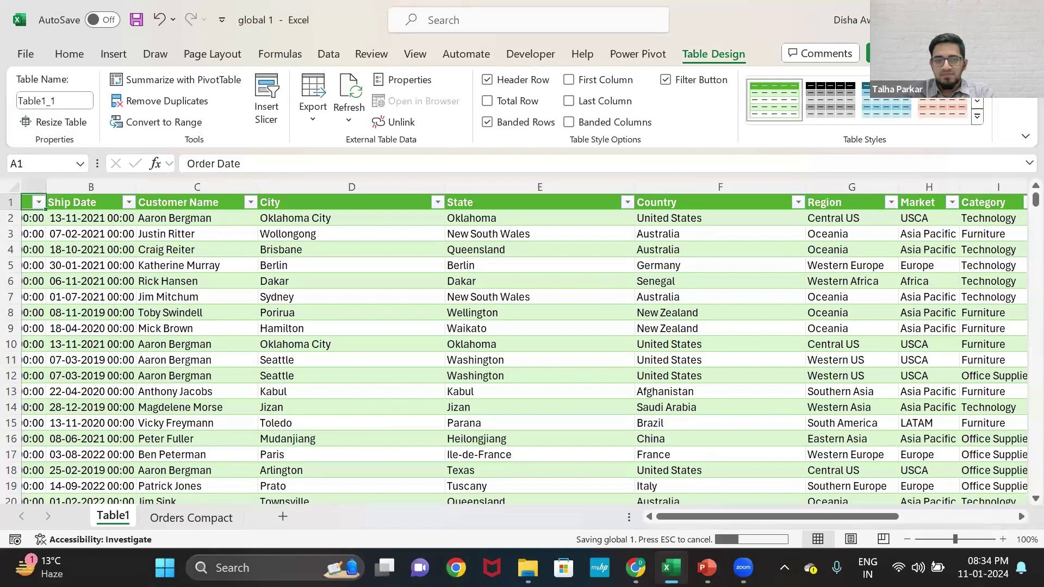
Return to the global 1 workbook and place a copy of the Orders Compact sheet before Table1.
{"action": "mouse_move", "coordinate": [671, 568]}
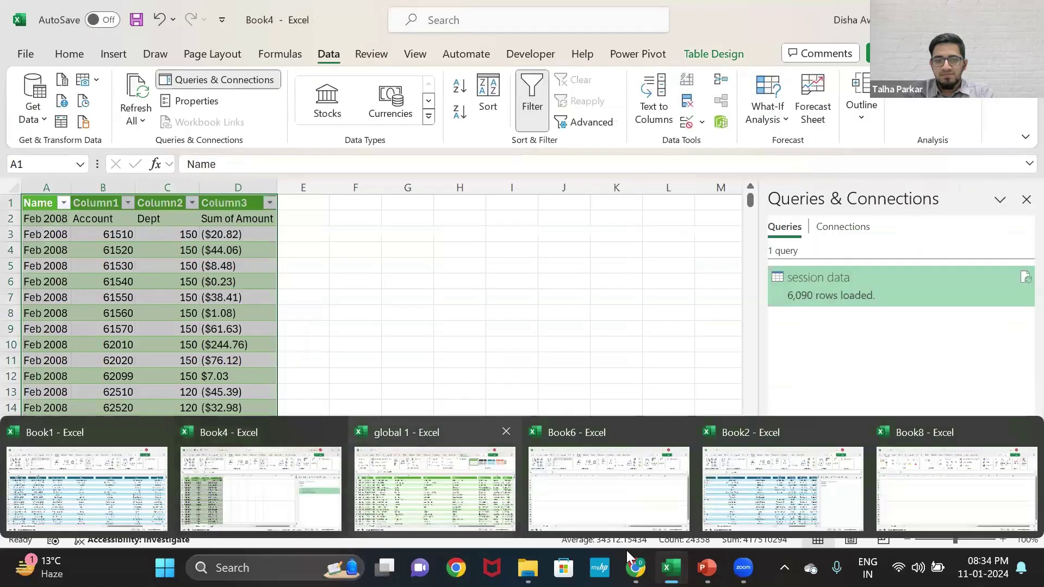
{"action": "left_click", "coordinate": [479, 441]}
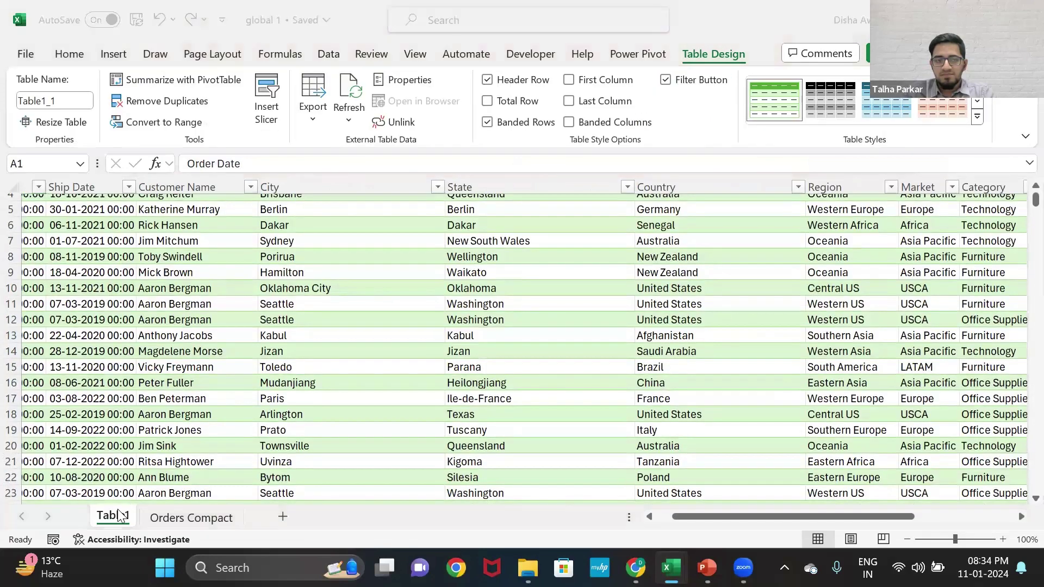
{"action": "left_click", "coordinate": [176, 520]}
{"action": "right_click", "coordinate": [176, 519]}
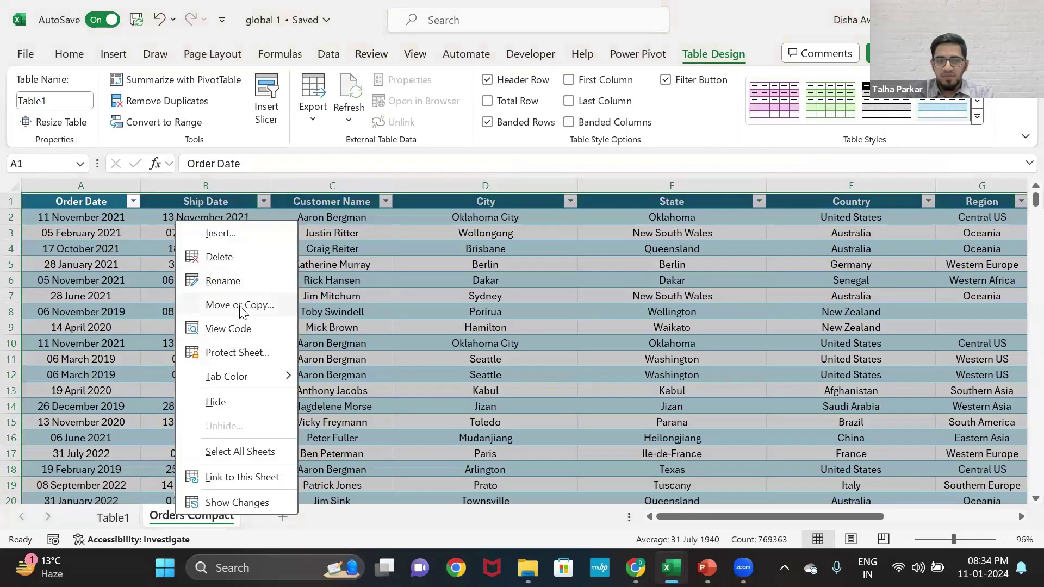
{"action": "left_click", "coordinate": [240, 305]}
{"action": "left_click", "coordinate": [354, 267]}
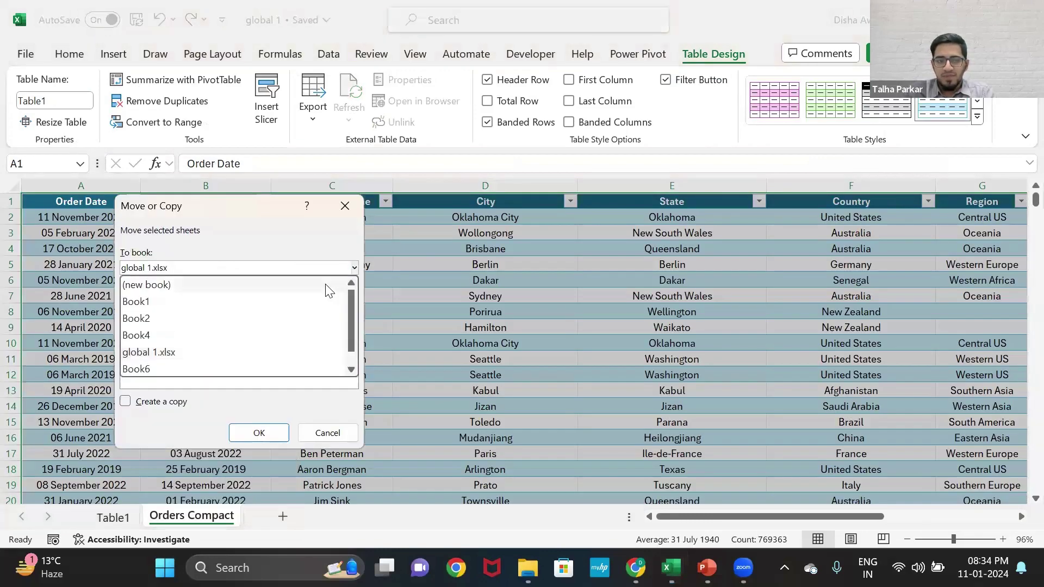
{"action": "left_click", "coordinate": [294, 256]}
{"action": "left_click", "coordinate": [127, 401]}
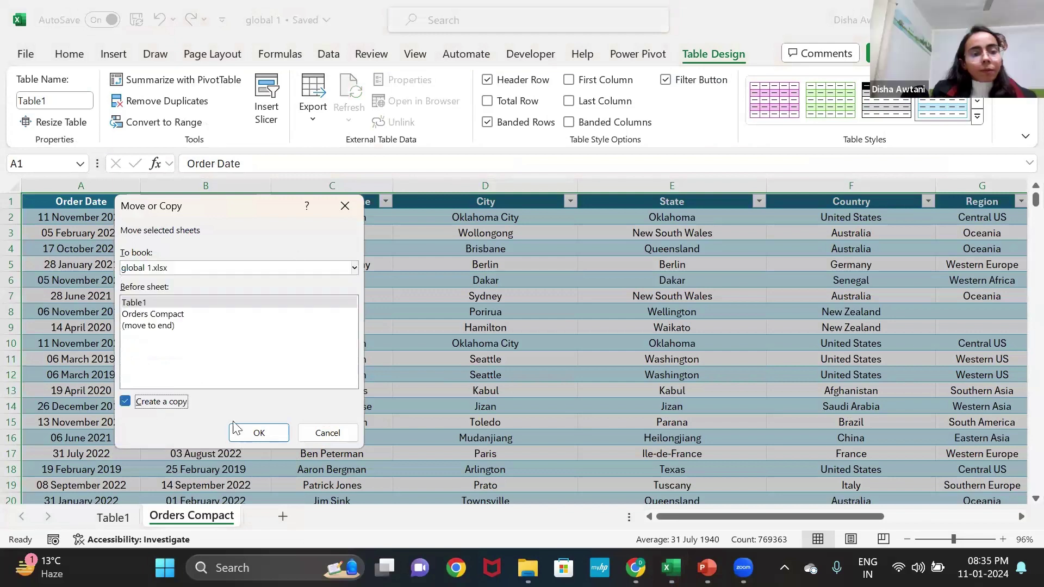
{"action": "left_click", "coordinate": [259, 433]}
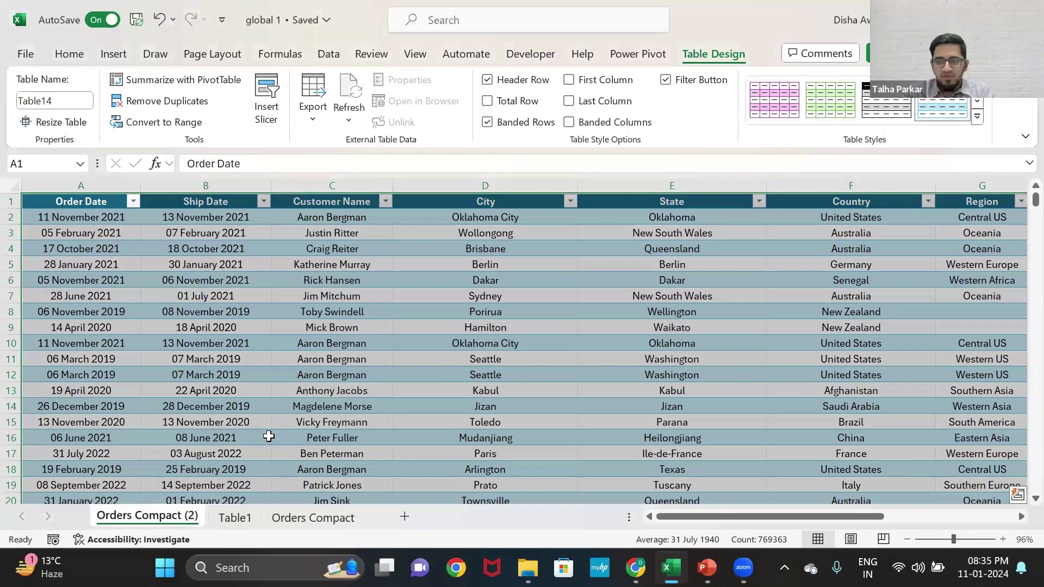
Make a second copy of the original Orders Compact sheet, placed before Orders Compact (2).
{"action": "right_click", "coordinate": [298, 521]}
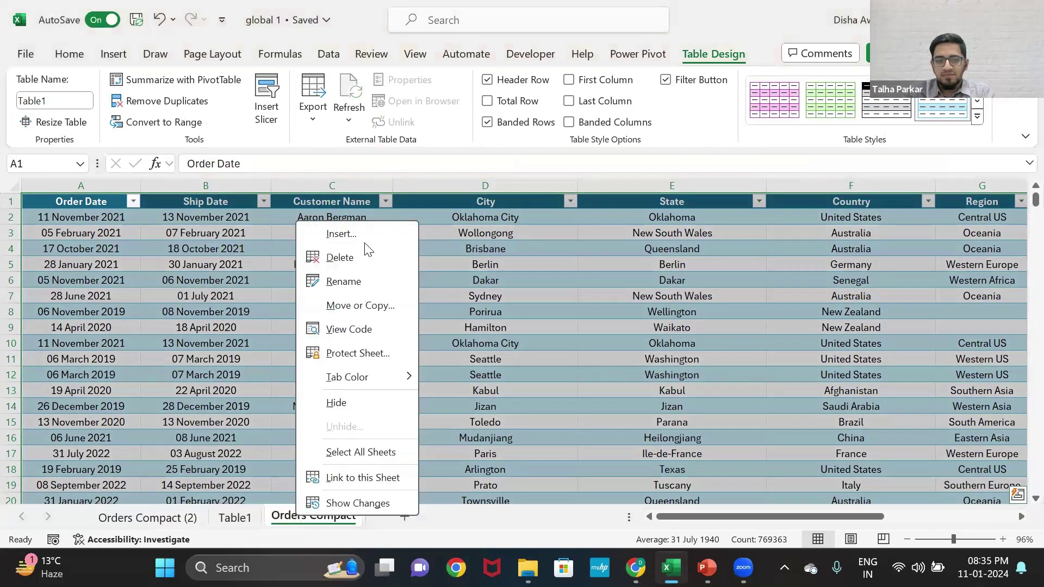
{"action": "left_click", "coordinate": [333, 517]}
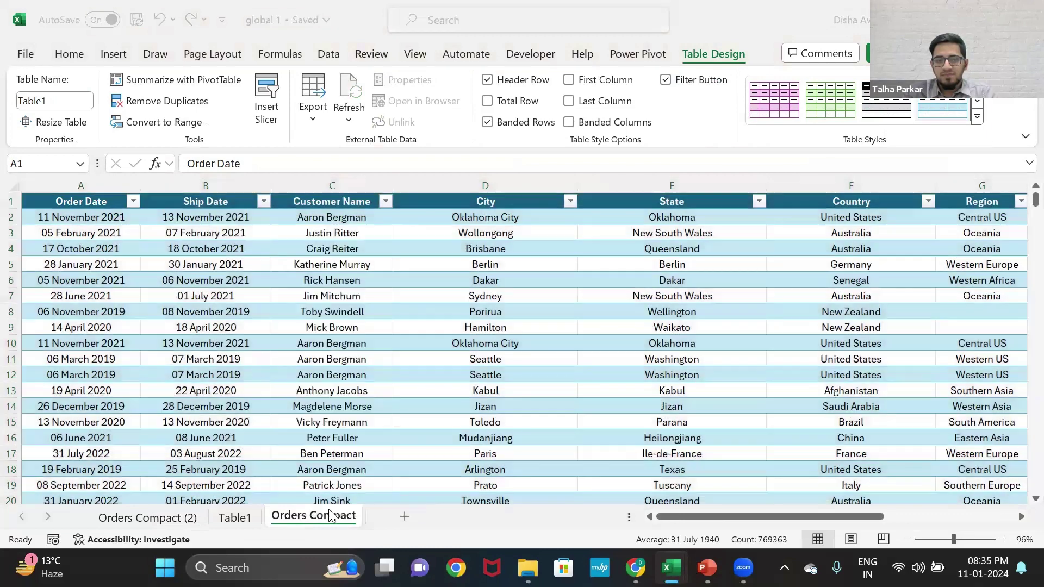
{"action": "right_click", "coordinate": [324, 523]}
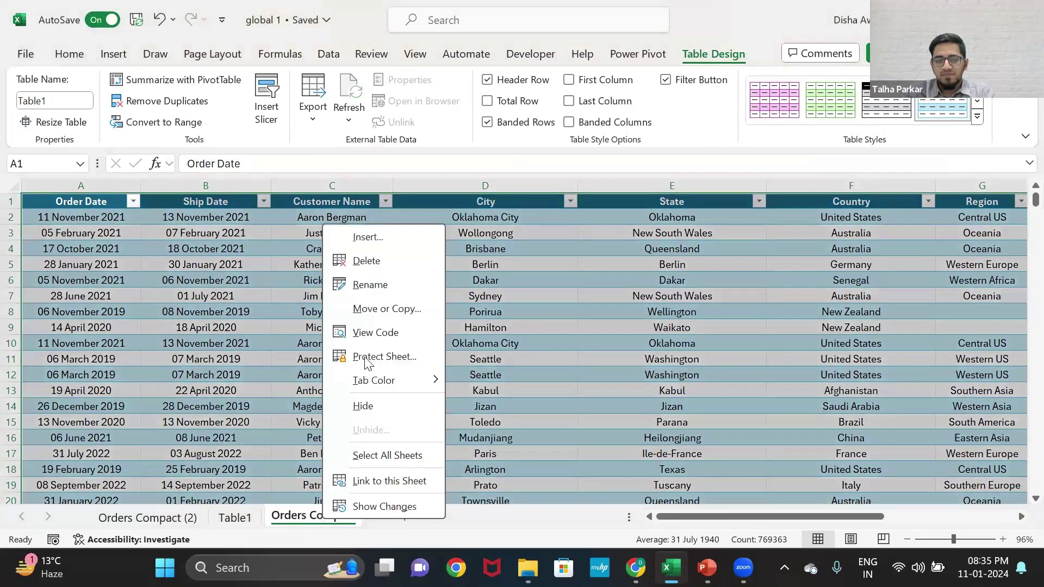
{"action": "left_click", "coordinate": [379, 308]}
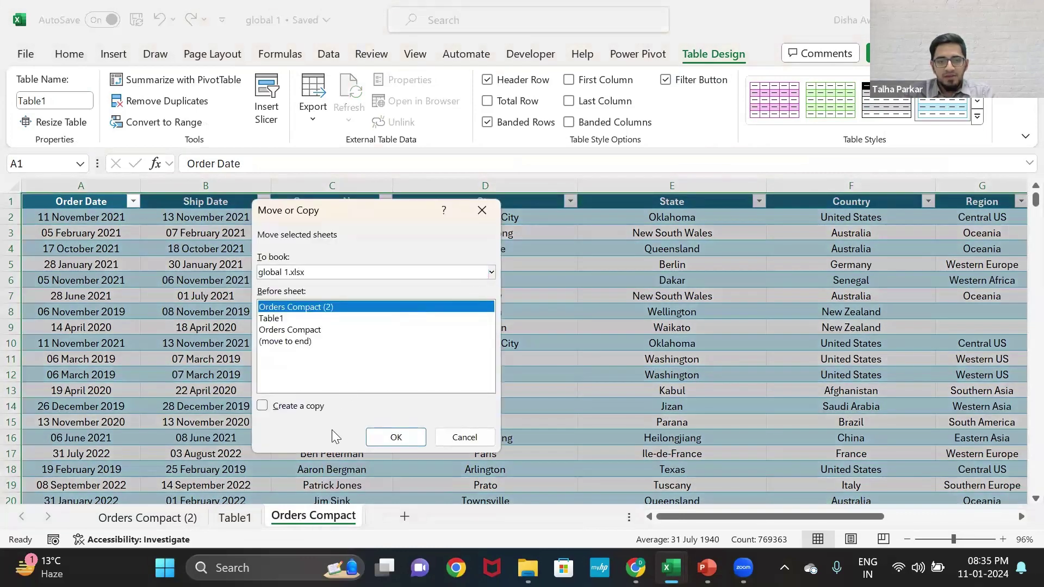
{"action": "left_click", "coordinate": [267, 406]}
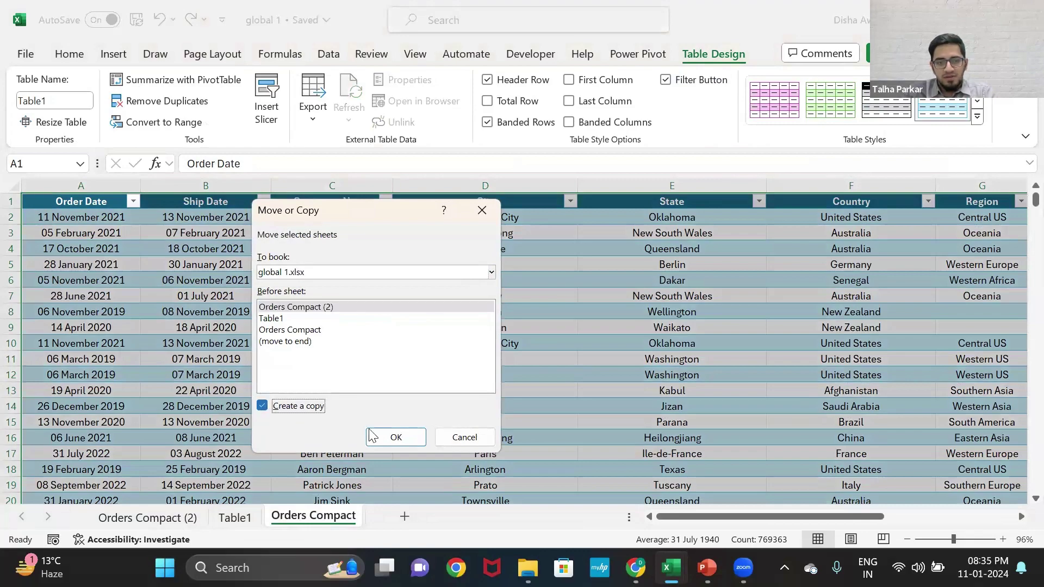
{"action": "left_click", "coordinate": [396, 437]}
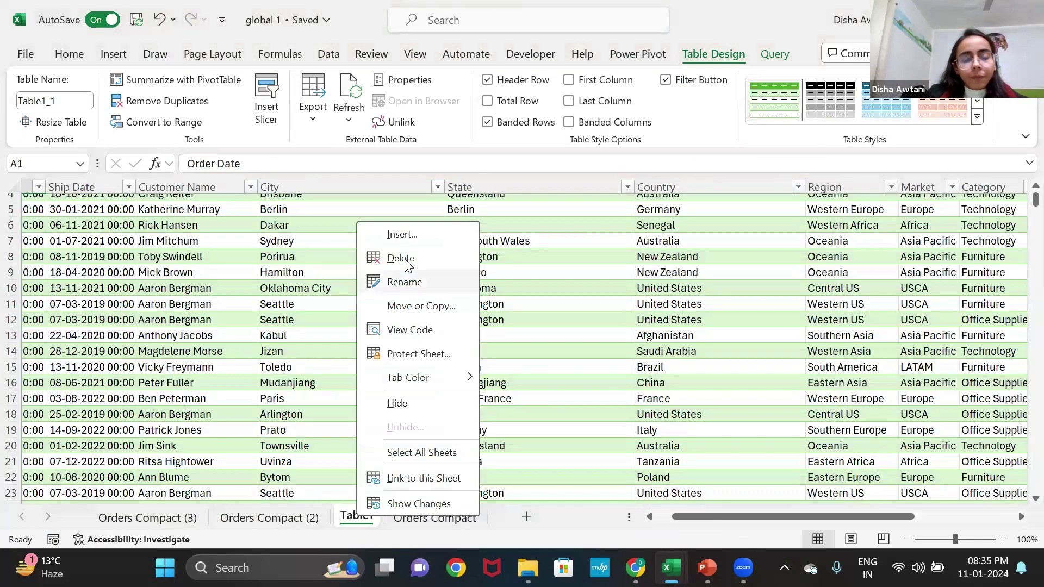
Delete the Table1 sheet from the global 1 workbook.
{"action": "left_click", "coordinate": [383, 214]}
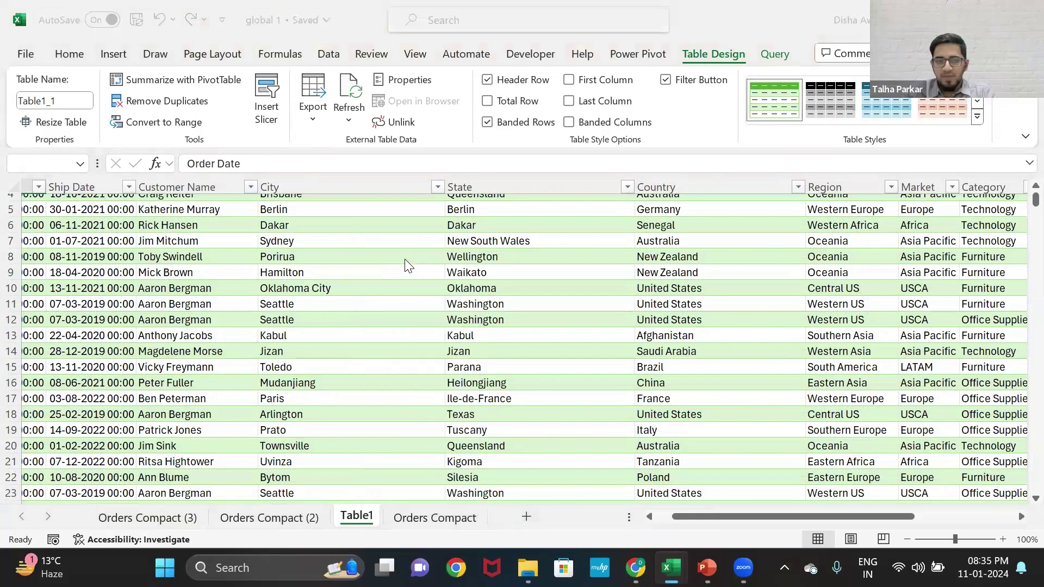
{"action": "left_click", "coordinate": [563, 316]}
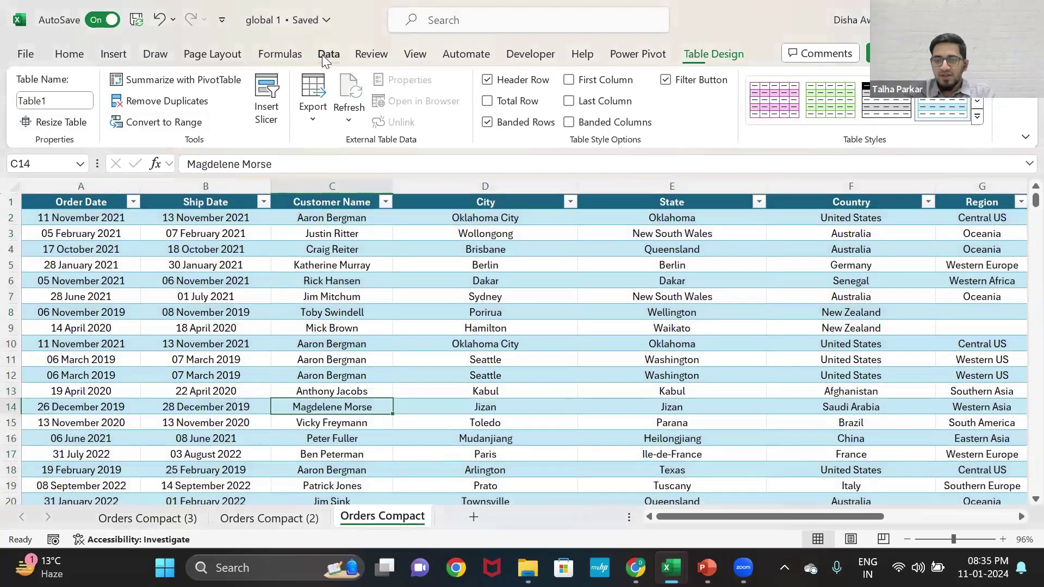
Filter the Category column on the Orders Compact sheet to Technology only and review the filtered columns.
{"action": "left_click", "coordinate": [325, 54]}
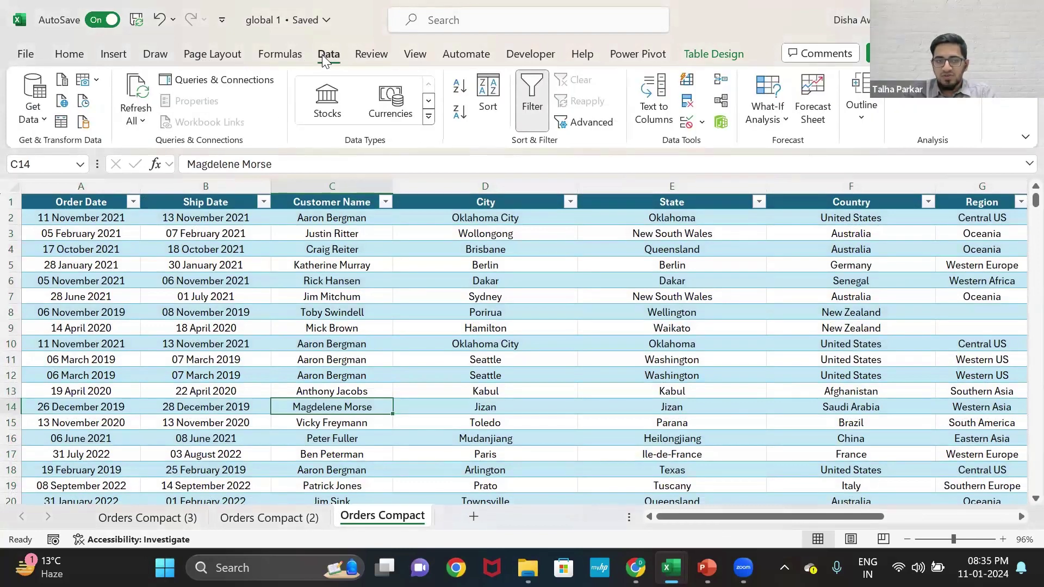
{"action": "scroll", "coordinate": [217, 298], "scroll_direction": "right", "scroll_amount": 2}
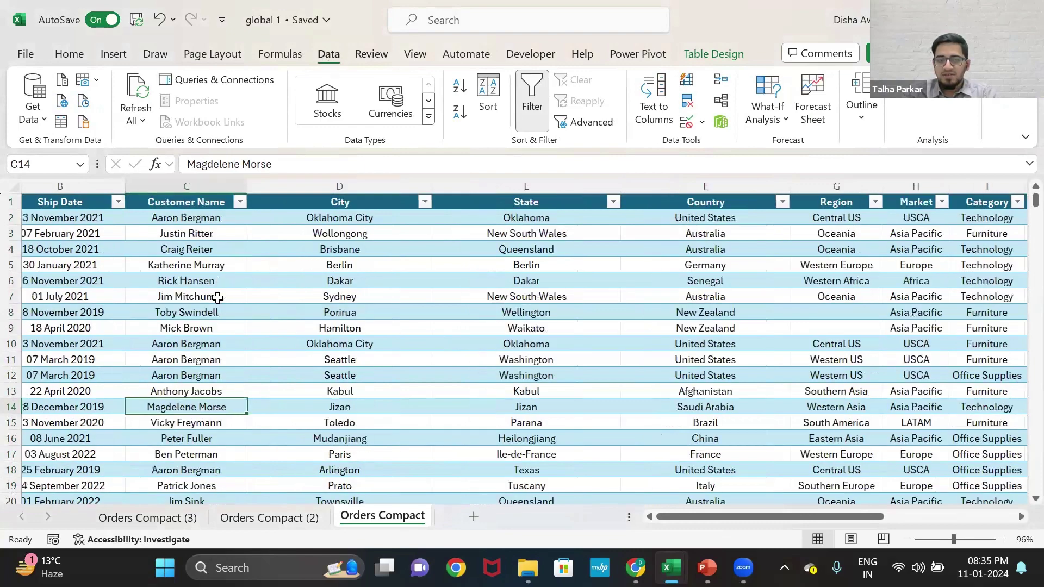
{"action": "scroll", "coordinate": [457, 207], "scroll_direction": "right", "scroll_amount": 3}
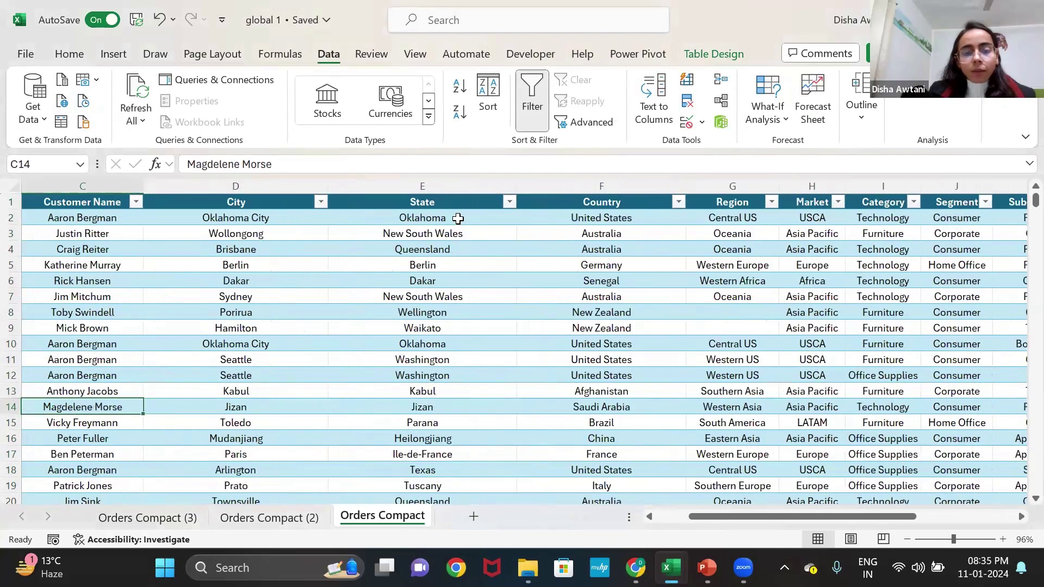
{"action": "scroll", "coordinate": [459, 199], "scroll_direction": "right", "scroll_amount": 3}
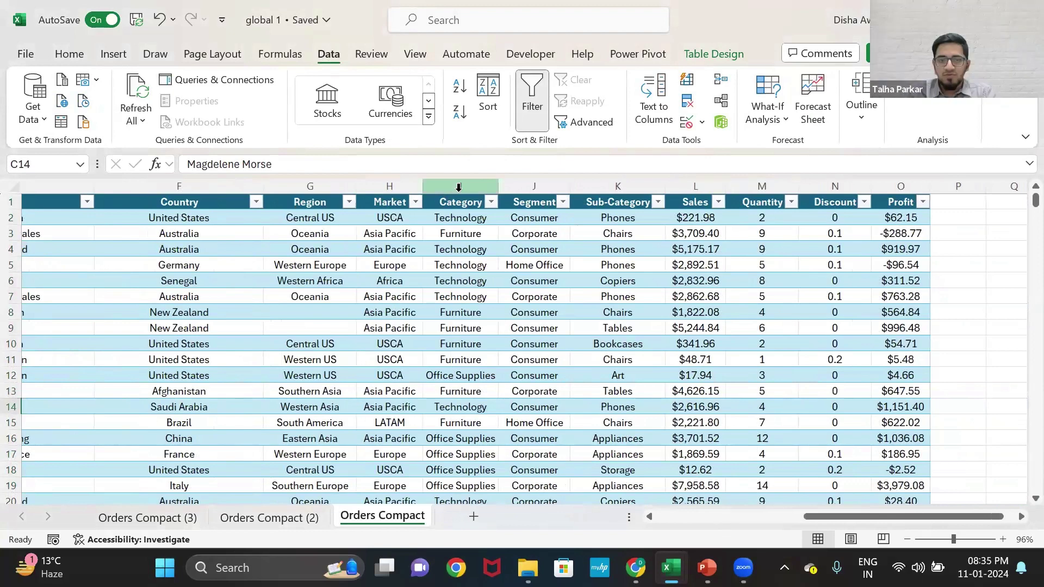
{"action": "left_click", "coordinate": [491, 202]}
{"action": "left_click", "coordinate": [308, 389]}
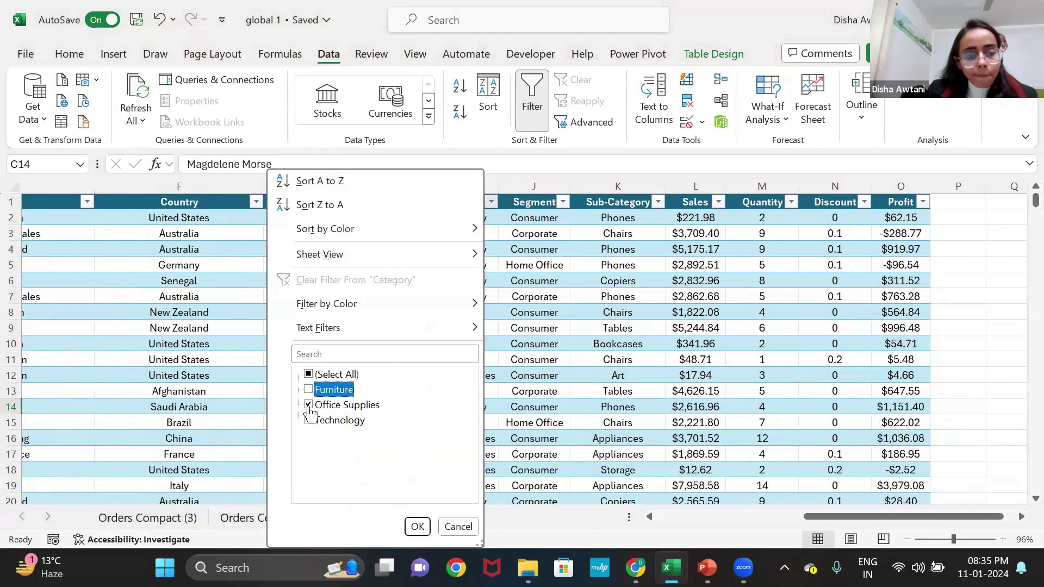
{"action": "left_click", "coordinate": [309, 405]}
{"action": "left_click", "coordinate": [417, 527]}
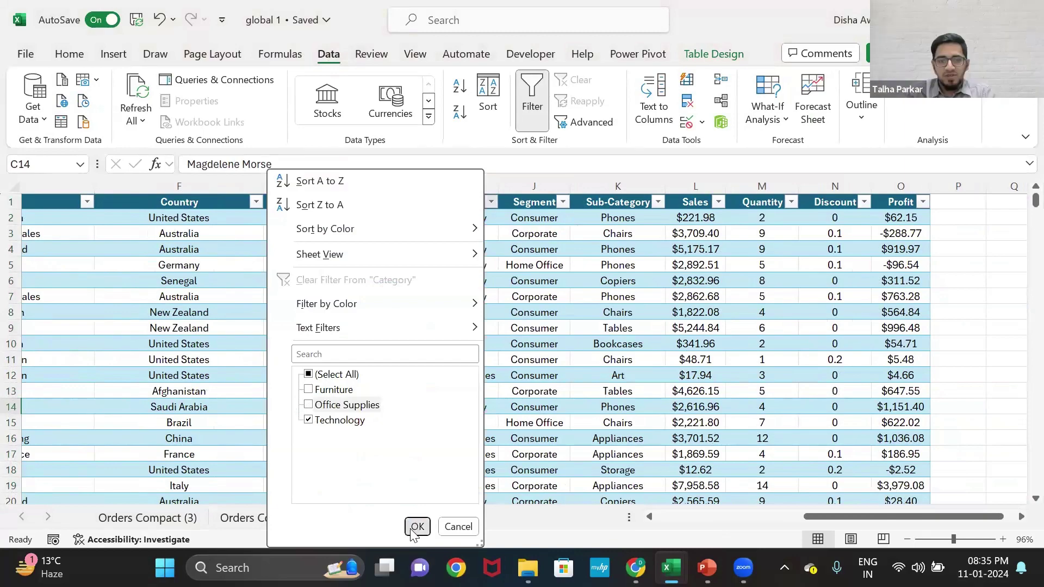
{"action": "scroll", "coordinate": [480, 389], "scroll_direction": "left", "scroll_amount": 5}
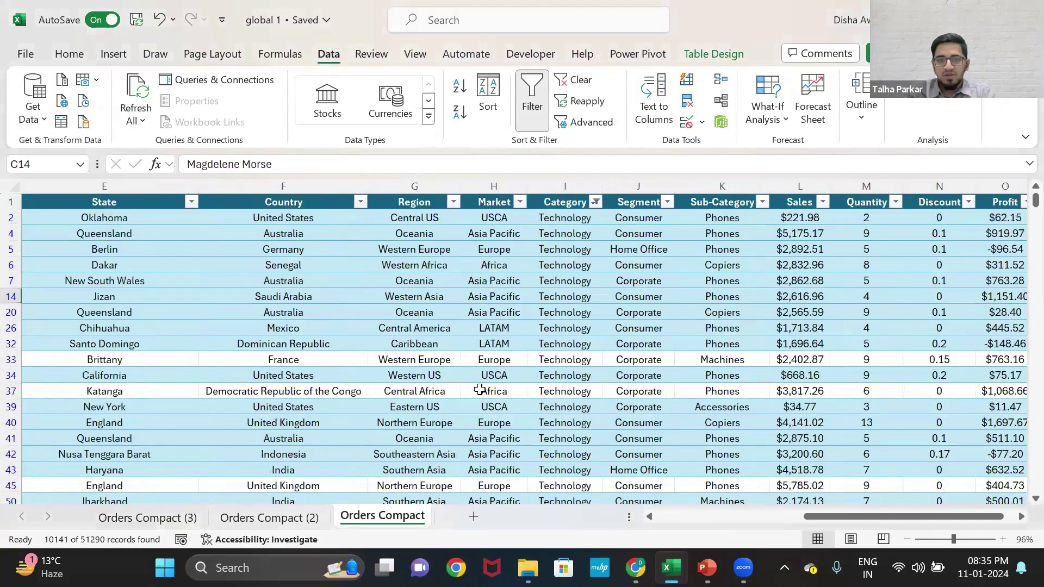
{"action": "scroll", "coordinate": [480, 390], "scroll_direction": "right", "scroll_amount": 1}
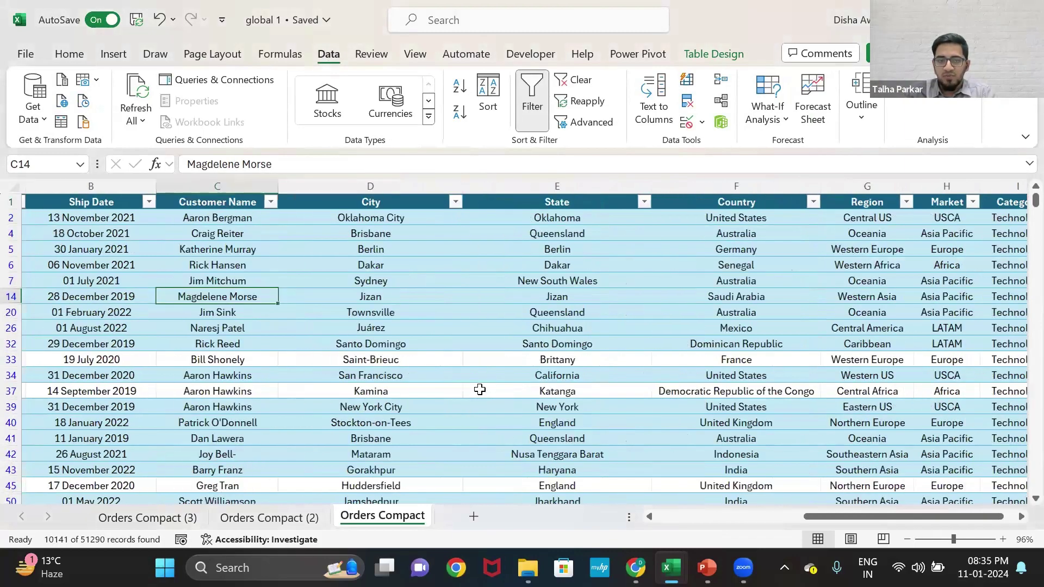
{"action": "scroll", "coordinate": [508, 283], "scroll_direction": "right", "scroll_amount": 3}
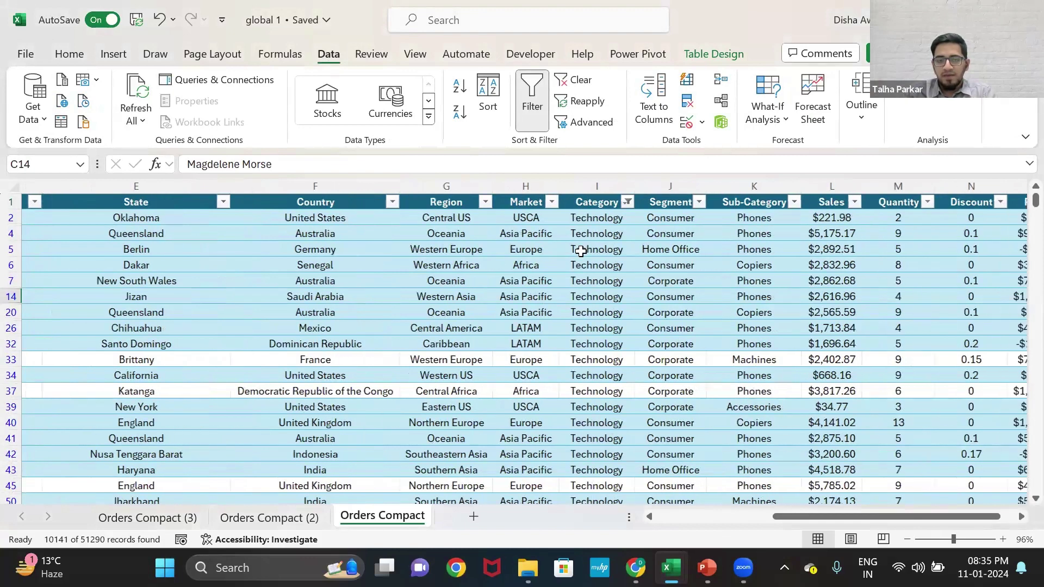
Add Office Supplies to the Category filter on the Orders Compact sheet, alongside Technology.
{"action": "scroll", "coordinate": [581, 239], "scroll_direction": "right", "scroll_amount": 1}
{"action": "left_click", "coordinate": [593, 201]}
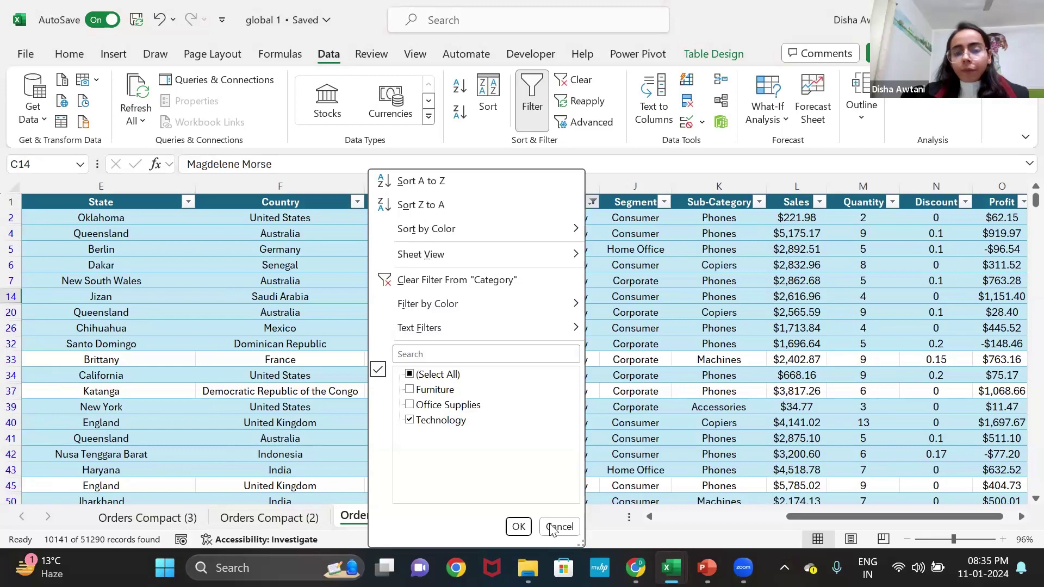
{"action": "left_click", "coordinate": [409, 405]}
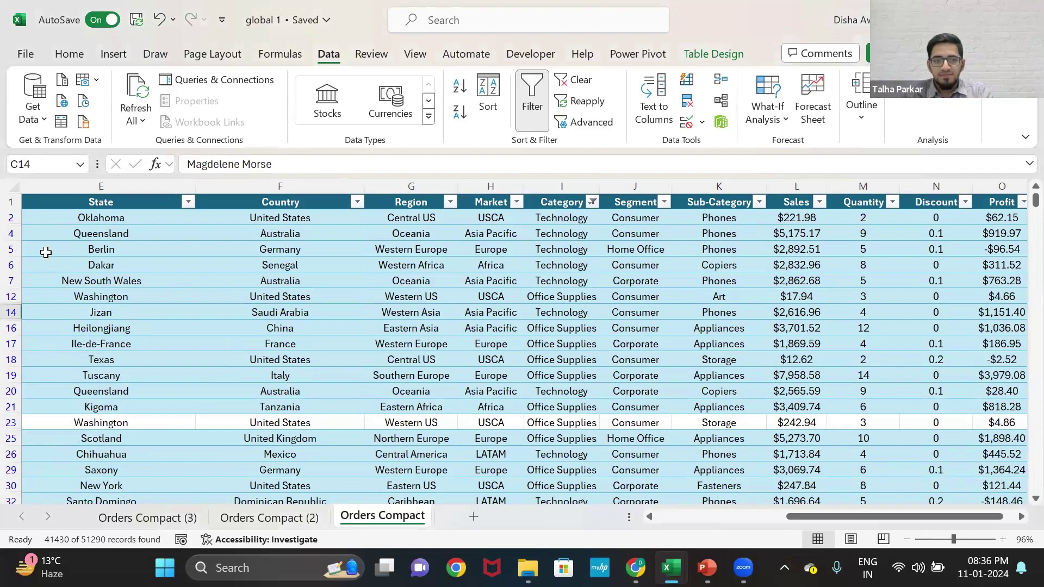
Delete all filtered Technology and Office Supplies rows below the header on the Orders Compact sheet.
{"action": "scroll", "coordinate": [48, 252], "scroll_direction": "left", "scroll_amount": 1}
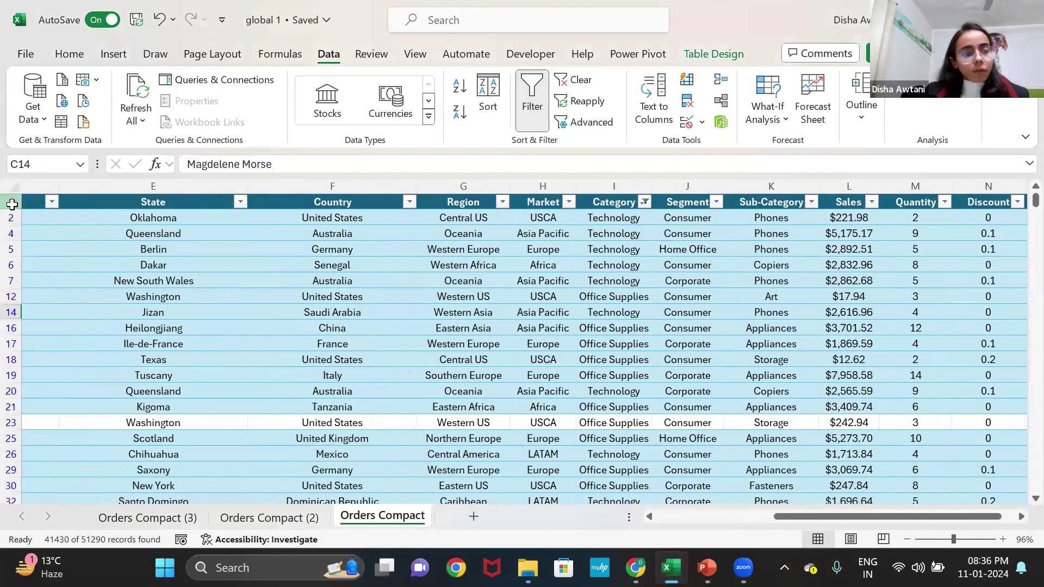
{"action": "left_click", "coordinate": [11, 202]}
{"action": "left_click", "coordinate": [11, 217]}
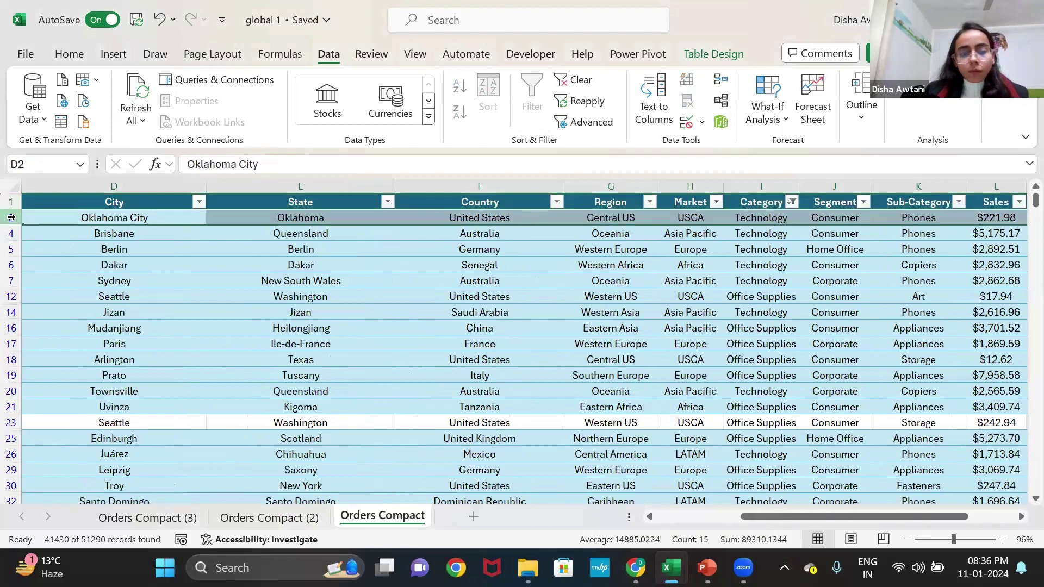
{"action": "key", "text": "ctrl+shift+Down"}
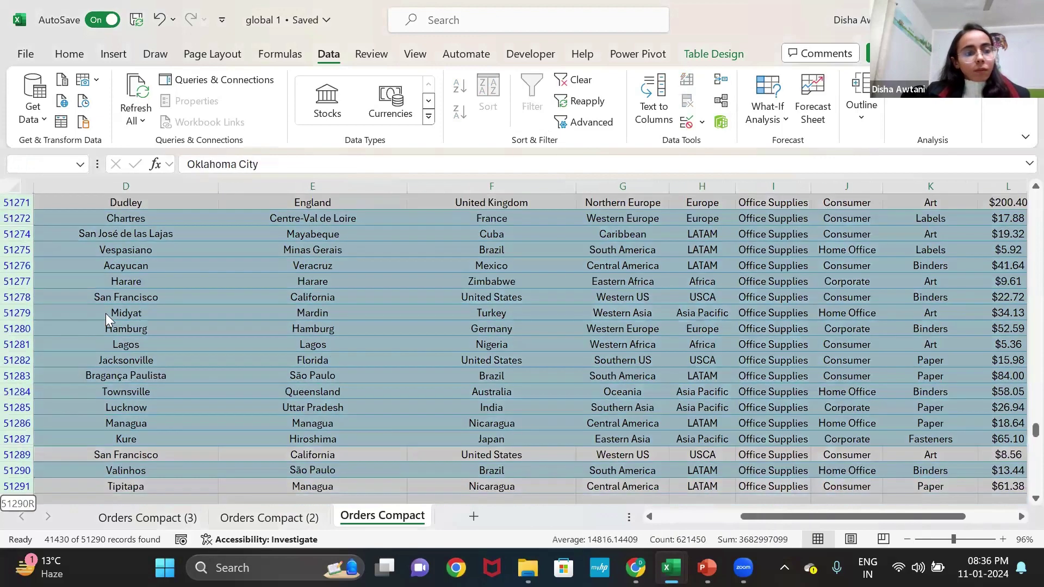
{"action": "right_click", "coordinate": [109, 389]}
{"action": "left_click", "coordinate": [108, 388]}
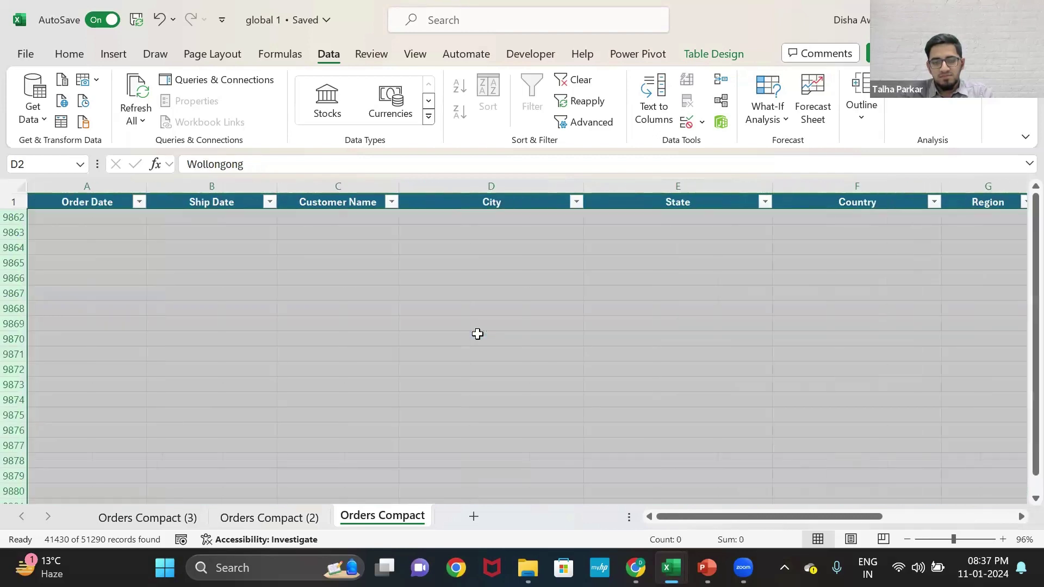
Clear the filter from the Category column on the Orders Compact sheet.
{"action": "scroll", "coordinate": [478, 334], "scroll_direction": "right", "scroll_amount": 3}
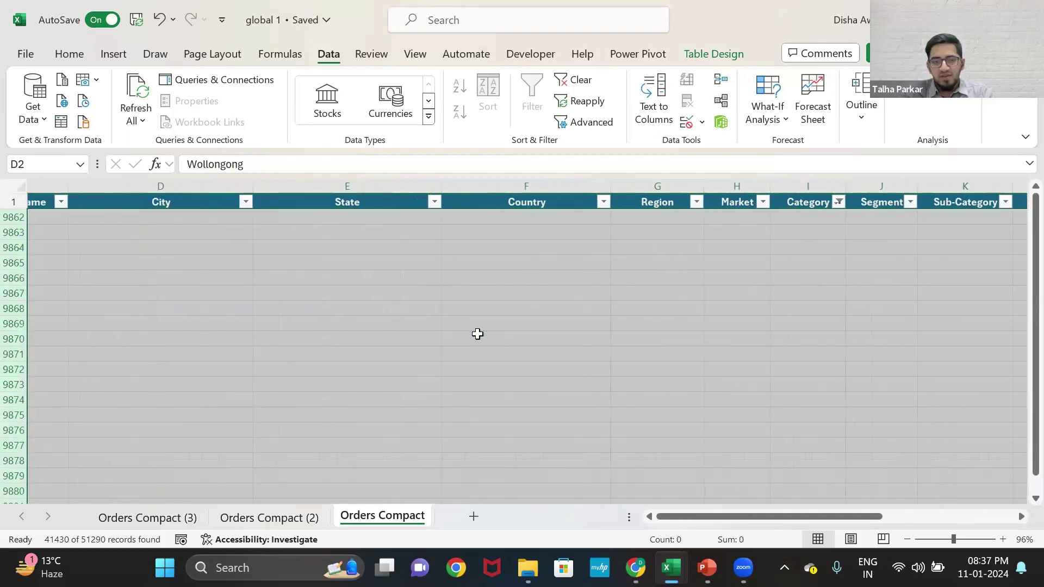
{"action": "scroll", "coordinate": [716, 258], "scroll_direction": "right", "scroll_amount": 1}
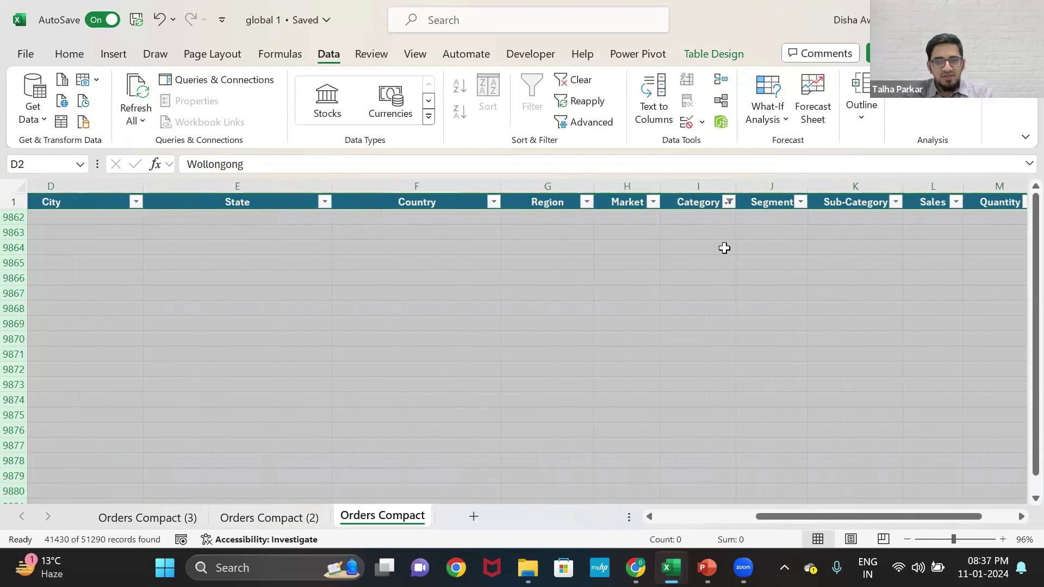
{"action": "left_click", "coordinate": [729, 203]}
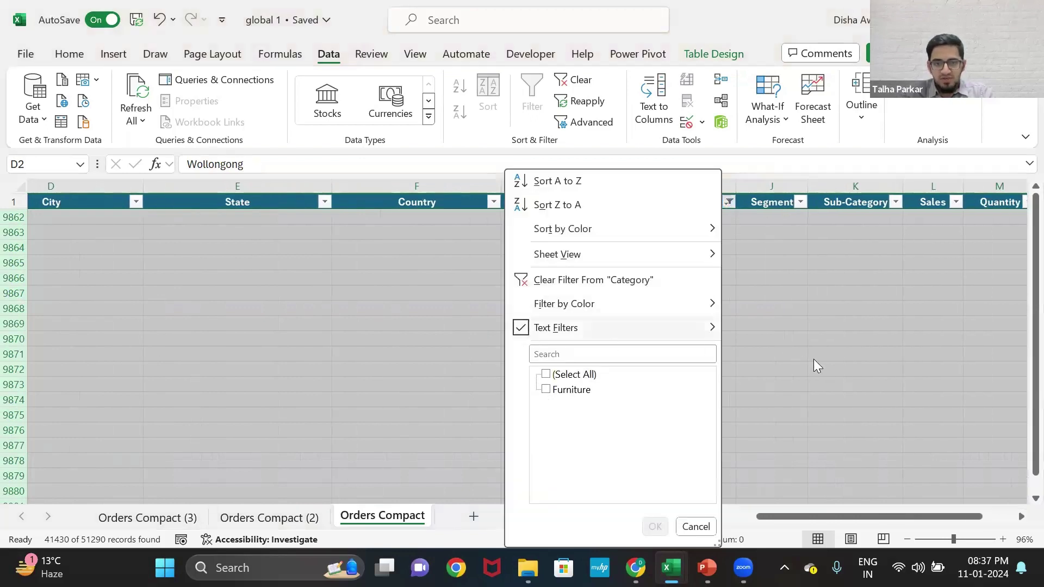
{"action": "mouse_move", "coordinate": [525, 332]}
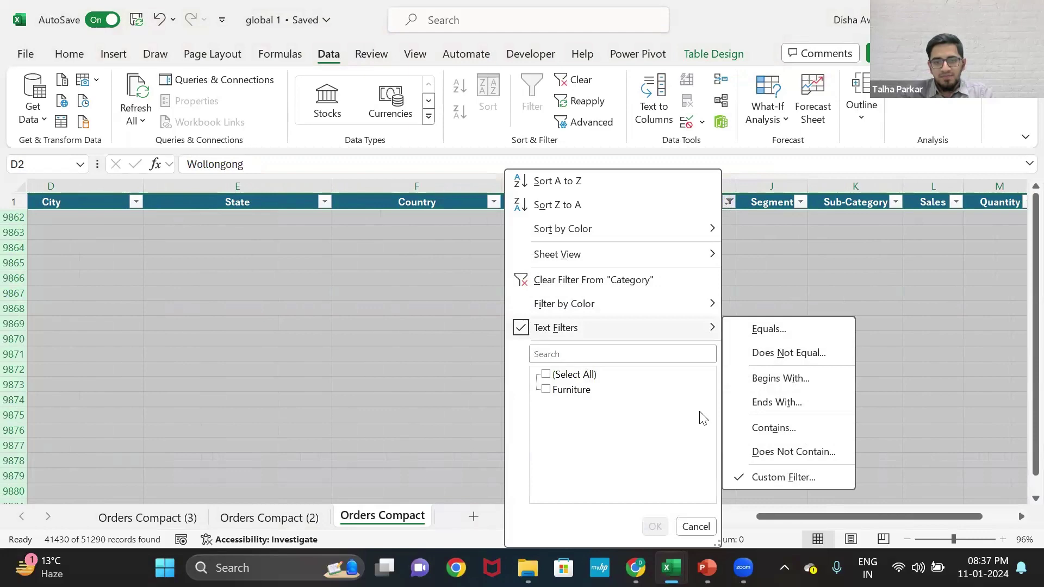
{"action": "left_click", "coordinate": [559, 282]}
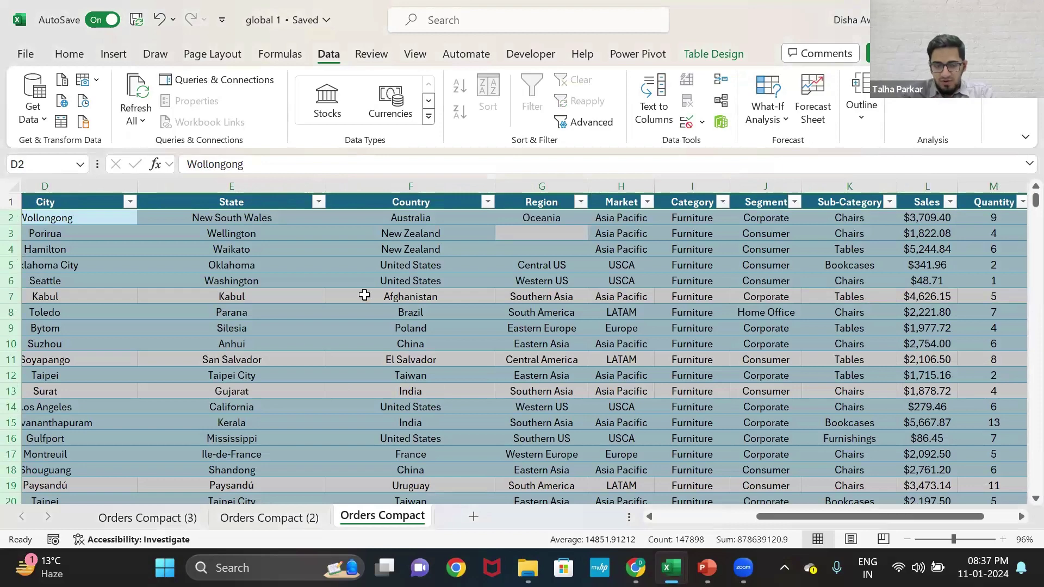
Switch to the Orders Compact (2) sheet.
{"action": "left_click", "coordinate": [264, 523]}
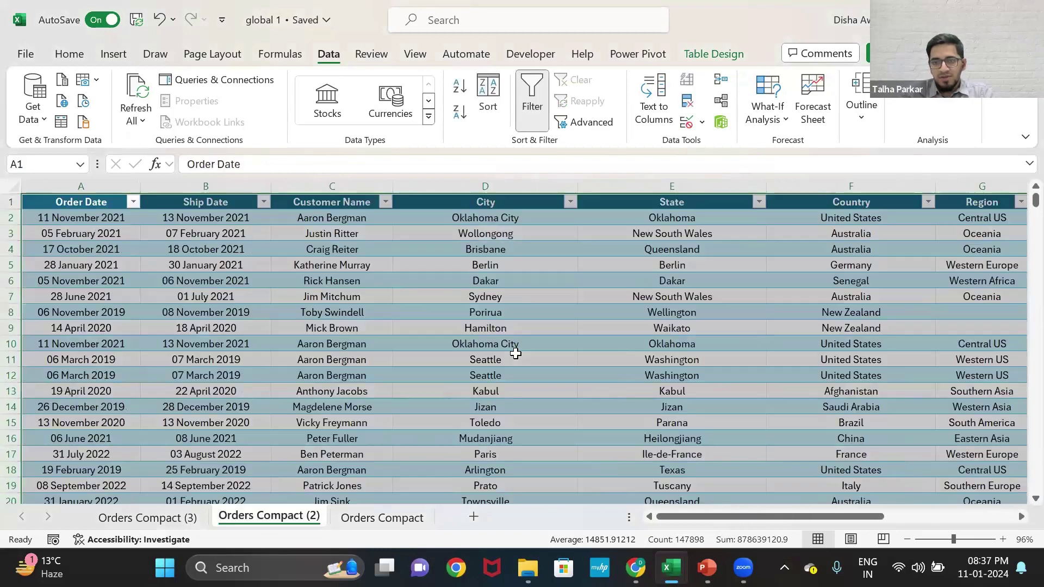
{"action": "scroll", "coordinate": [721, 207], "scroll_direction": "right", "scroll_amount": 2}
{"action": "scroll", "coordinate": [721, 211], "scroll_direction": "right", "scroll_amount": 5}
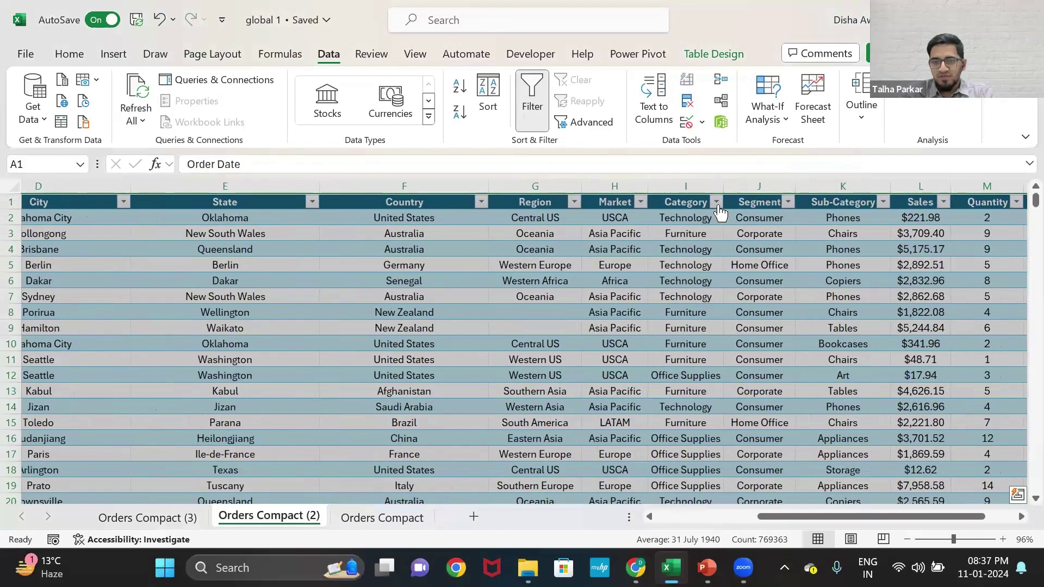
Filter the Category column on Orders Compact (2) to exclude Furniture and select the first filtered row.
{"action": "left_click", "coordinate": [717, 203]}
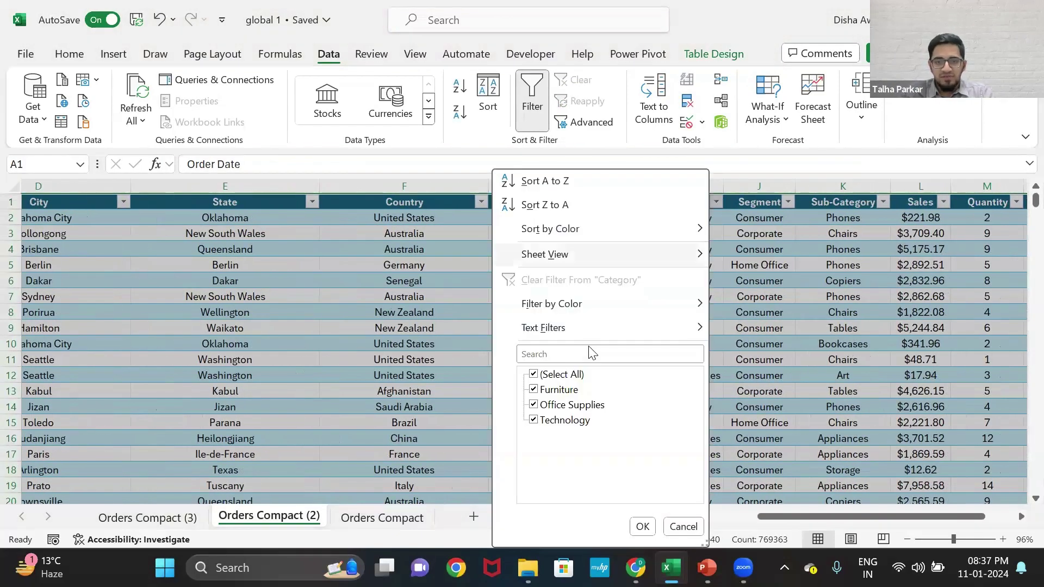
{"action": "left_click", "coordinate": [533, 390]}
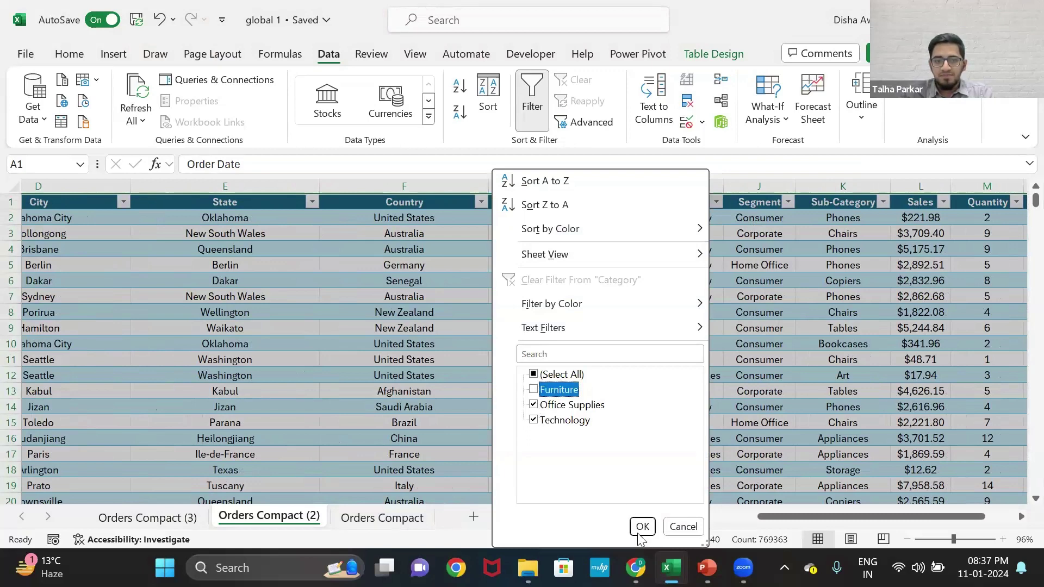
{"action": "key", "text": "Return"}
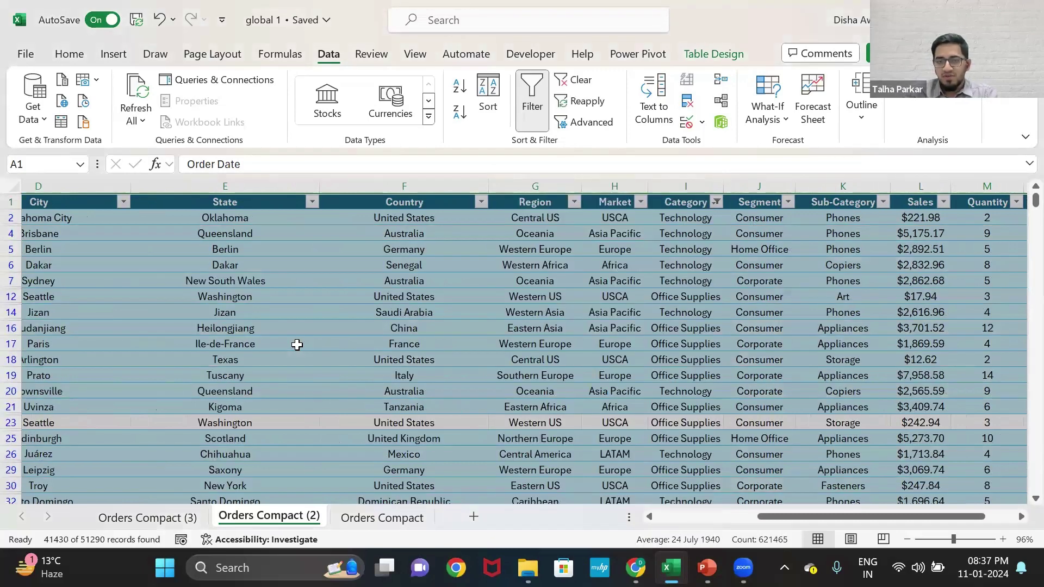
{"action": "scroll", "coordinate": [58, 232], "scroll_direction": "left", "scroll_amount": 3}
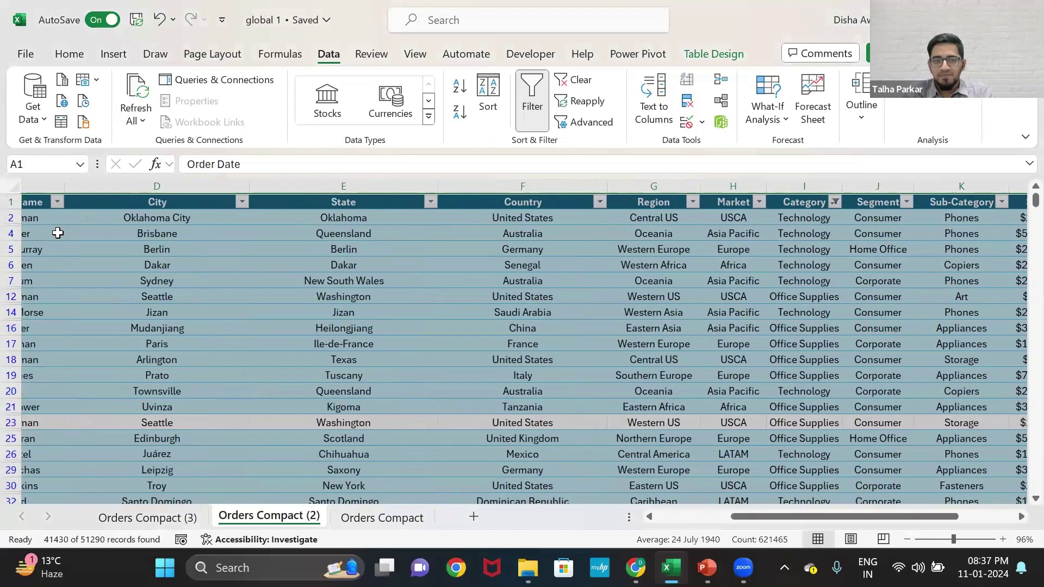
{"action": "scroll", "coordinate": [11, 218], "scroll_direction": "left", "scroll_amount": 4}
{"action": "left_click", "coordinate": [11, 218]}
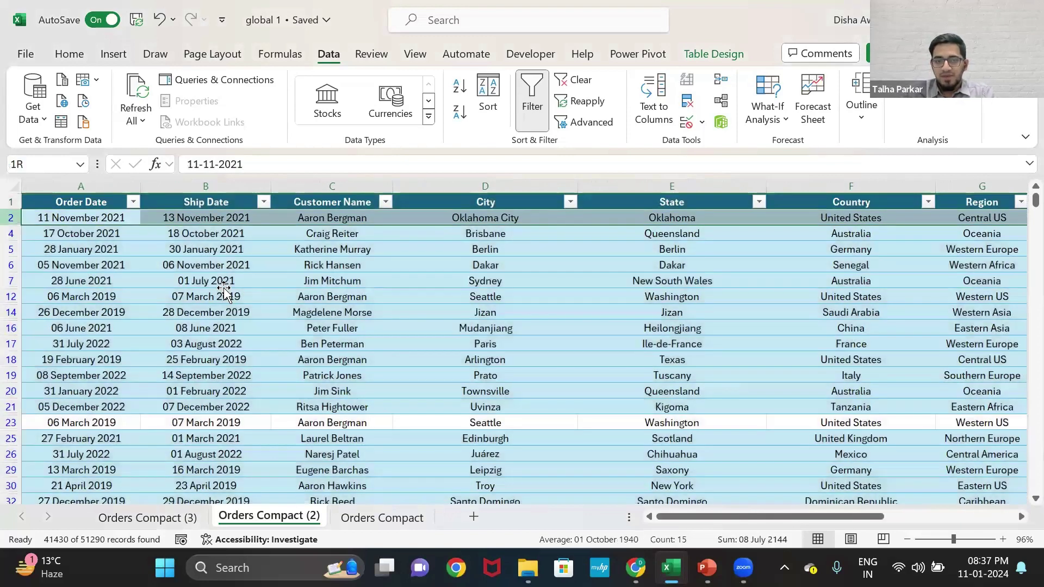
{"action": "left_click", "coordinate": [223, 285]}
Set the Category filter on Orders Compact (2) to Furniture only.
{"action": "scroll", "coordinate": [511, 203], "scroll_direction": "right", "scroll_amount": 1}
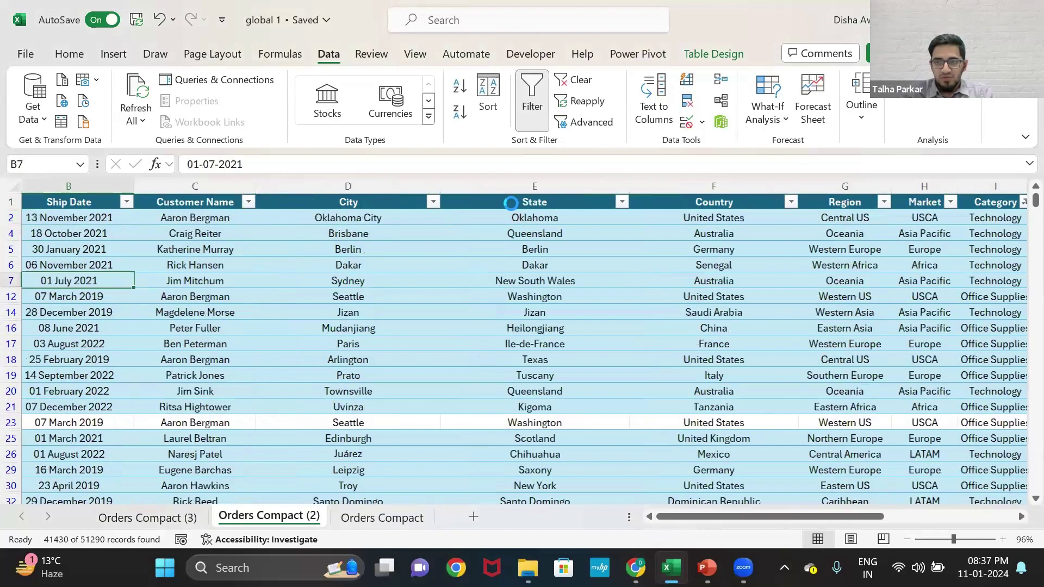
{"action": "scroll", "coordinate": [511, 203], "scroll_direction": "right", "scroll_amount": 3}
{"action": "left_click", "coordinate": [507, 202]}
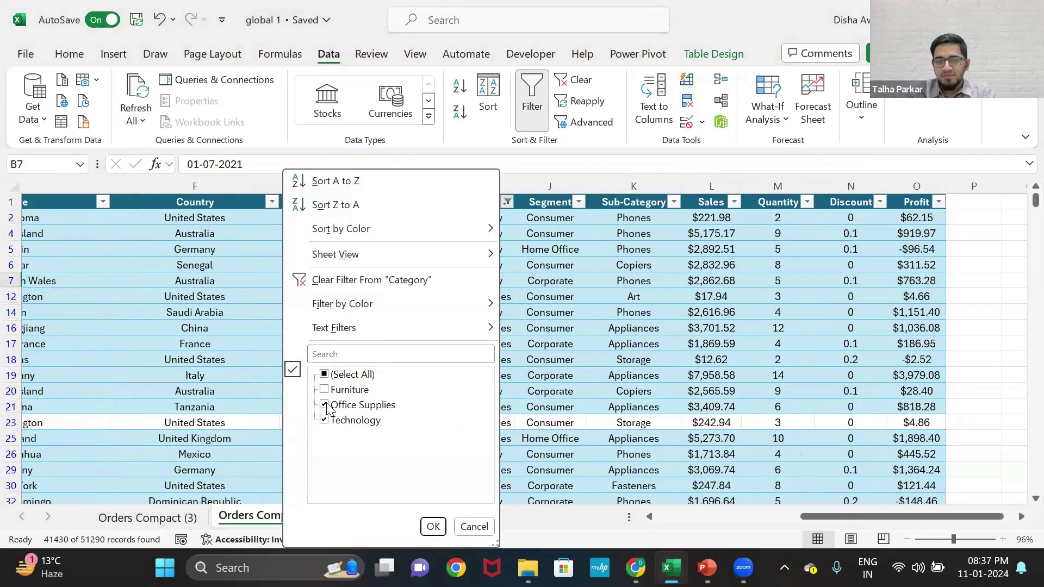
{"action": "left_click", "coordinate": [325, 406]}
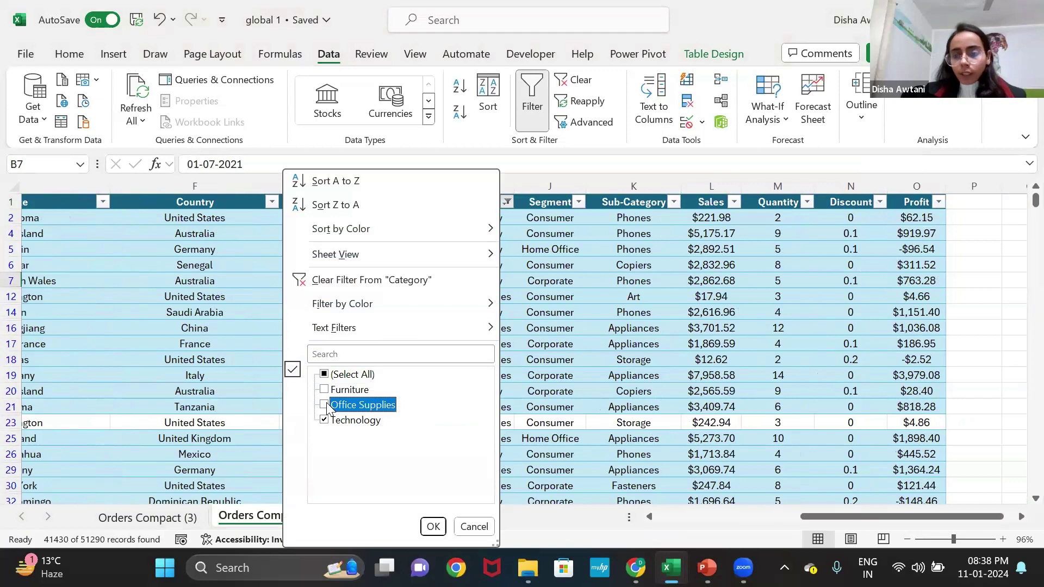
{"action": "left_click", "coordinate": [325, 420]}
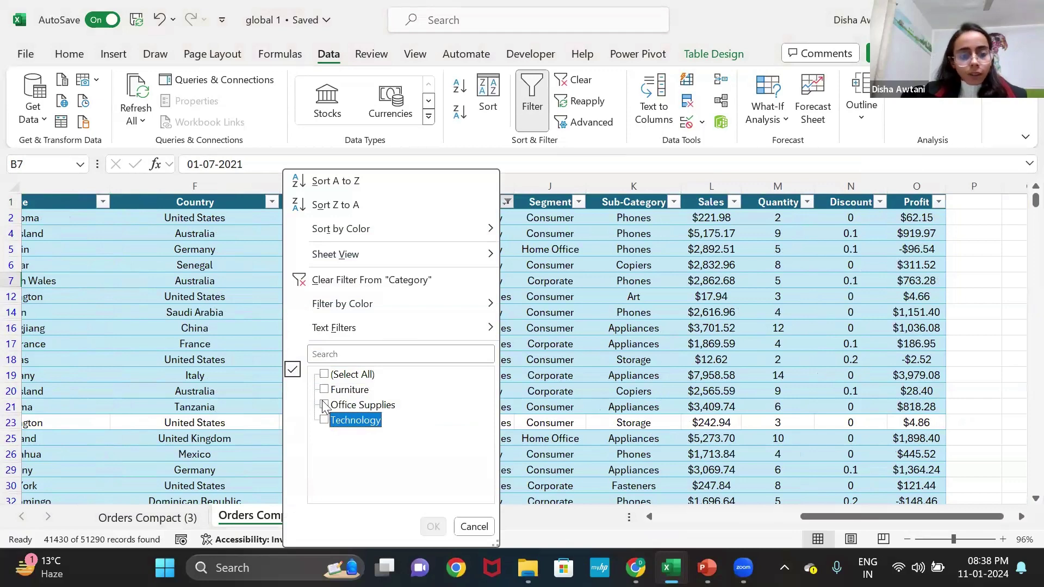
{"action": "left_click", "coordinate": [323, 390]}
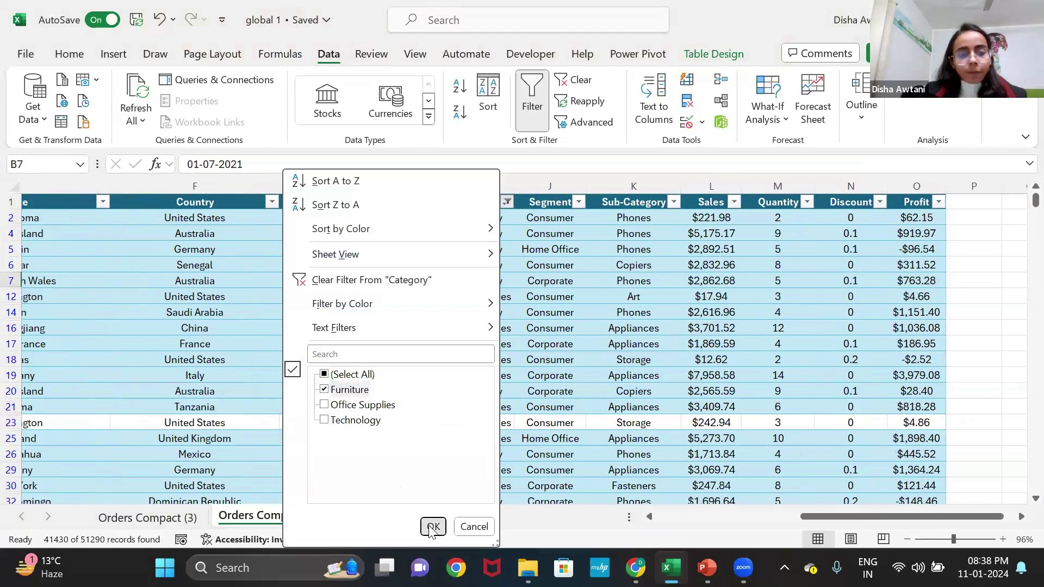
{"action": "key", "text": "Return"}
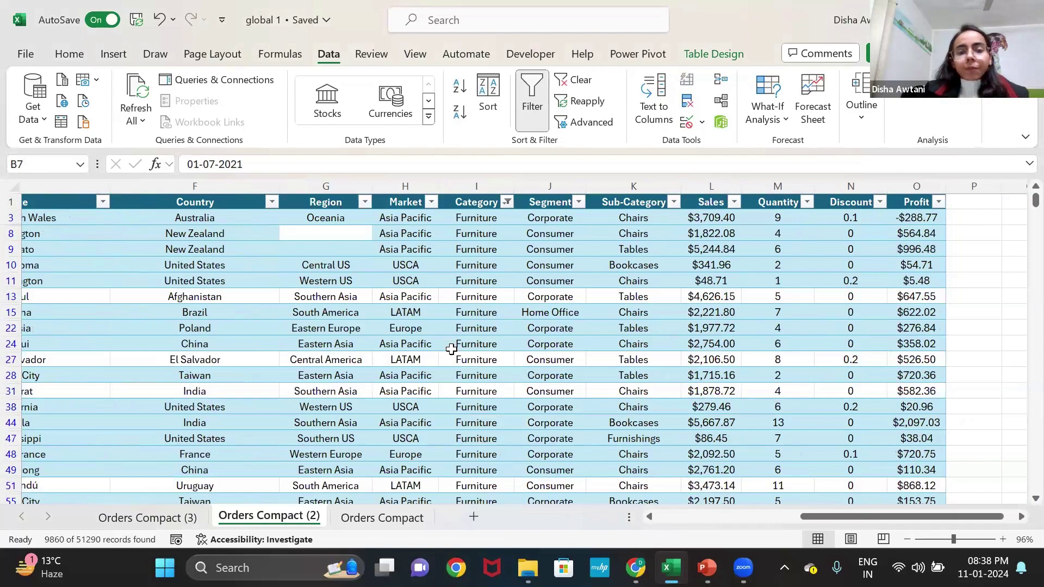
Select the filtered Furniture rows on Orders Compact (2) down to the last one and insert new rows there.
{"action": "scroll", "coordinate": [136, 276], "scroll_direction": "left", "scroll_amount": 5}
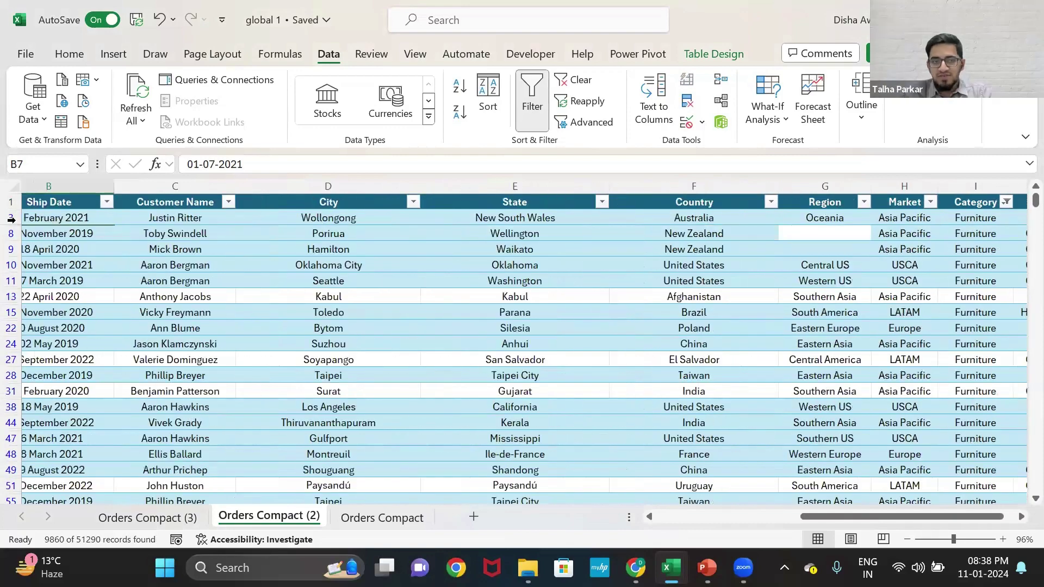
{"action": "scroll", "coordinate": [11, 219], "scroll_direction": "left", "scroll_amount": 2}
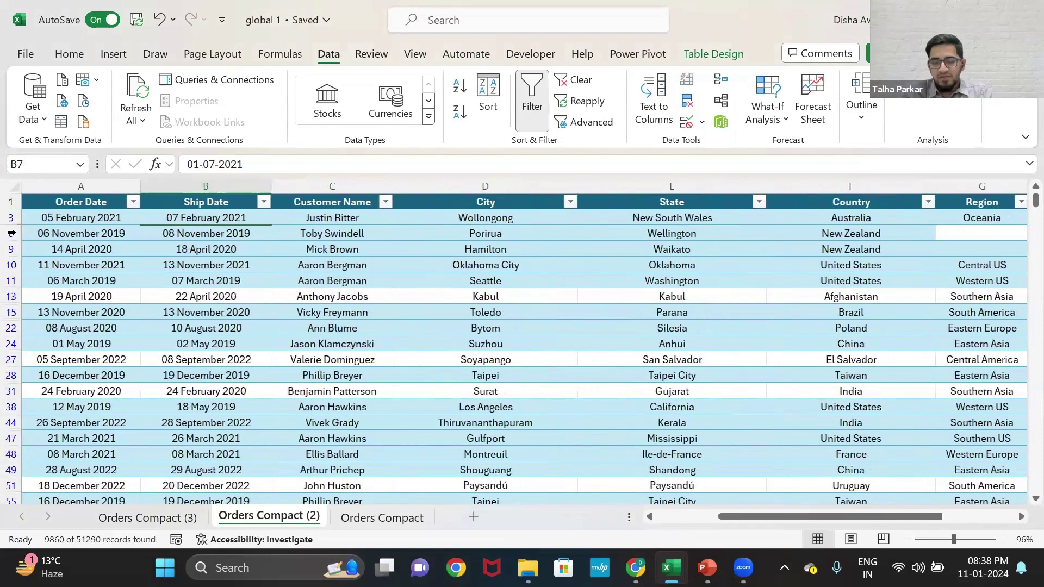
{"action": "left_click", "coordinate": [11, 233]}
{"action": "key", "text": "ctrl+shift+Down"}
{"action": "right_click", "coordinate": [12, 249]}
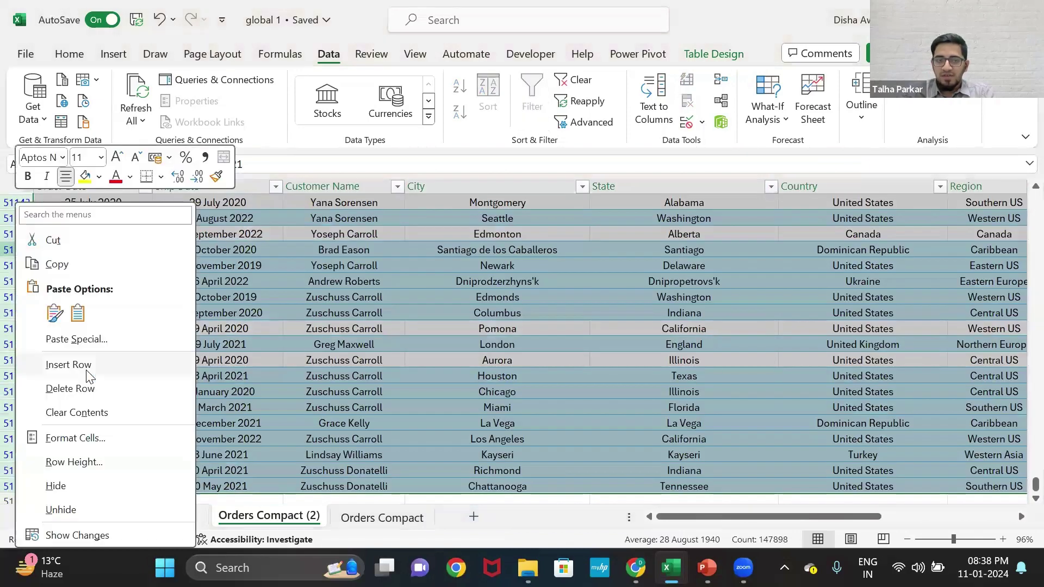
{"action": "left_click", "coordinate": [175, 367]}
Clear the filter from the Category column on the Orders Compact (2) sheet.
{"action": "scroll", "coordinate": [176, 368], "scroll_direction": "right", "scroll_amount": 4}
{"action": "scroll", "coordinate": [176, 368], "scroll_direction": "right", "scroll_amount": 1}
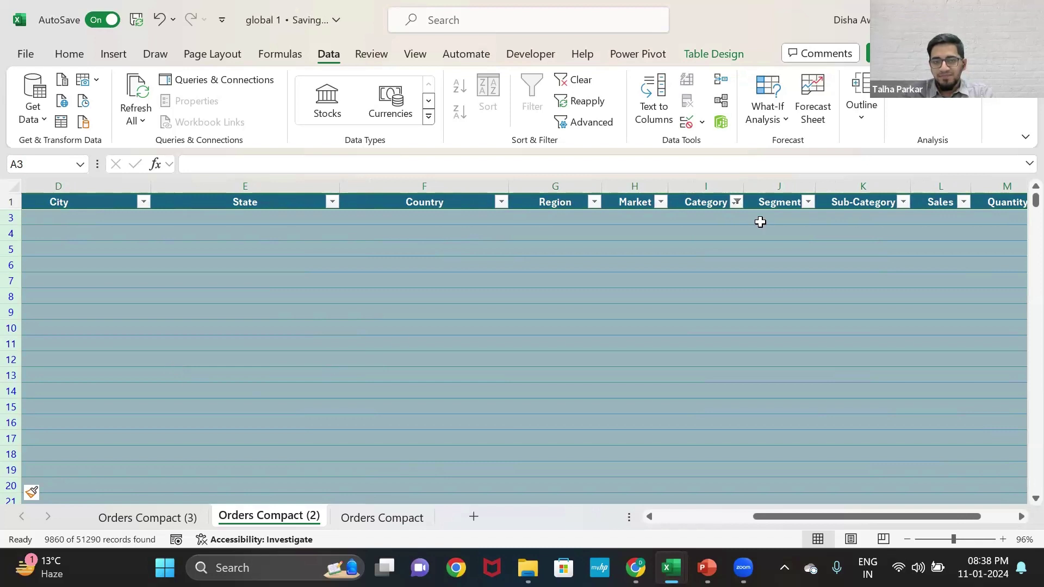
{"action": "left_click", "coordinate": [737, 202]}
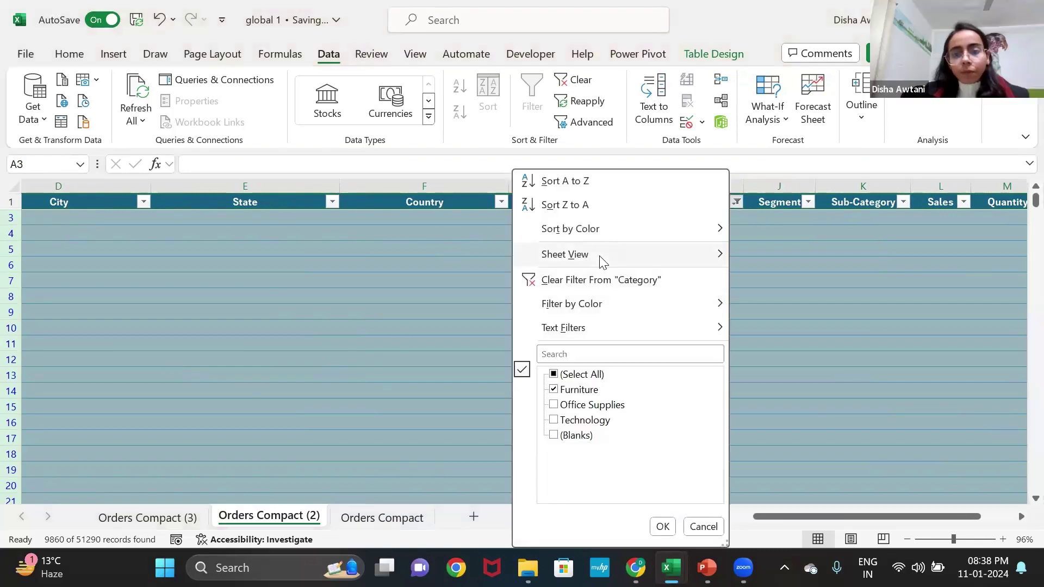
{"action": "left_click", "coordinate": [614, 287]}
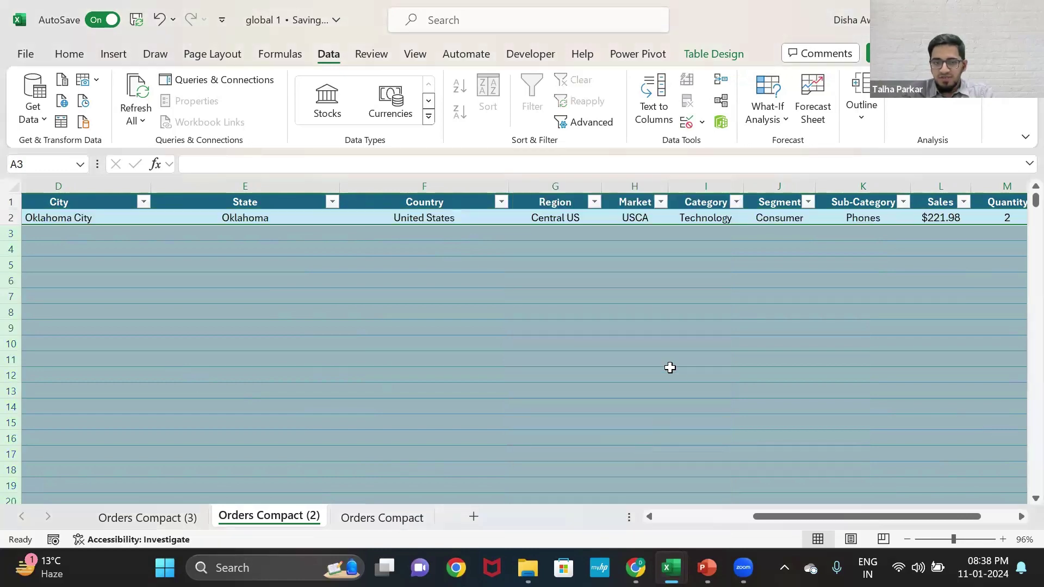
Delete the Orders Compact (3) sheet from the workbook.
{"action": "left_click", "coordinate": [359, 518]}
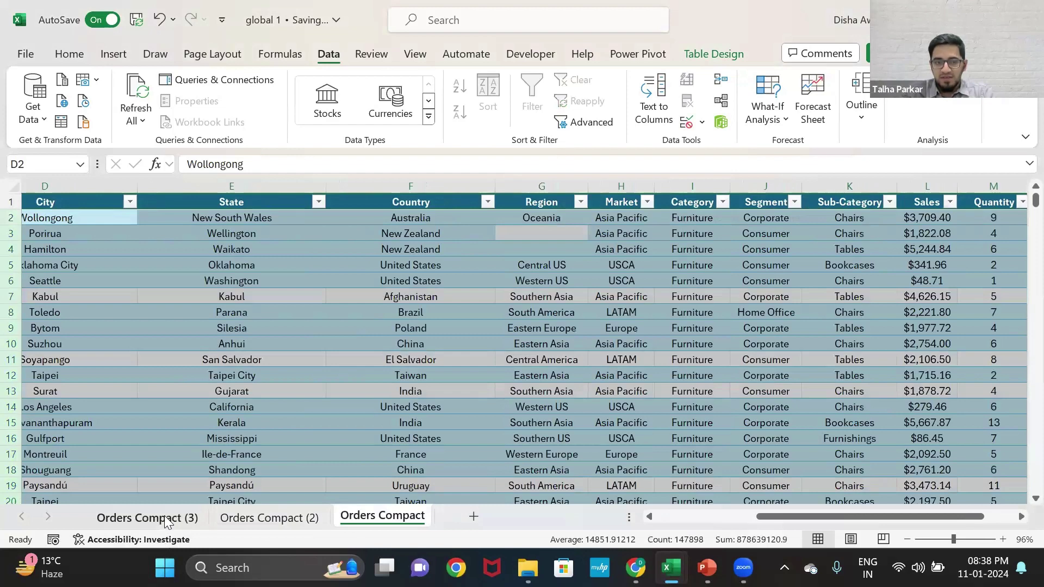
{"action": "left_click", "coordinate": [166, 520]}
{"action": "right_click", "coordinate": [166, 519]}
{"action": "left_click", "coordinate": [255, 318]}
{"action": "left_click", "coordinate": [565, 312]}
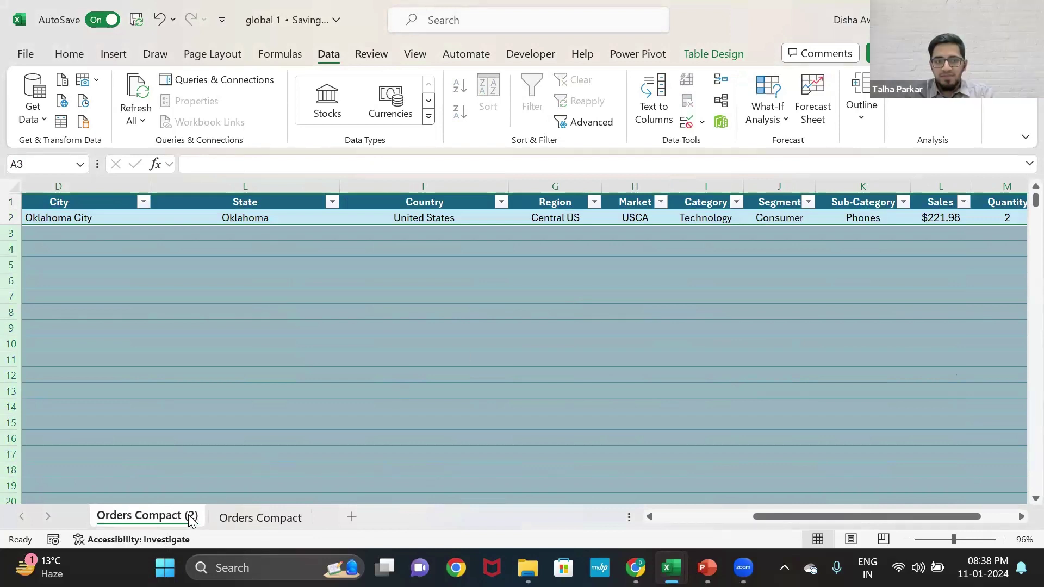
Examine the first rows on Orders Compact (2) and return to the Orders Compact sheet.
{"action": "left_click", "coordinate": [292, 276]}
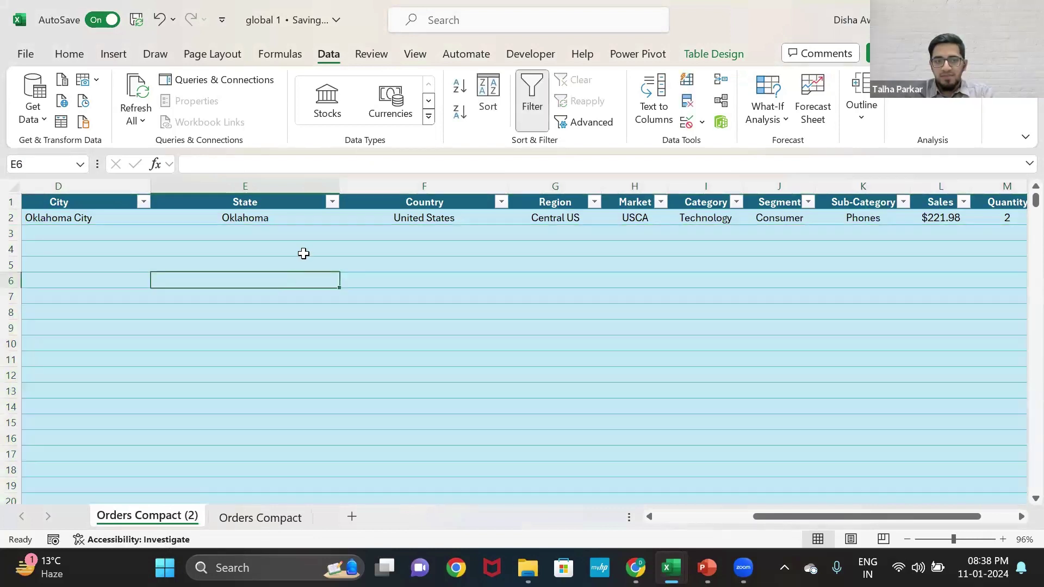
{"action": "left_click", "coordinate": [345, 219]}
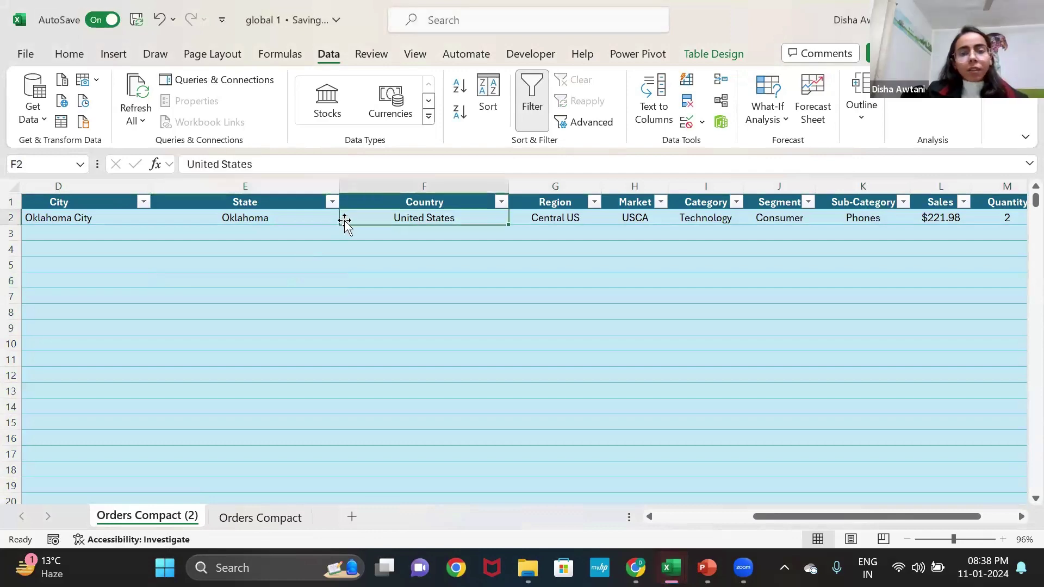
{"action": "left_click", "coordinate": [262, 520]}
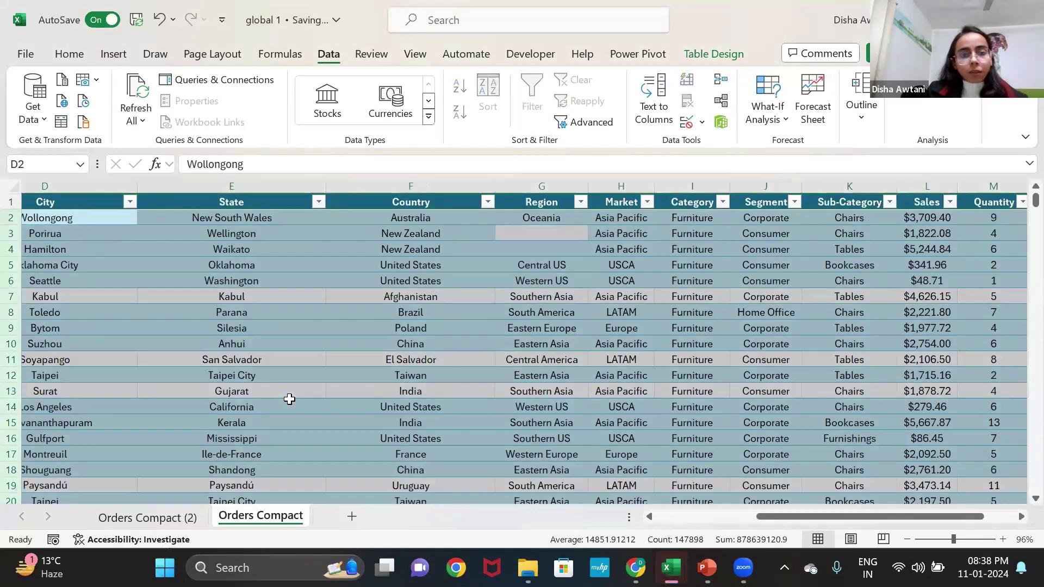
Create a blank query from the Orders Compact sheet of the global 1 workbook.
{"action": "left_click", "coordinate": [290, 403]}
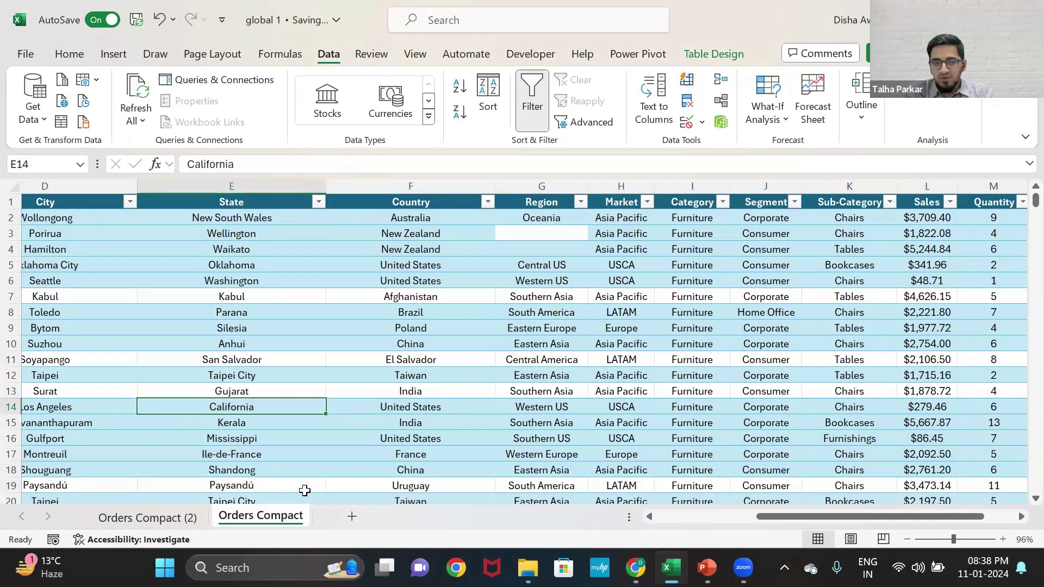
{"action": "left_click", "coordinate": [25, 124]}
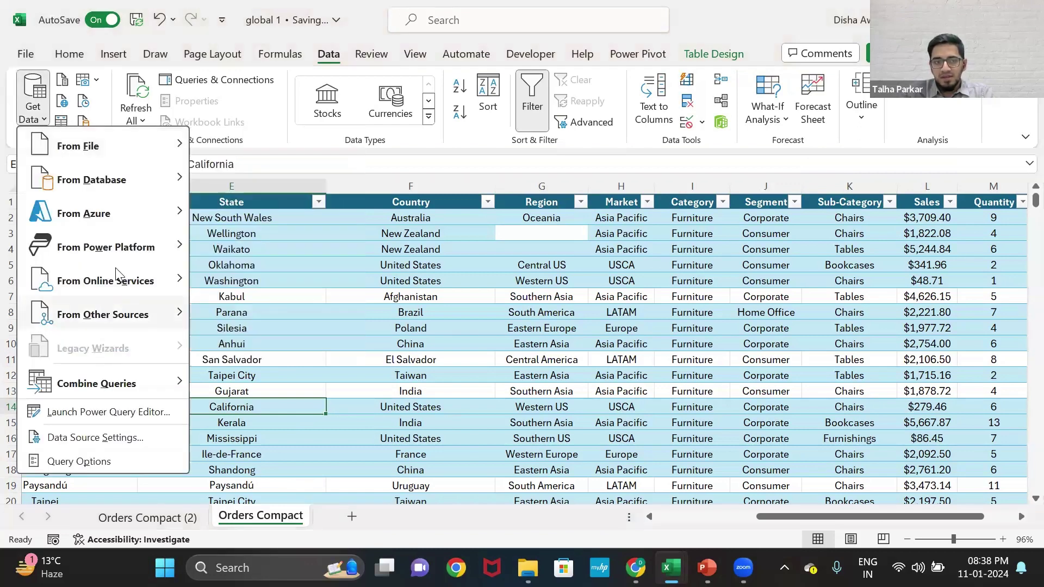
{"action": "mouse_move", "coordinate": [124, 315]}
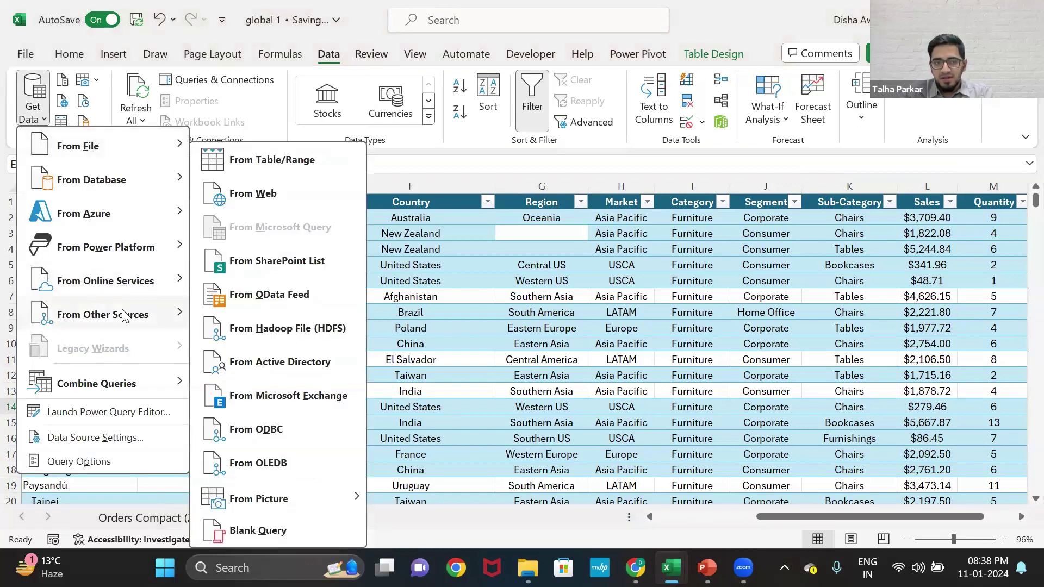
{"action": "left_click", "coordinate": [258, 531]}
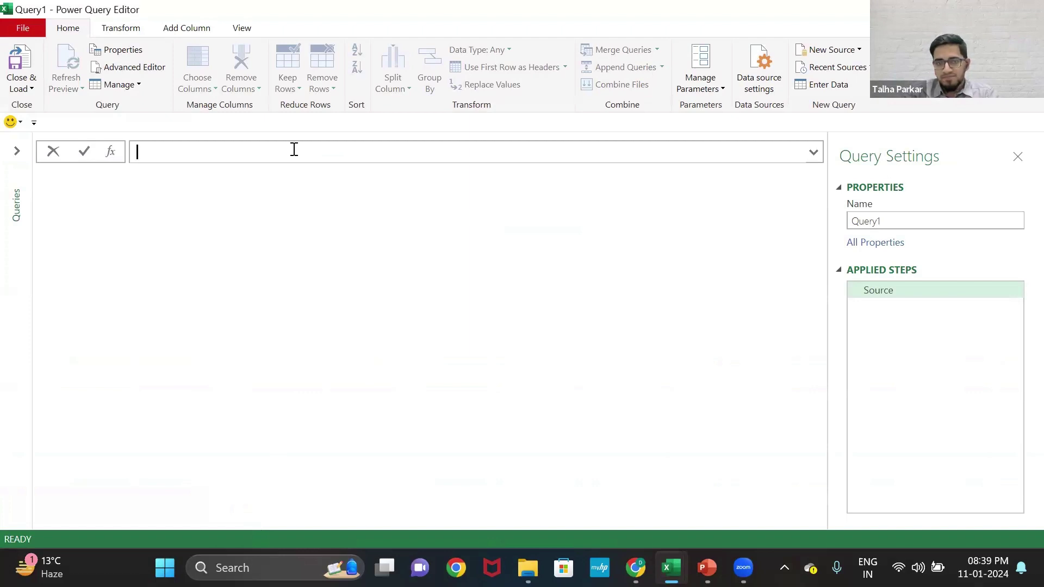
Enter =Excel.Workbook as the source formula of the blank query.
{"action": "type", "text": "=excel"}
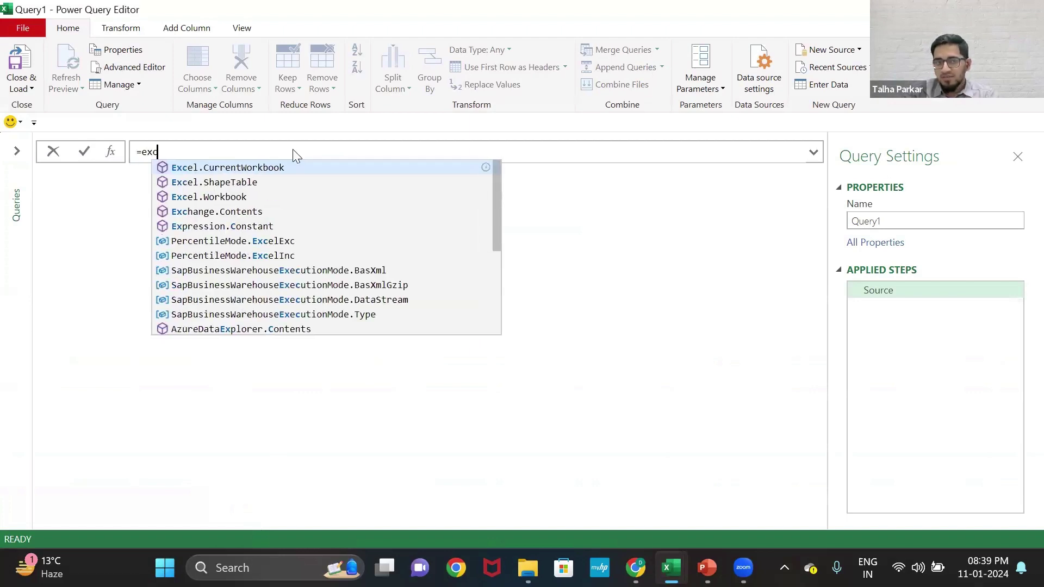
{"action": "key", "text": "Down"}
{"action": "key", "text": "Down"}
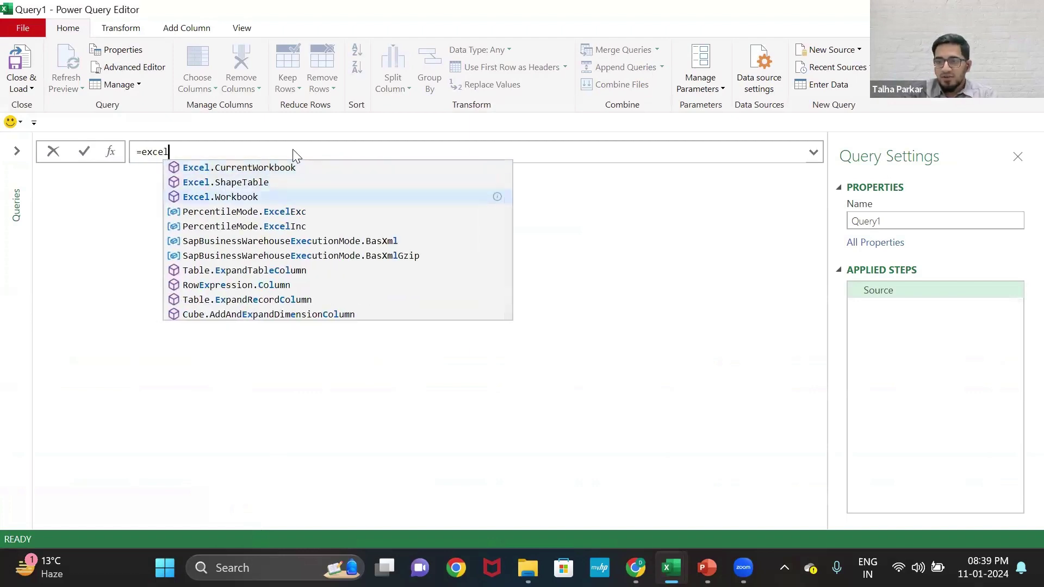
{"action": "key", "text": "Tab"}
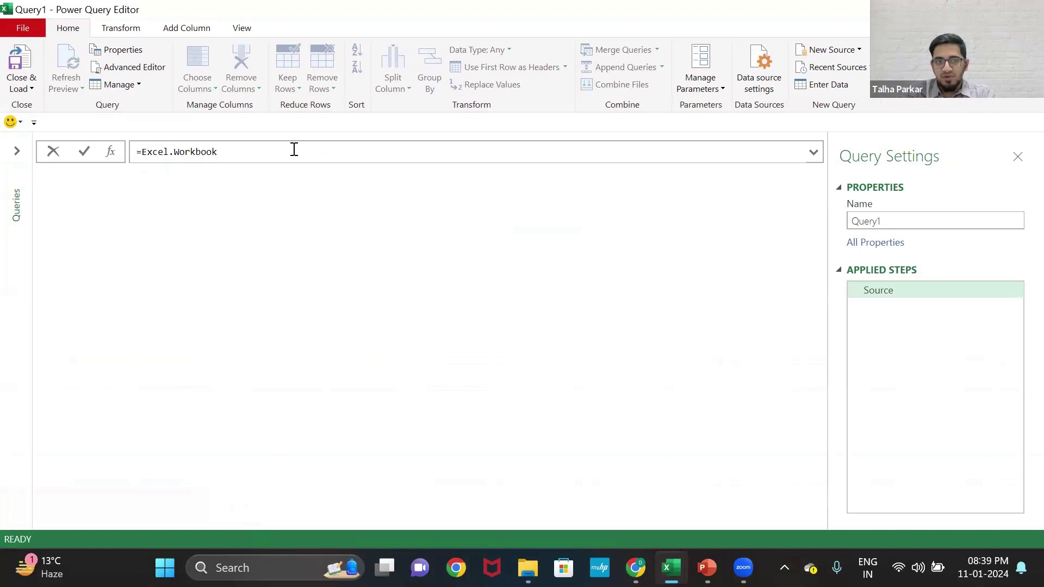
Replace the function in the source formula with Excel.CurrentWorkbook and commit it.
{"action": "key", "text": "BackSpace"}
{"action": "key", "text": "BackSpace"}
{"action": "key", "text": "BackSpace"}
{"action": "key", "text": "BackSpace"}
{"action": "key", "text": "BackSpace"}
{"action": "key", "text": "BackSpace"}
{"action": "key", "text": "BackSpace"}
{"action": "key", "text": "BackSpace"}
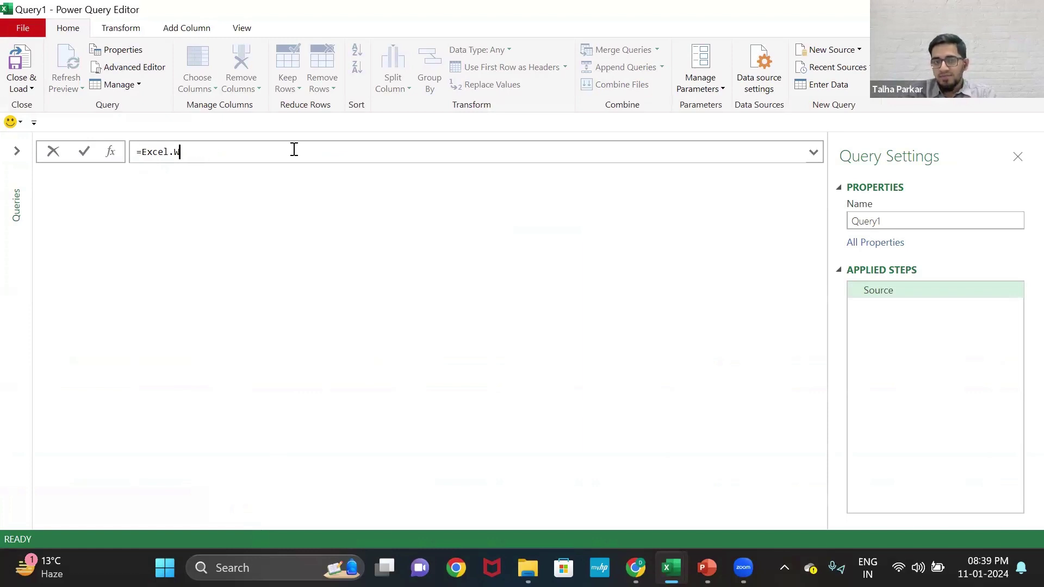
{"action": "type", "text": "cur"}
{"action": "key", "text": "BackSpace"}
{"action": "key", "text": "BackSpace"}
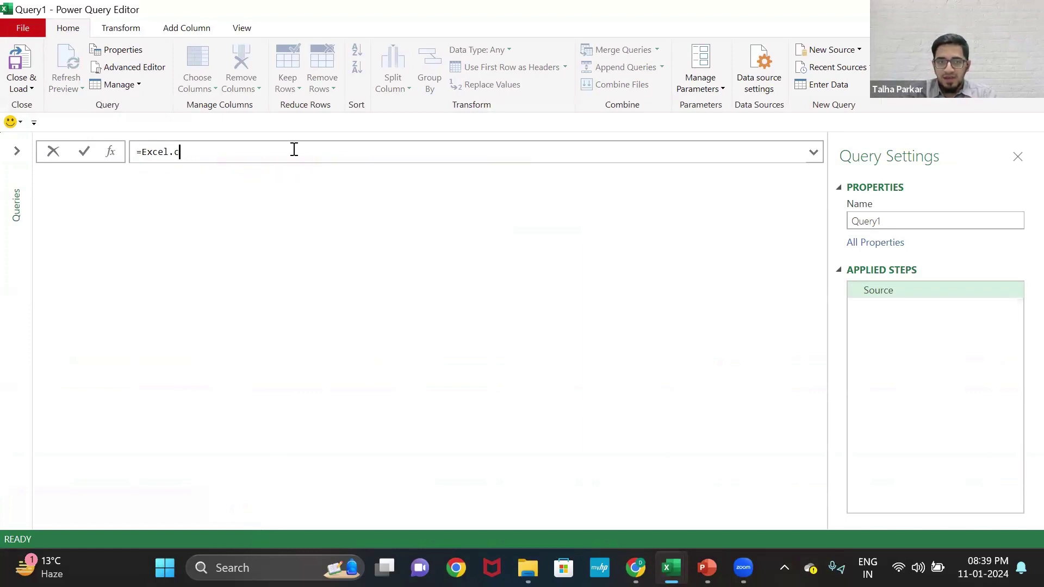
{"action": "type", "text": "ur"}
{"action": "left_click", "coordinate": [303, 170]}
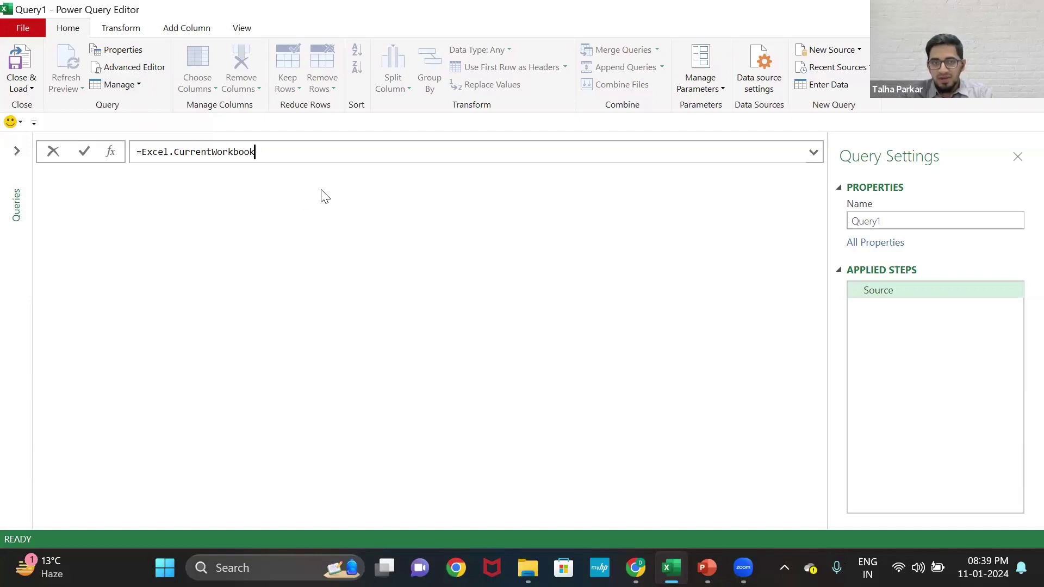
{"action": "key", "text": "Return"}
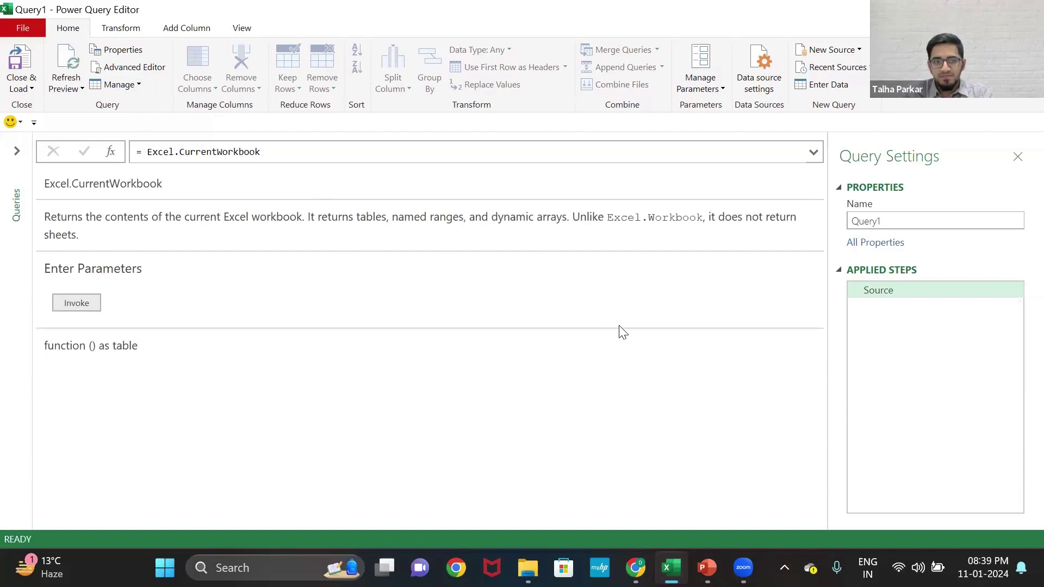
Add empty parentheses so the source formula reads = Excel.CurrentWorkbook(), and commit it to list the workbook's tables.
{"action": "double_click", "coordinate": [314, 158]}
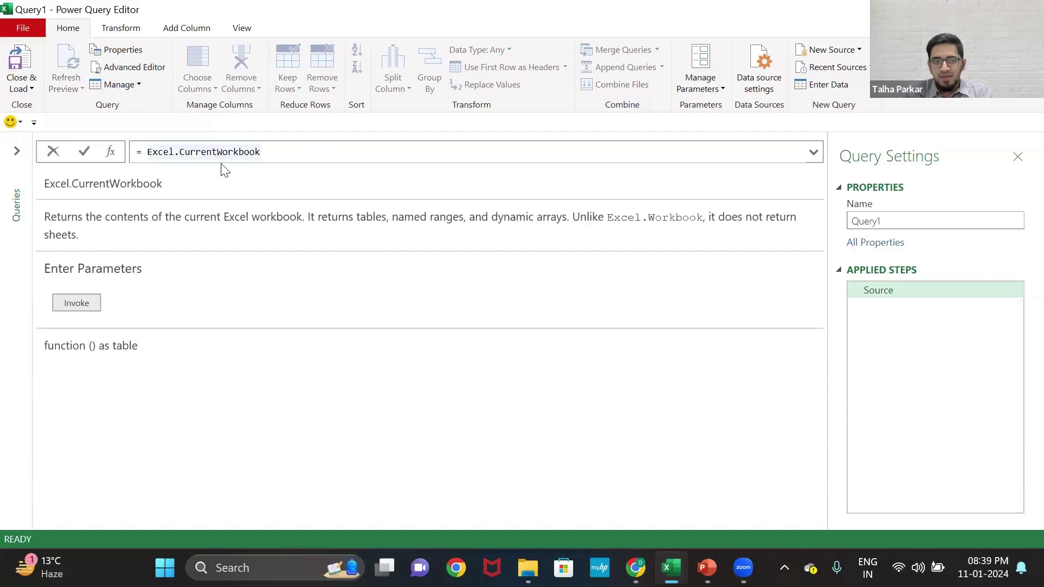
{"action": "left_click", "coordinate": [312, 149]}
{"action": "left_click", "coordinate": [304, 147]}
{"action": "type", "text": "()"}
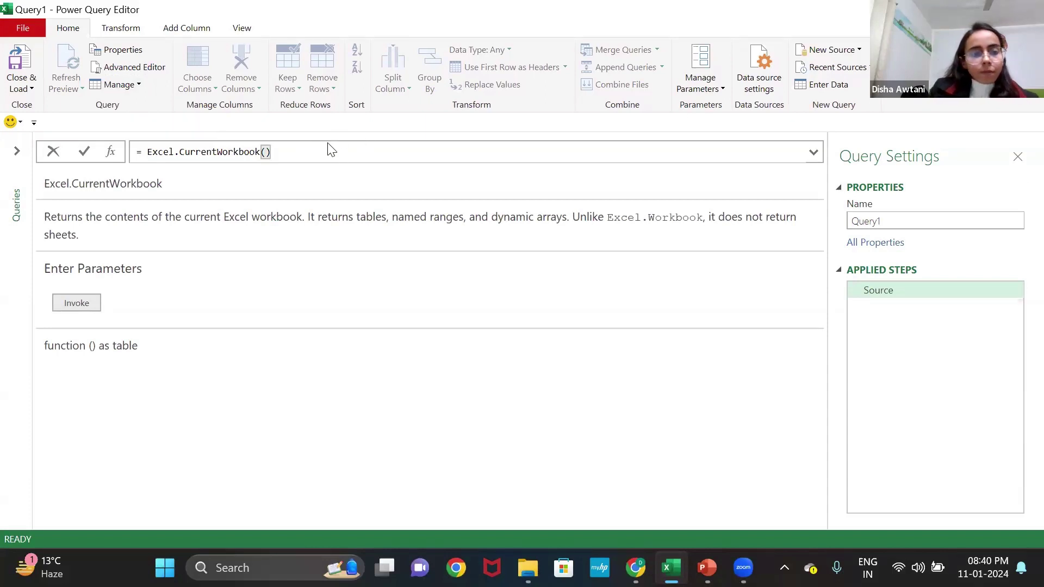
{"action": "key", "text": "BackSpace"}
{"action": "key", "text": "BackSpace"}
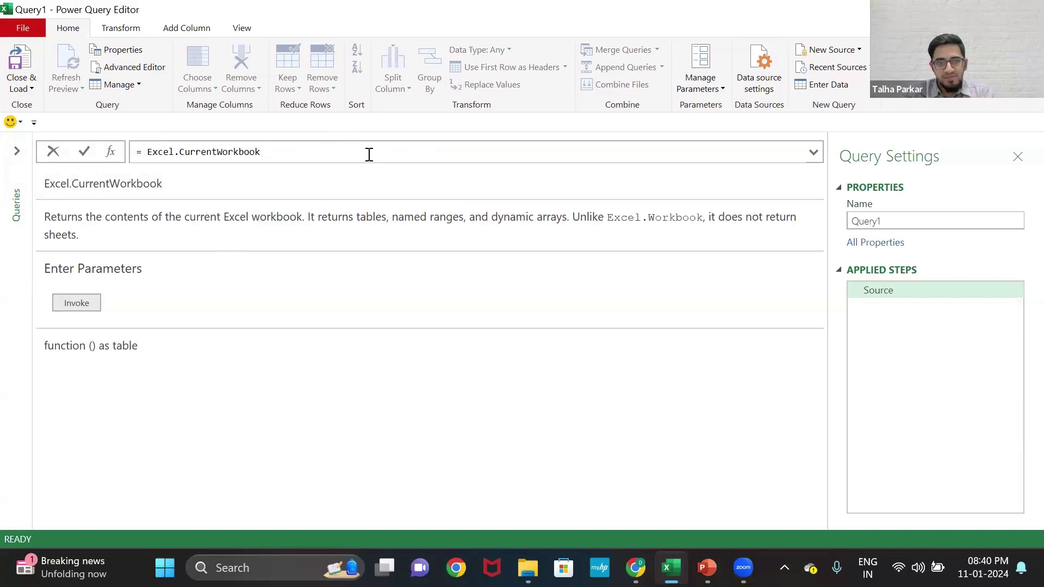
{"action": "type", "text": "("}
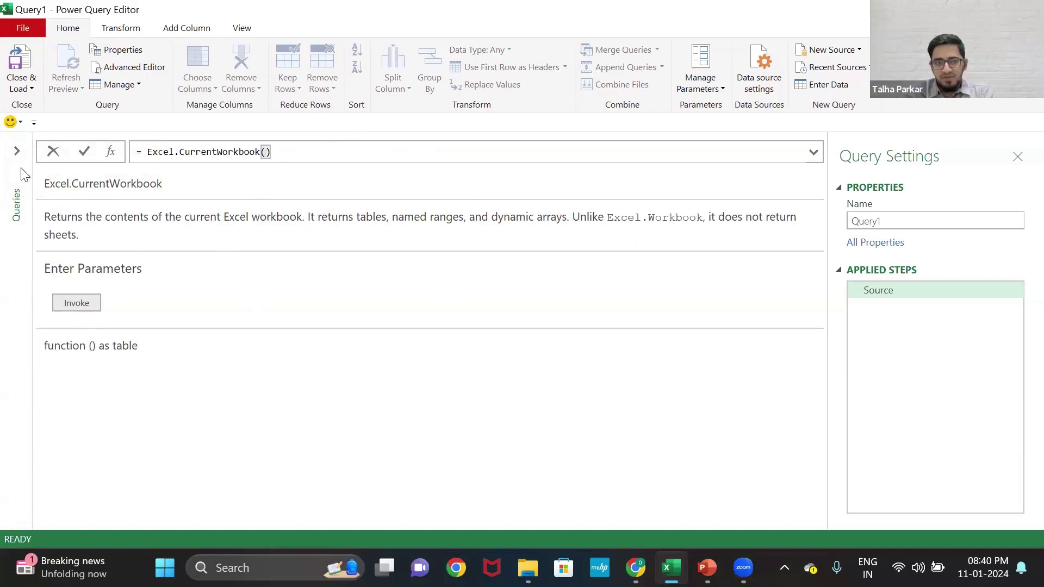
{"action": "key", "text": "Return"}
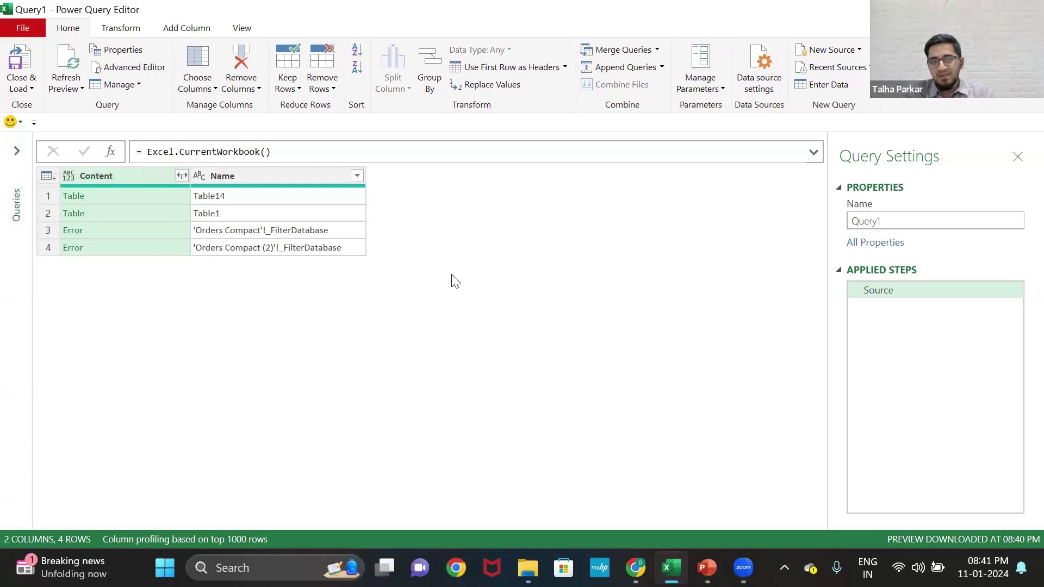
Expand all columns of the Content column without the original column name as prefix, and close the editor discarding the changes.
{"action": "left_click", "coordinate": [182, 175]}
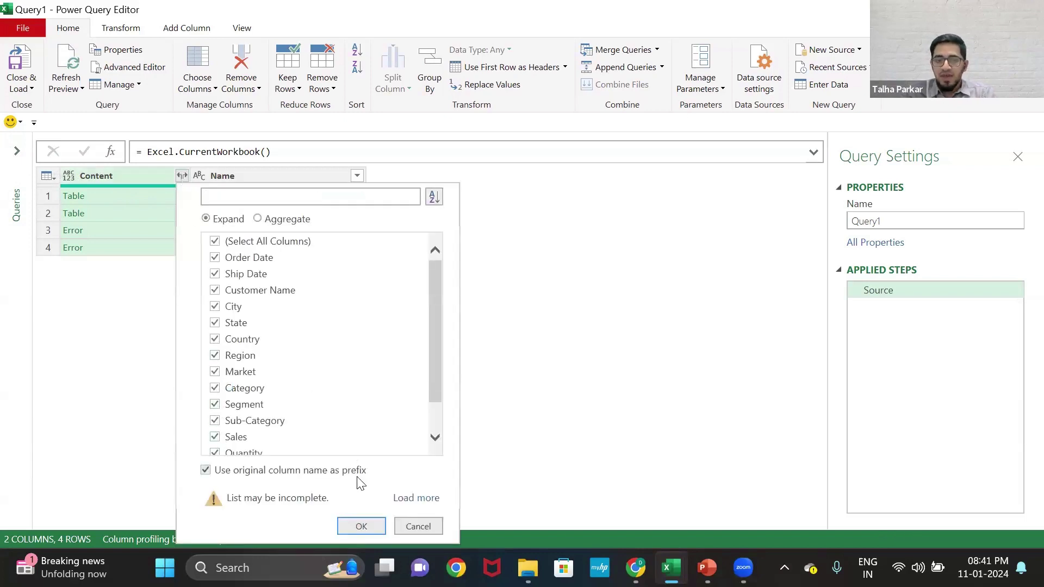
{"action": "left_click", "coordinate": [205, 470]}
{"action": "left_click", "coordinate": [360, 527]}
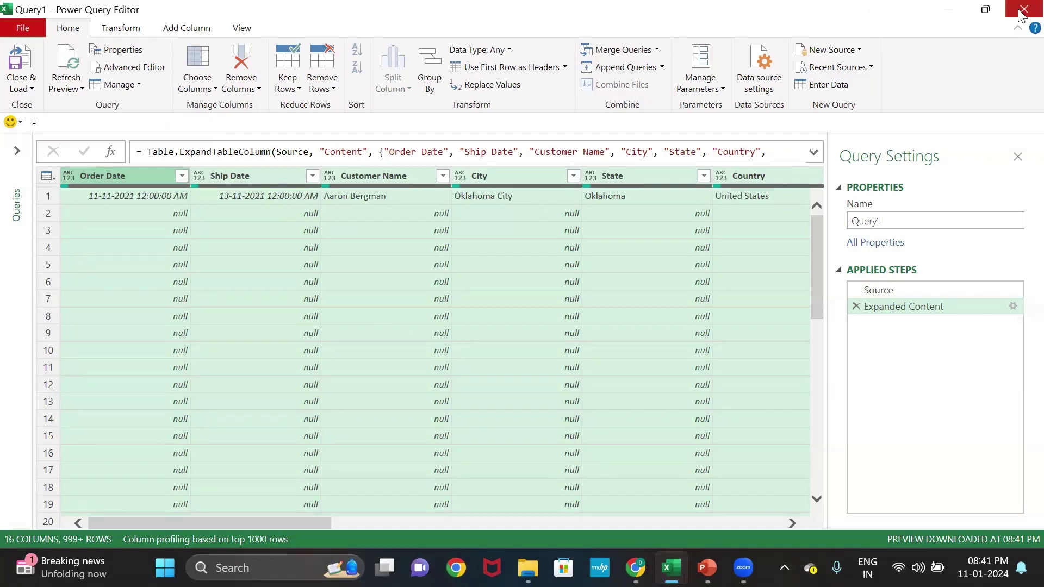
{"action": "left_click", "coordinate": [1024, 11]}
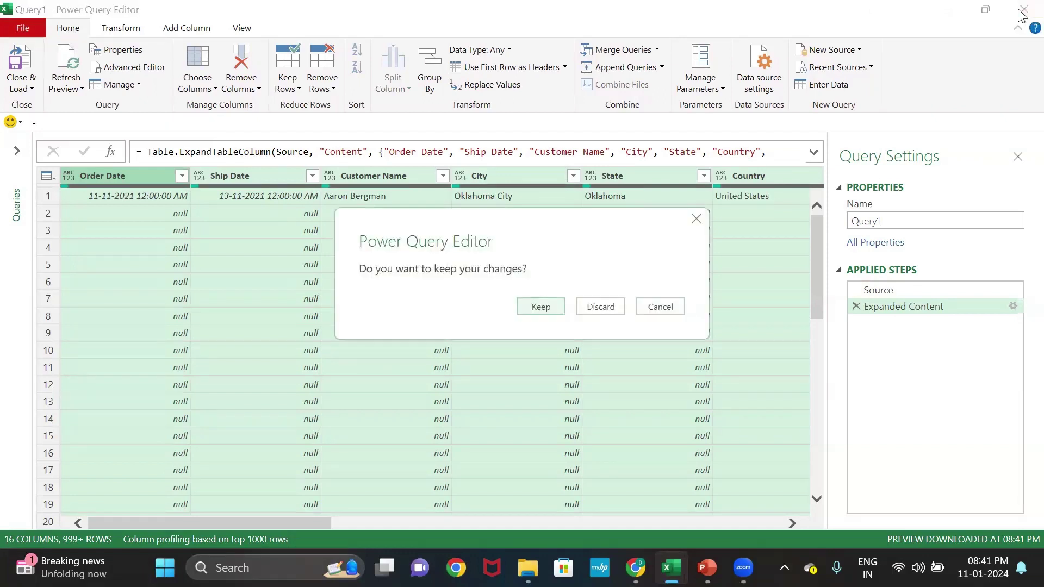
{"action": "left_click", "coordinate": [603, 307]}
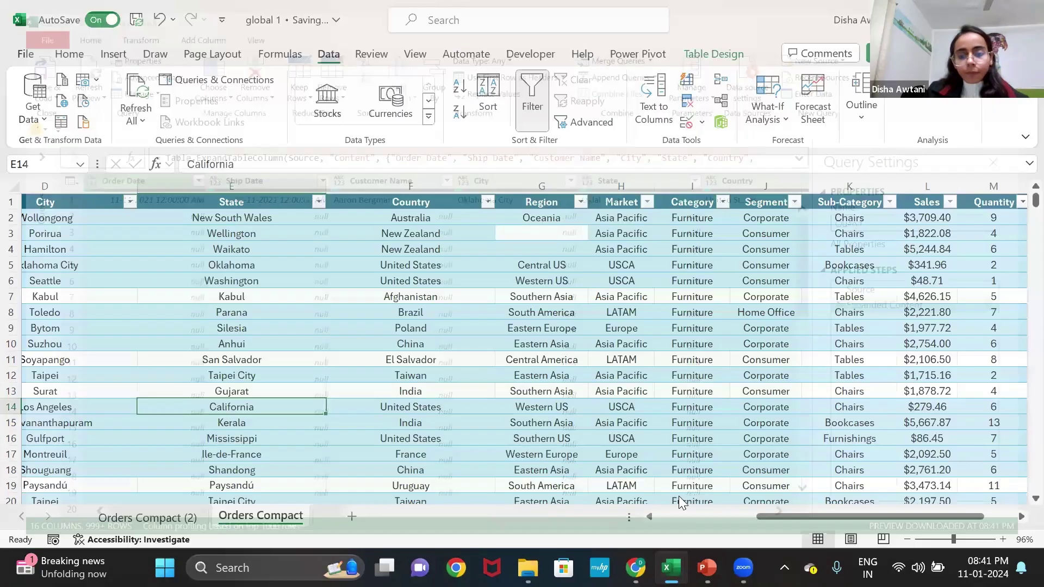
Switch to the Book1 workbook, launch its Power Query Editor, and return to the Tips and tricks slide in PowerPoint.
{"action": "left_click", "coordinate": [707, 568]}
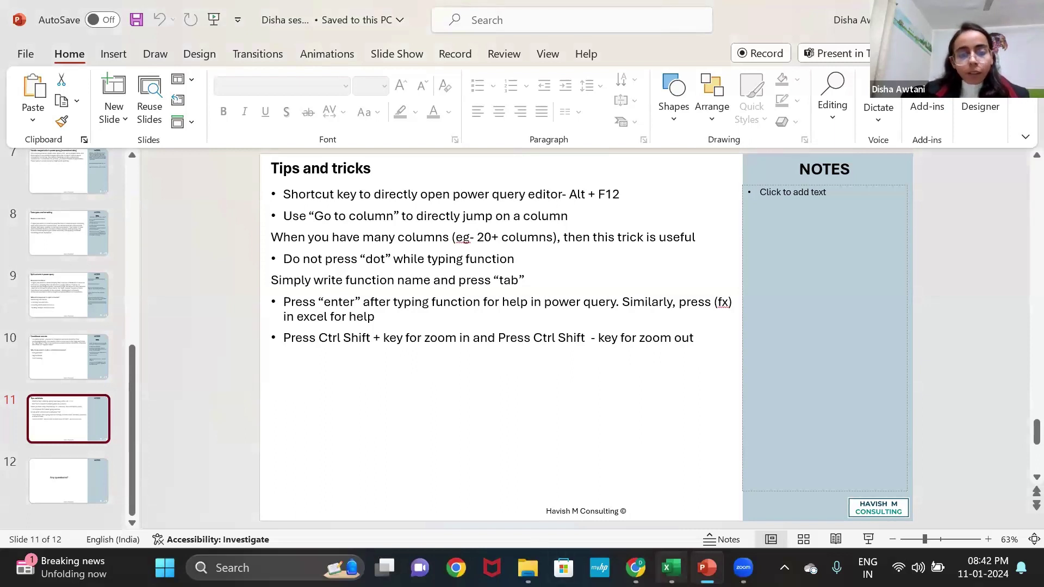
{"action": "mouse_move", "coordinate": [671, 568]}
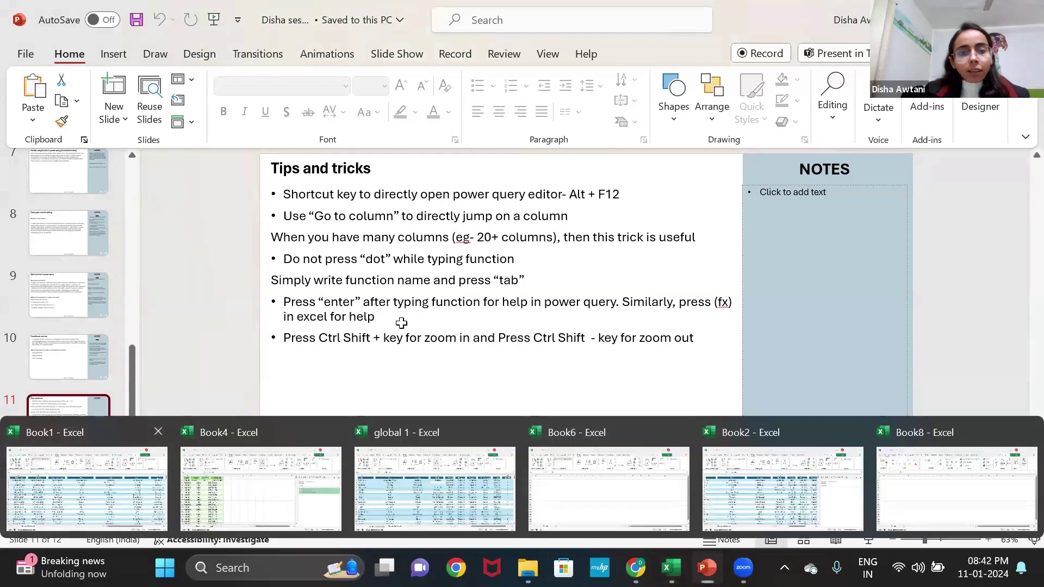
{"action": "left_click", "coordinate": [87, 490]}
{"action": "left_click", "coordinate": [401, 323]}
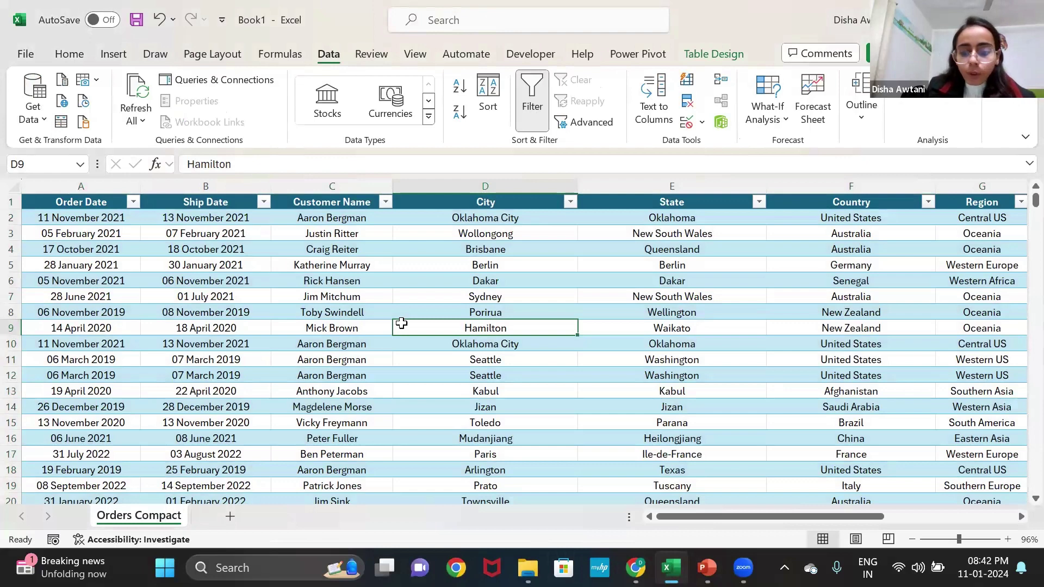
{"action": "key", "text": "alt+a"}
{"action": "key", "text": "p"}
{"action": "key", "text": "t"}
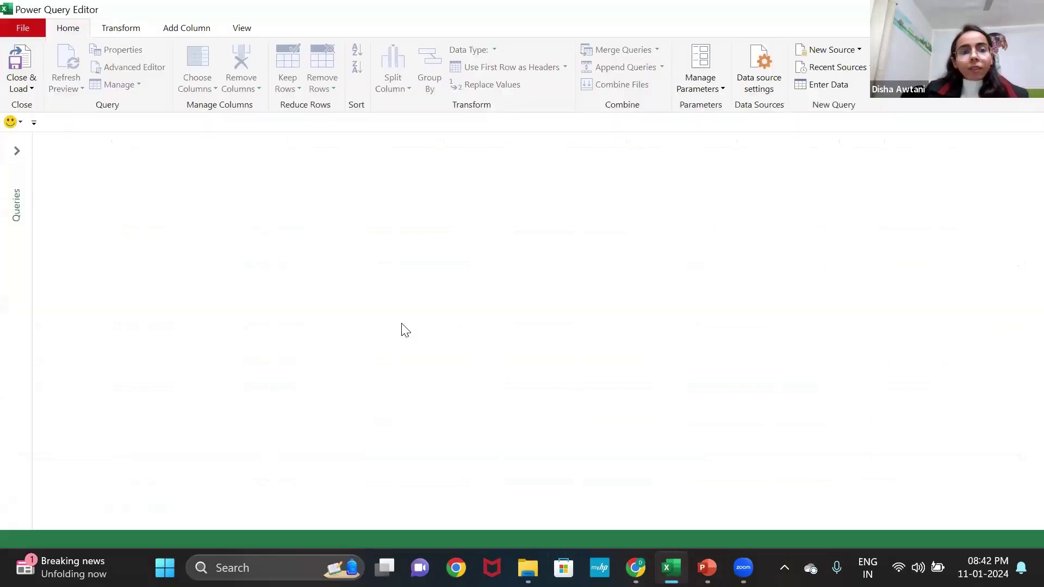
{"action": "left_click", "coordinate": [17, 153]}
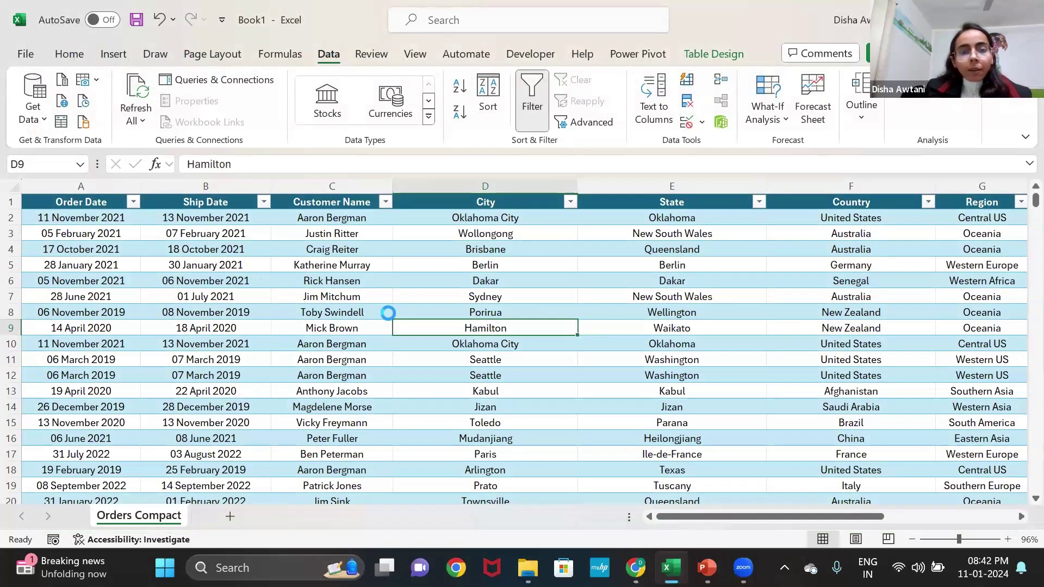
{"action": "left_click", "coordinate": [707, 568]}
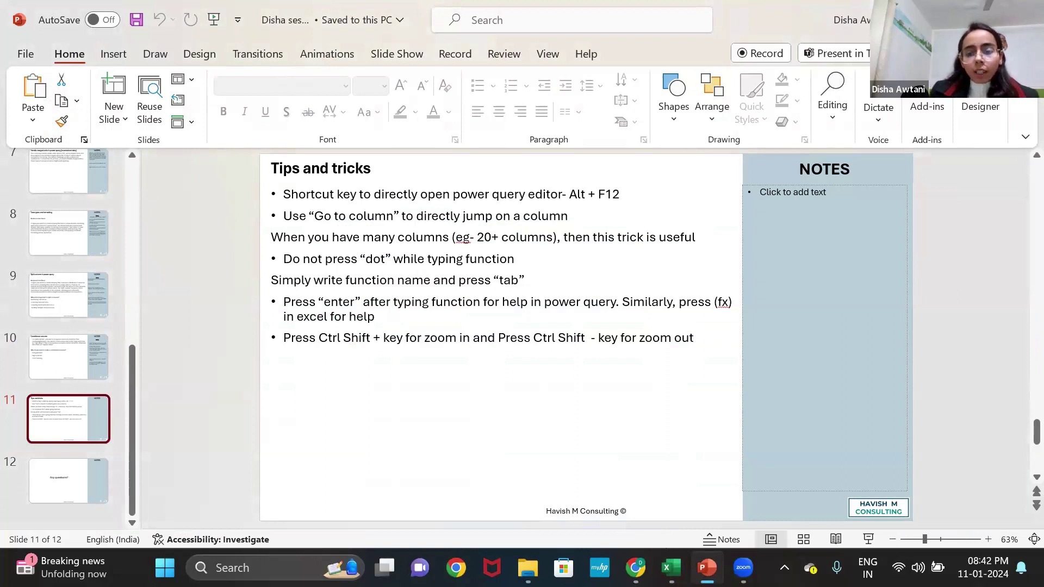
Switch to the global 1 workbook in Excel and load the Orders Compact table into the Power Query Editor as a query.
{"action": "mouse_move", "coordinate": [671, 563]}
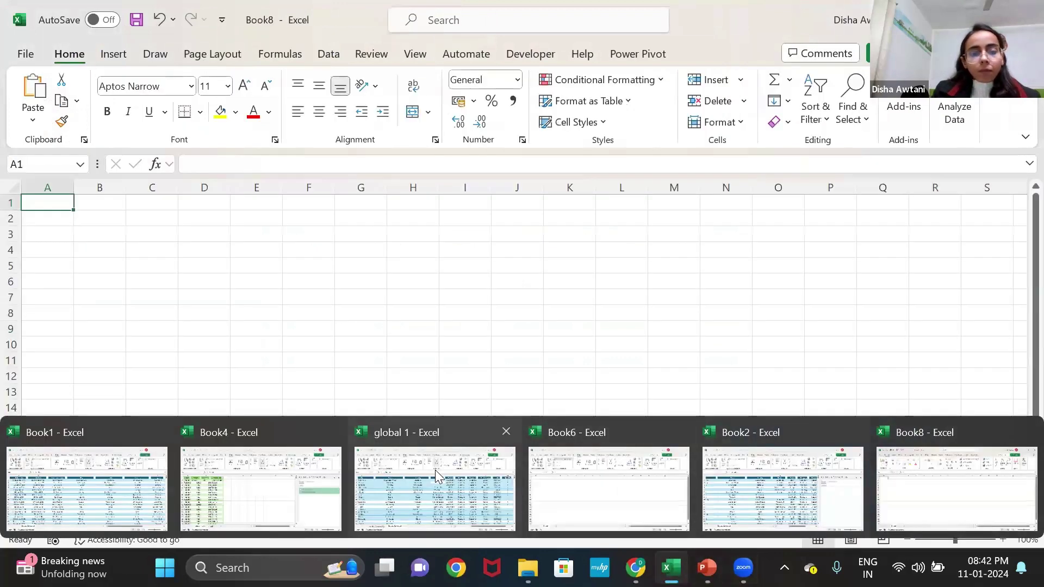
{"action": "left_click", "coordinate": [435, 470]}
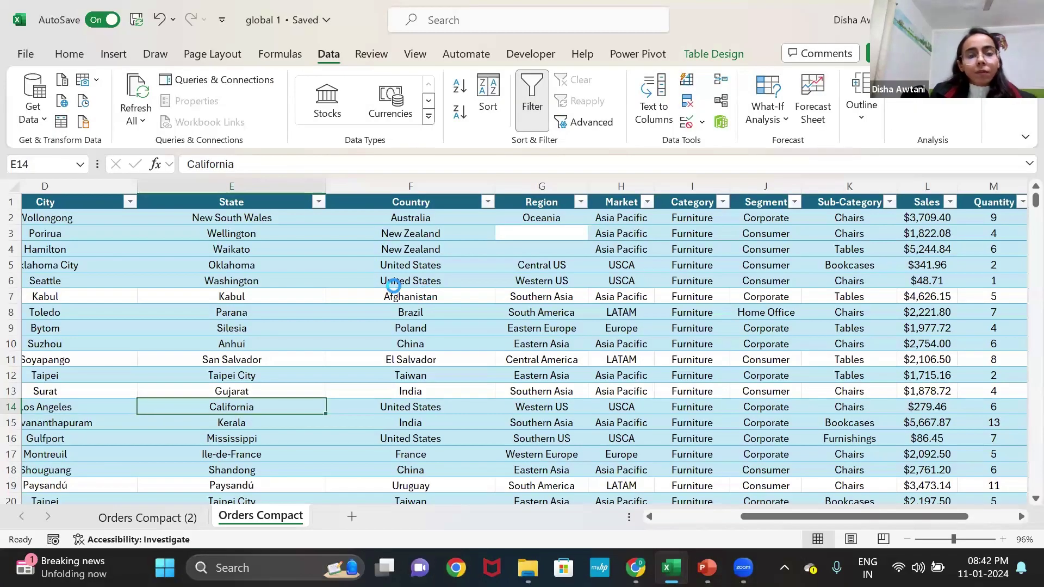
{"action": "left_click", "coordinate": [289, 297]}
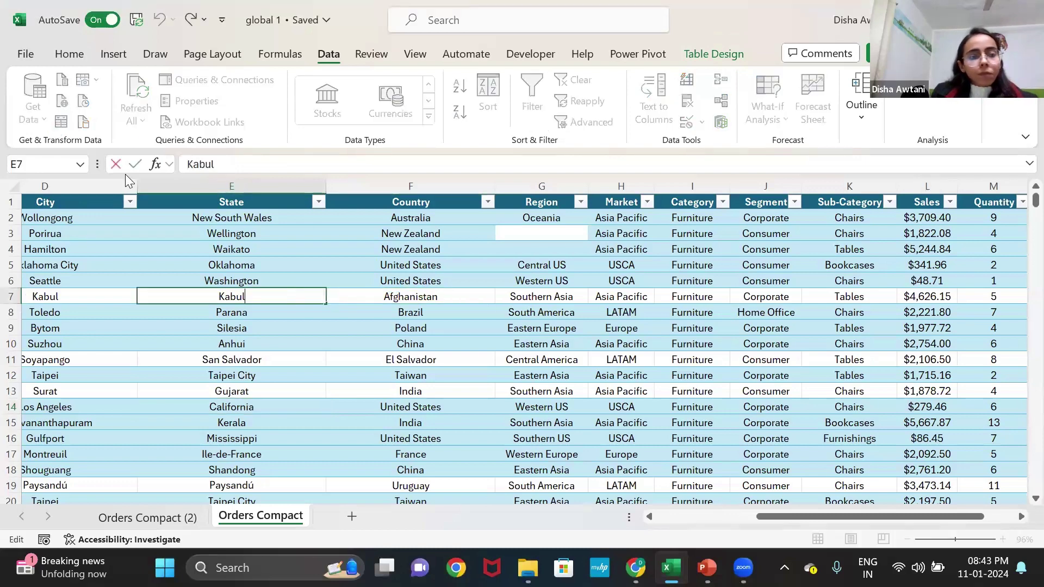
{"action": "left_click", "coordinate": [180, 229]}
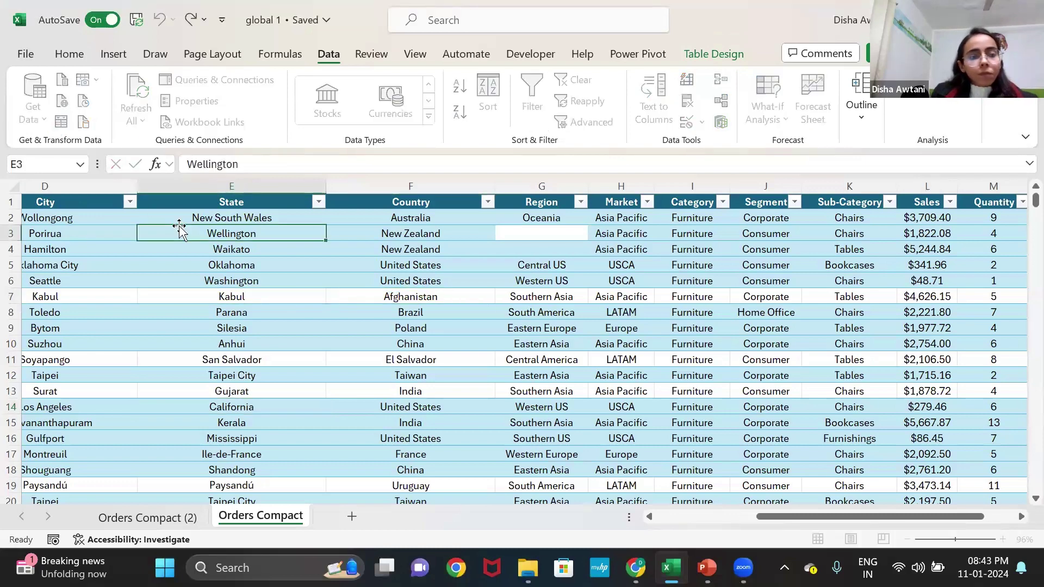
{"action": "left_click", "coordinate": [608, 265]}
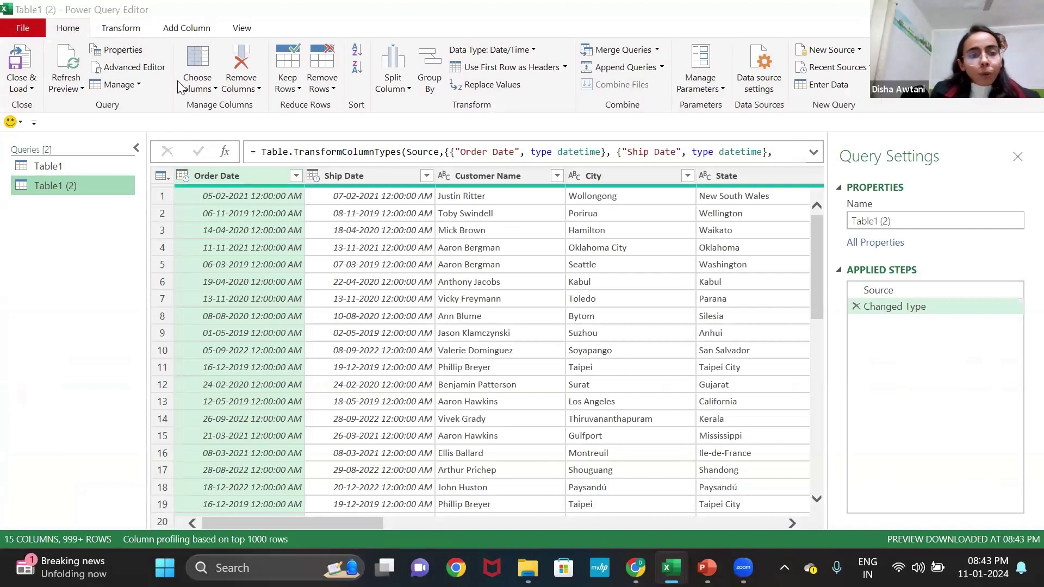
Use Go to Column to jump to the Discount column of the Table1 (2) query.
{"action": "left_click", "coordinate": [209, 87]}
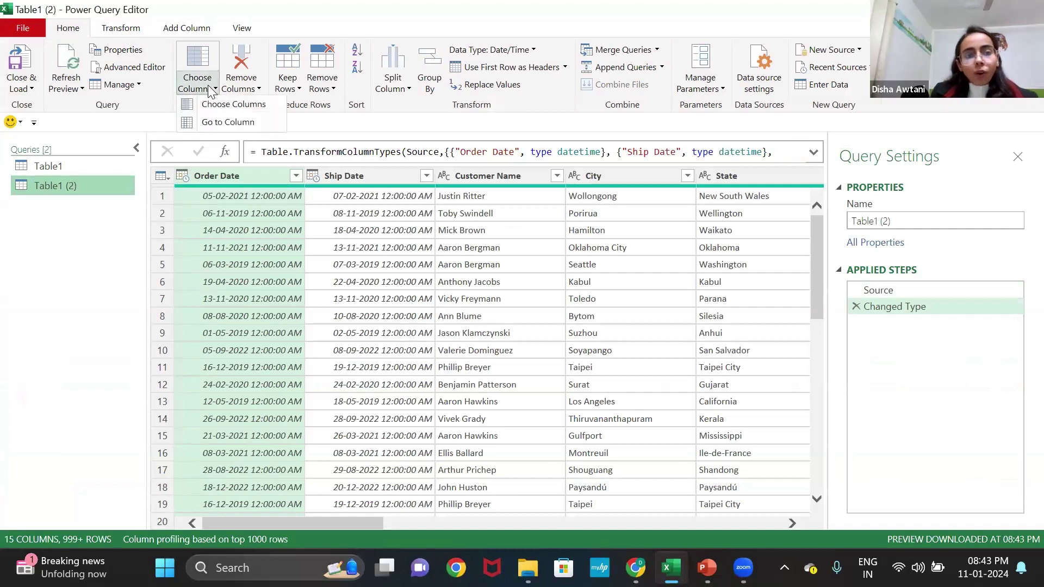
{"action": "left_click", "coordinate": [226, 123]}
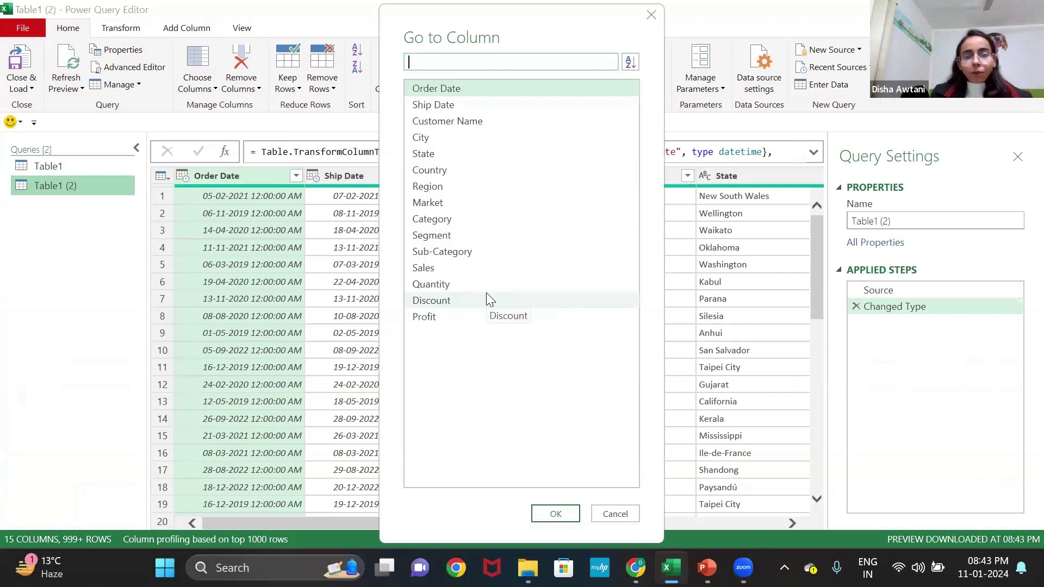
{"action": "left_click", "coordinate": [438, 303]}
{"action": "left_click", "coordinate": [556, 514]}
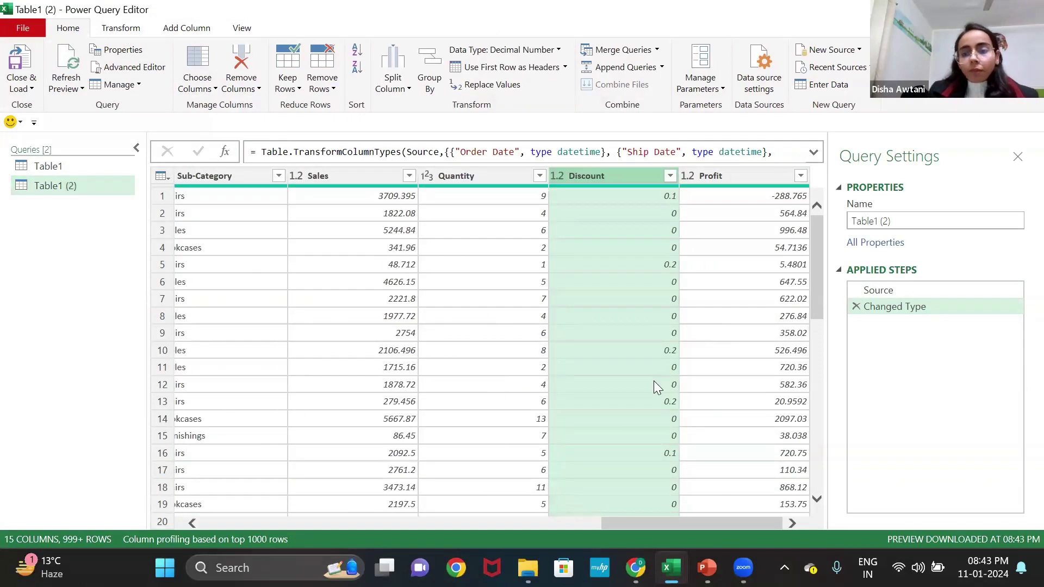
{"action": "mouse_move", "coordinate": [707, 568]}
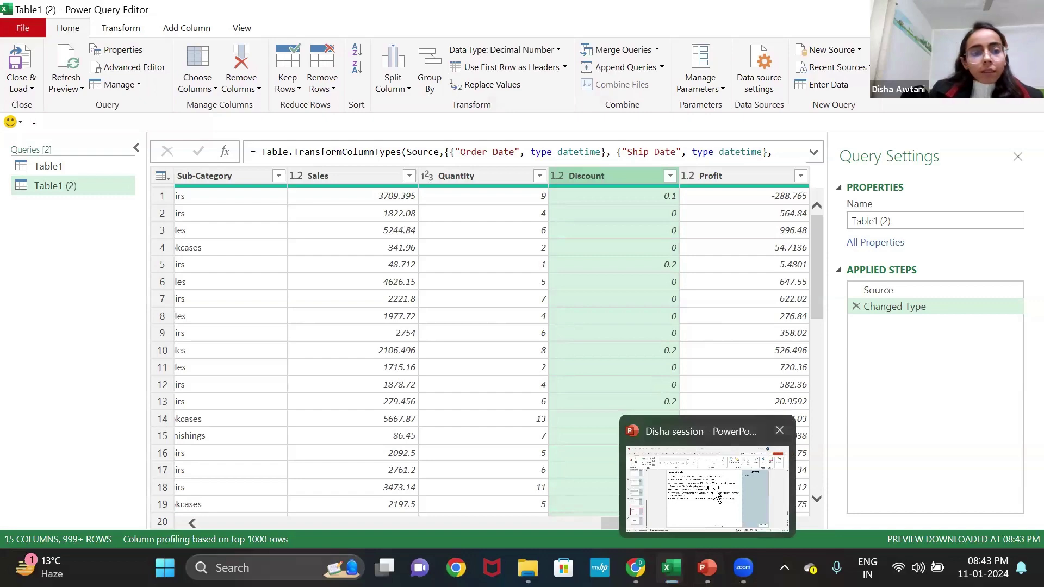
Check the Tips and tricks slide in PowerPoint, and return to the Power Query Editor of the global 1 workbook in Excel.
{"action": "left_click", "coordinate": [718, 498]}
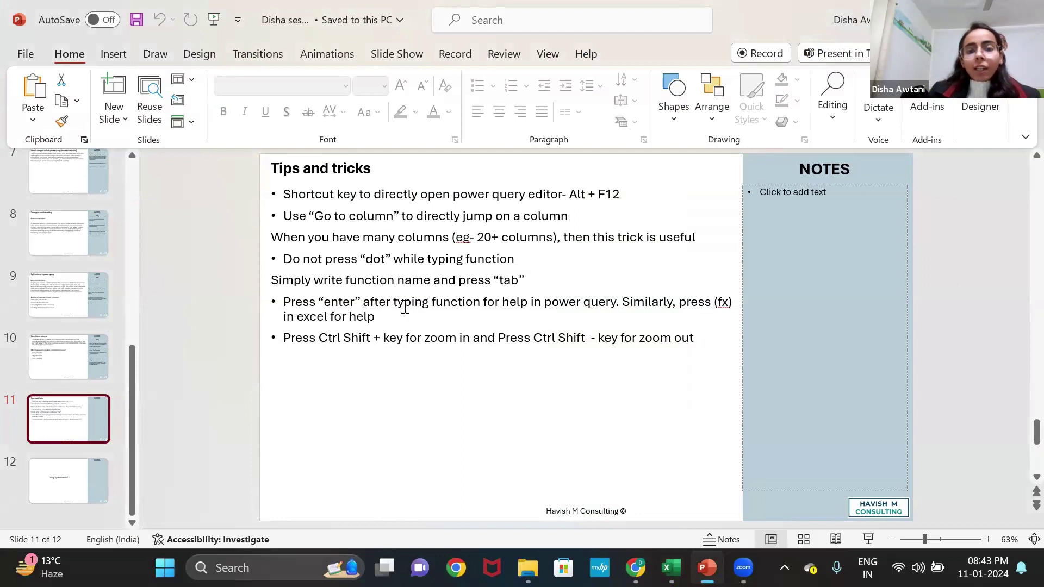
{"action": "mouse_move", "coordinate": [706, 567]}
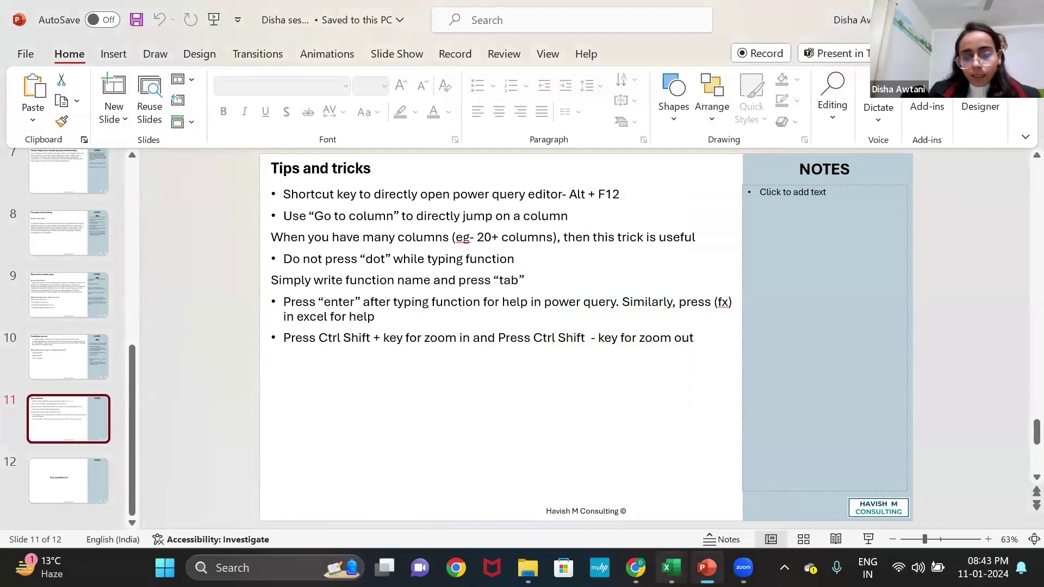
{"action": "left_click", "coordinate": [671, 567]}
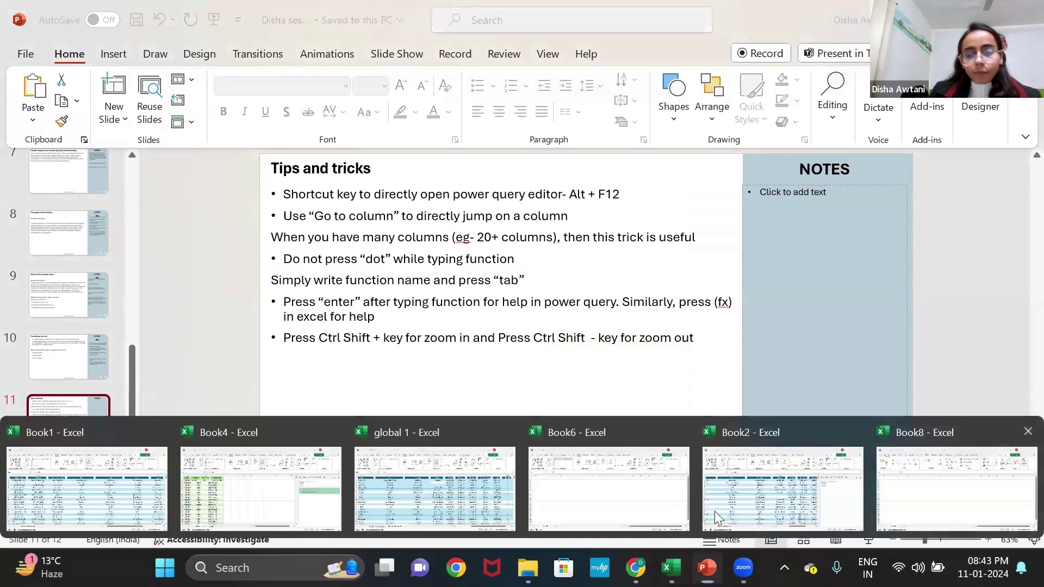
{"action": "mouse_move", "coordinate": [637, 514]}
{"action": "left_click", "coordinate": [756, 507]}
{"action": "mouse_move", "coordinate": [635, 566]}
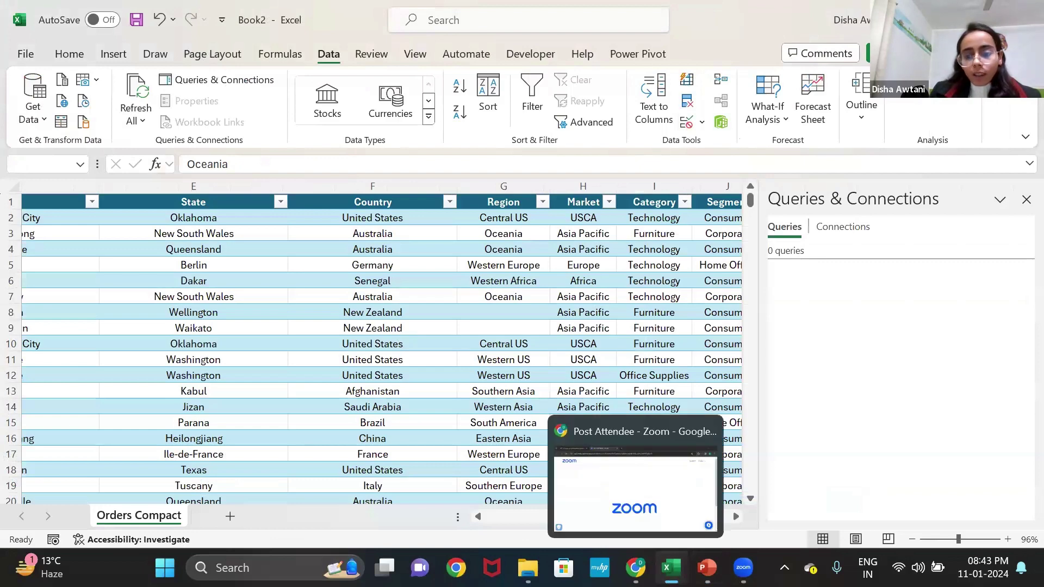
{"action": "mouse_move", "coordinate": [671, 567]}
{"action": "left_click", "coordinate": [652, 521]}
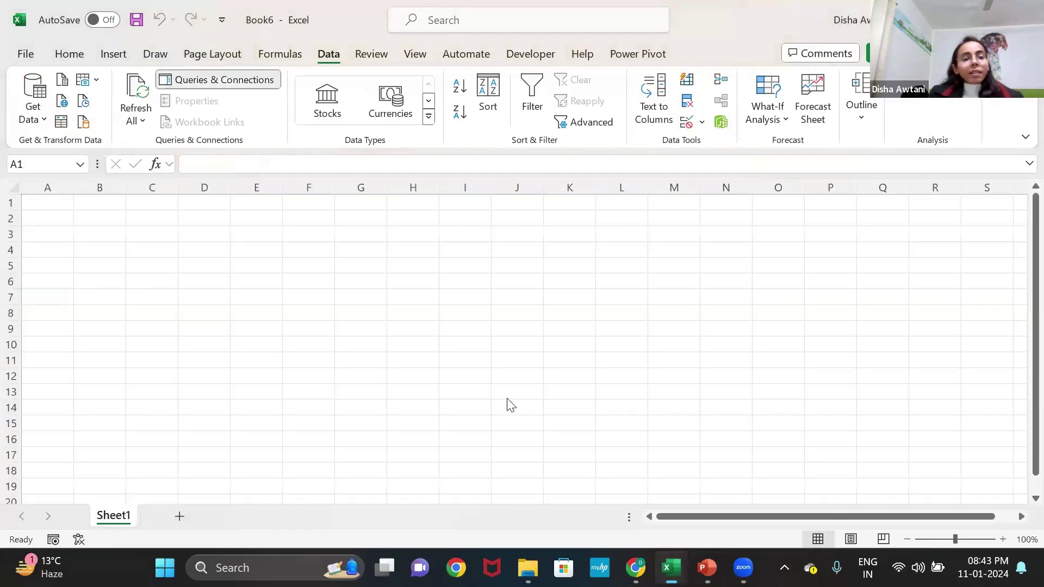
{"action": "mouse_move", "coordinate": [671, 568]}
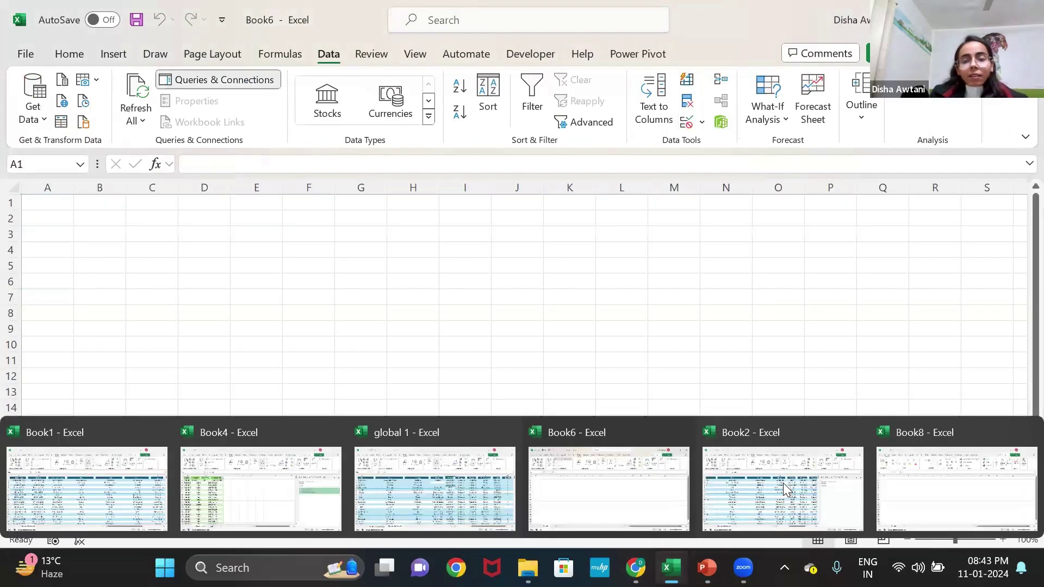
{"action": "left_click", "coordinate": [786, 492]}
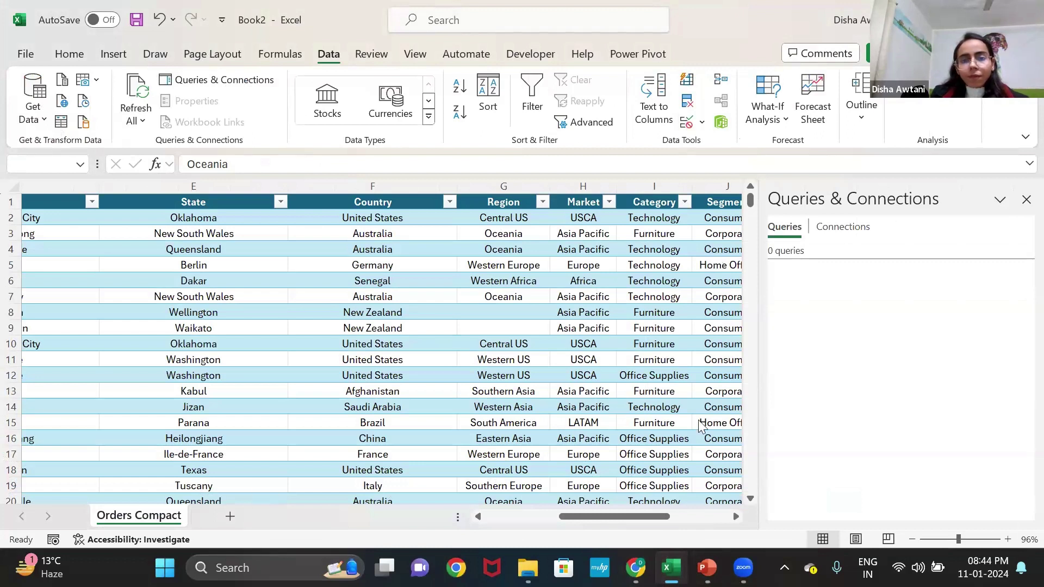
{"action": "mouse_move", "coordinate": [671, 568]}
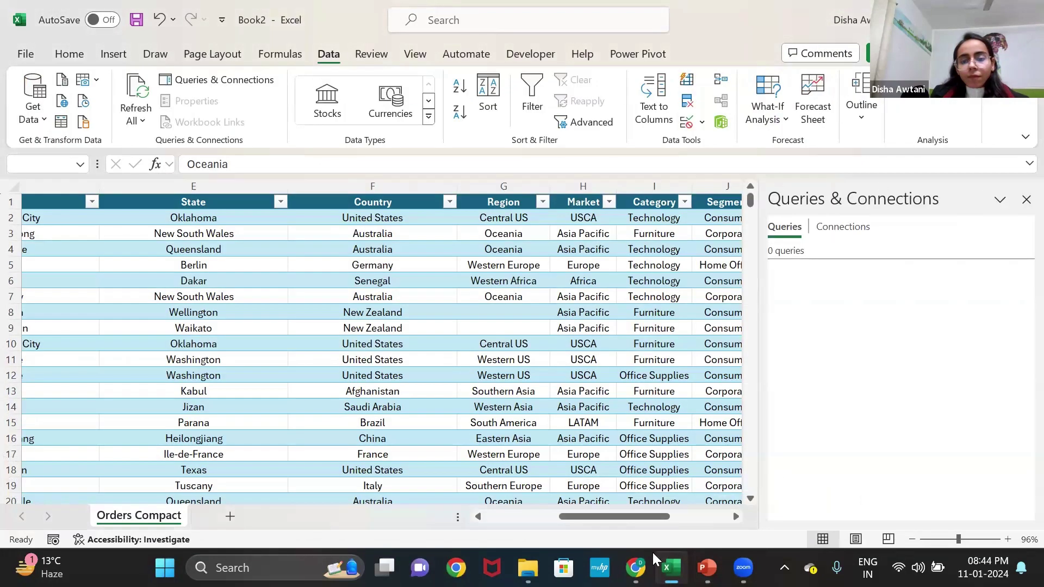
{"action": "mouse_move", "coordinate": [635, 568]}
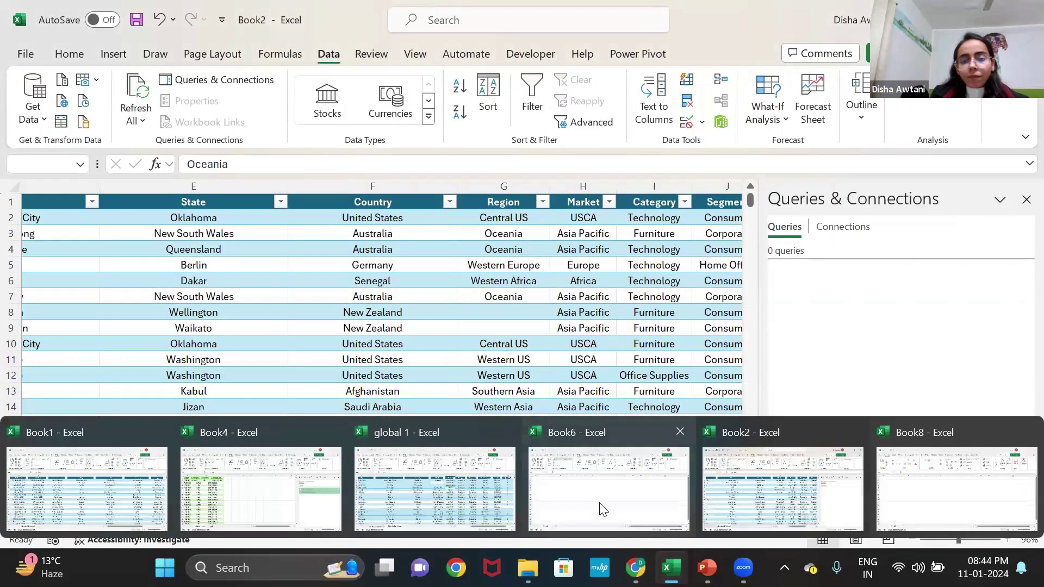
{"action": "left_click", "coordinate": [603, 510]}
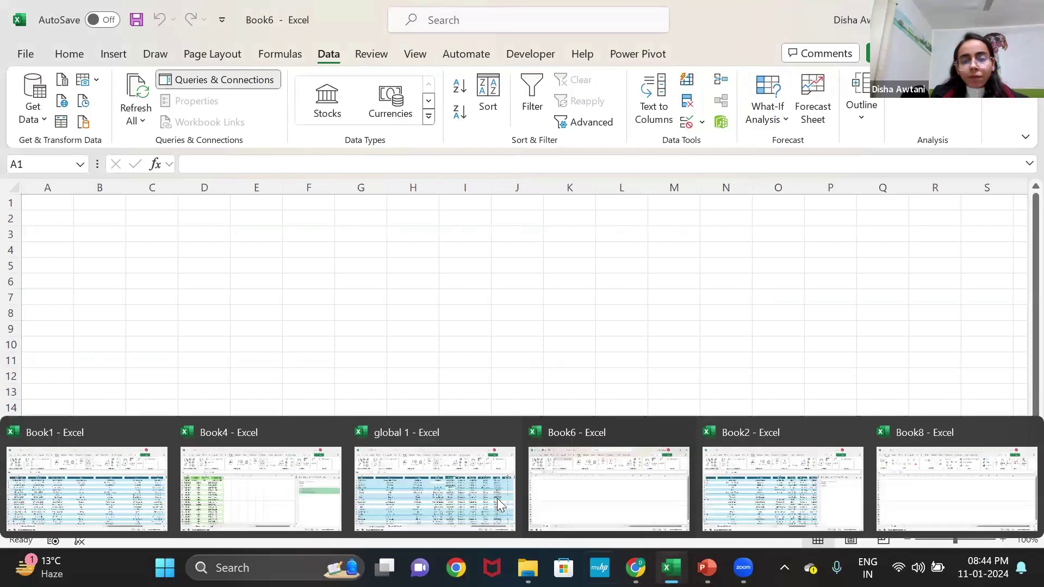
{"action": "left_click", "coordinate": [442, 491]}
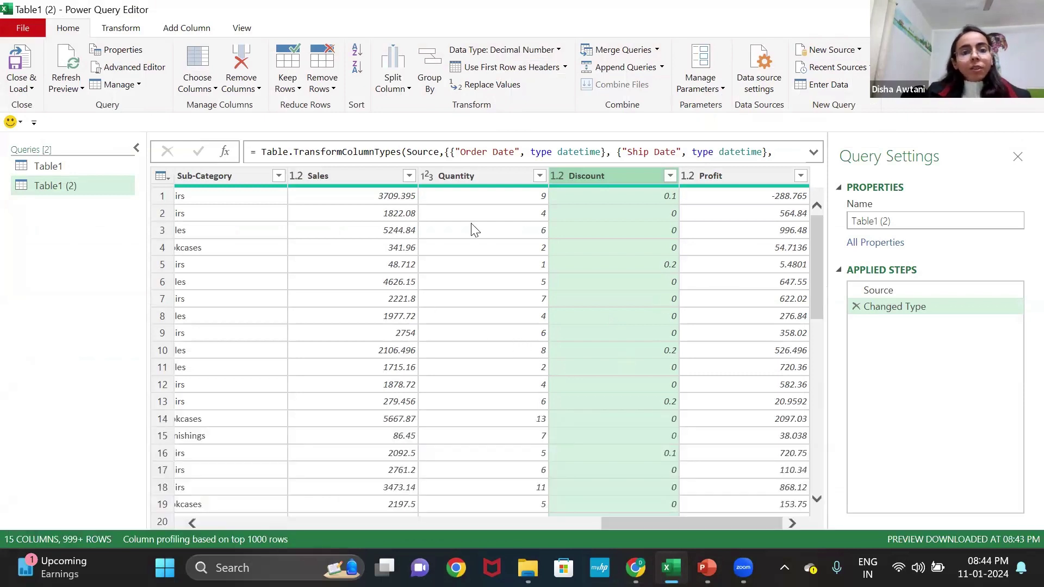
Replace the Changed Type formula of Table1 (2) with =excel. and try to autocomplete the function name after the dot, keeping only =excel.
{"action": "left_click", "coordinate": [253, 153]}
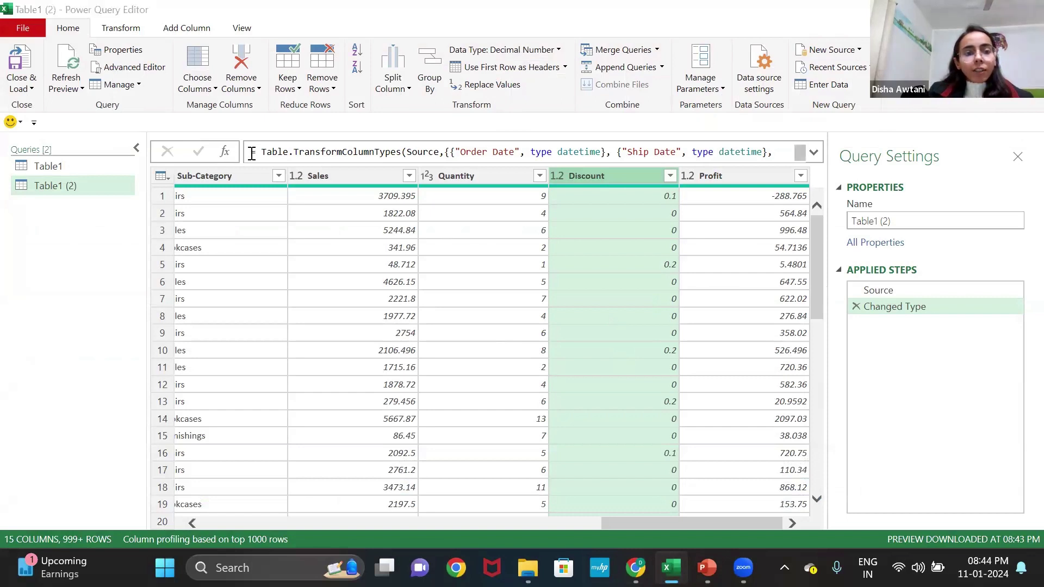
{"action": "key", "text": "ctrl+a"}
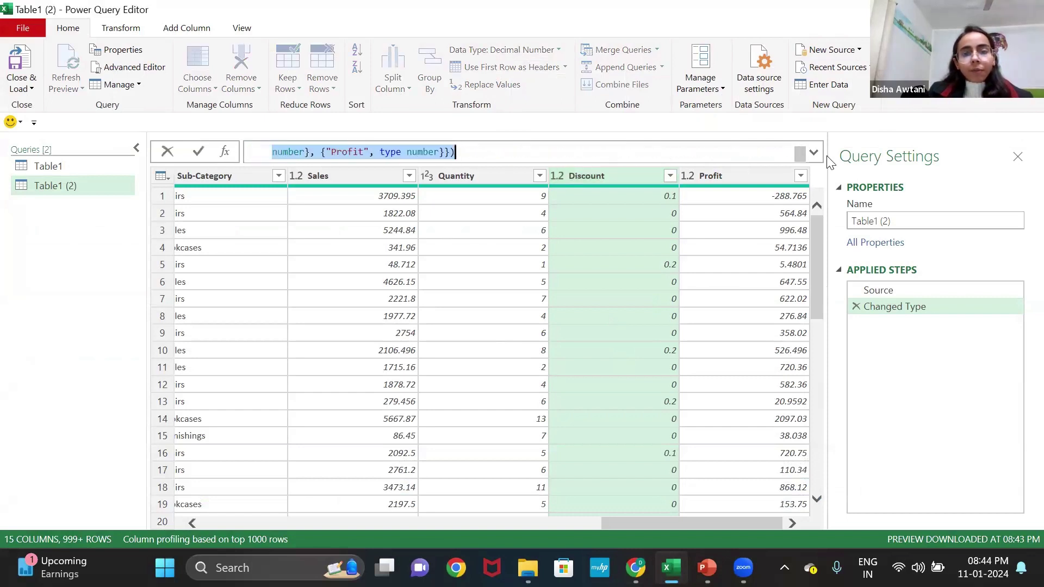
{"action": "key", "text": "BackSpace"}
{"action": "type", "text": "="}
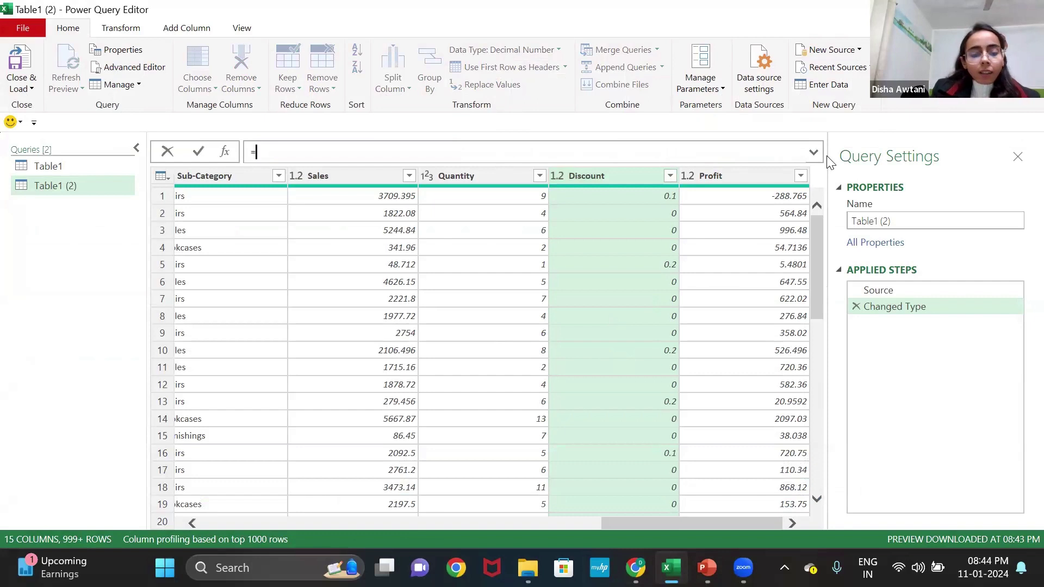
{"action": "type", "text": "excel."}
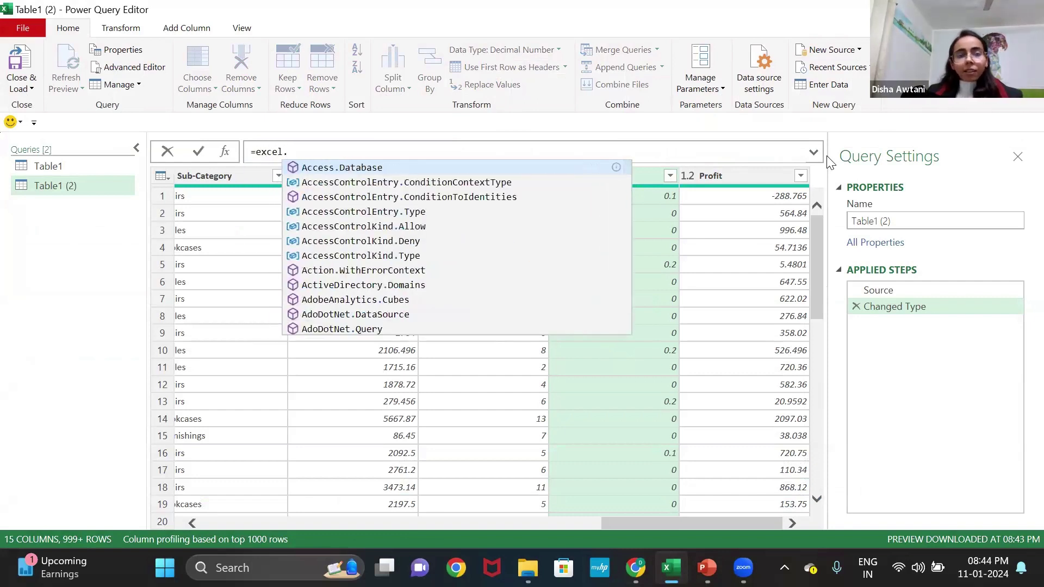
{"action": "key", "text": "Tab"}
{"action": "key", "text": "BackSpace"}
{"action": "key", "text": "BackSpace"}
{"action": "key", "text": "BackSpace"}
{"action": "key", "text": "BackSpace"}
{"action": "key", "text": "BackSpace"}
{"action": "key", "text": "BackSpace"}
{"action": "key", "text": "BackSpace"}
{"action": "key", "text": "BackSpace"}
{"action": "key", "text": "BackSpace"}
{"action": "key", "text": "BackSpace"}
{"action": "key", "text": "BackSpace"}
{"action": "key", "text": "BackSpace"}
{"action": "key", "text": "BackSpace"}
{"action": "key", "text": "BackSpace"}
{"action": "key", "text": "BackSpace"}
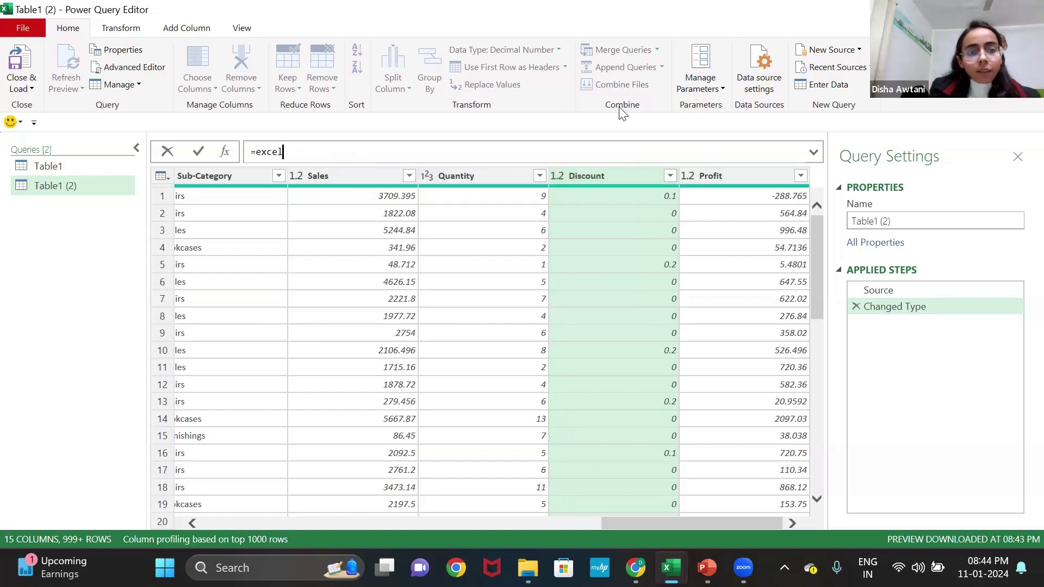
Try to autocomplete Excel.Workbook from =excel.wor, and clear the formula back to the equals sign.
{"action": "type", "text": ".wor"}
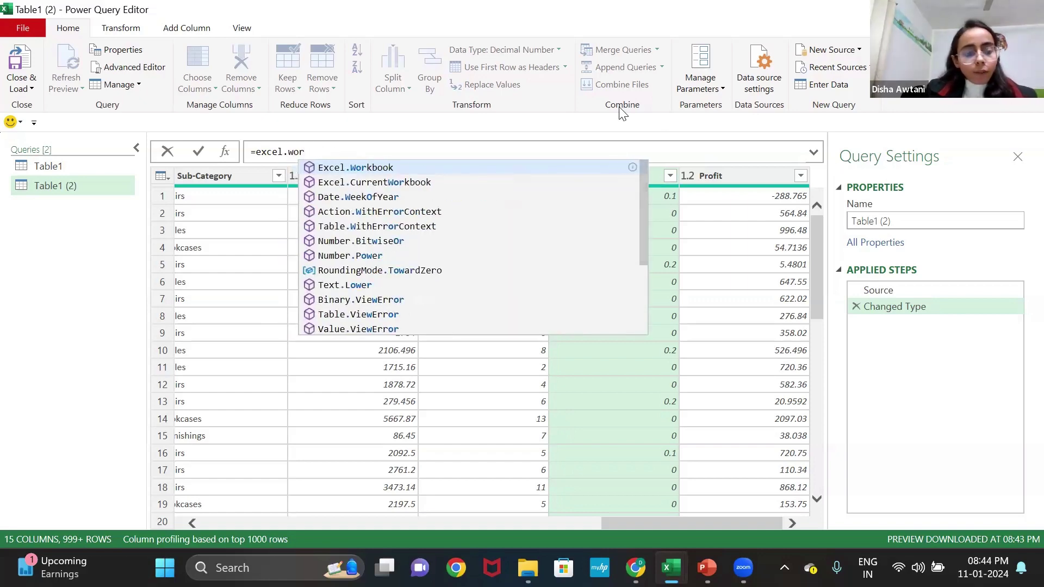
{"action": "key", "text": "Tab"}
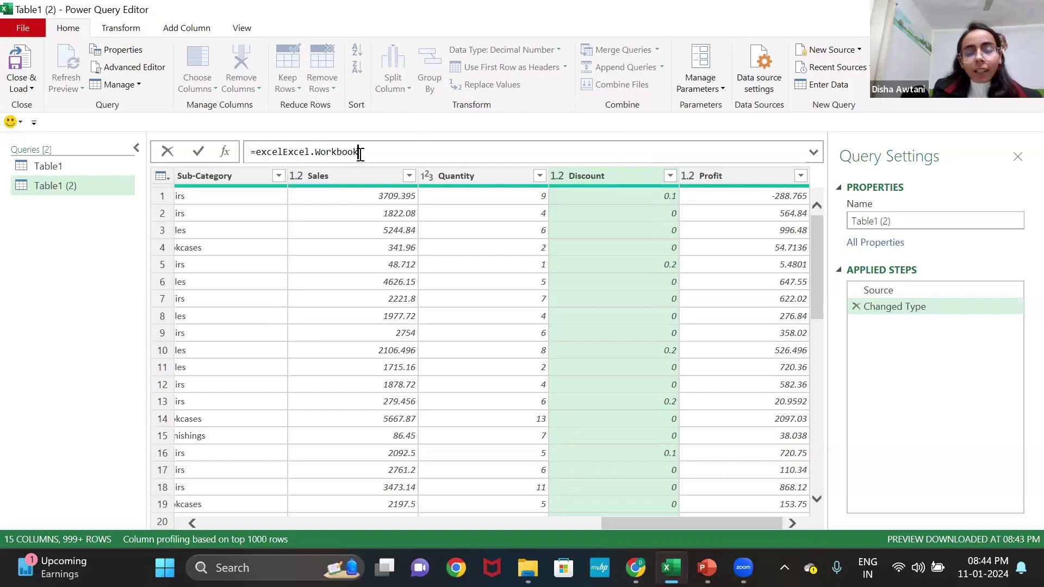
{"action": "key", "text": "BackSpace"}
{"action": "key", "text": "BackSpace"}
{"action": "key", "text": "BackSpace"}
{"action": "key", "text": "BackSpace"}
{"action": "key", "text": "BackSpace"}
{"action": "key", "text": "BackSpace"}
{"action": "key", "text": "BackSpace"}
{"action": "key", "text": "BackSpace"}
{"action": "key", "text": "BackSpace"}
{"action": "key", "text": "BackSpace"}
{"action": "key", "text": "BackSpace"}
{"action": "key", "text": "BackSpace"}
{"action": "key", "text": "BackSpace"}
{"action": "key", "text": "BackSpace"}
{"action": "key", "text": "BackSpace"}
{"action": "key", "text": "BackSpace"}
{"action": "key", "text": "BackSpace"}
{"action": "key", "text": "BackSpace"}
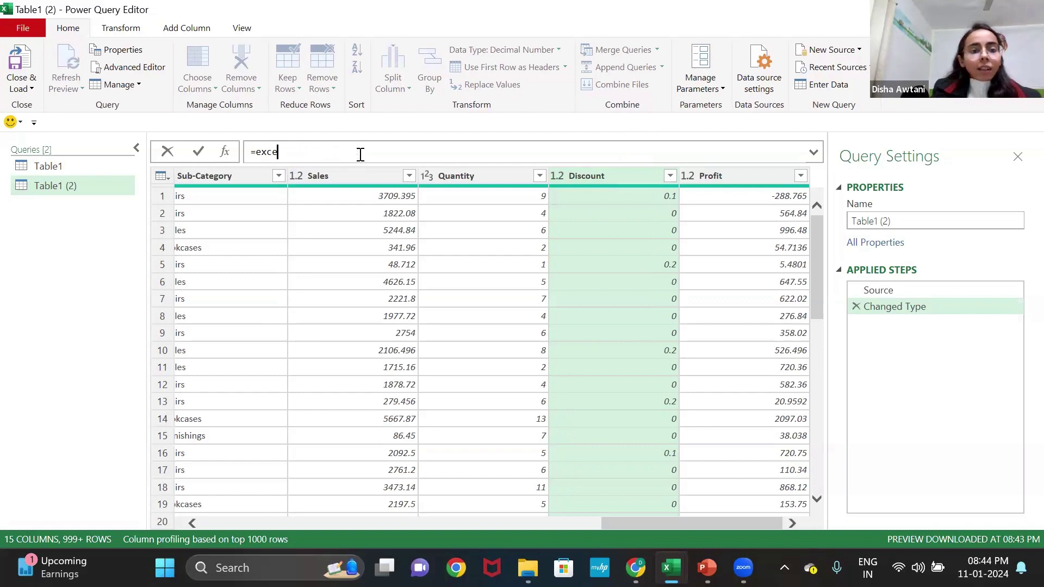
{"action": "key", "text": "BackSpace"}
Complete the formula as =Excel.Workbook without entering a dot, and commit it to display the function's help.
{"action": "type", "text": "exc"}
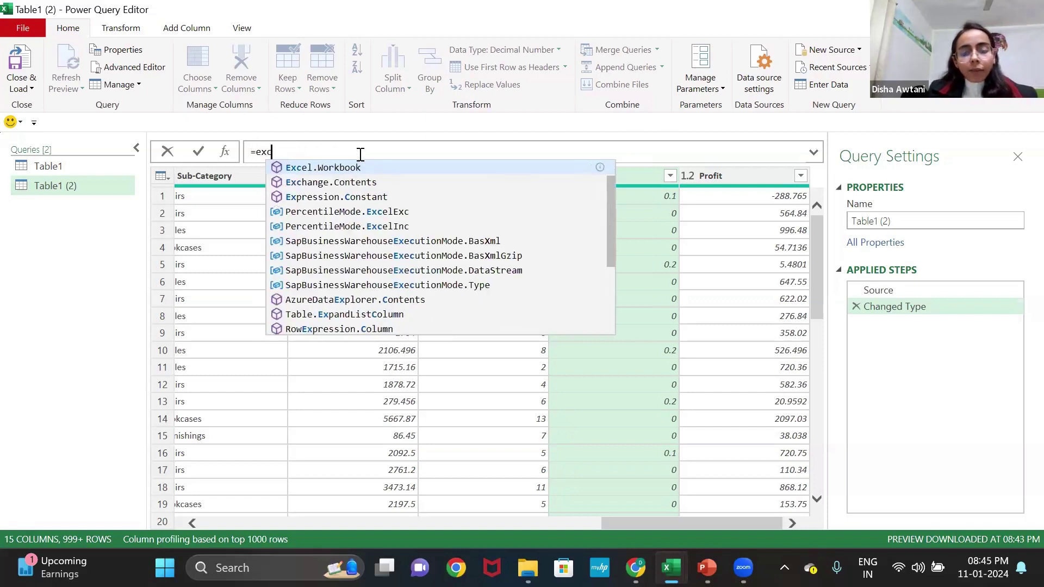
{"action": "type", "text": "el"}
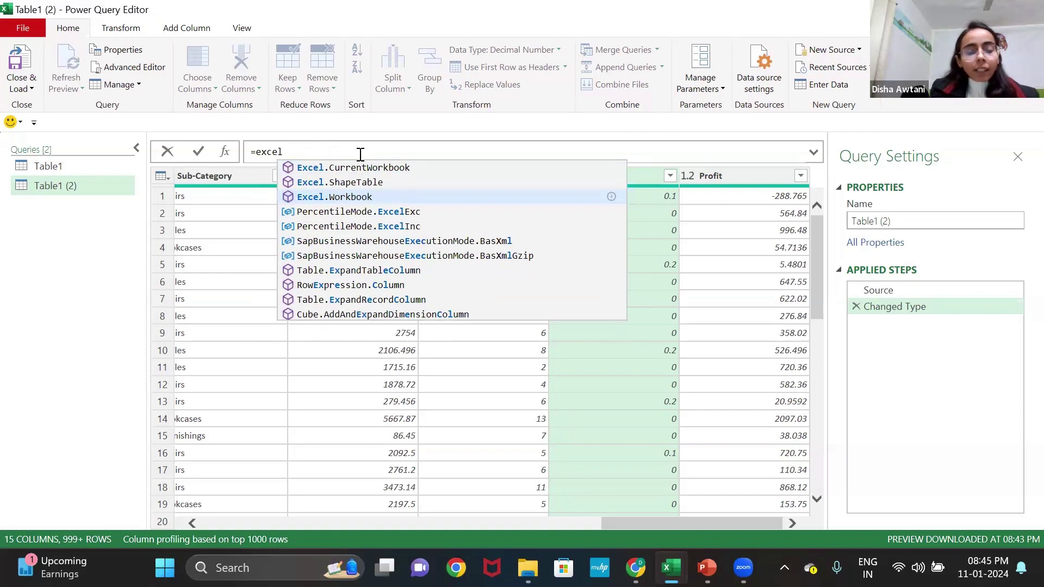
{"action": "type", "text": "work"}
{"action": "key", "text": "Tab"}
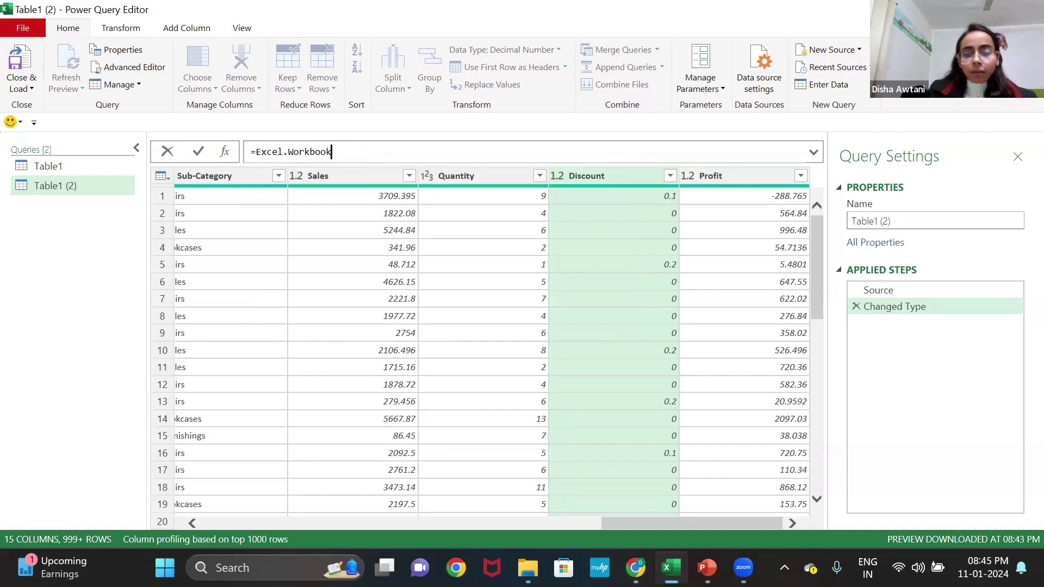
{"action": "mouse_move", "coordinate": [707, 568]}
{"action": "key", "text": "Return"}
Check the Tips and tricks slide in PowerPoint, and return to global 1's Power Query Editor, cancelling the prompt about keeping changes.
{"action": "left_click", "coordinate": [714, 517]}
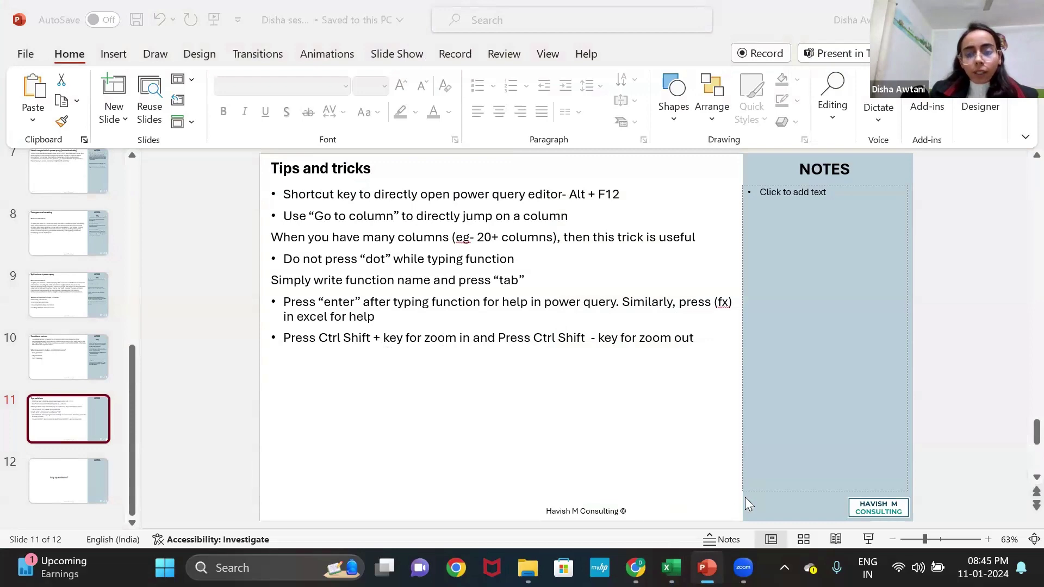
{"action": "mouse_move", "coordinate": [672, 568]}
{"action": "left_click", "coordinate": [631, 489]}
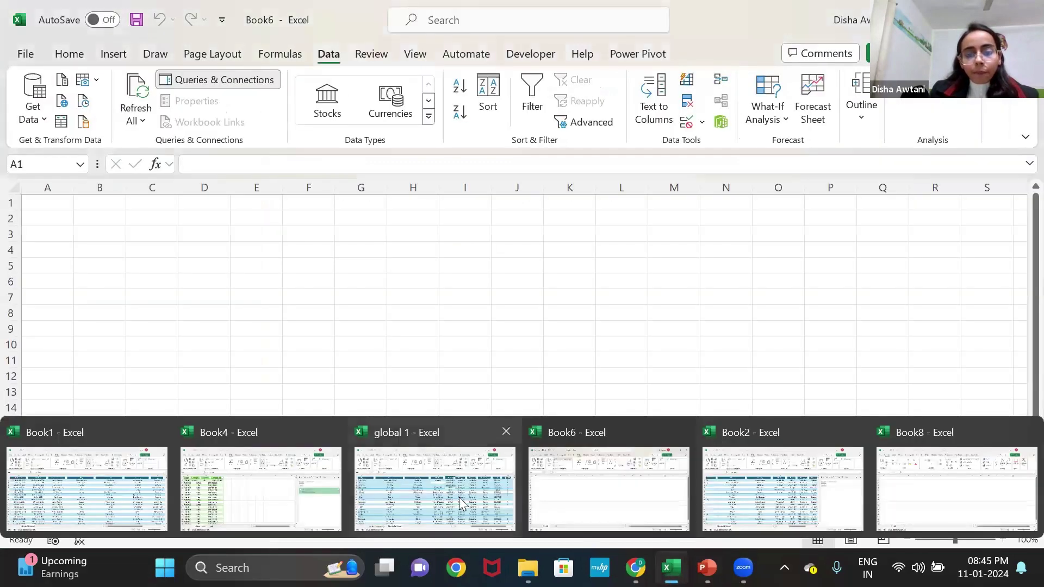
{"action": "left_click", "coordinate": [460, 501]}
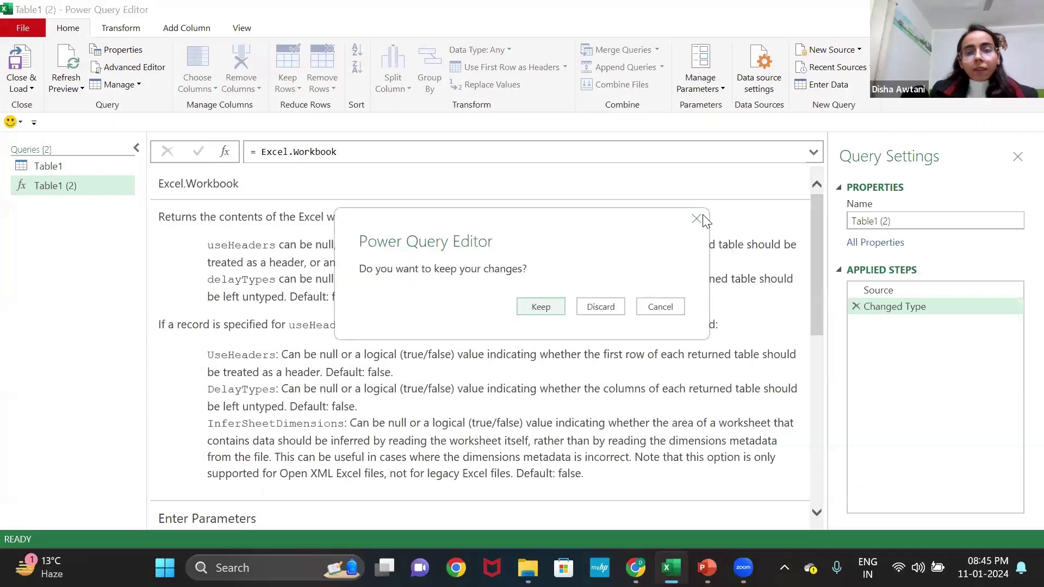
{"action": "left_click", "coordinate": [701, 219]}
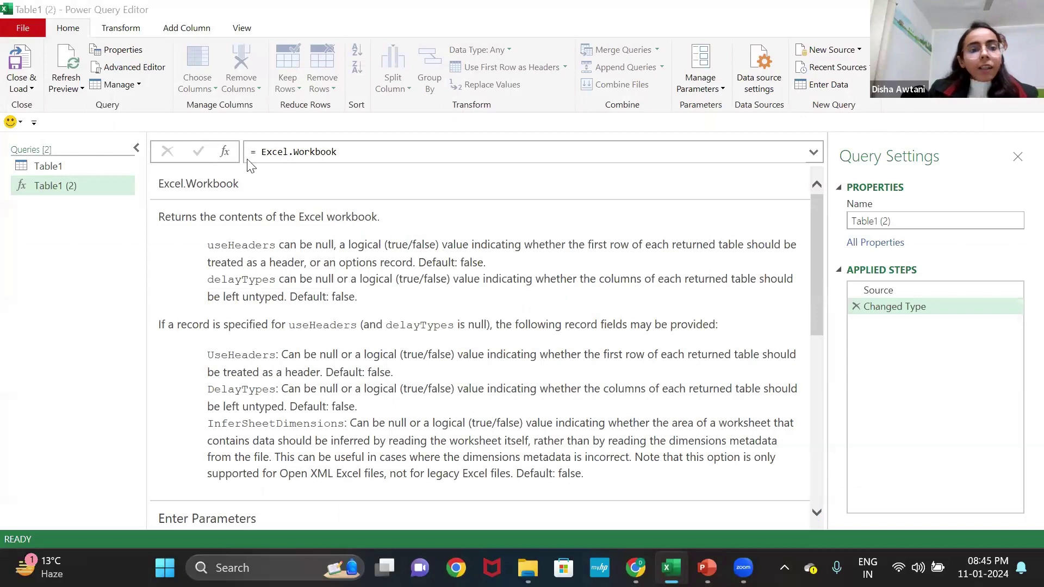
Add a custom step after Changed Type and clear its formula, and close the Power Query Editor discarding the changes.
{"action": "left_click", "coordinate": [227, 153]}
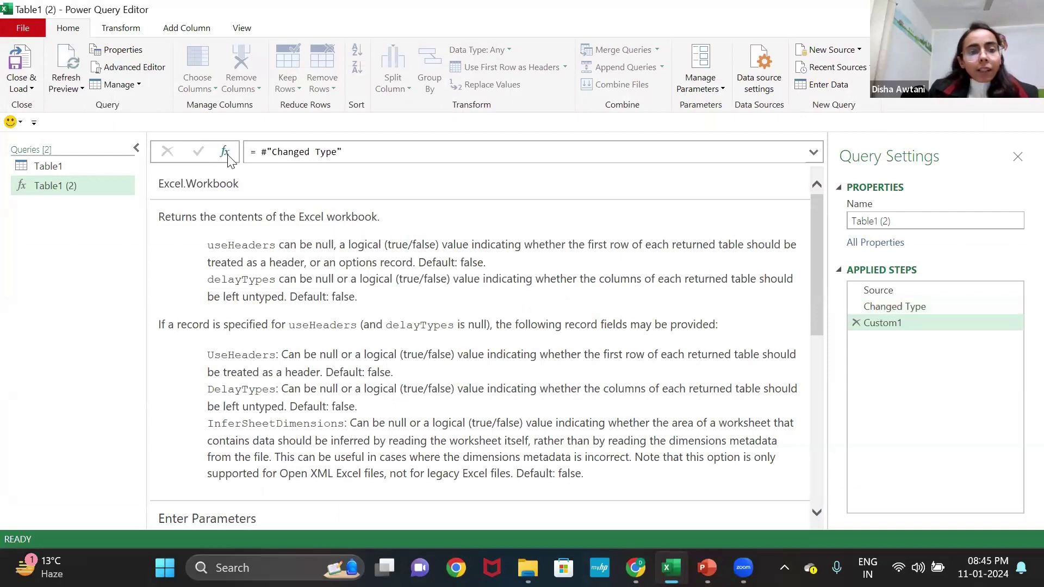
{"action": "key", "text": "BackSpace"}
{"action": "key", "text": "BackSpace"}
{"action": "key", "text": "BackSpace"}
{"action": "key", "text": "BackSpace"}
{"action": "key", "text": "BackSpace"}
{"action": "key", "text": "BackSpace"}
{"action": "key", "text": "BackSpace"}
{"action": "key", "text": "BackSpace"}
{"action": "key", "text": "BackSpace"}
{"action": "key", "text": "BackSpace"}
{"action": "key", "text": "BackSpace"}
{"action": "key", "text": "BackSpace"}
{"action": "key", "text": "BackSpace"}
{"action": "key", "text": "BackSpace"}
{"action": "key", "text": "BackSpace"}
{"action": "key", "text": "BackSpace"}
{"action": "key", "text": "BackSpace"}
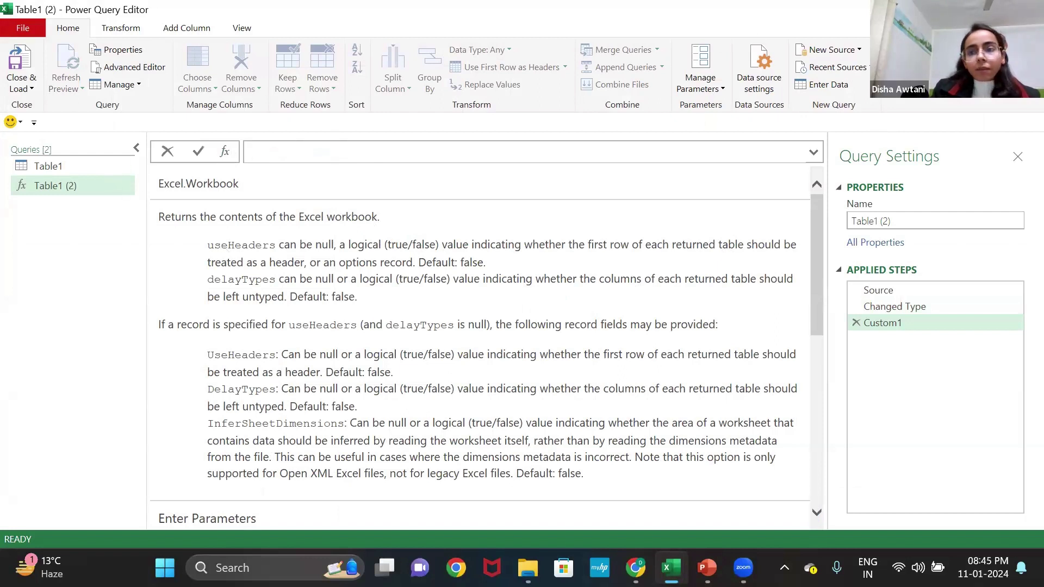
{"action": "left_click", "coordinate": [682, 229]}
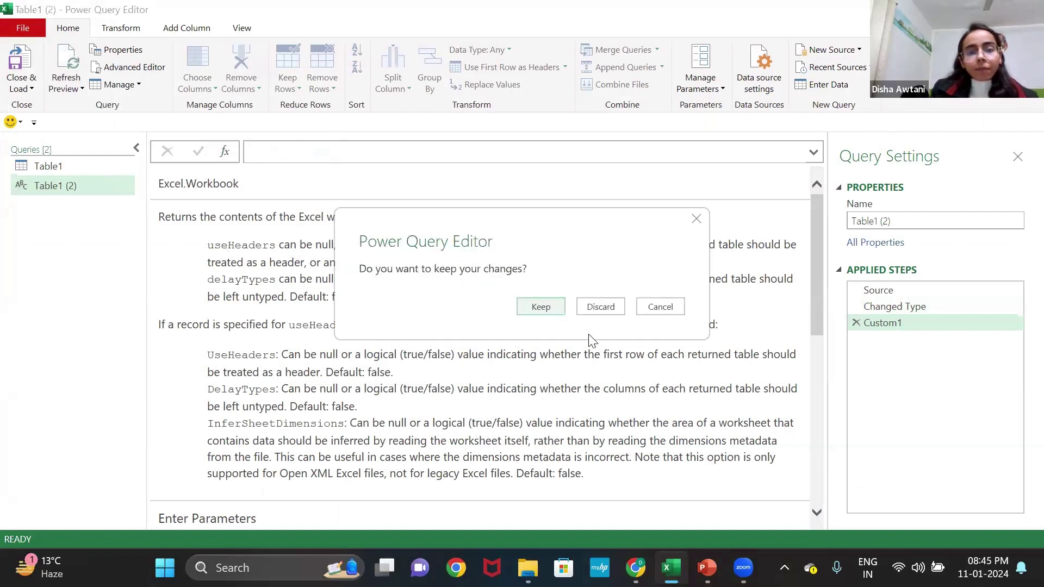
{"action": "left_click", "coordinate": [598, 306]}
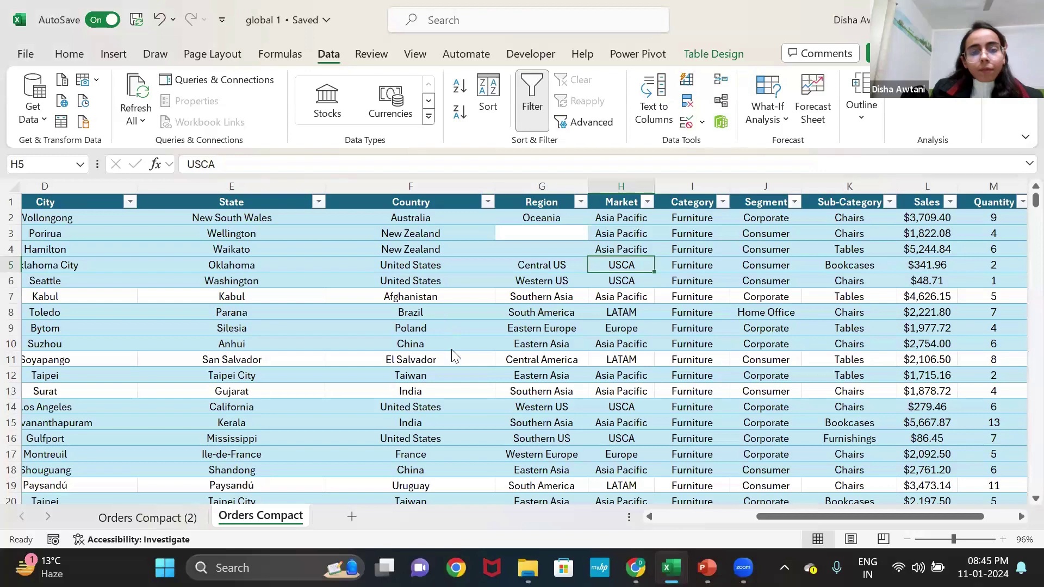
Browse the most recently used functions in the Insert Function dialog for cell E4 of Orders Compact, and cancel it.
{"action": "left_click", "coordinate": [259, 164]}
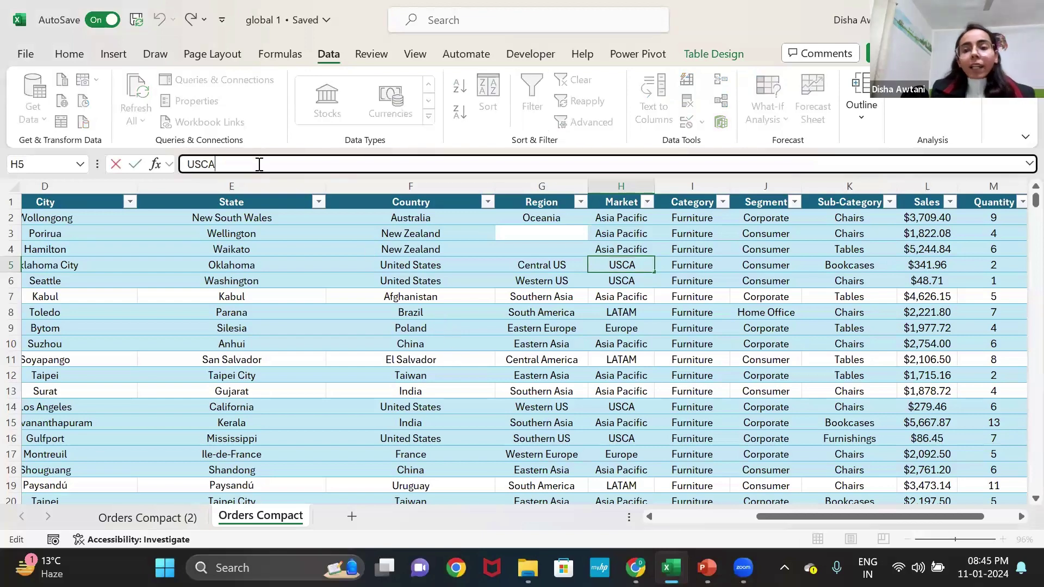
{"action": "left_click", "coordinate": [215, 250]}
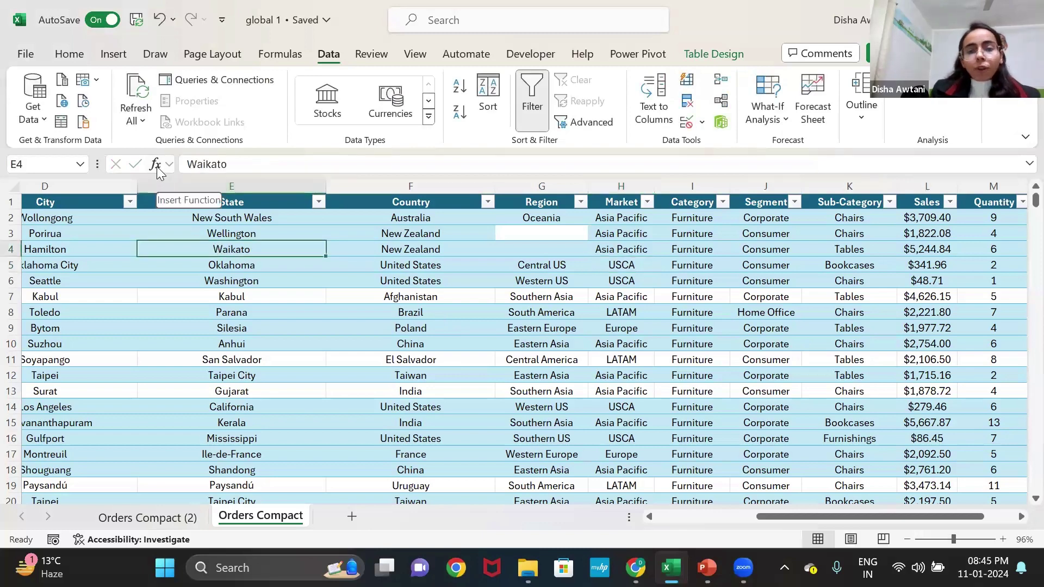
{"action": "left_click", "coordinate": [194, 164]}
{"action": "left_click", "coordinate": [157, 164]}
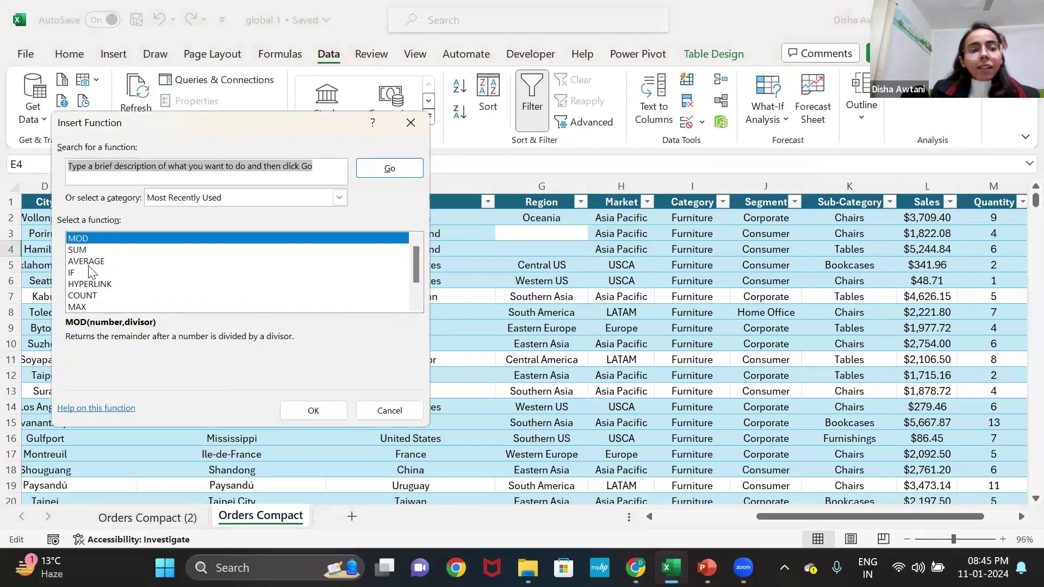
{"action": "scroll", "coordinate": [125, 283], "scroll_direction": "down", "scroll_amount": 1}
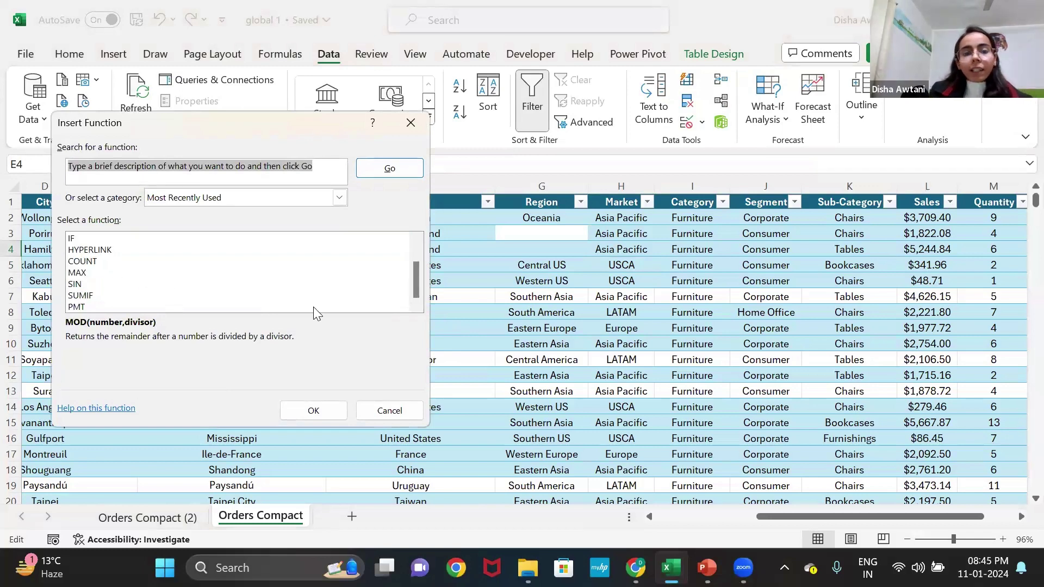
{"action": "left_click", "coordinate": [386, 411]}
{"action": "left_click", "coordinate": [393, 360]}
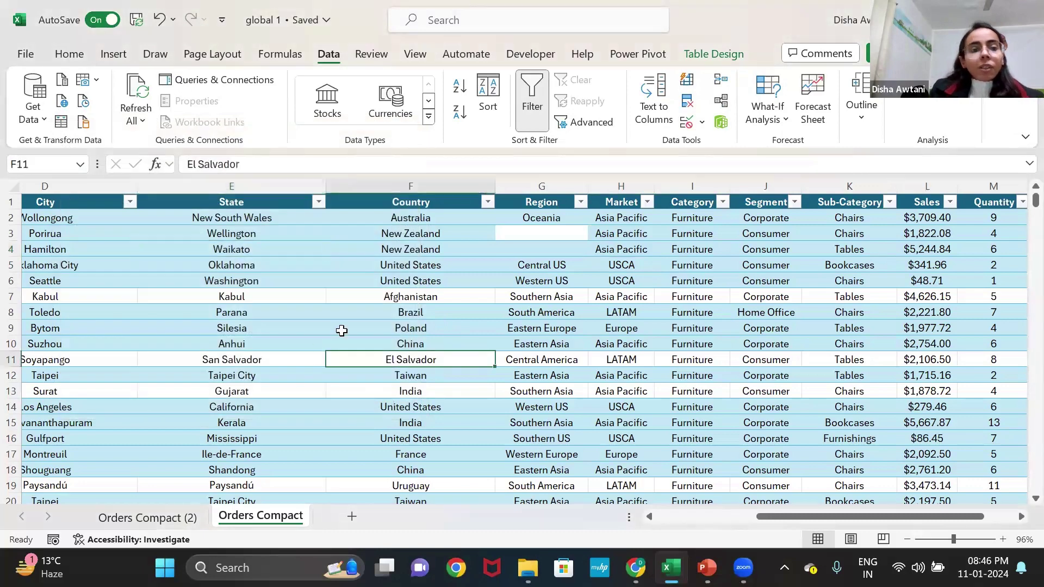
Load the orders table into Power Query and replace the Changed Type formula with =Excel.CurrentWorkbook to display the function's help.
{"action": "left_click", "coordinate": [61, 124]}
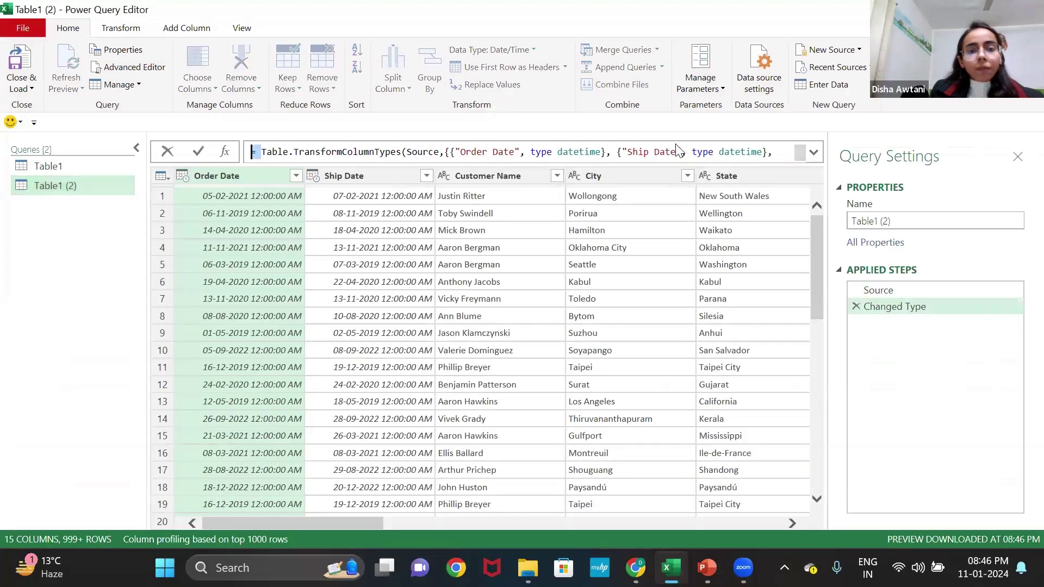
{"action": "left_click", "coordinate": [782, 149]}
{"action": "left_click", "coordinate": [781, 150]}
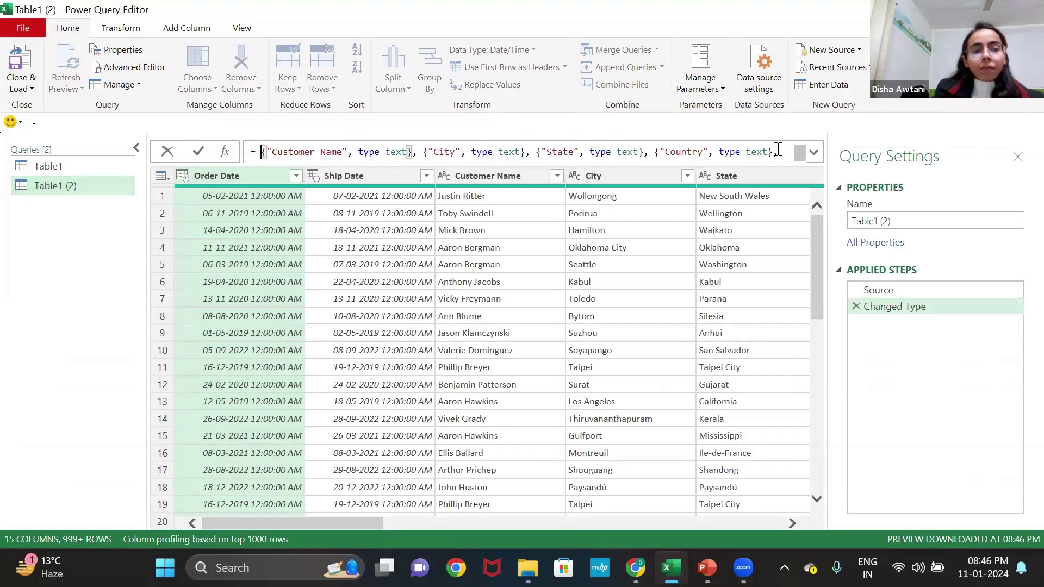
{"action": "left_click_drag", "start_coordinate": [256, 152], "coordinate": [800, 171]}
{"action": "key", "text": "BackSpace"}
{"action": "type", "text": "="}
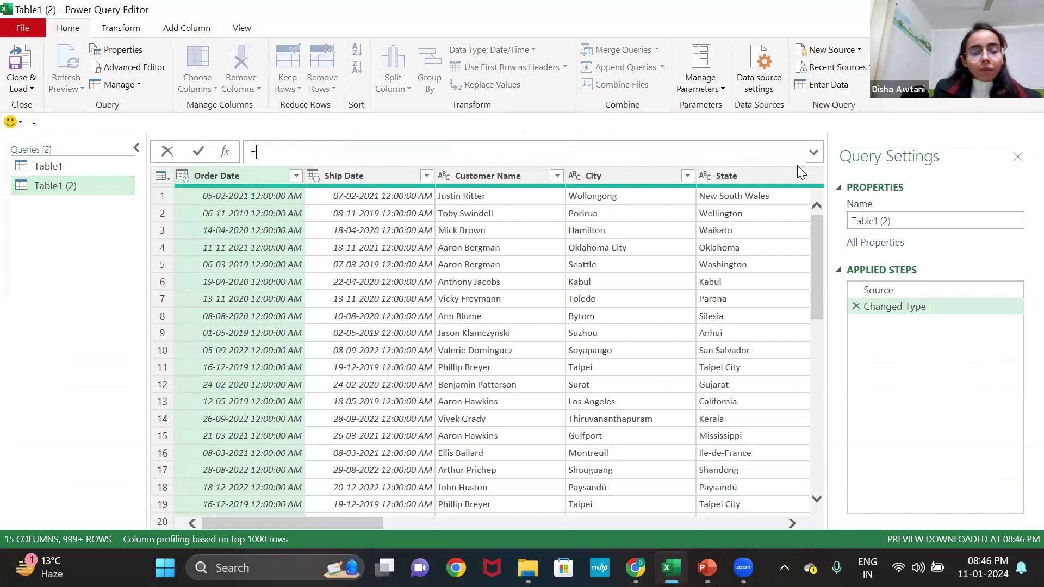
{"action": "type", "text": "exc"}
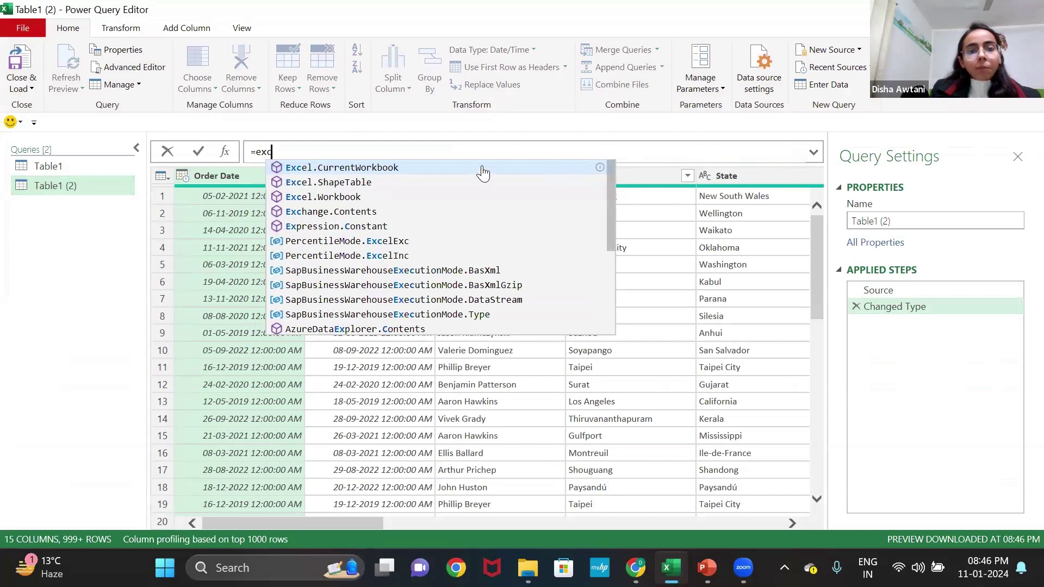
{"action": "left_click", "coordinate": [482, 167]}
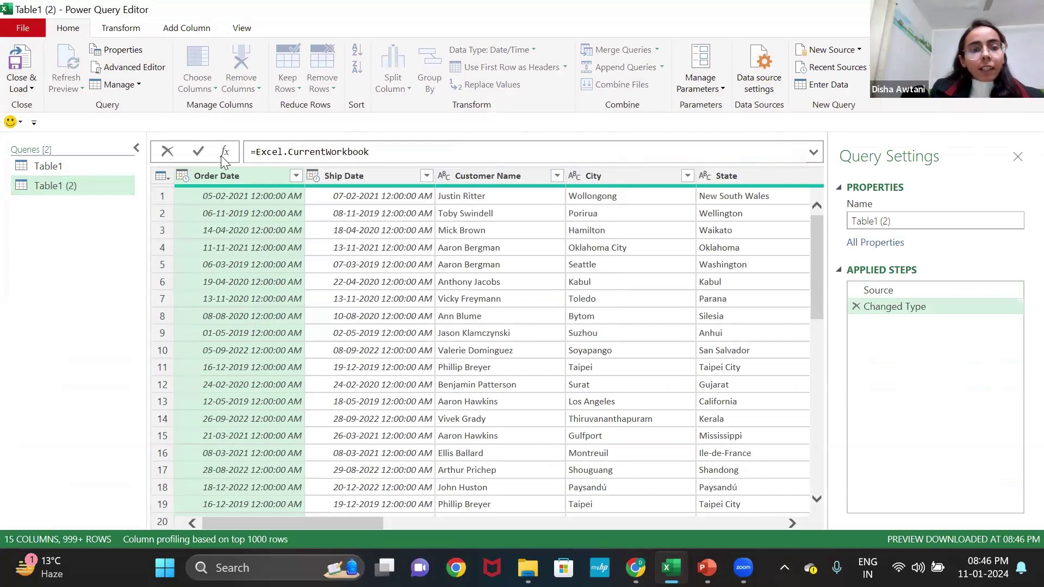
{"action": "key", "text": "Return"}
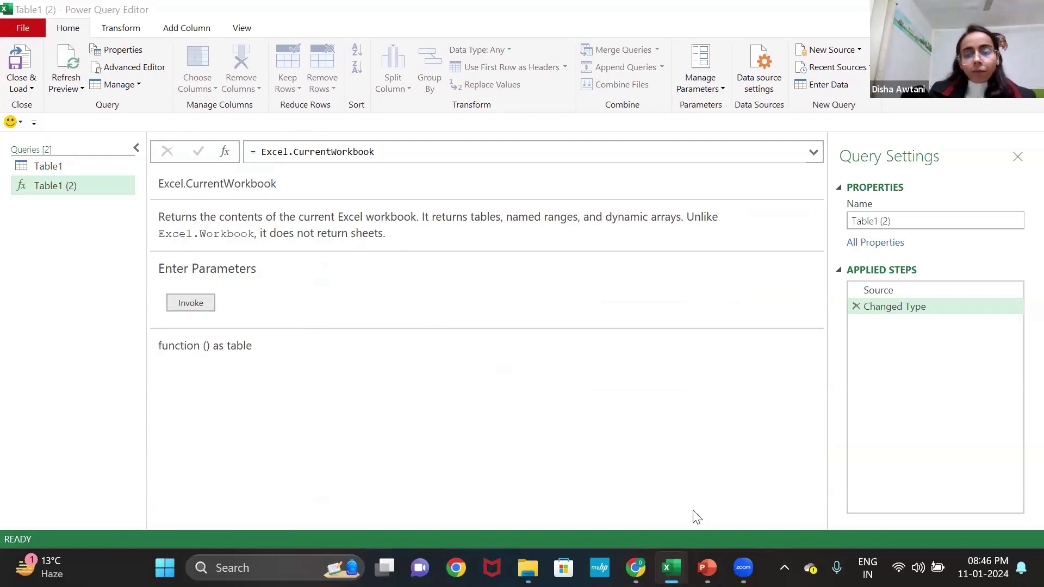
Switch to the PowerPoint presentation and show the closing "Any questions?" slide.
{"action": "mouse_move", "coordinate": [707, 568]}
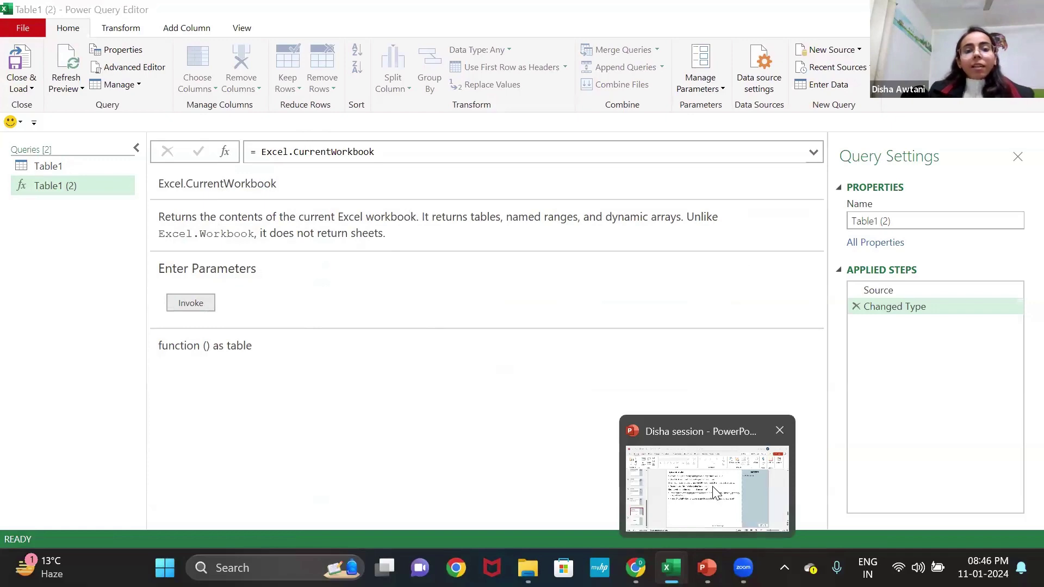
{"action": "key", "text": "alt+Tab"}
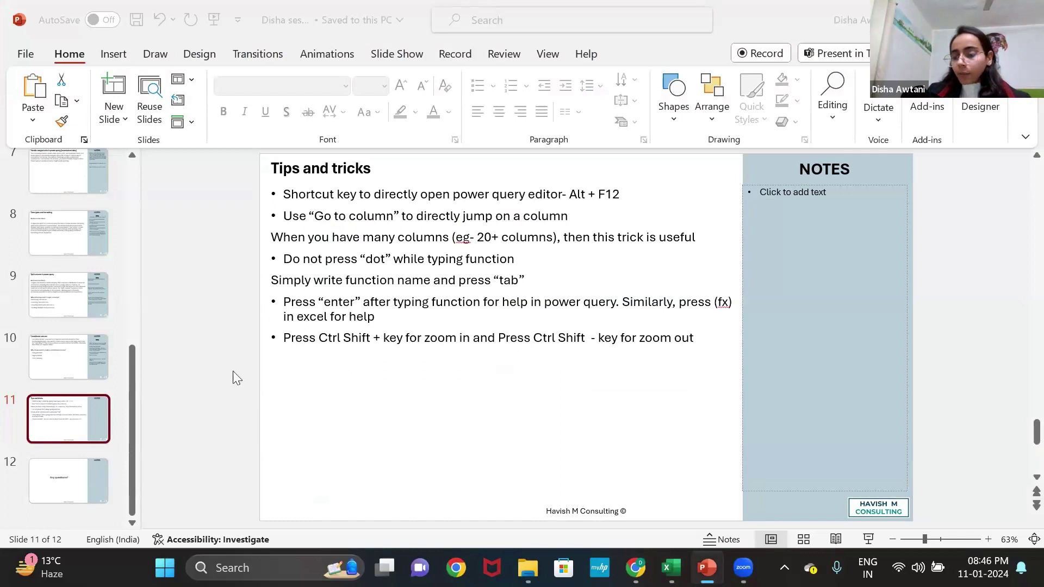
{"action": "left_click", "coordinate": [68, 486]}
{"action": "left_click", "coordinate": [83, 481]}
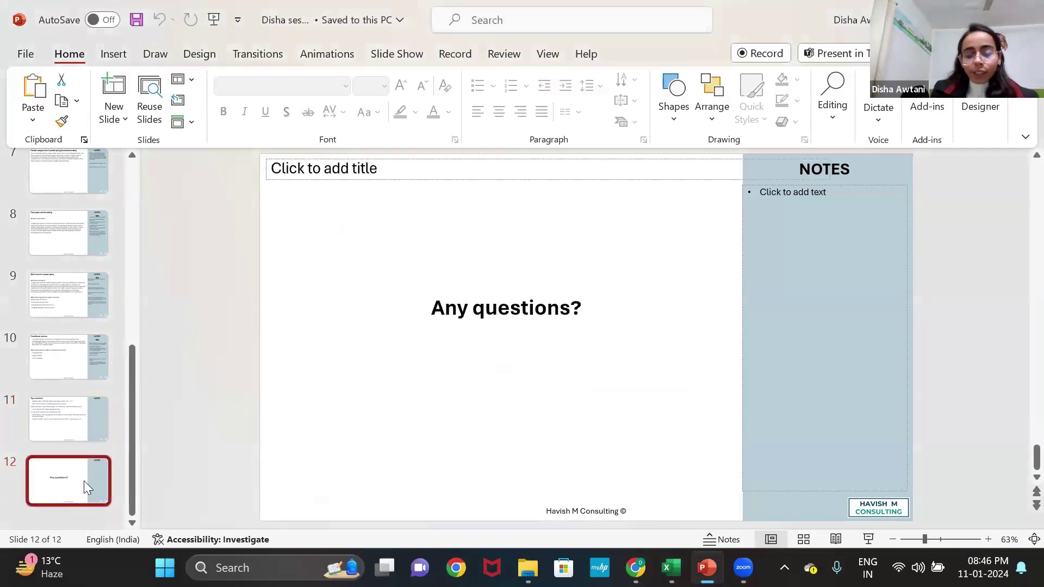
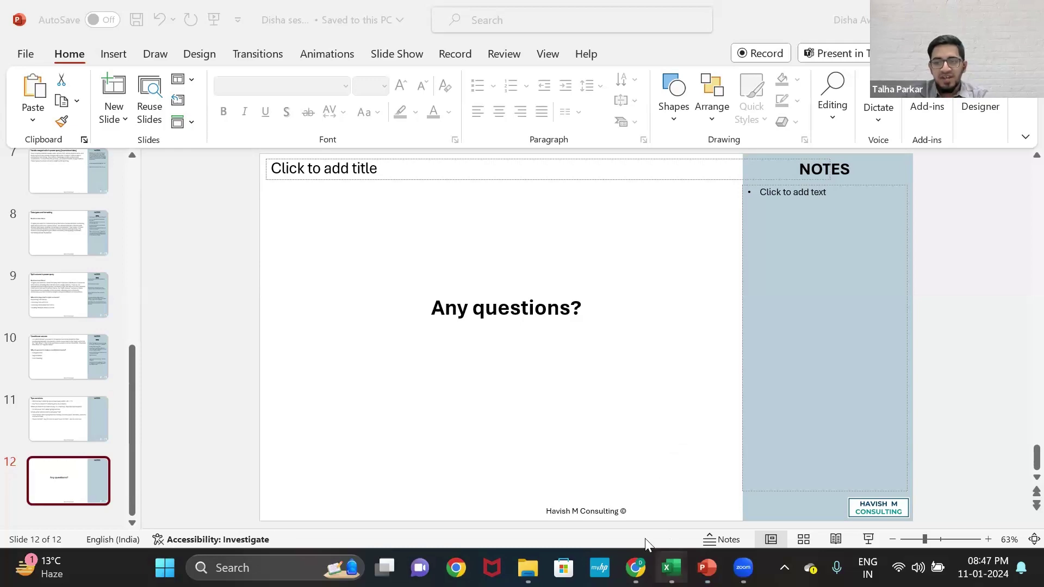
Switch back to Excel and bring up the Orders Compact sheet of the Book1 workbook.
{"action": "mouse_move", "coordinate": [670, 568]}
{"action": "left_click", "coordinate": [476, 473]}
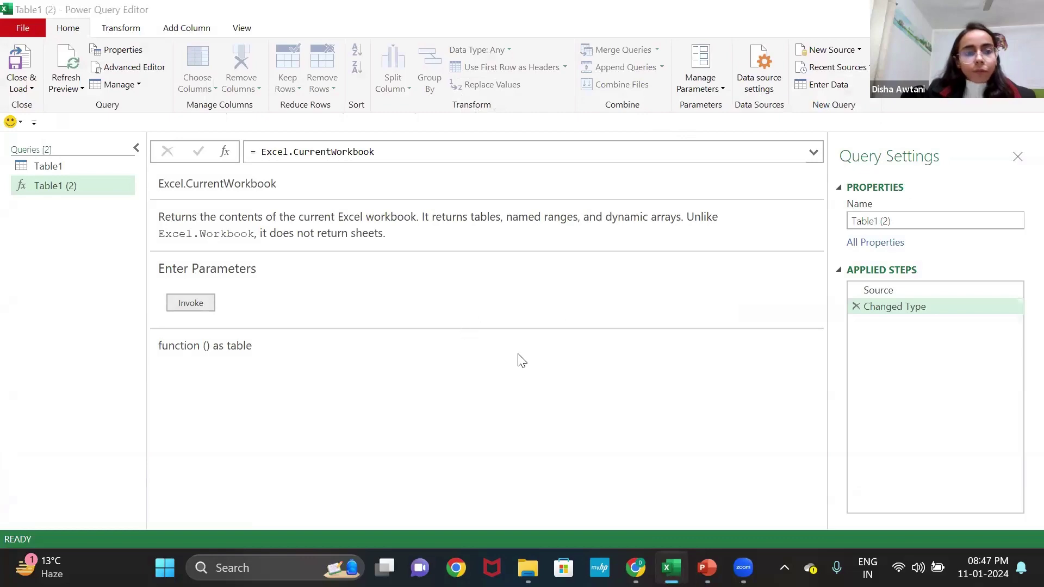
{"action": "key", "text": "alt+Tab"}
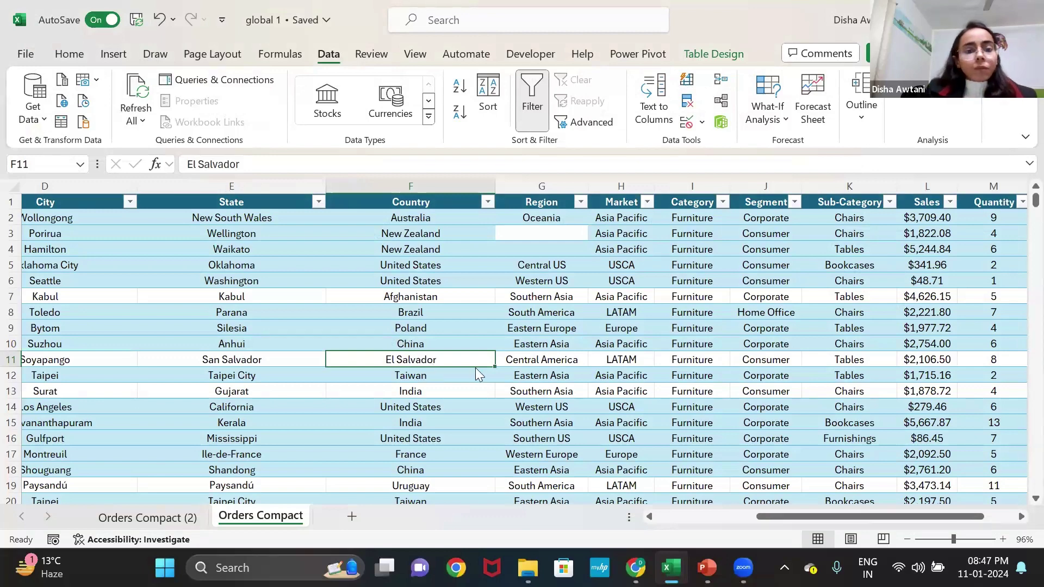
{"action": "scroll", "coordinate": [475, 366], "scroll_direction": "left", "scroll_amount": 3}
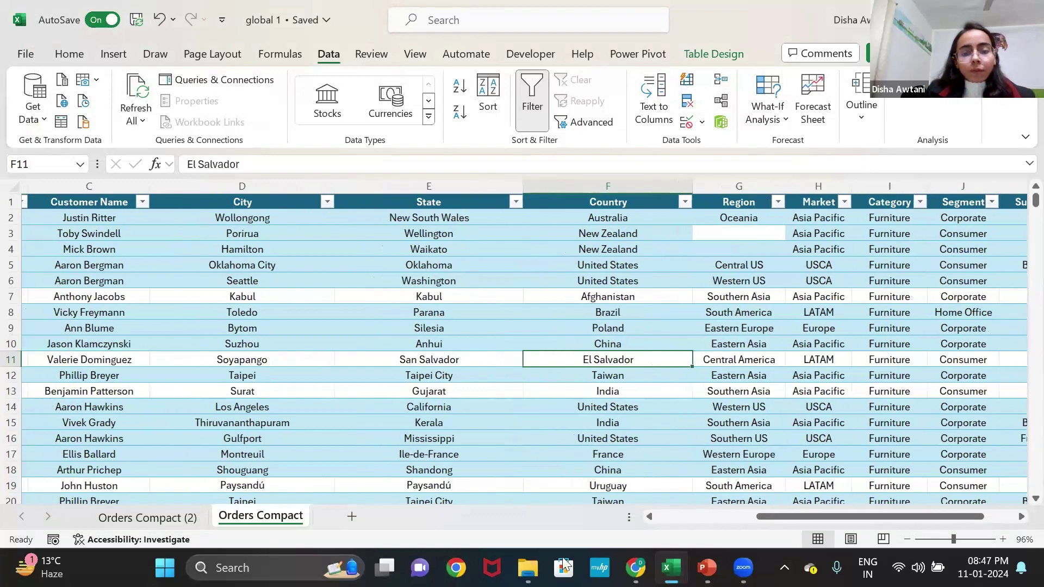
{"action": "scroll", "coordinate": [522, 348], "scroll_direction": "left", "scroll_amount": 2}
{"action": "mouse_move", "coordinate": [671, 568]}
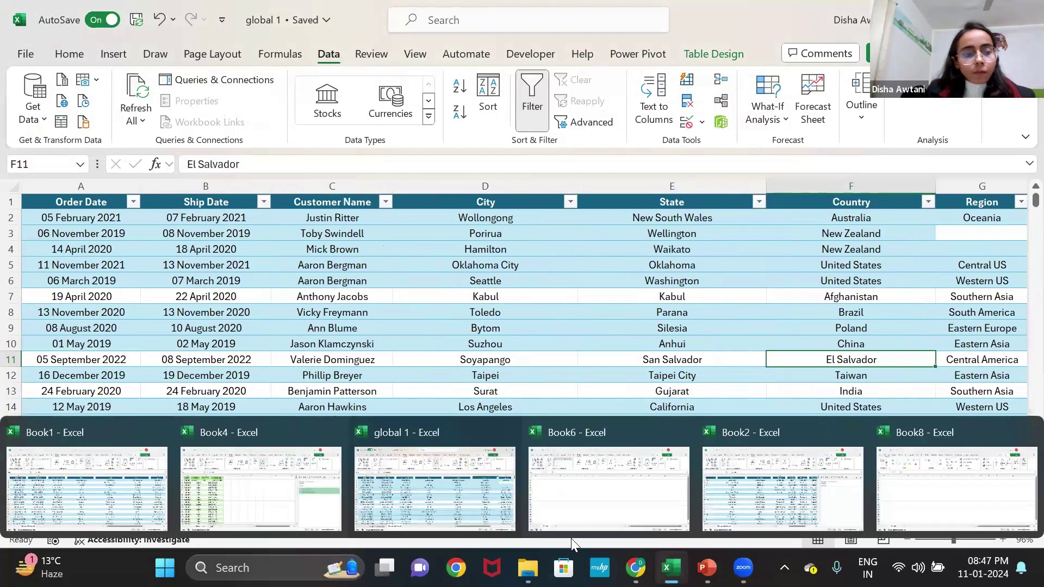
{"action": "left_click", "coordinate": [118, 498]}
{"action": "left_click", "coordinate": [387, 343]}
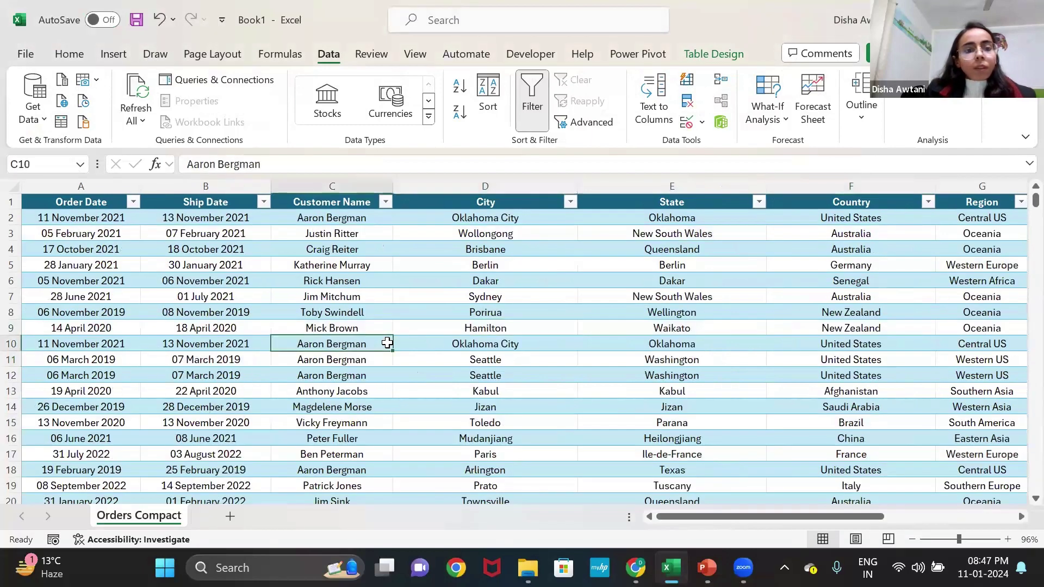
{"action": "scroll", "coordinate": [385, 337], "scroll_direction": "up", "scroll_amount": 2}
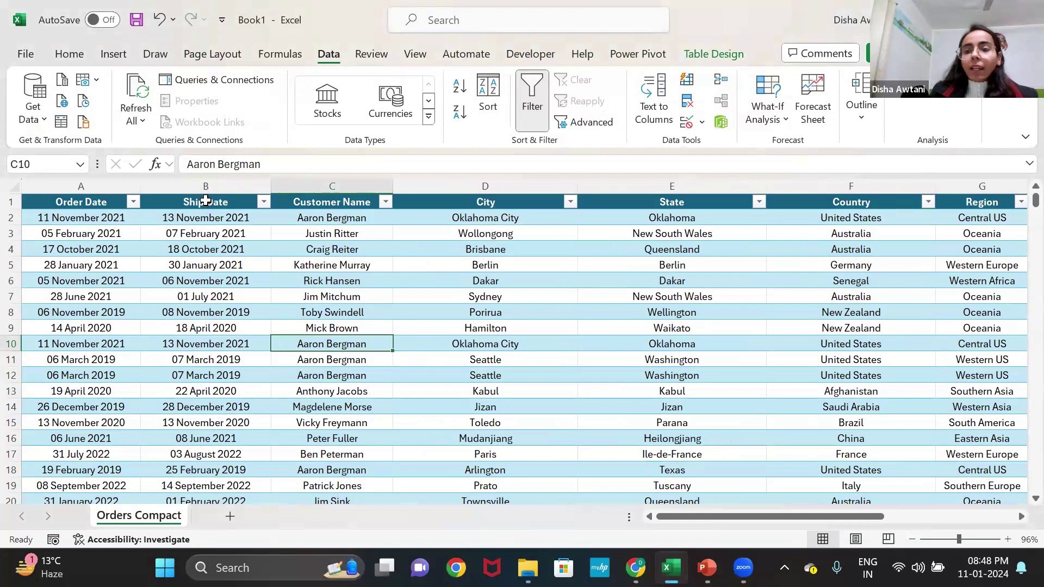
Load Book1's orders table into the Power Query Editor and select the Ship Date column.
{"action": "left_click", "coordinate": [209, 250]}
{"action": "left_click", "coordinate": [62, 124]}
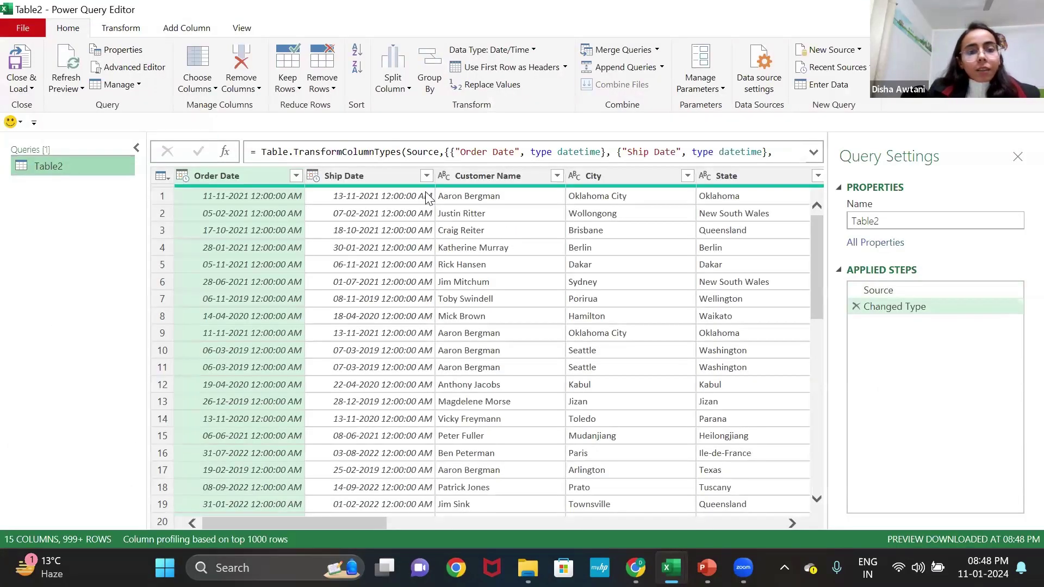
{"action": "left_click", "coordinate": [364, 176]}
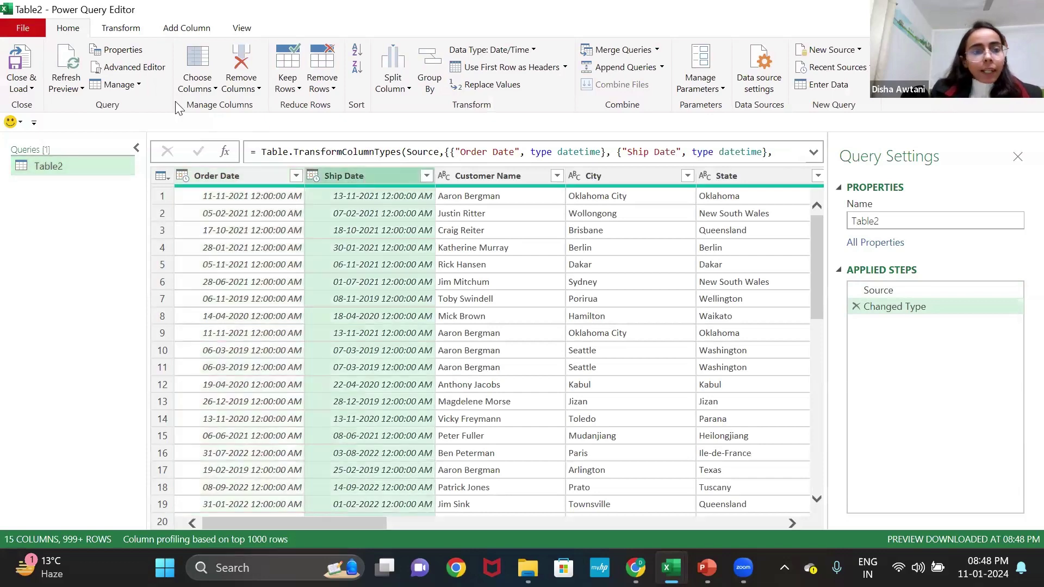
Extract the text between delimiters in the Ship Date column, using "-" as both start and end delimiter.
{"action": "left_click", "coordinate": [129, 28]}
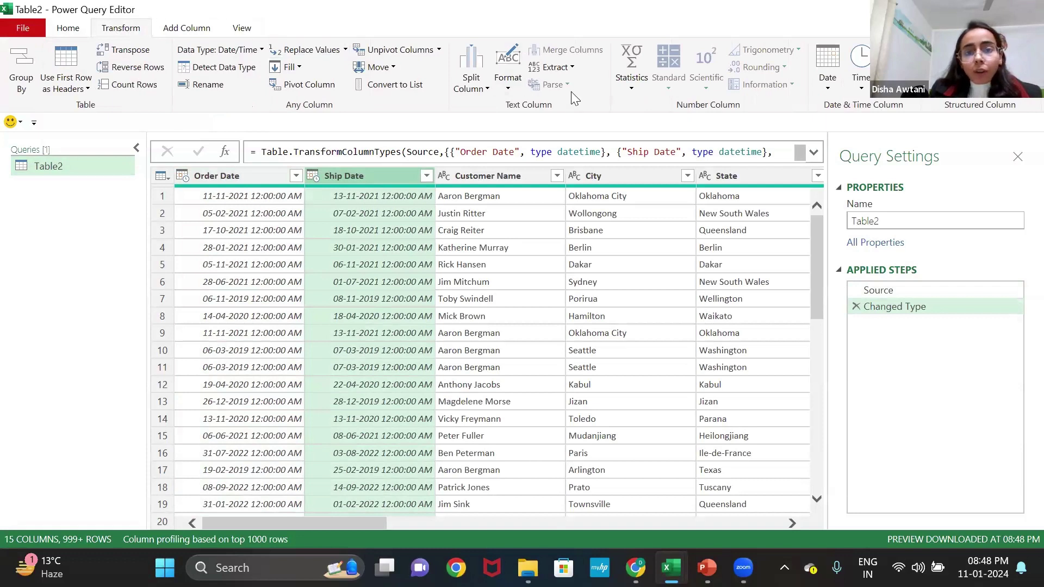
{"action": "left_click", "coordinate": [568, 70]}
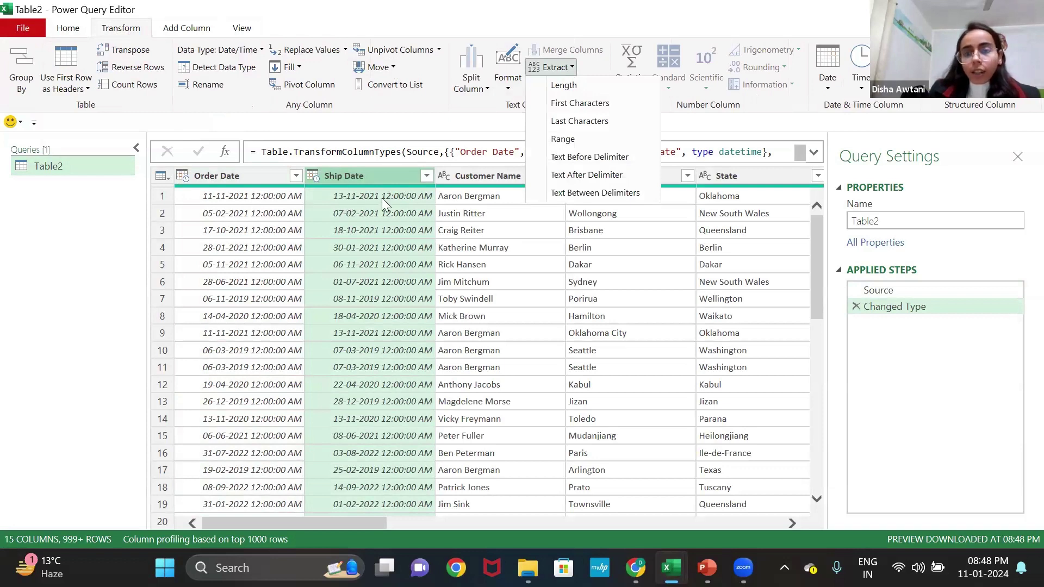
{"action": "left_click", "coordinate": [618, 194]}
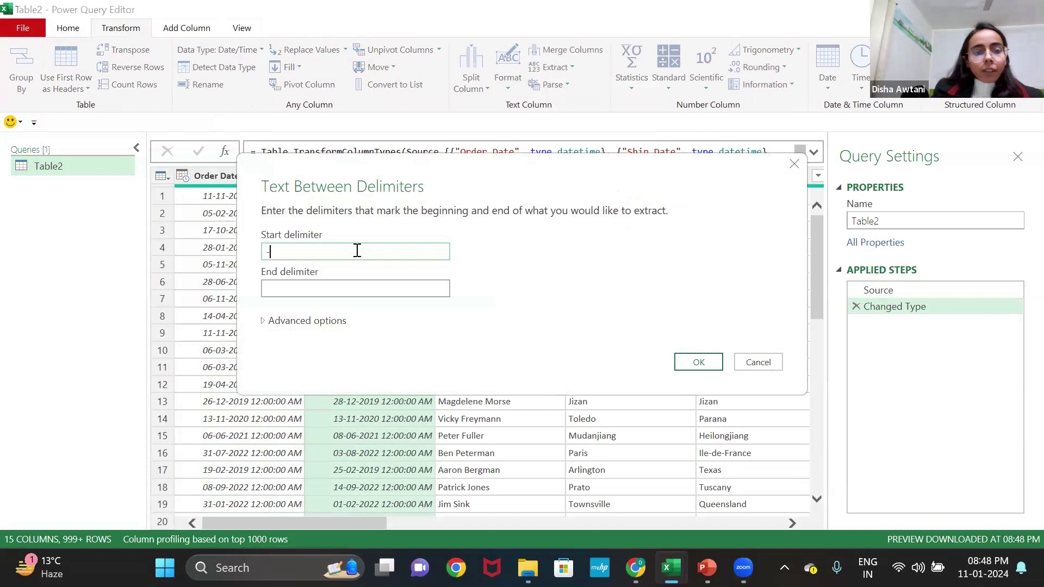
{"action": "left_click", "coordinate": [354, 288]}
{"action": "type", "text": "-"}
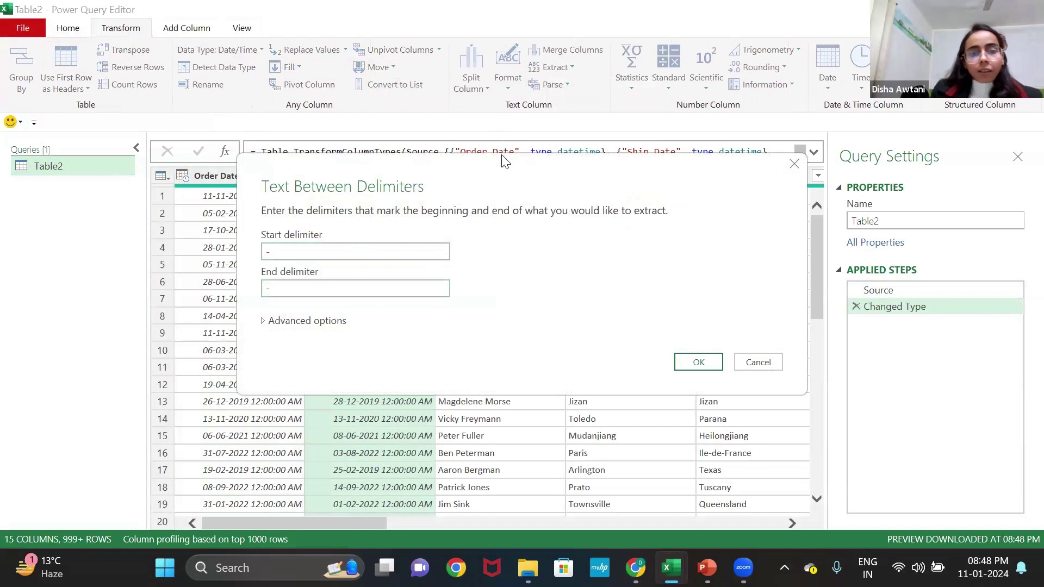
{"action": "left_click_drag", "start_coordinate": [506, 156], "coordinate": [530, 55]}
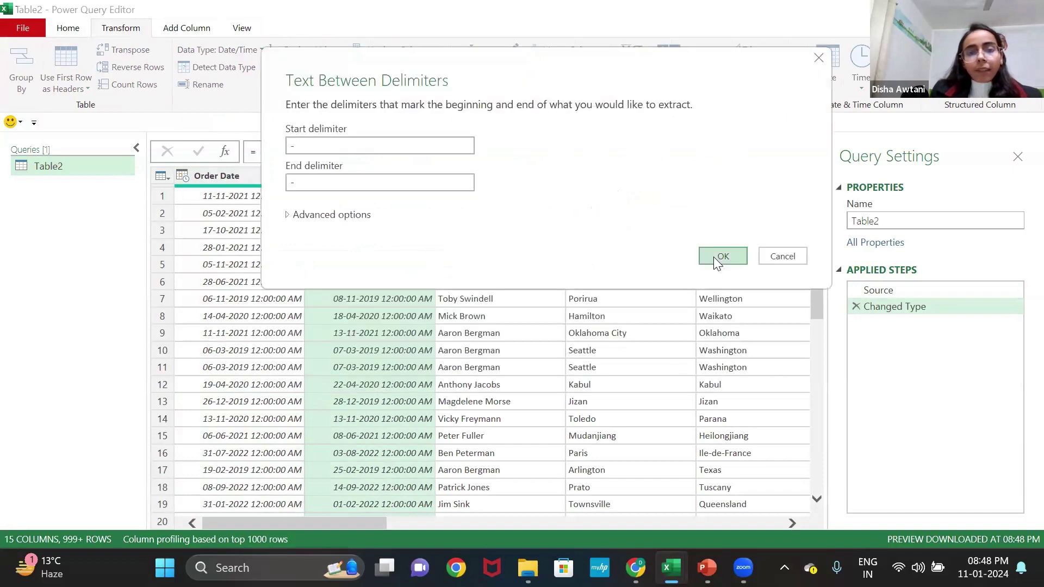
{"action": "left_click", "coordinate": [713, 256]}
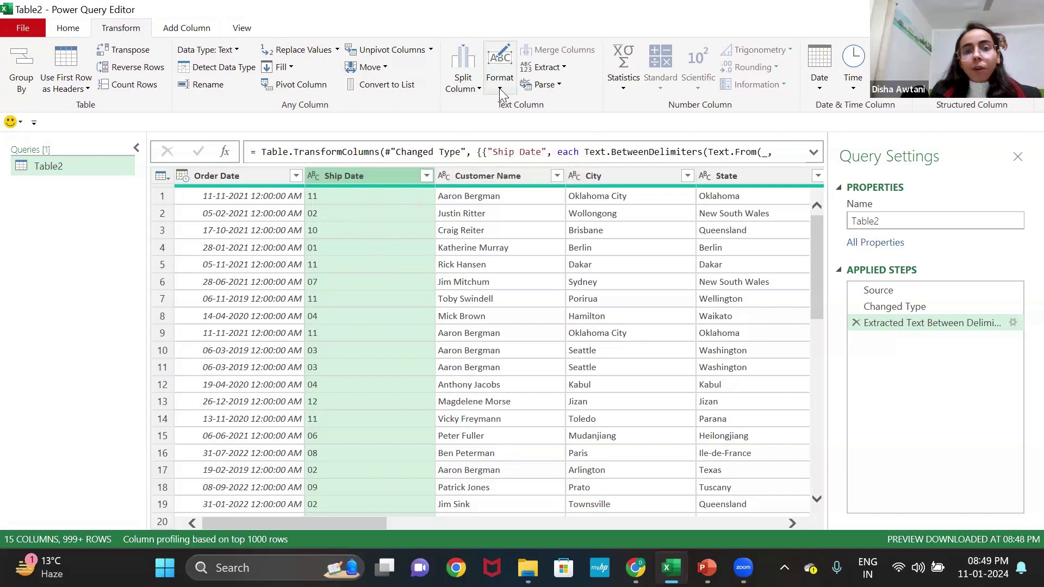
Review the text extraction options for Ship Date, and close the Power Query Editor discarding the changes.
{"action": "left_click", "coordinate": [564, 67]}
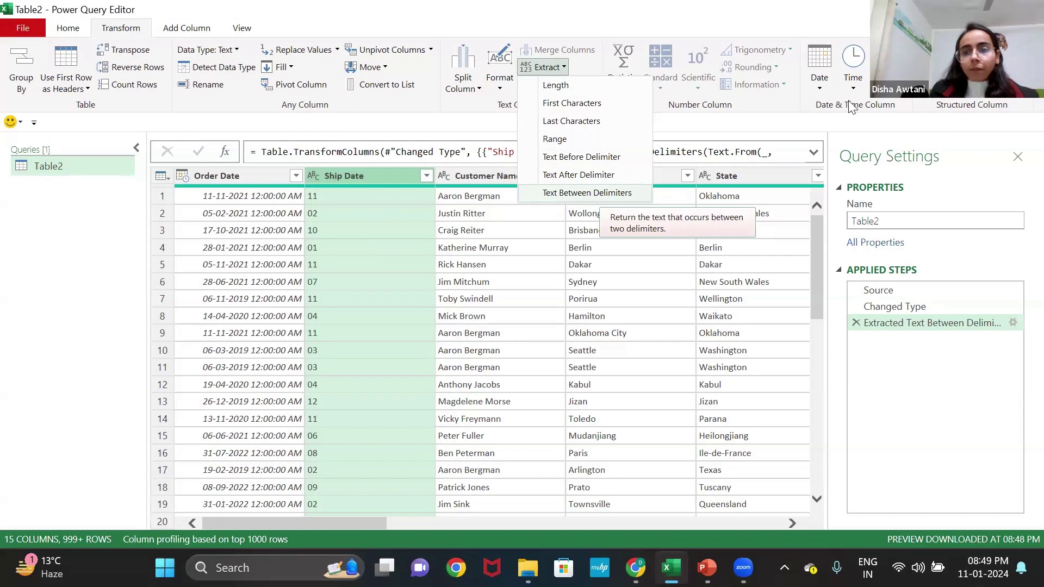
{"action": "key", "text": "alt+F4"}
{"action": "left_click", "coordinate": [613, 307]}
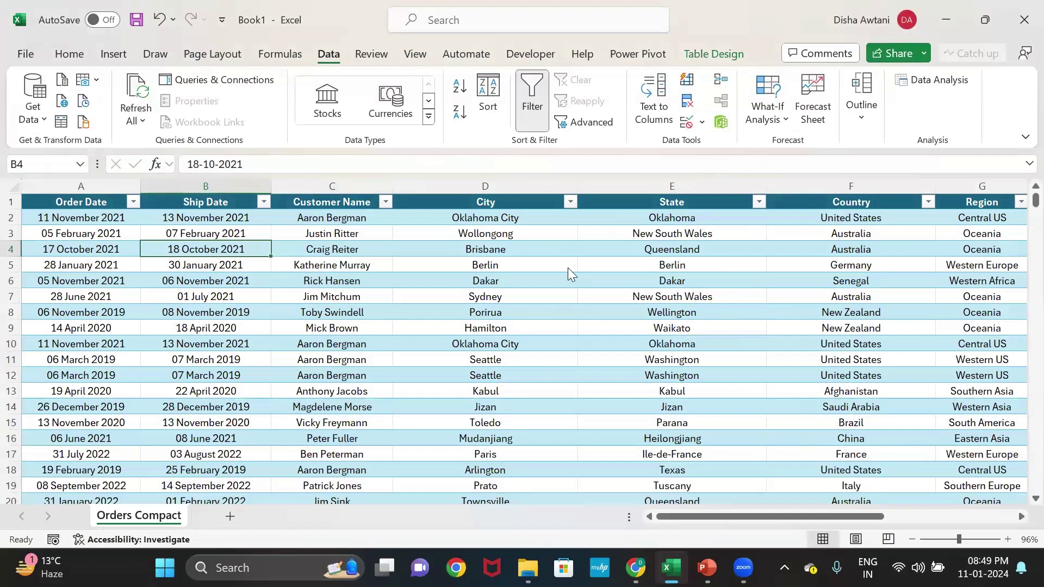
Reload Book1's orders table into the Power Query Editor and check the Ship Date column's sort and filter options.
{"action": "left_click", "coordinate": [568, 268]}
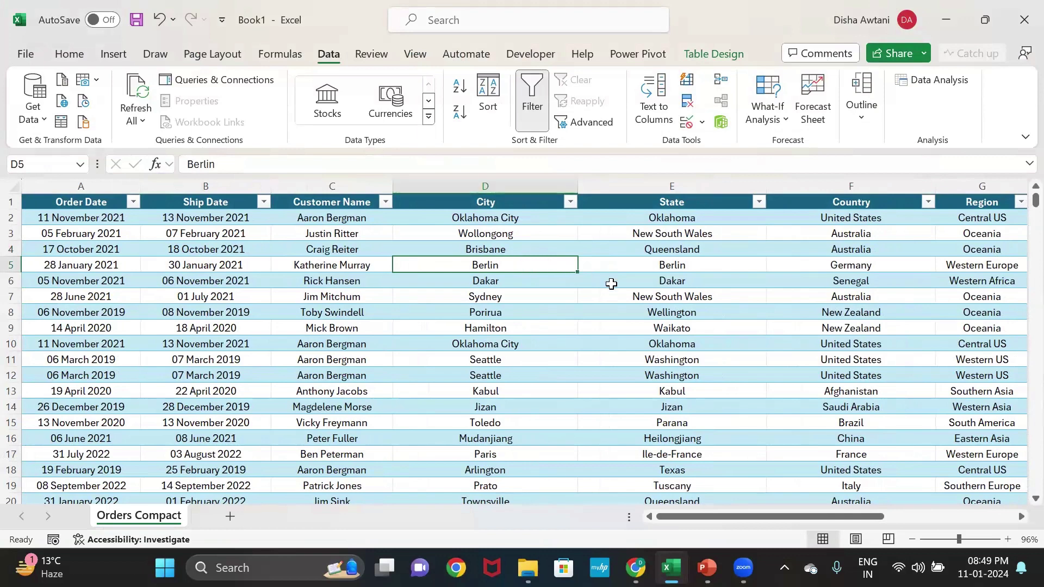
{"action": "left_click", "coordinate": [61, 124]}
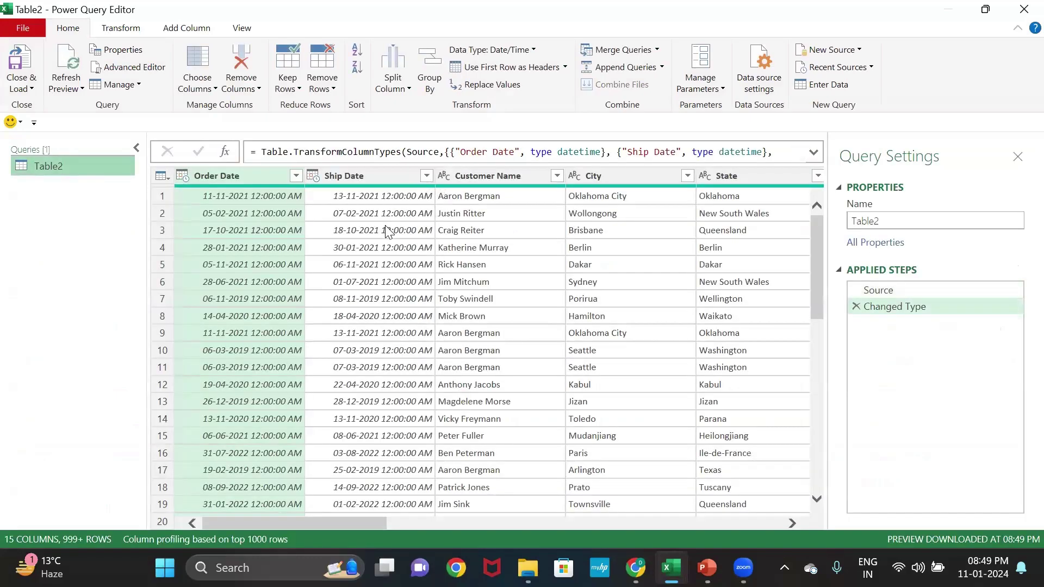
{"action": "left_click", "coordinate": [426, 175]}
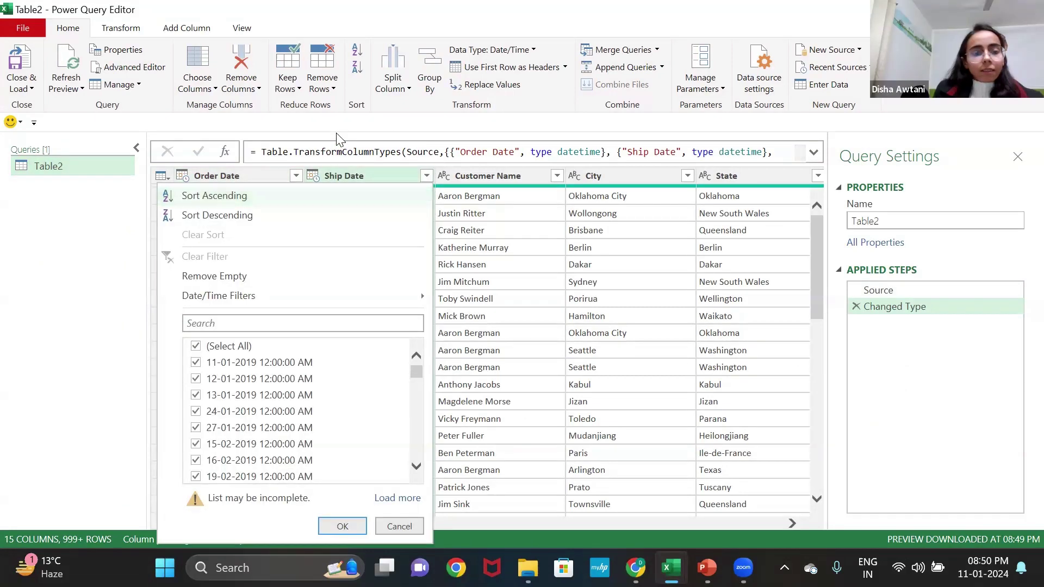
{"action": "left_click", "coordinate": [368, 125]}
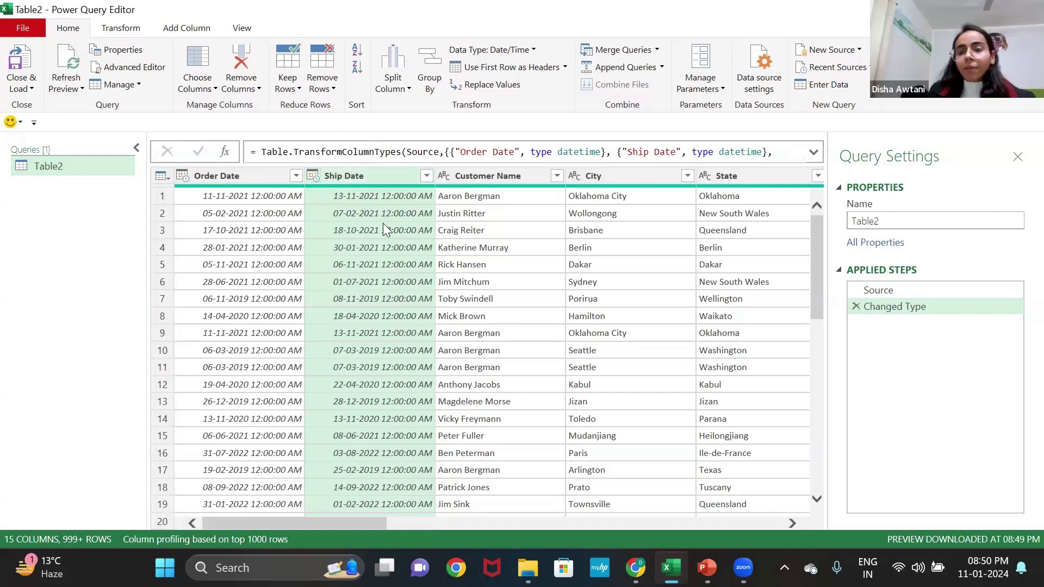
{"action": "left_click", "coordinate": [315, 176]}
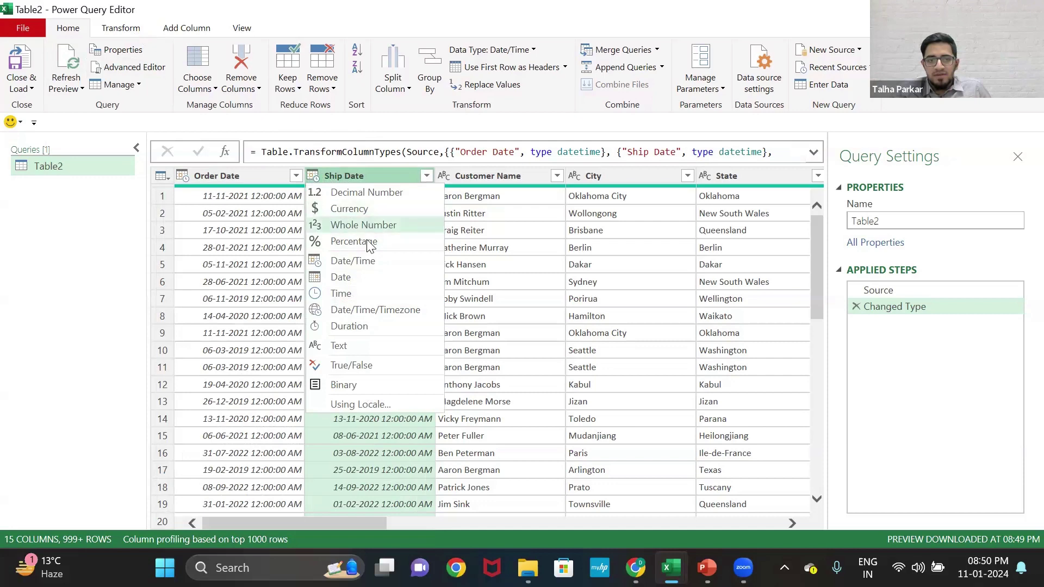
{"action": "left_click", "coordinate": [366, 349]}
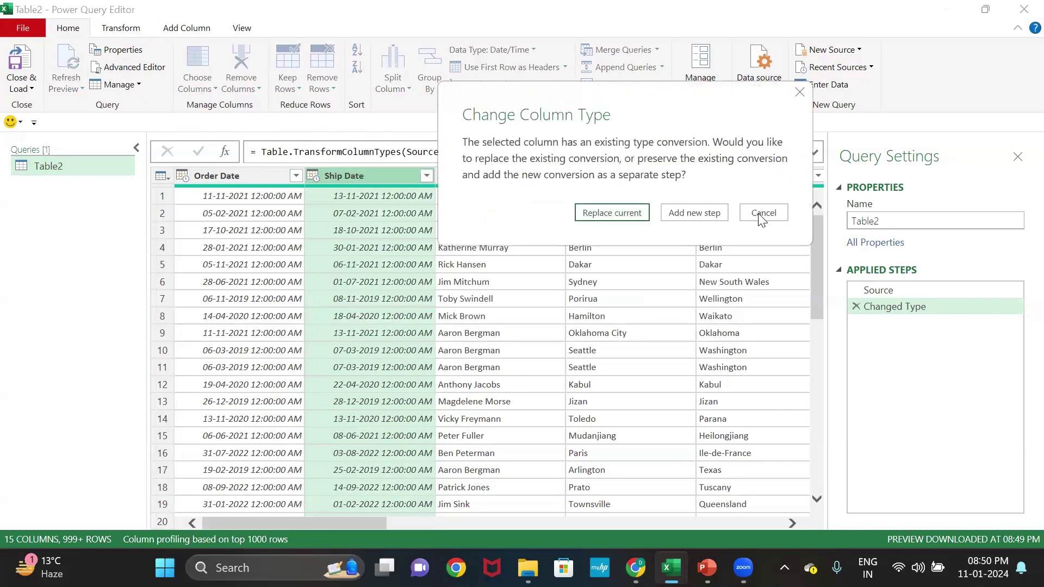
{"action": "left_click", "coordinate": [758, 213]}
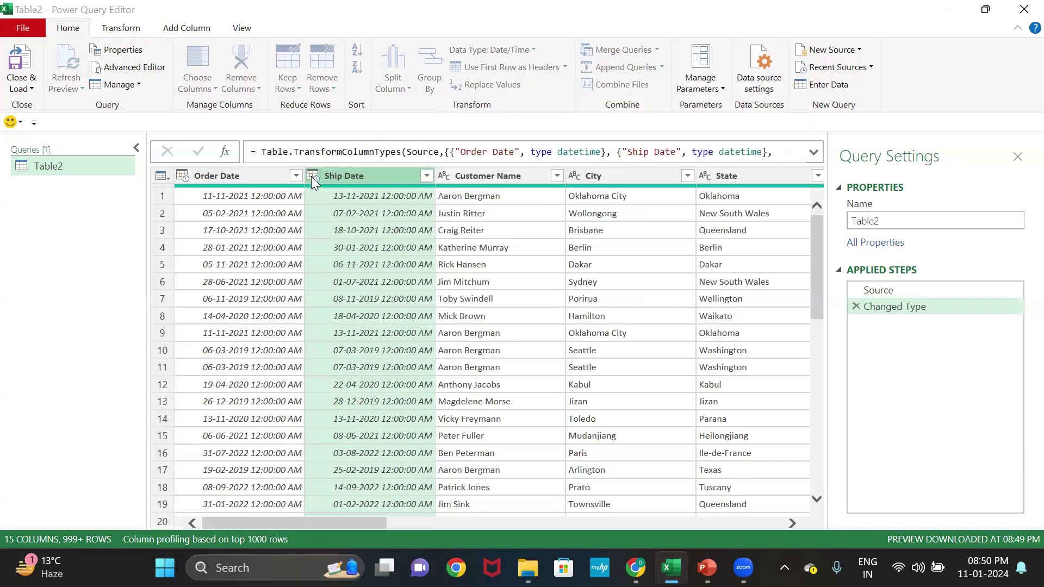
Change the Ship Date column's data type to Date, adding the conversion as a new step.
{"action": "left_click", "coordinate": [312, 177]}
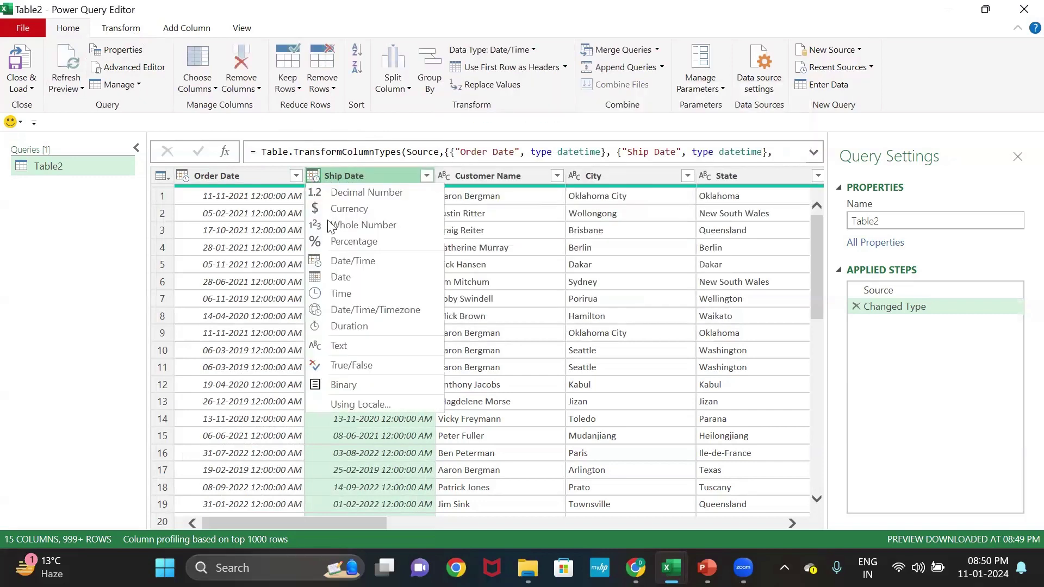
{"action": "left_click", "coordinate": [345, 277]}
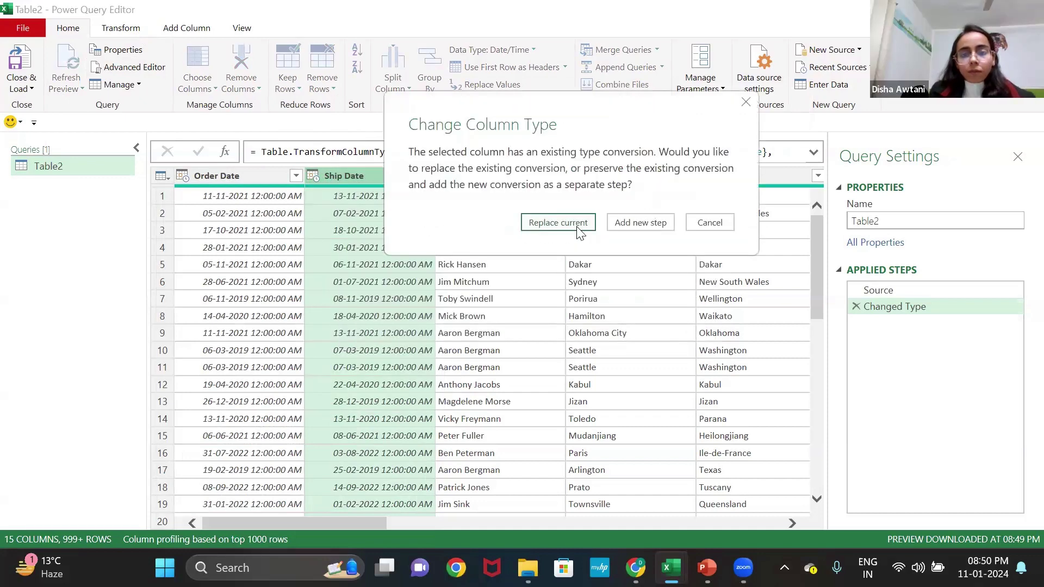
{"action": "left_click", "coordinate": [636, 221]}
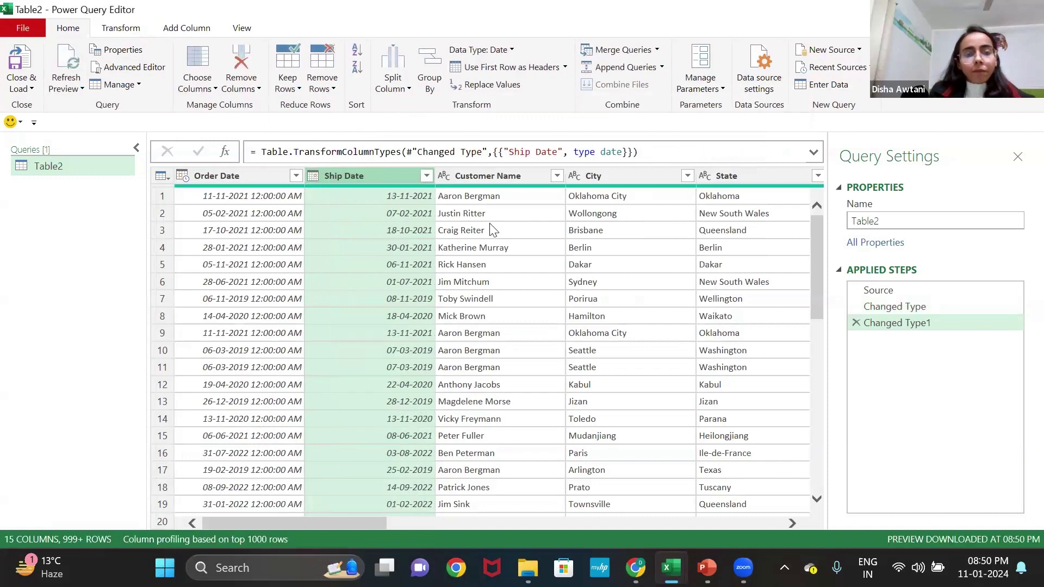
Convert the Ship Date column to Text as a separate step, and close the Power Query Editor discarding the changes.
{"action": "left_click", "coordinate": [313, 180]}
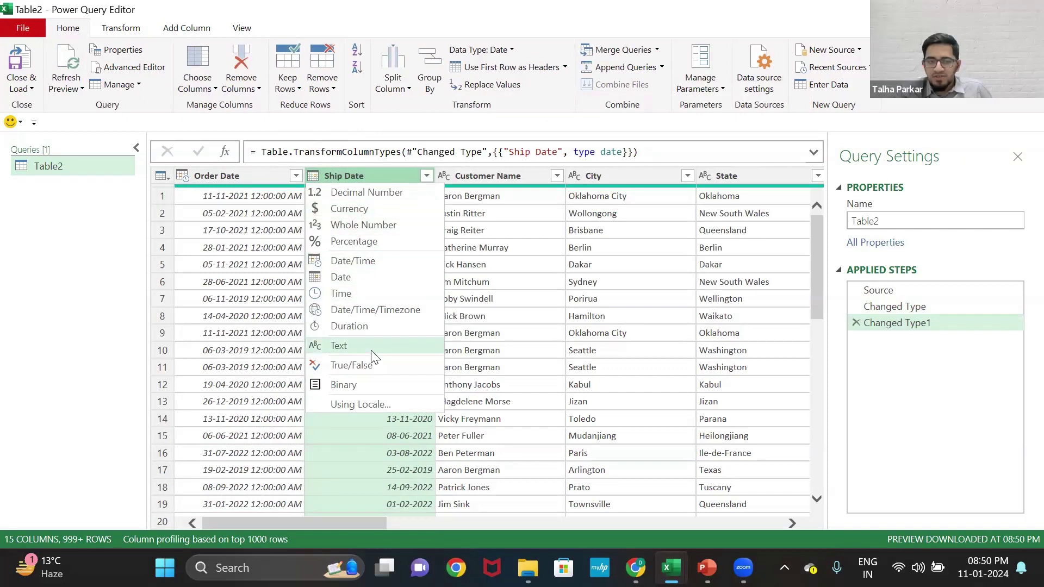
{"action": "left_click", "coordinate": [514, 281]}
{"action": "left_click", "coordinate": [312, 175]}
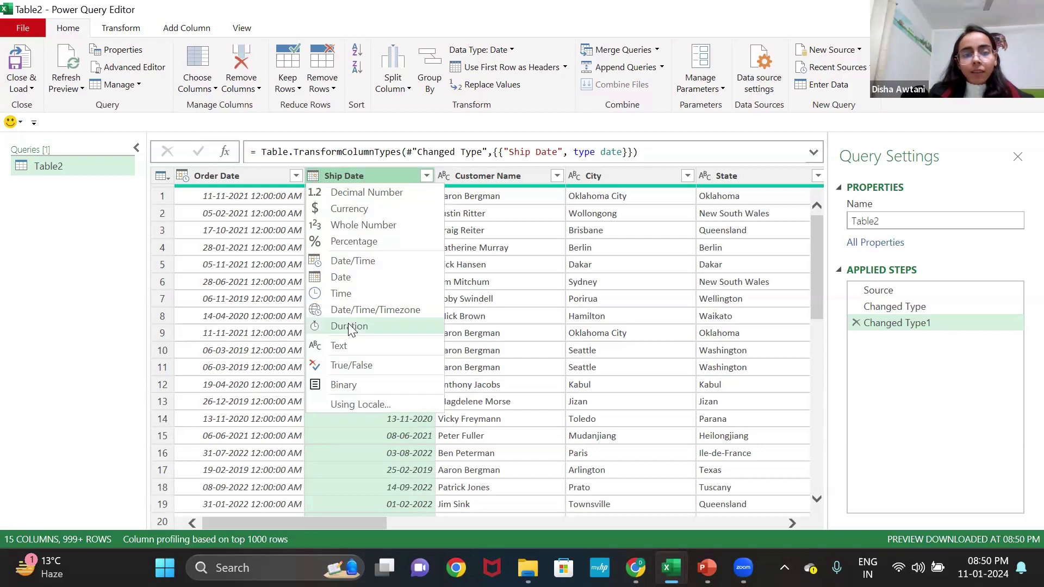
{"action": "left_click", "coordinate": [506, 245]}
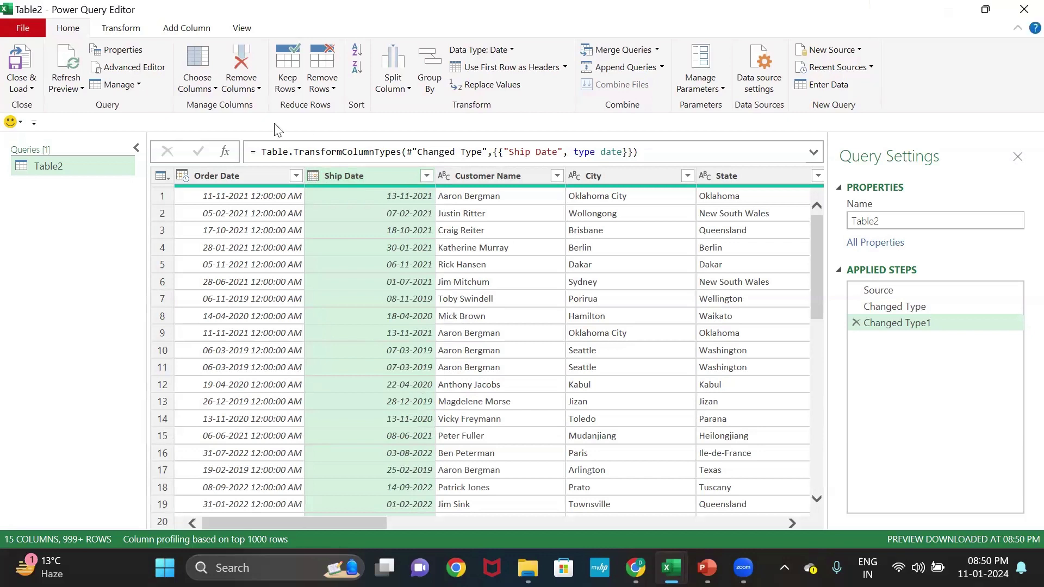
{"action": "left_click", "coordinate": [314, 178]}
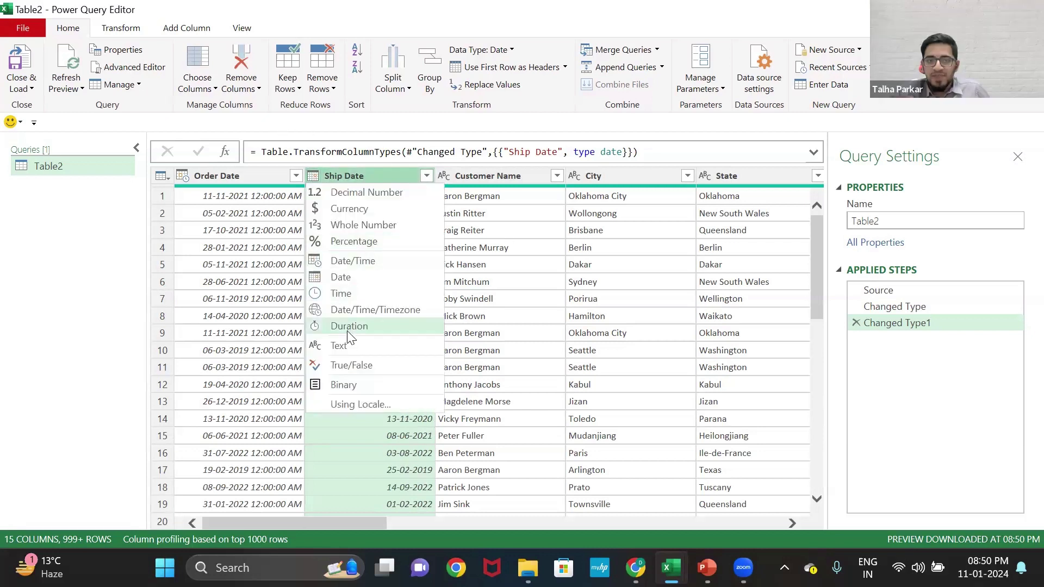
{"action": "key", "text": "Escape"}
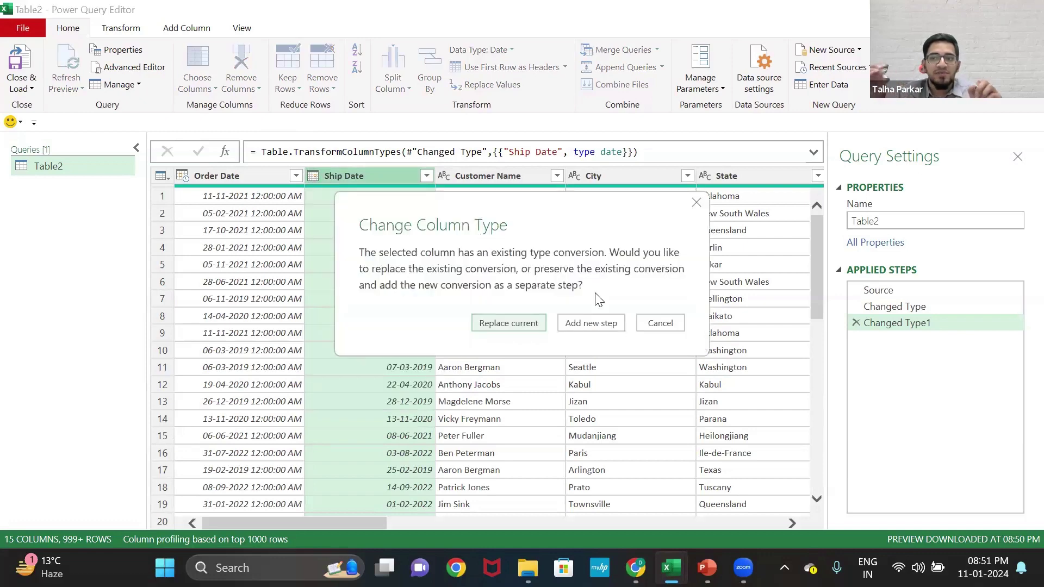
{"action": "left_click_drag", "start_coordinate": [587, 239], "coordinate": [678, 165]}
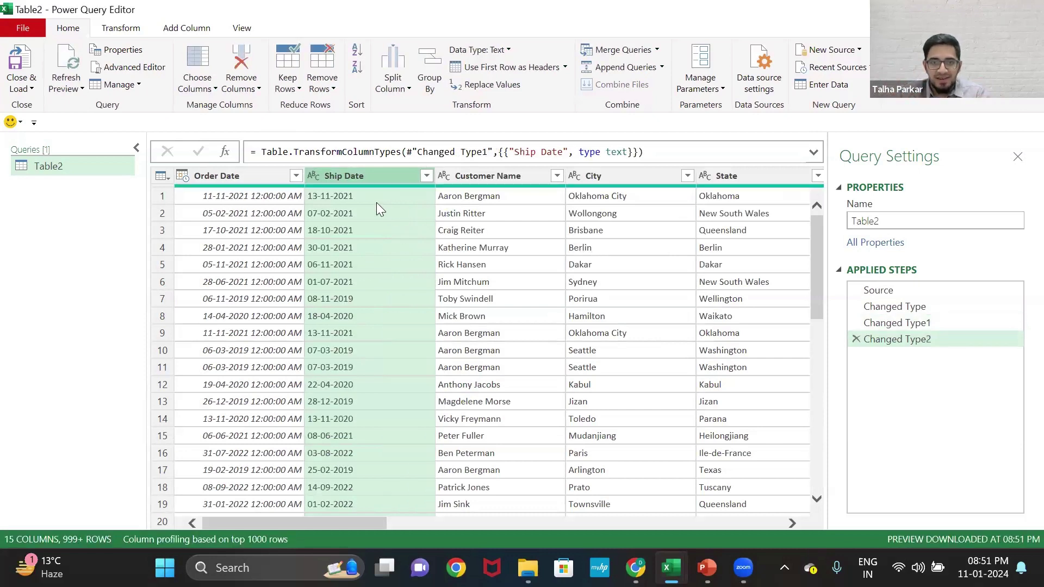
{"action": "left_click", "coordinate": [1023, 7]}
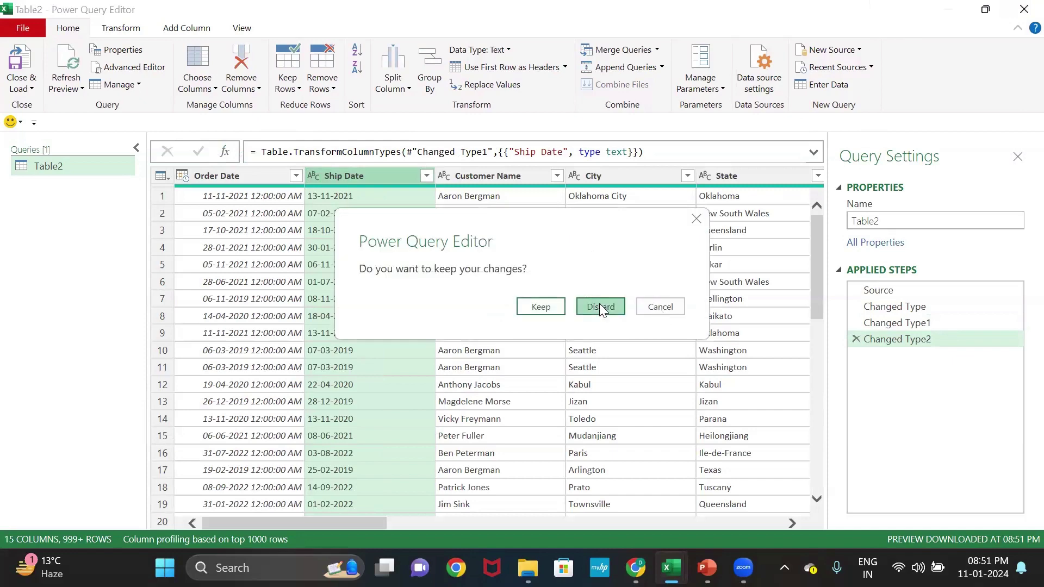
{"action": "left_click", "coordinate": [600, 306]}
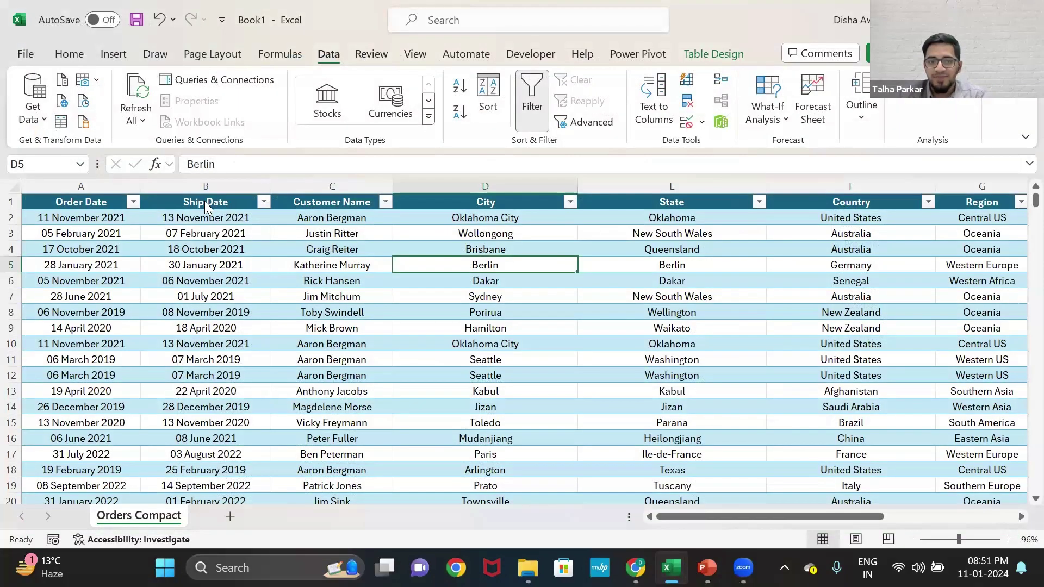
{"action": "left_click", "coordinate": [206, 234]}
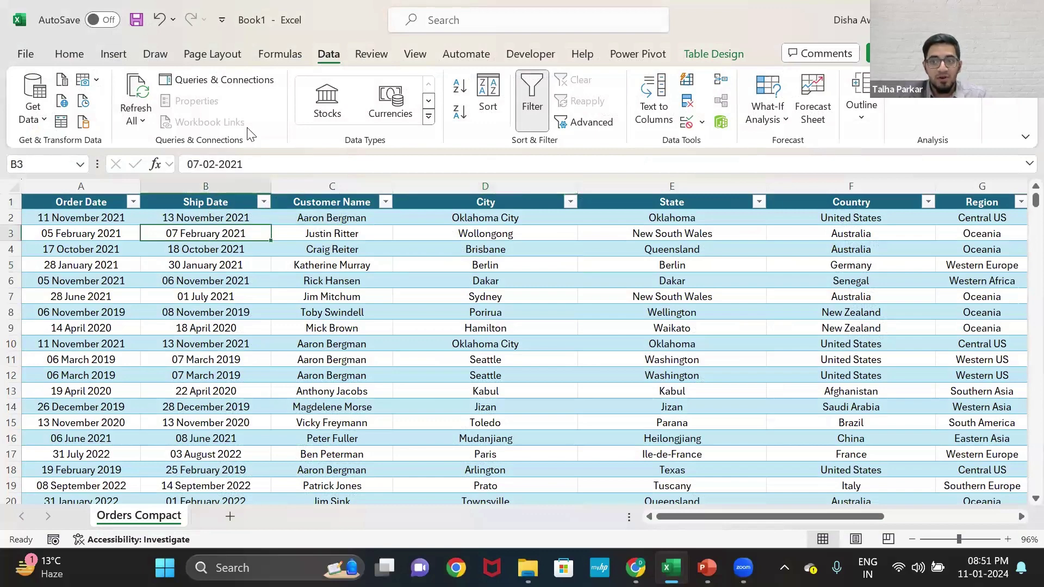
{"action": "left_click", "coordinate": [69, 54]}
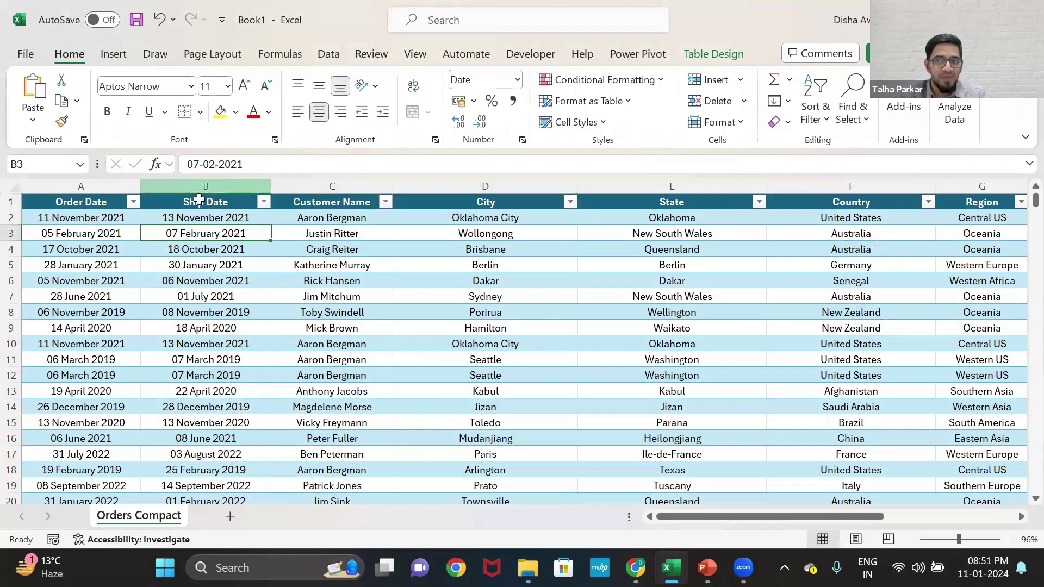
{"action": "left_click", "coordinate": [174, 248]}
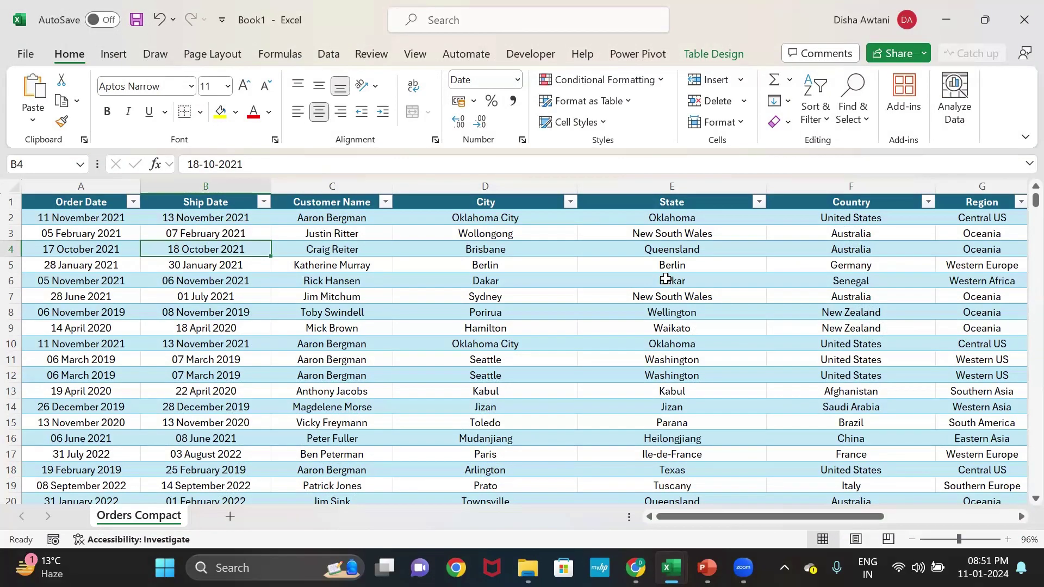
{"action": "mouse_move", "coordinate": [744, 568]}
{"action": "left_click", "coordinate": [699, 508]}
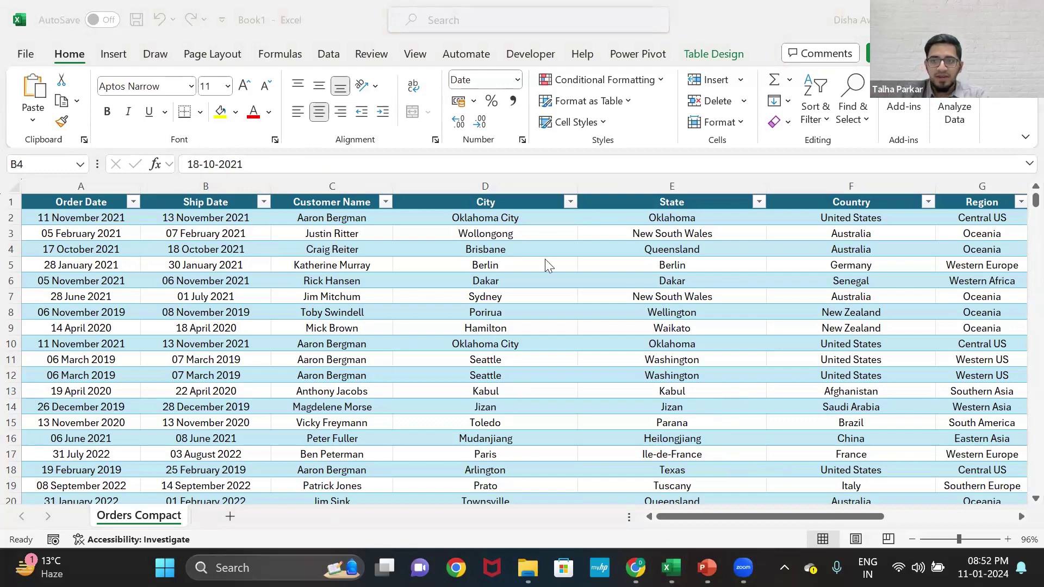
{"action": "left_click", "coordinate": [521, 262]}
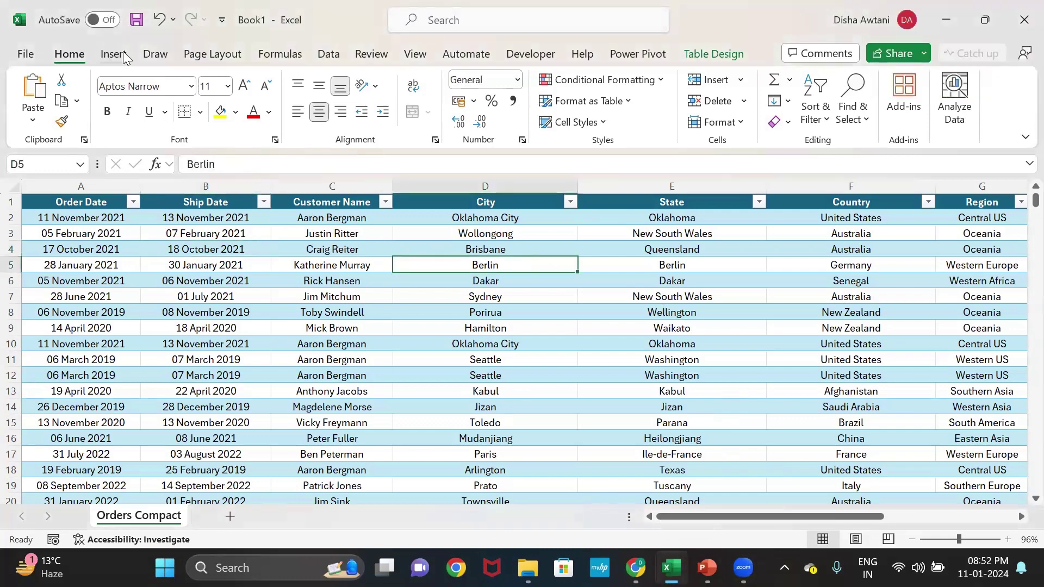
{"action": "left_click", "coordinate": [331, 52]}
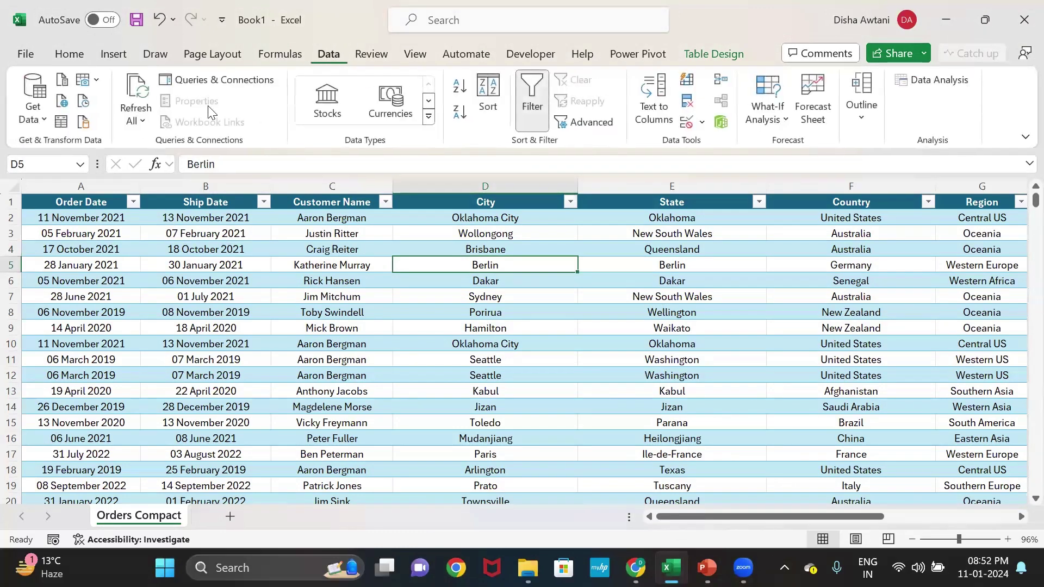
{"action": "left_click", "coordinate": [70, 124]}
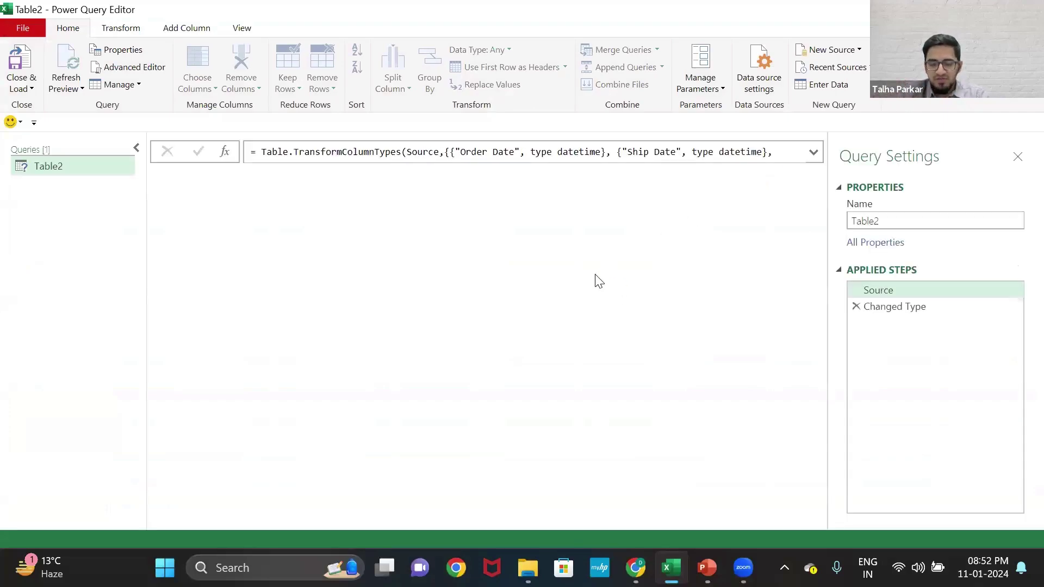
{"action": "left_click", "coordinate": [597, 303]}
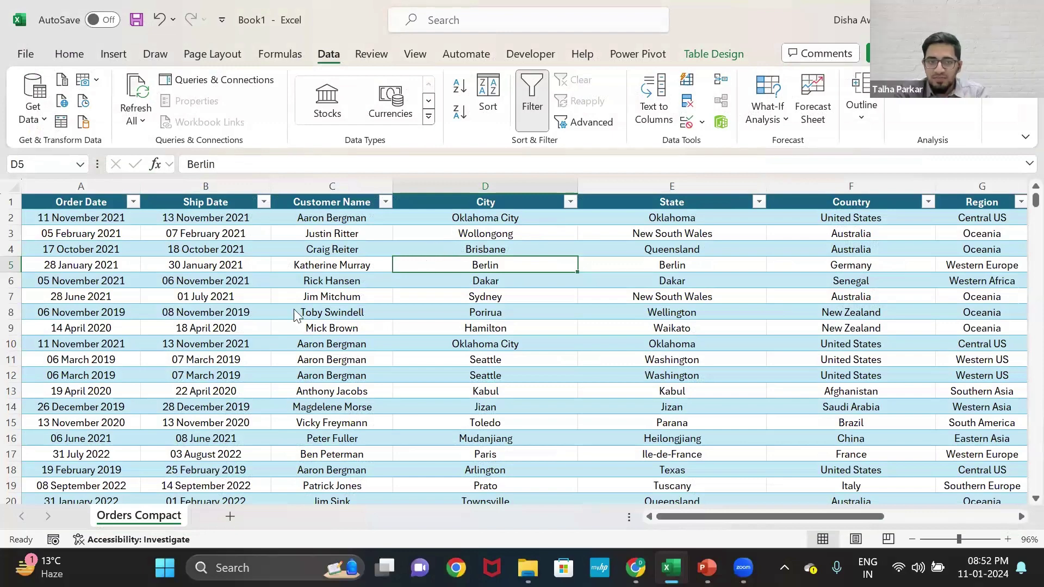
{"action": "key", "text": "Up"}
{"action": "key", "text": "Up"}
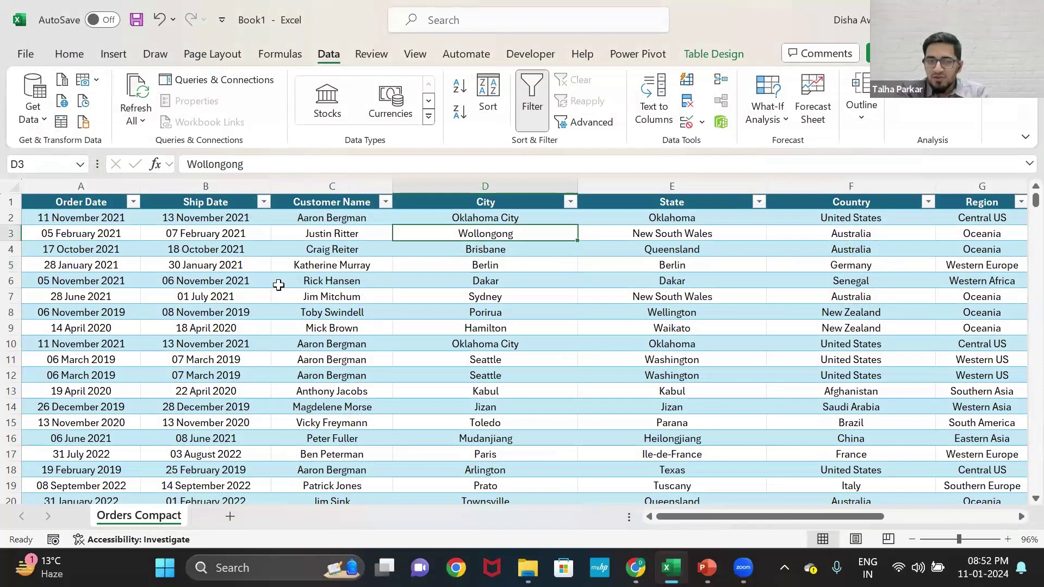
Copy the whole Customer Name column from Orders Compact into column A of a new sheet.
{"action": "left_click", "coordinate": [333, 185]}
{"action": "right_click", "coordinate": [333, 187]}
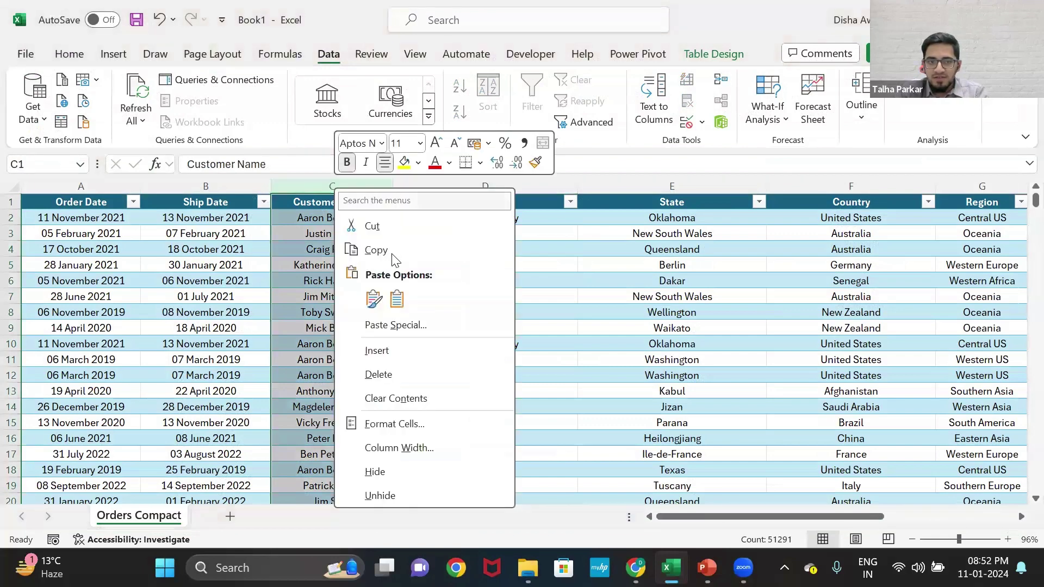
{"action": "key", "text": "Escape"}
{"action": "key", "text": "ctrl+c"}
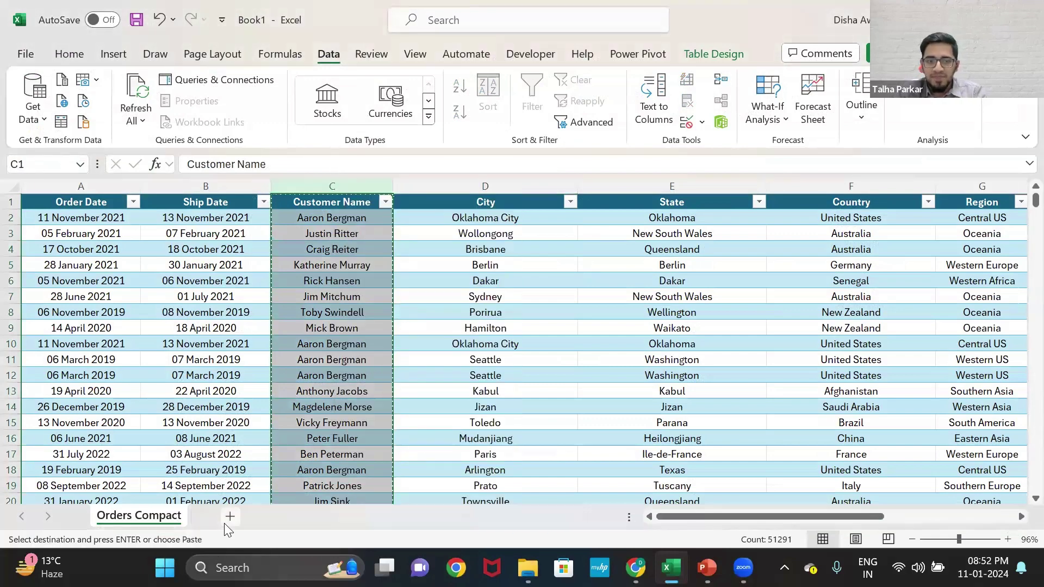
{"action": "left_click", "coordinate": [26, 54]}
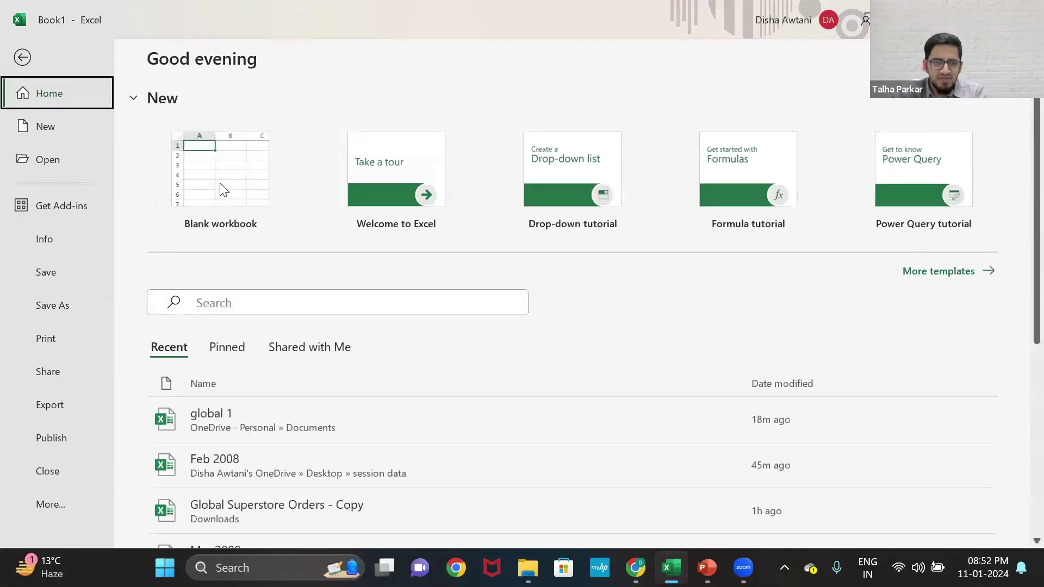
{"action": "left_click", "coordinate": [24, 58]}
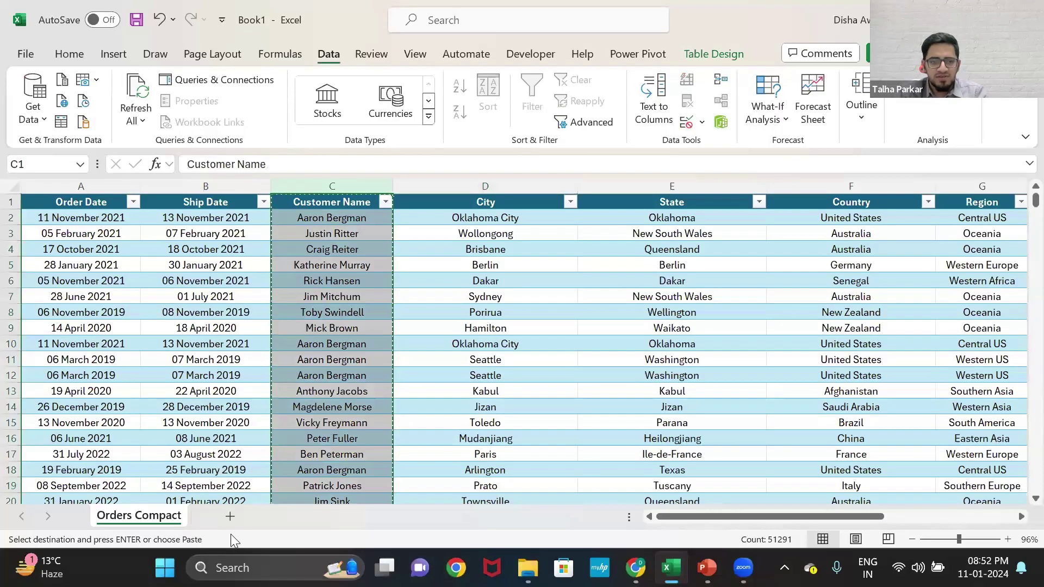
{"action": "key", "text": "shift+F11"}
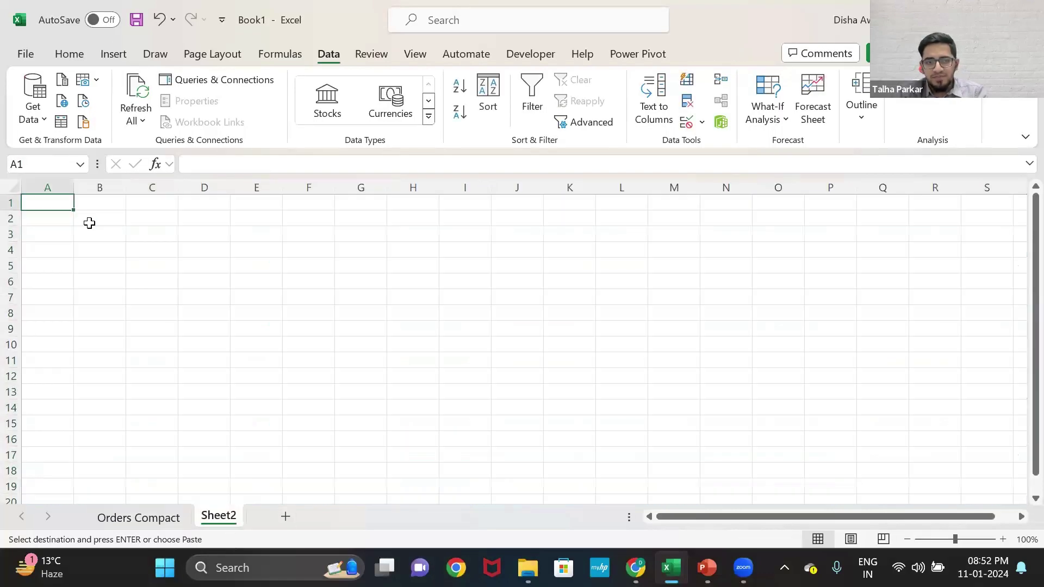
{"action": "key", "text": "ctrl+v"}
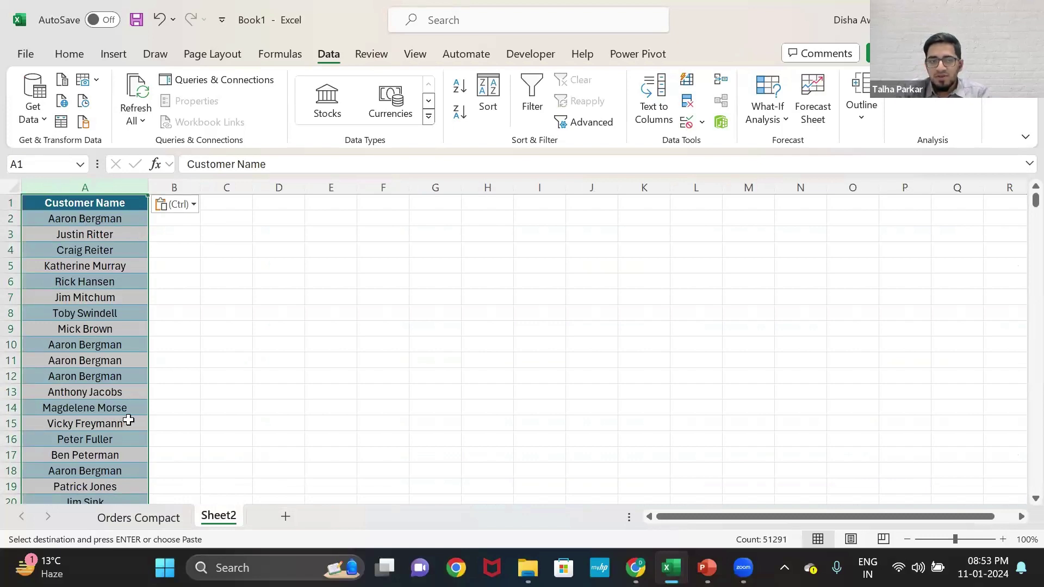
Widen column A of Sheet2 to roughly twice the width of the customer names.
{"action": "left_click", "coordinate": [91, 325]}
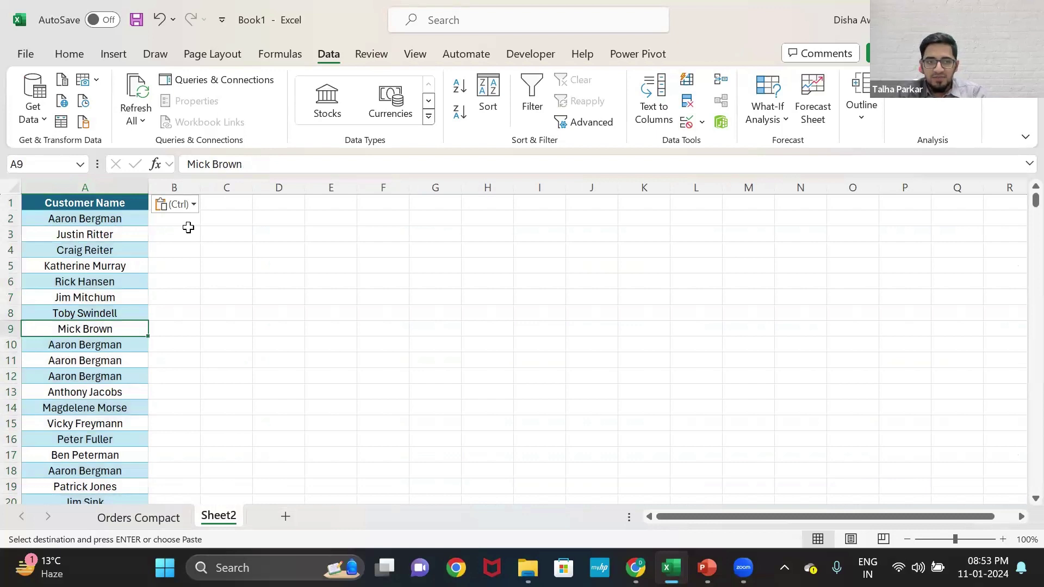
{"action": "left_click", "coordinate": [212, 205]}
{"action": "left_click_drag", "start_coordinate": [144, 227], "coordinate": [255, 188]}
{"action": "left_click", "coordinate": [178, 188]}
Enter the first customer's first name in B2 and Flash Fill column B with the remaining customers' first names.
{"action": "left_click", "coordinate": [294, 201]}
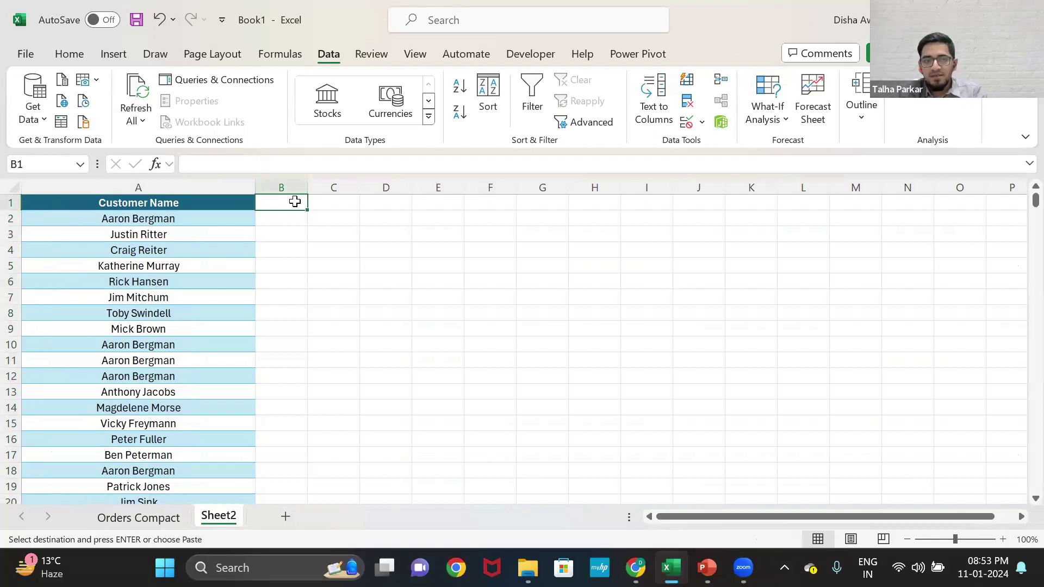
{"action": "type", "text": "A"}
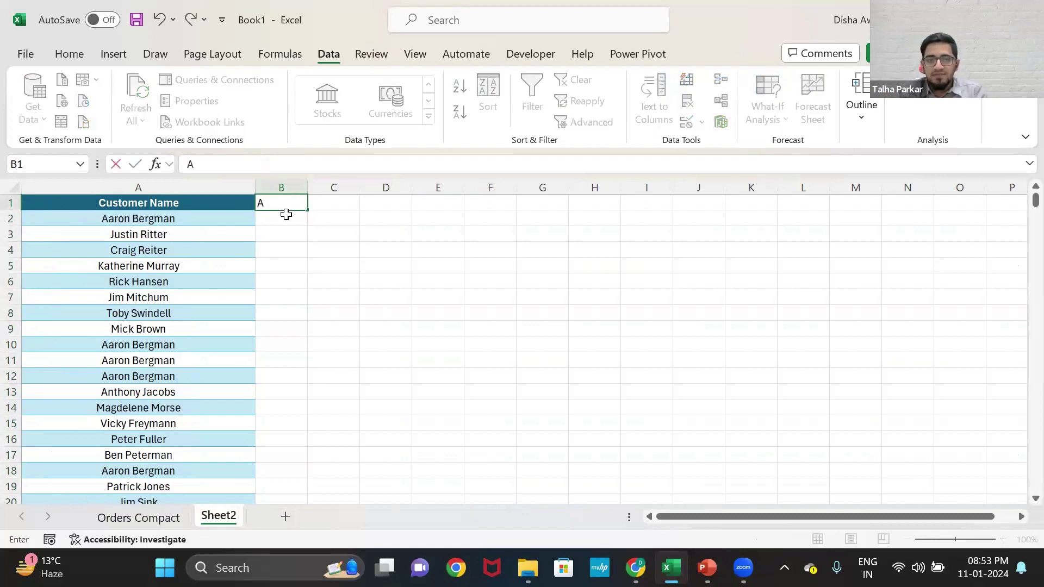
{"action": "key", "text": "BackSpace"}
{"action": "left_click", "coordinate": [289, 216]}
{"action": "type", "text": "Aaron"}
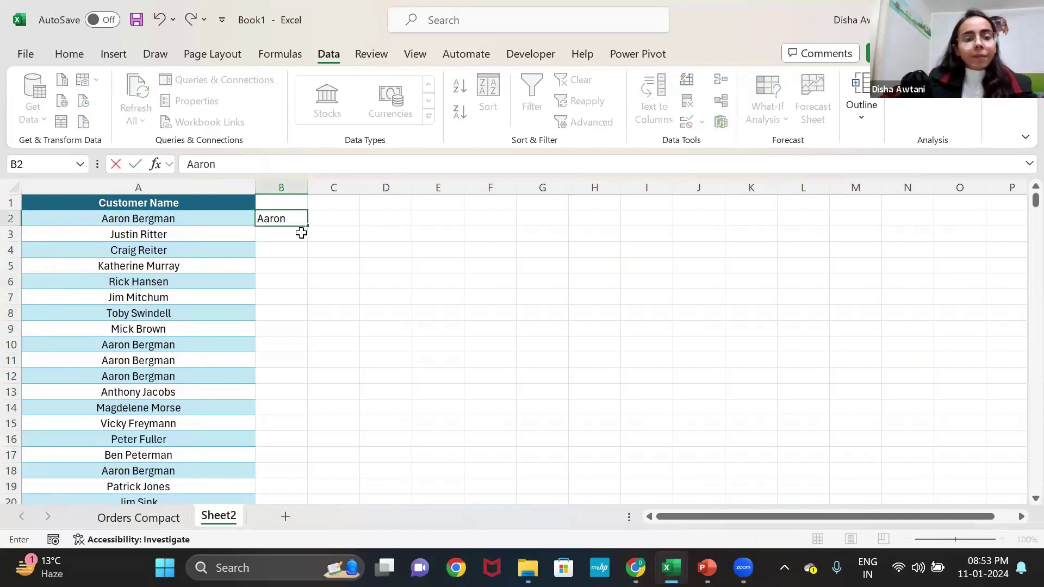
{"action": "left_click", "coordinate": [301, 233]}
{"action": "left_click", "coordinate": [292, 219]}
{"action": "key", "text": "ctrl+e"}
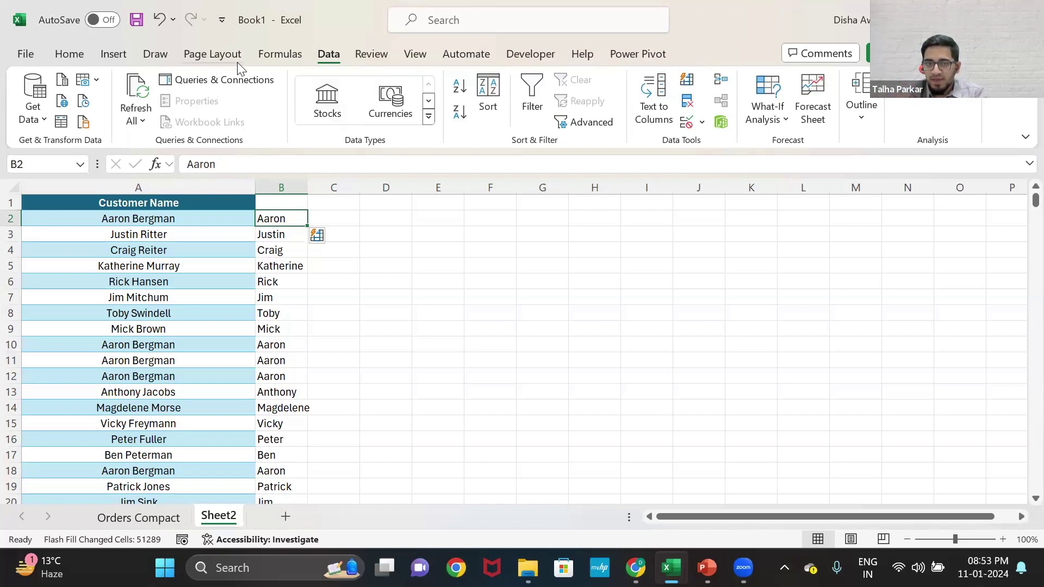
Try to run Text to Columns on the empty cell B1.
{"action": "left_click", "coordinate": [213, 208]}
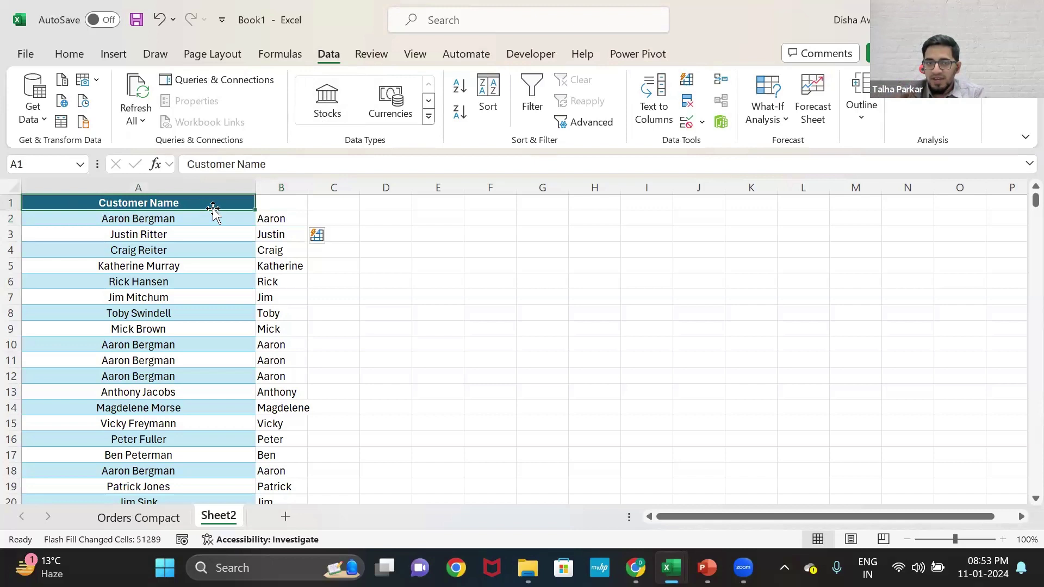
{"action": "left_click", "coordinate": [275, 205]}
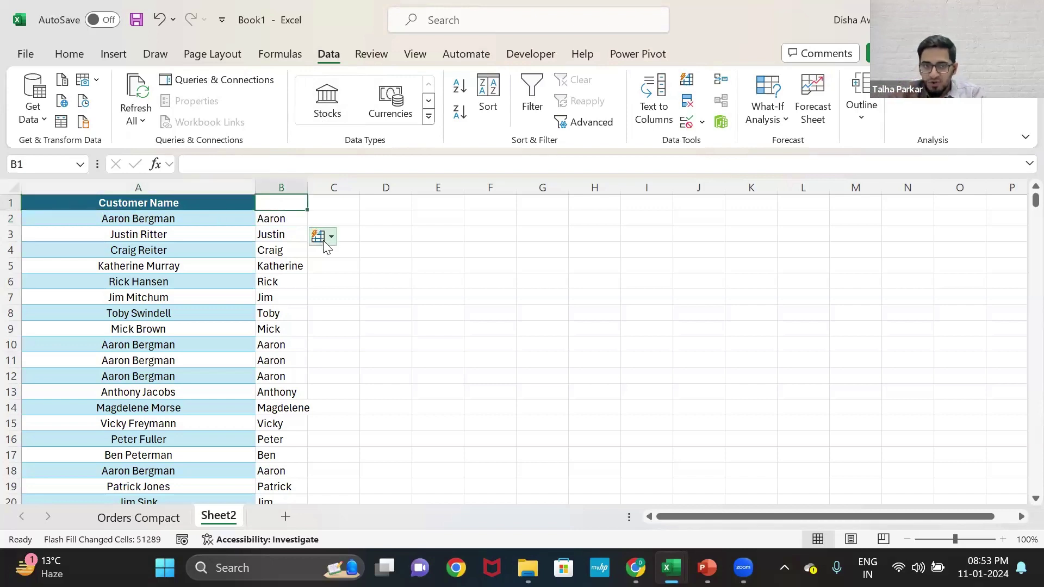
{"action": "left_click", "coordinate": [641, 112]}
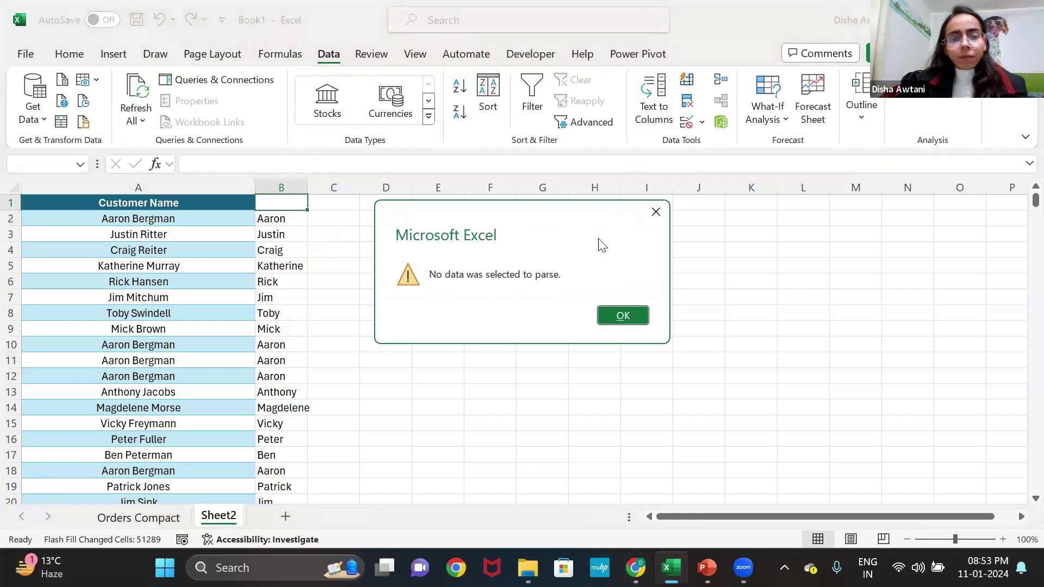
{"action": "left_click", "coordinate": [656, 212]}
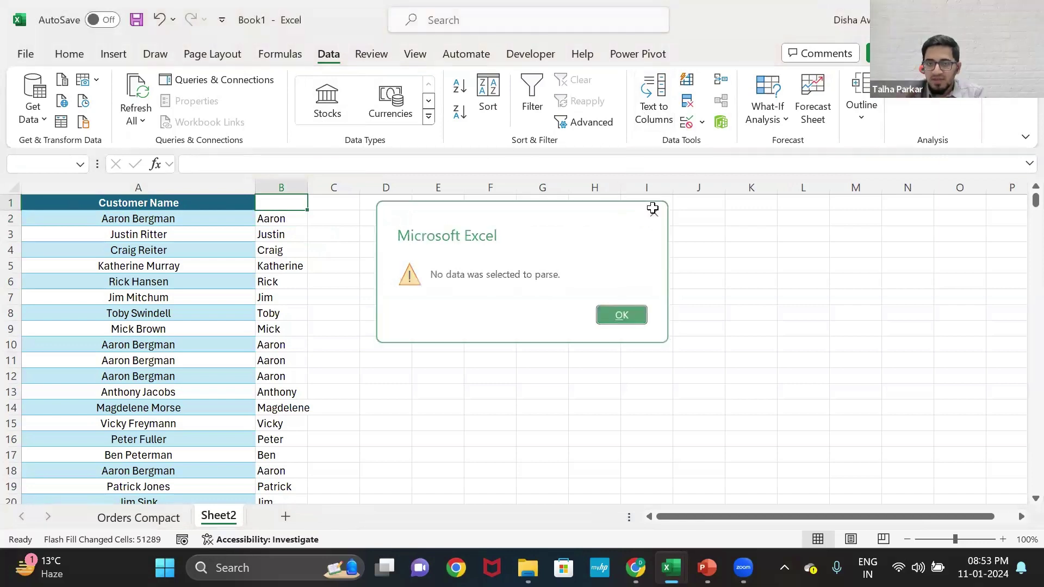
Try to run Flash Fill on the empty cell B1 of Sheet2.
{"action": "left_click", "coordinate": [689, 85]}
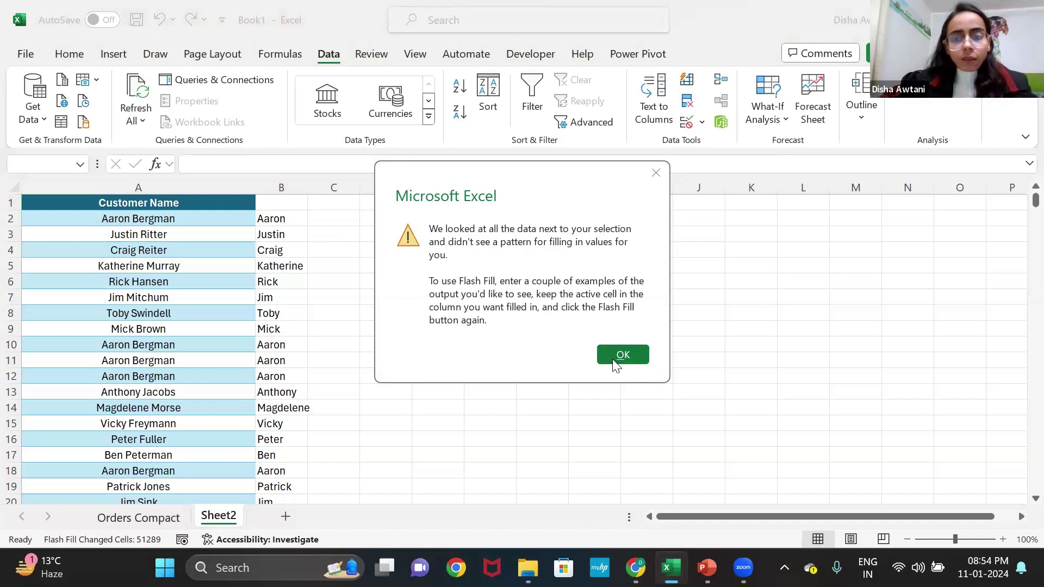
{"action": "left_click", "coordinate": [616, 363]}
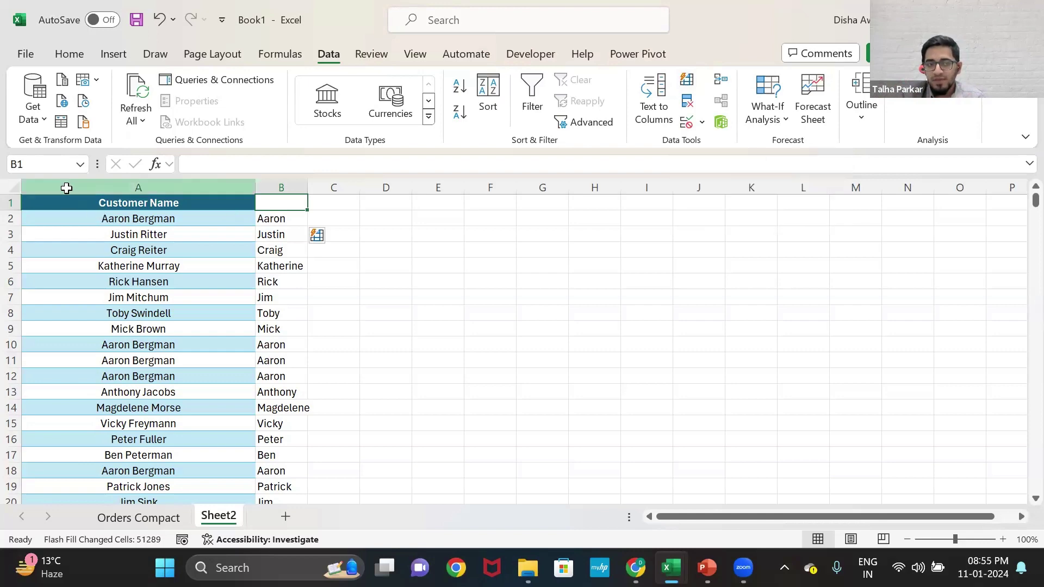
Insert an empty column before the Customer Name column in Sheet2.
{"action": "left_click", "coordinate": [66, 188]}
{"action": "right_click", "coordinate": [66, 189]}
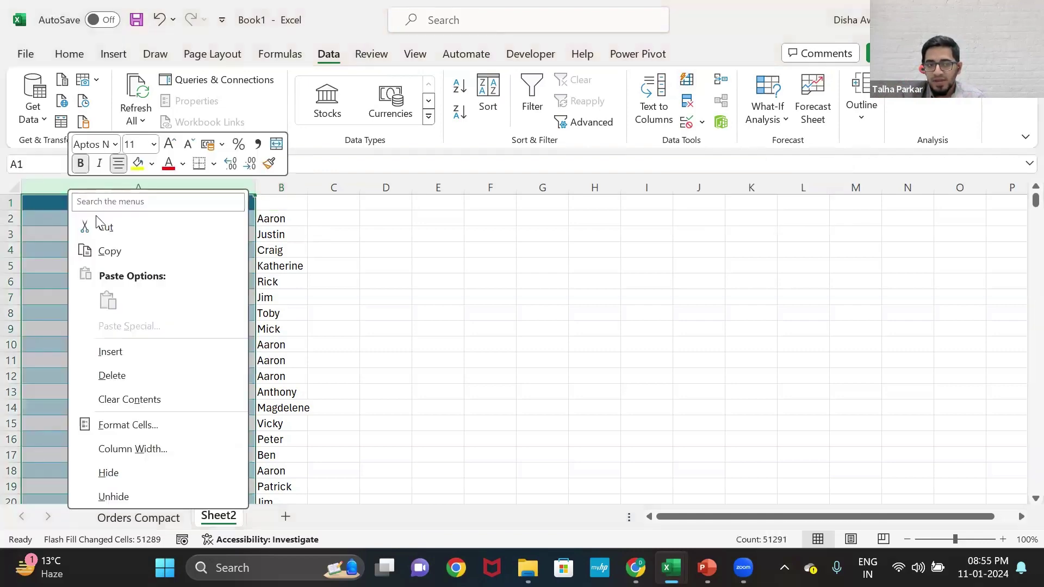
{"action": "left_click", "coordinate": [147, 355]}
Enter the first customer's last name in A2 and Flash Fill column A with the remaining customers' last names.
{"action": "left_click", "coordinate": [57, 206]}
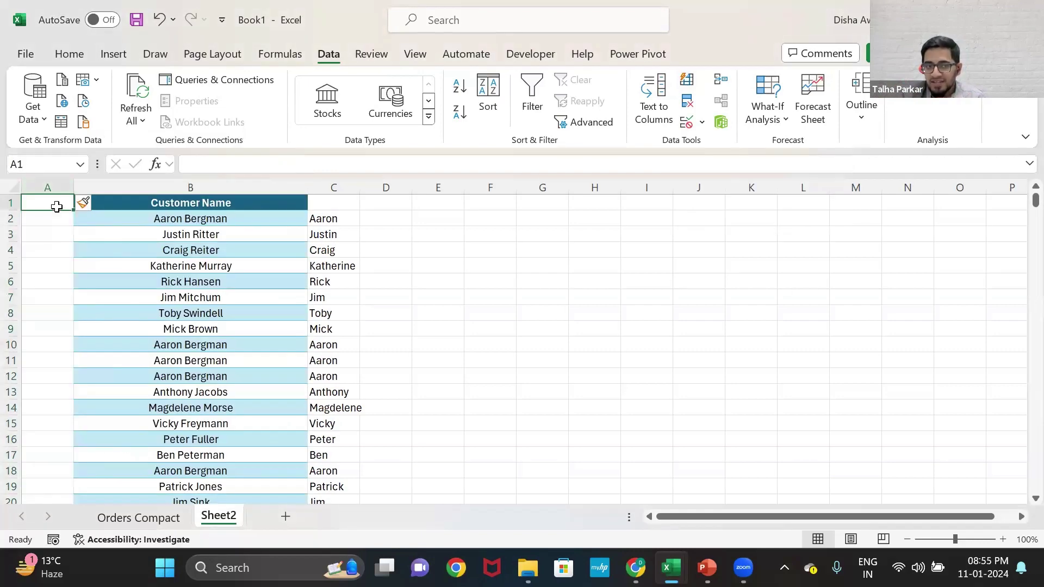
{"action": "left_click", "coordinate": [56, 220]}
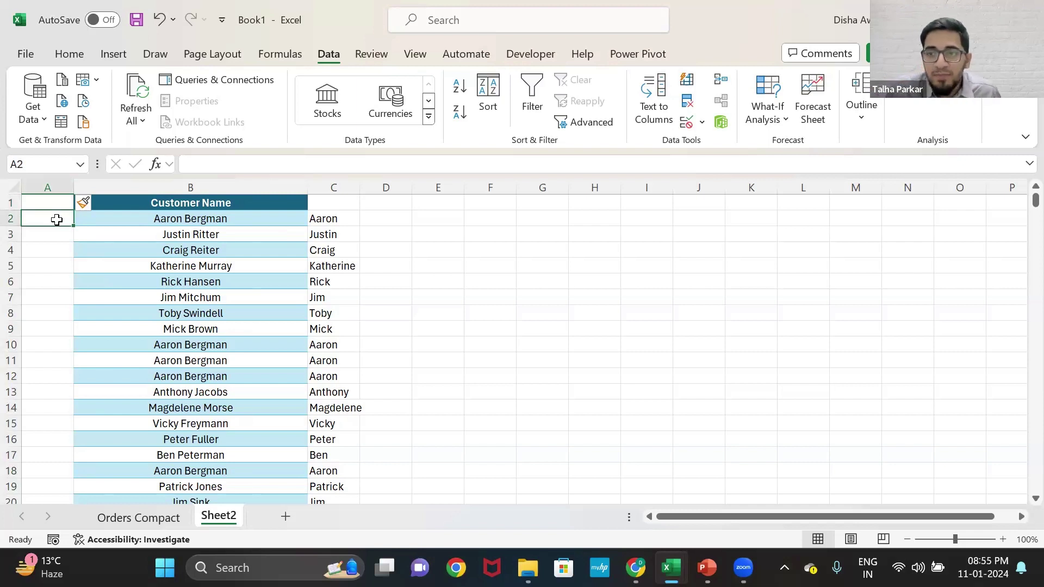
{"action": "type", "text": "Berg"}
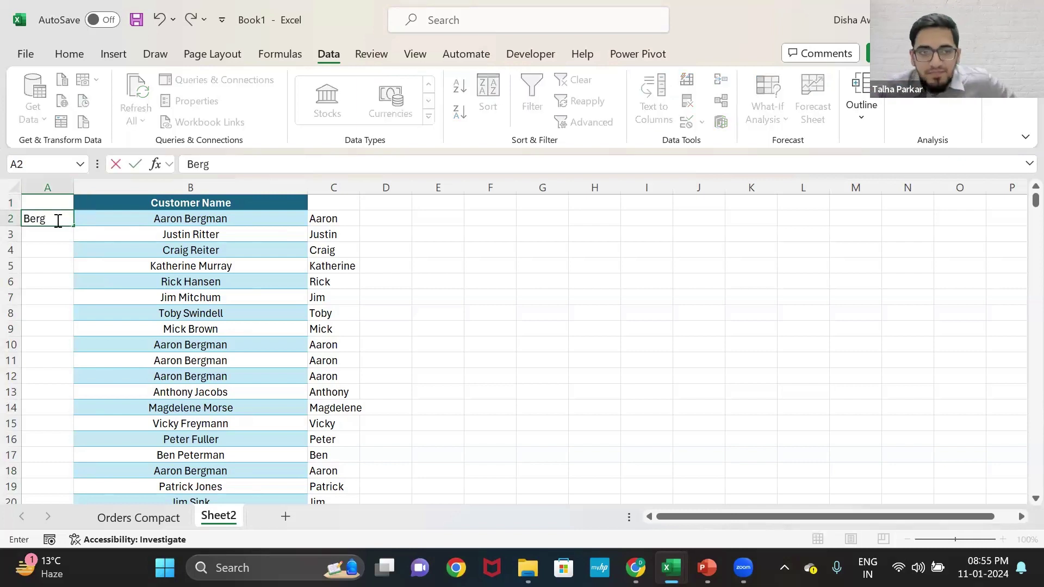
{"action": "type", "text": "man"}
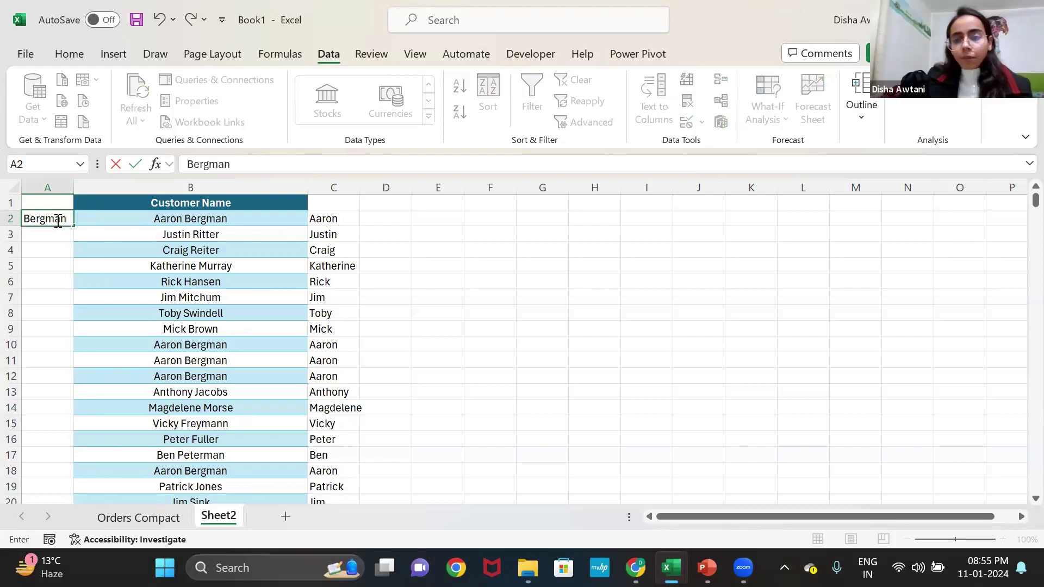
{"action": "key", "text": "Return"}
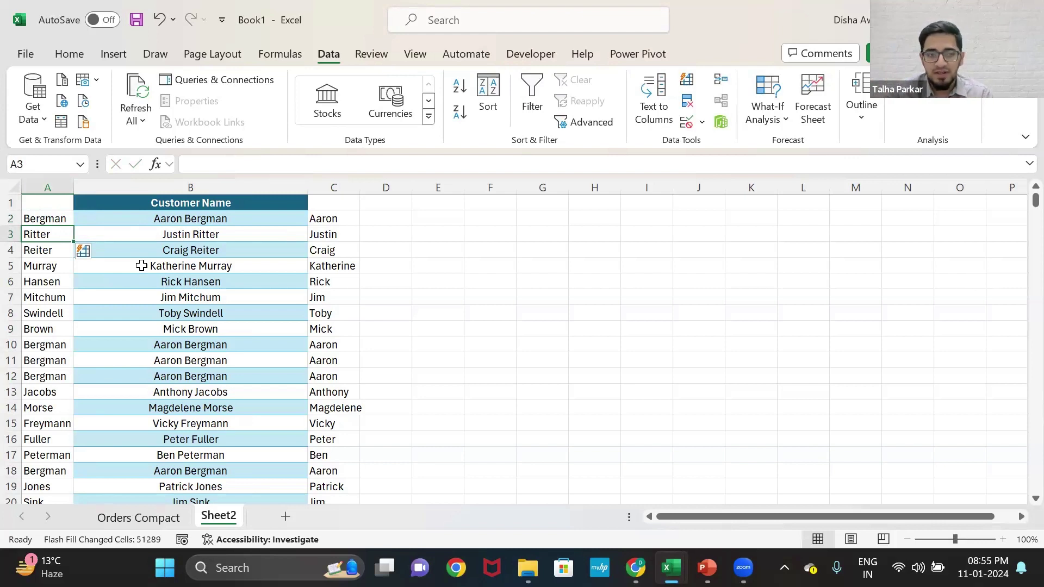
{"action": "left_click", "coordinate": [457, 233]}
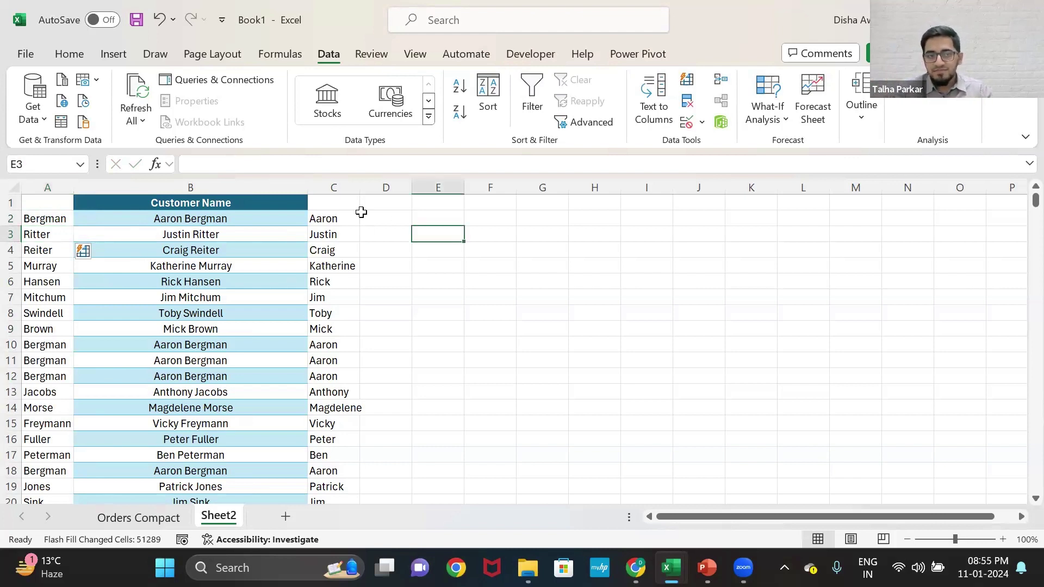
Load the Orders Compact table into the Power Query Editor as a query from table or range.
{"action": "left_click", "coordinate": [298, 205]}
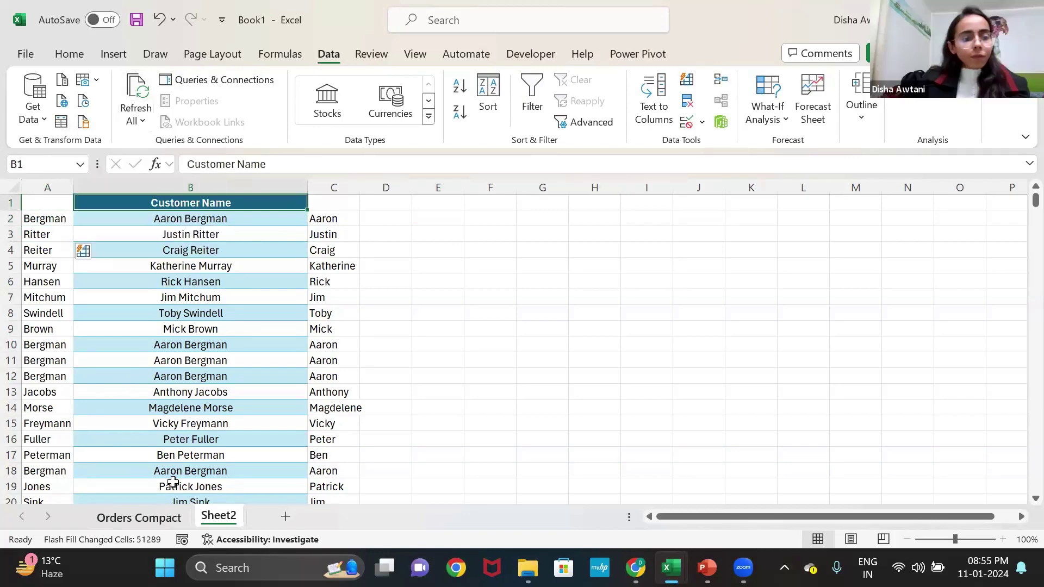
{"action": "left_click", "coordinate": [158, 521]}
{"action": "key", "text": "ctrl+Page_Down"}
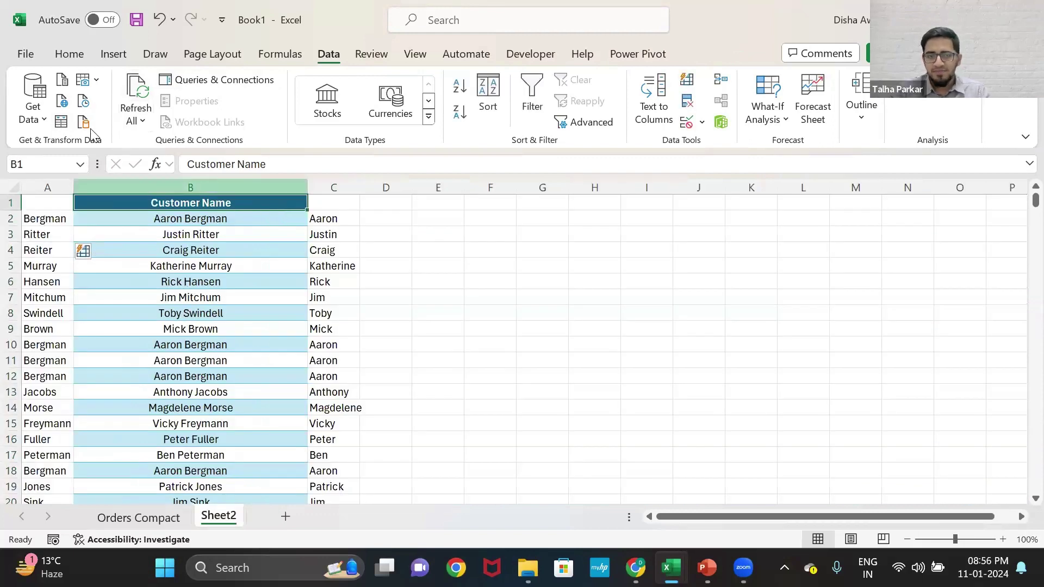
{"action": "left_click", "coordinate": [151, 521]}
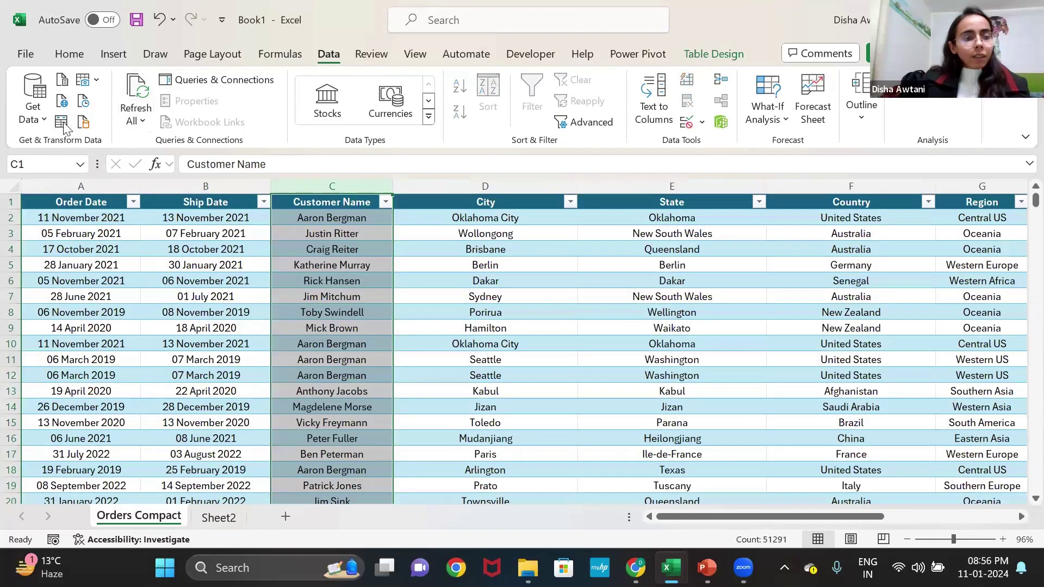
{"action": "left_click", "coordinate": [62, 122]}
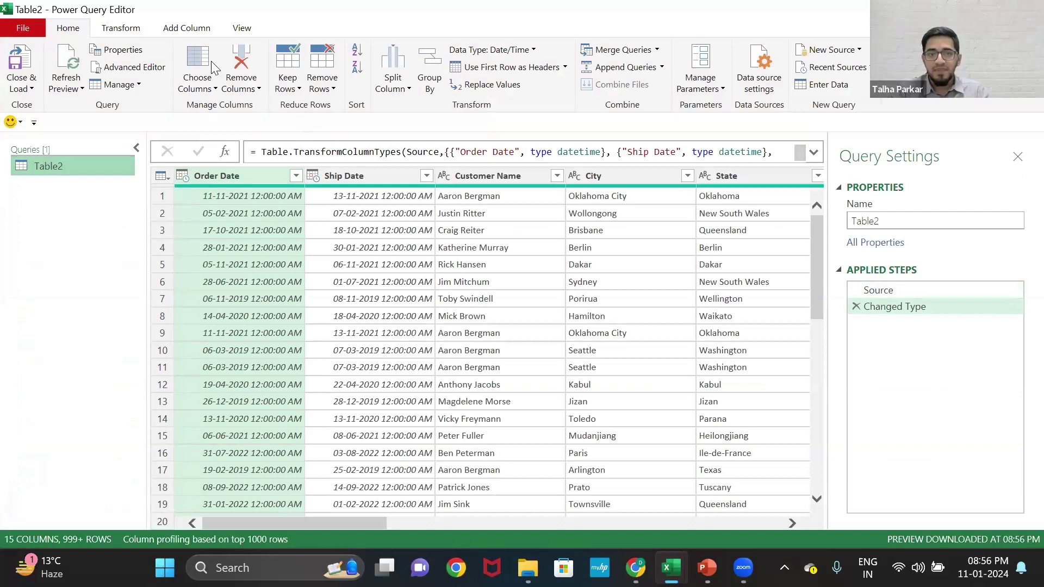
Build a column from examples based on the selected Order Date column, using the samples 11 November 2021 and 05 February 2021.
{"action": "left_click", "coordinate": [186, 28]}
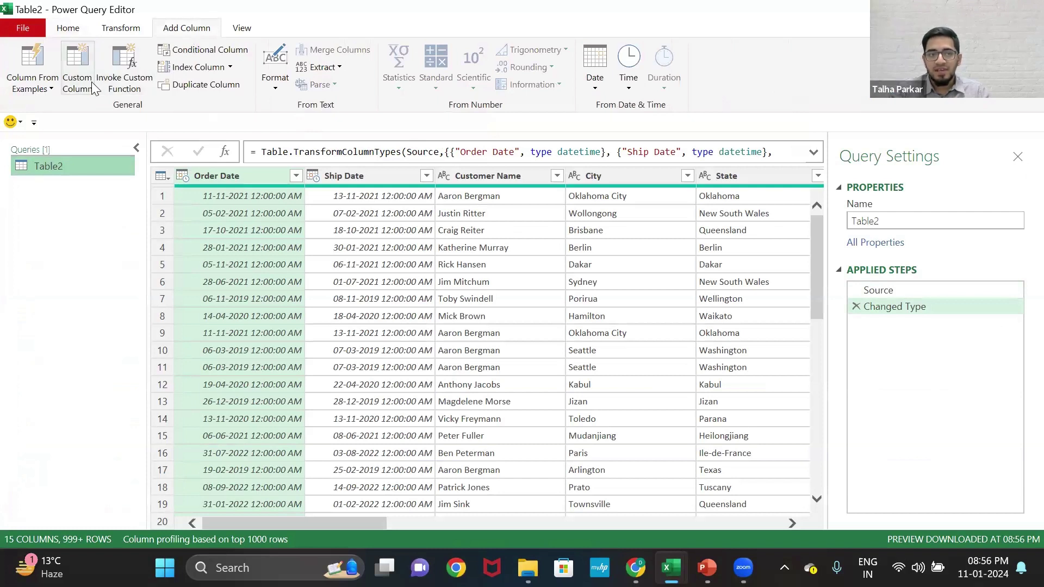
{"action": "left_click", "coordinate": [55, 86]}
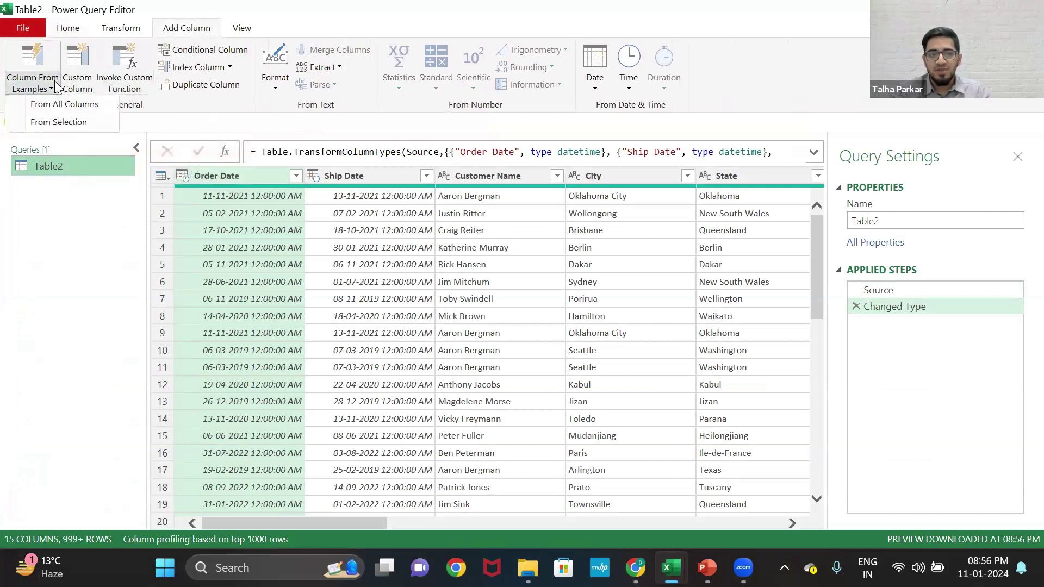
{"action": "left_click", "coordinate": [69, 124]}
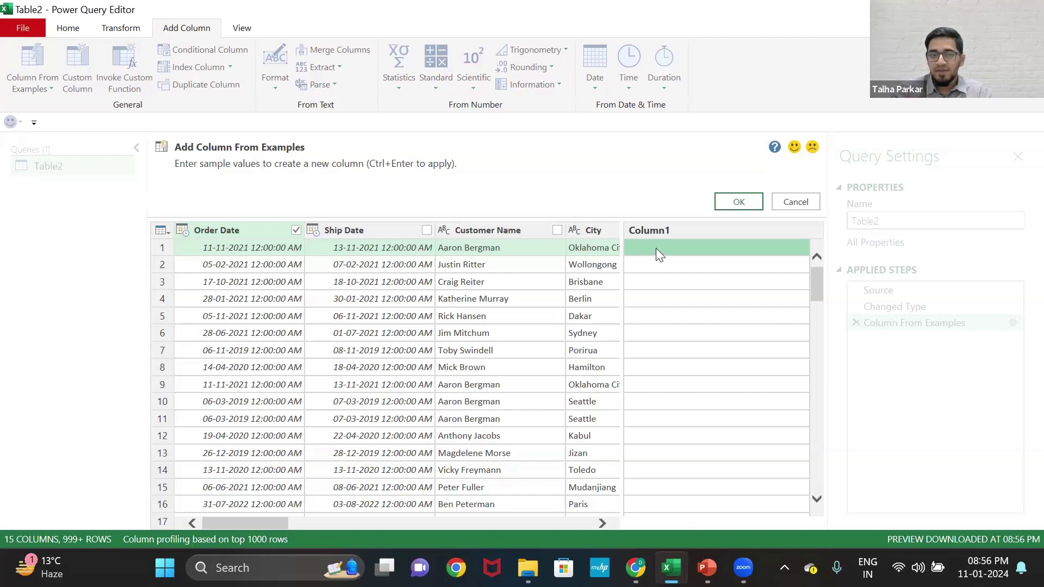
{"action": "type", "text": "1"}
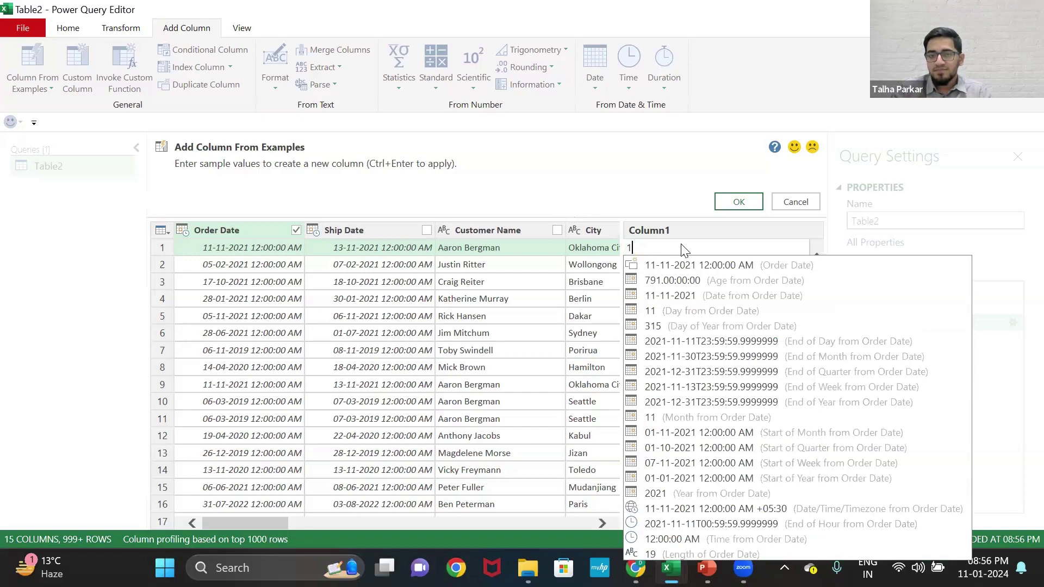
{"action": "type", "text": "1 November 2021"}
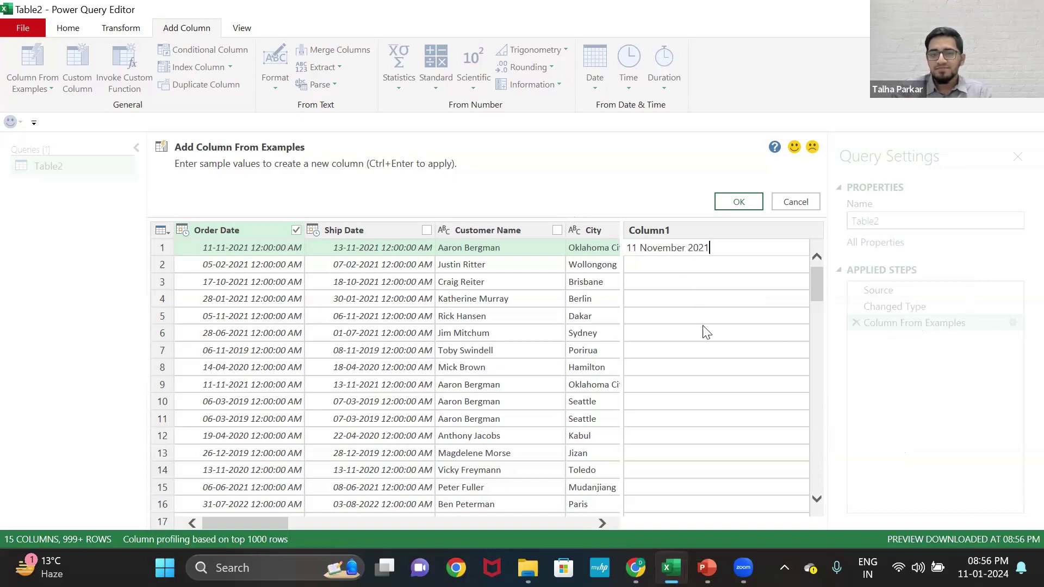
{"action": "key", "text": "Return"}
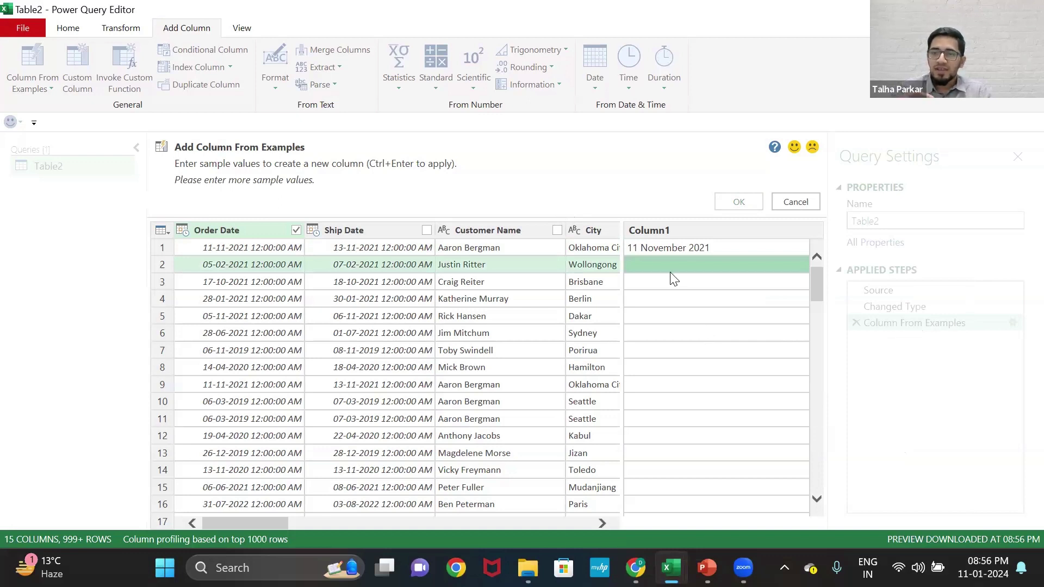
{"action": "type", "text": "05 February 2021"}
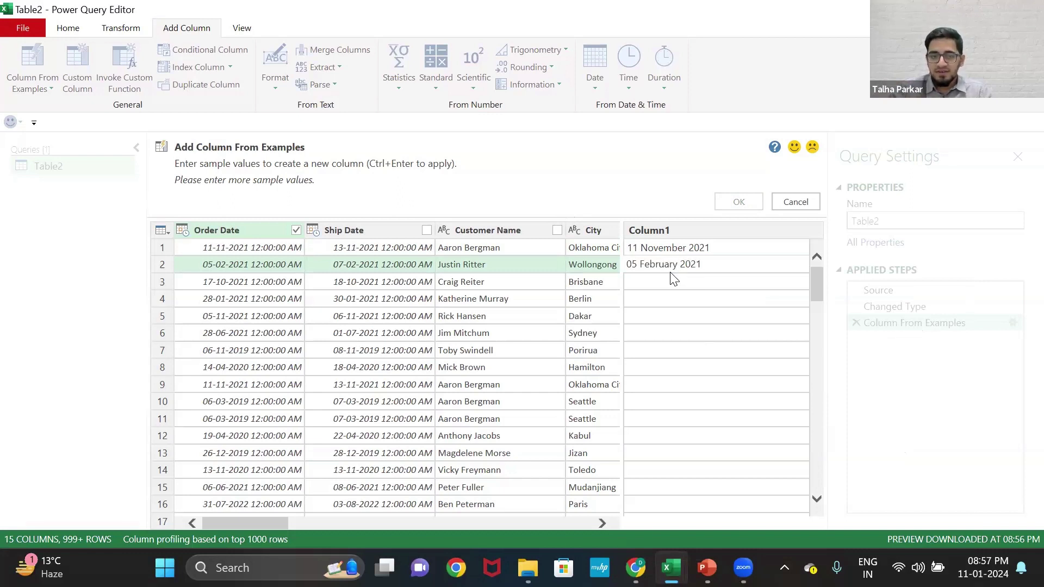
{"action": "key", "text": "Return"}
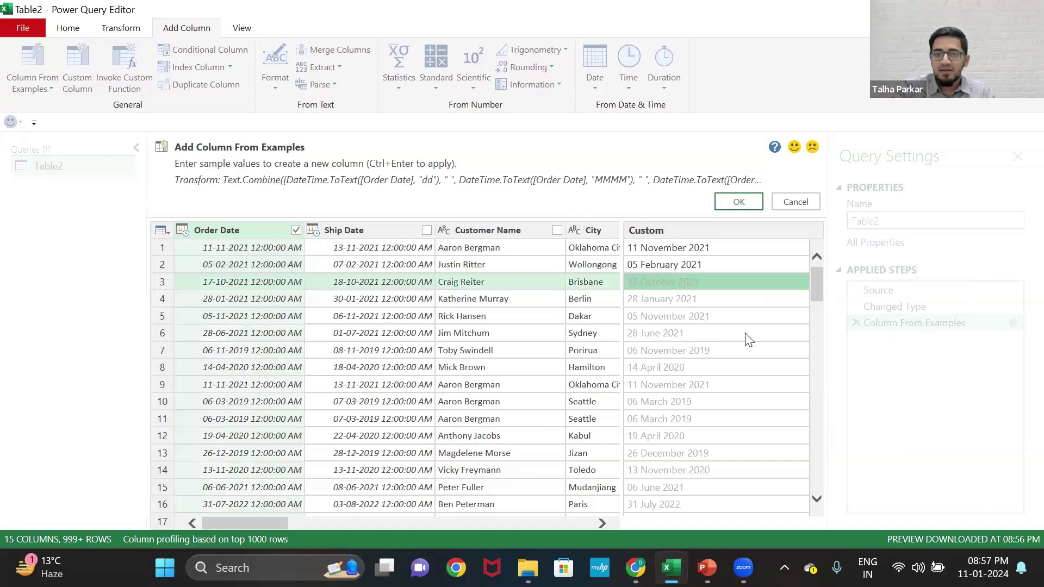